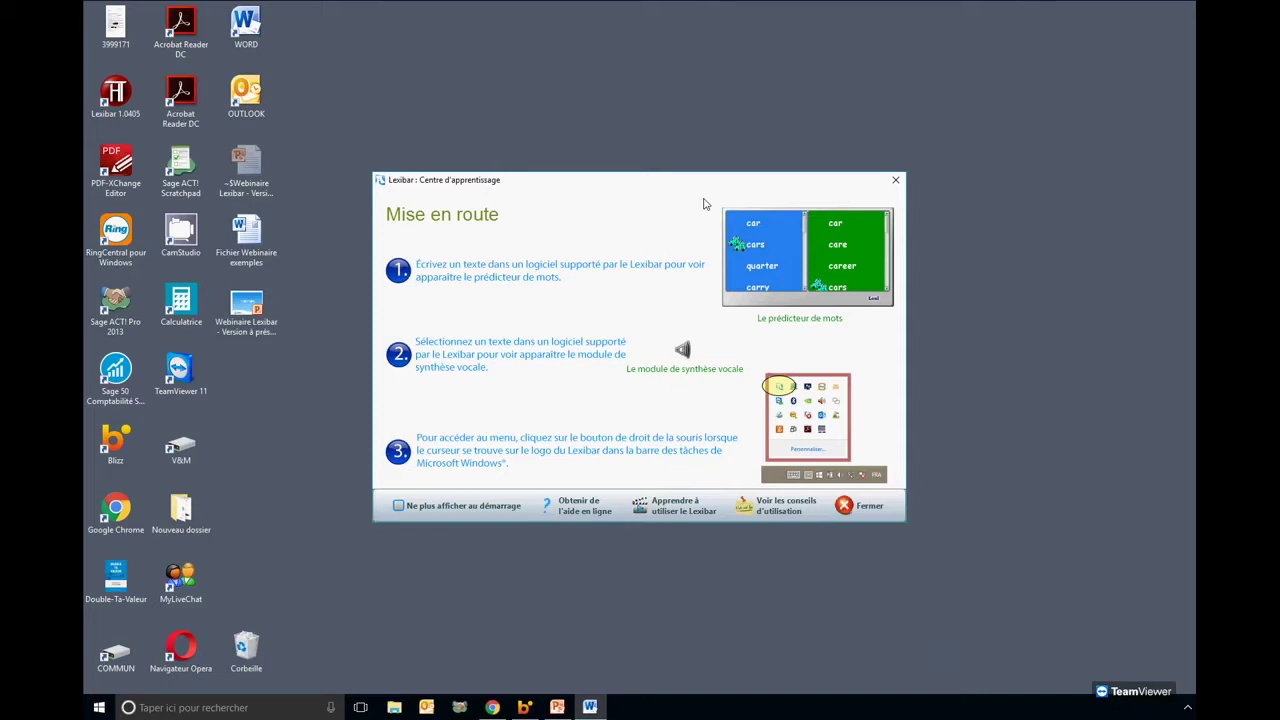
Reposition the Centre d'apprentissage window on the desktop and close it.
left_click_drag(729, 183, 755, 158)
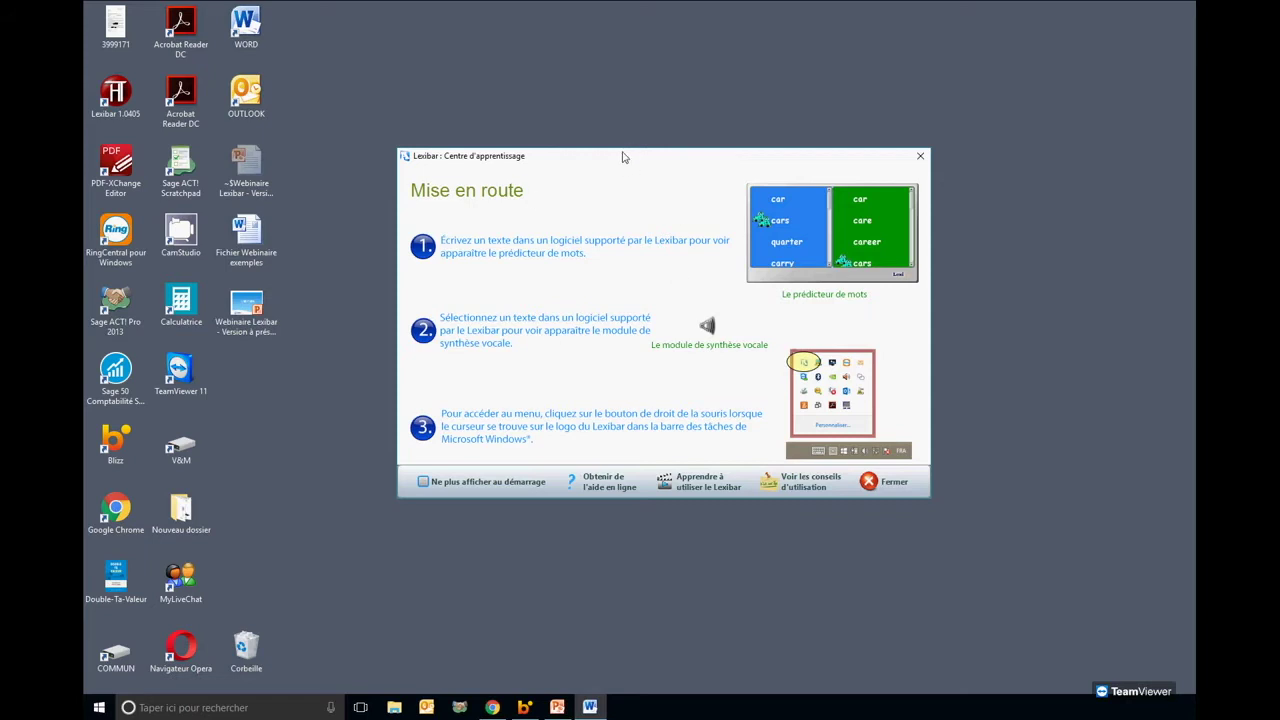
left_click_drag(623, 157, 613, 202)
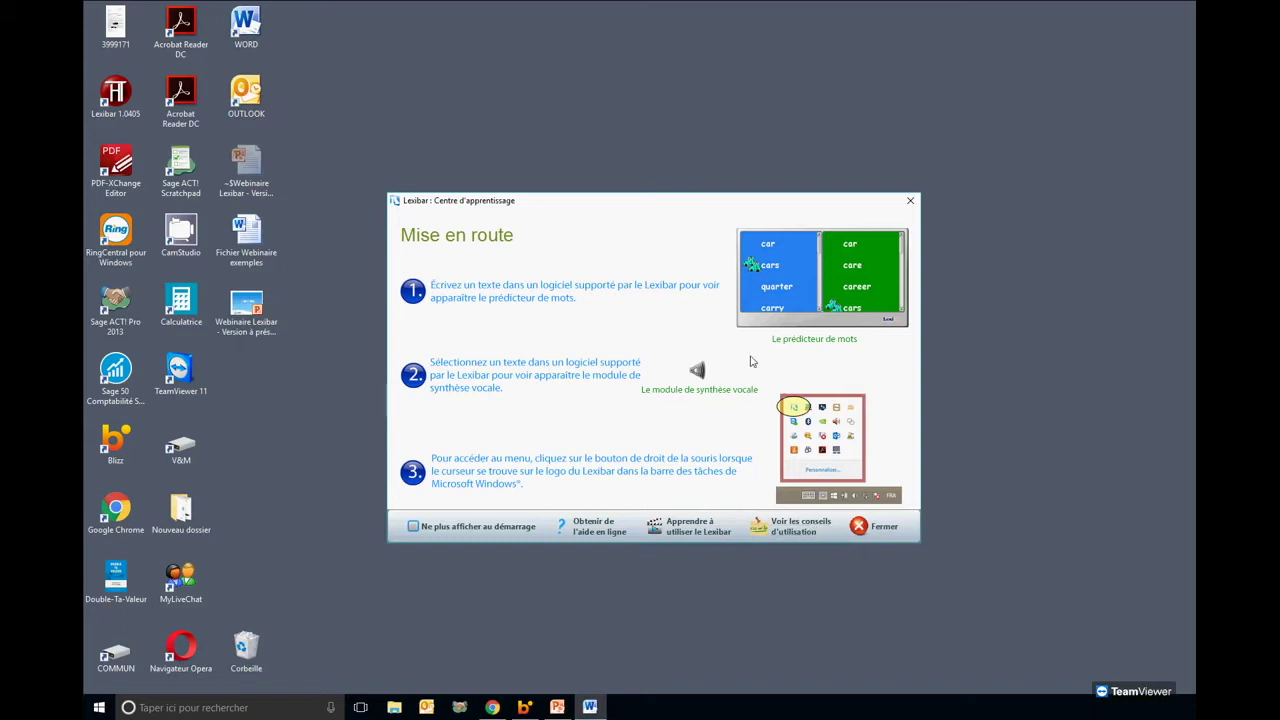
left_click(885, 531)
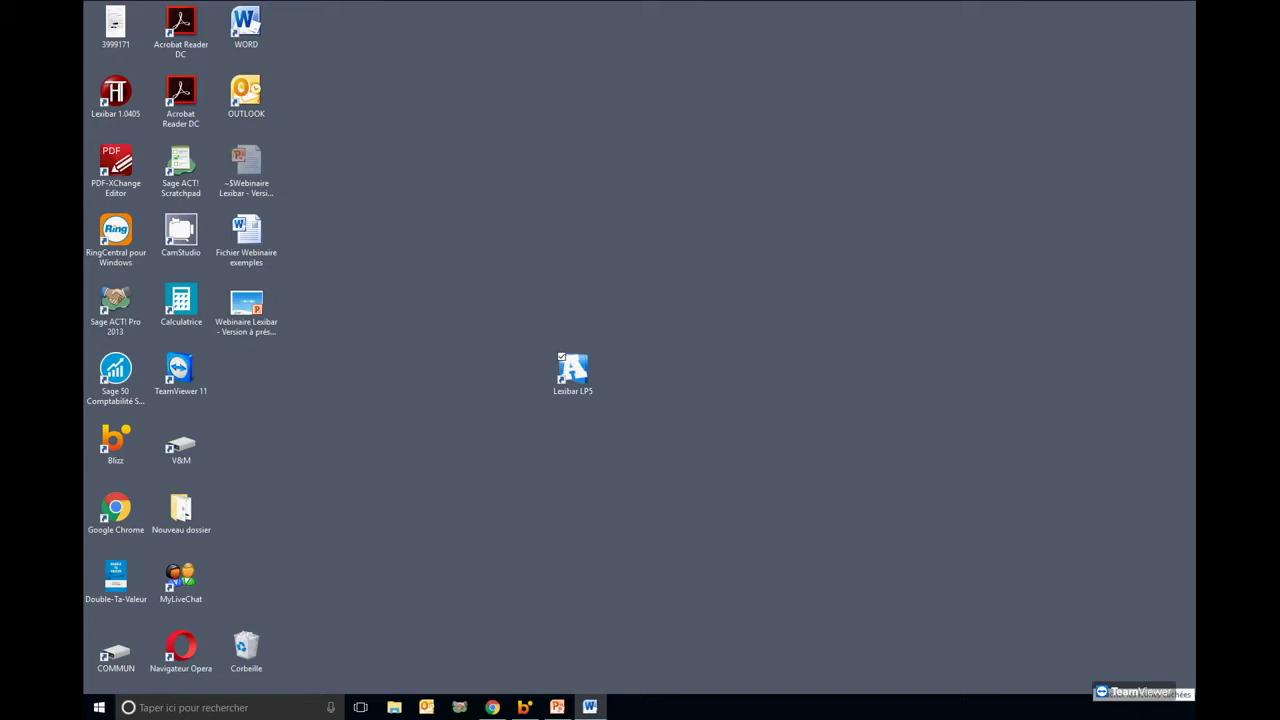
Open the Paramètres window of the Lexibar running in the background.
left_click(1142, 707)
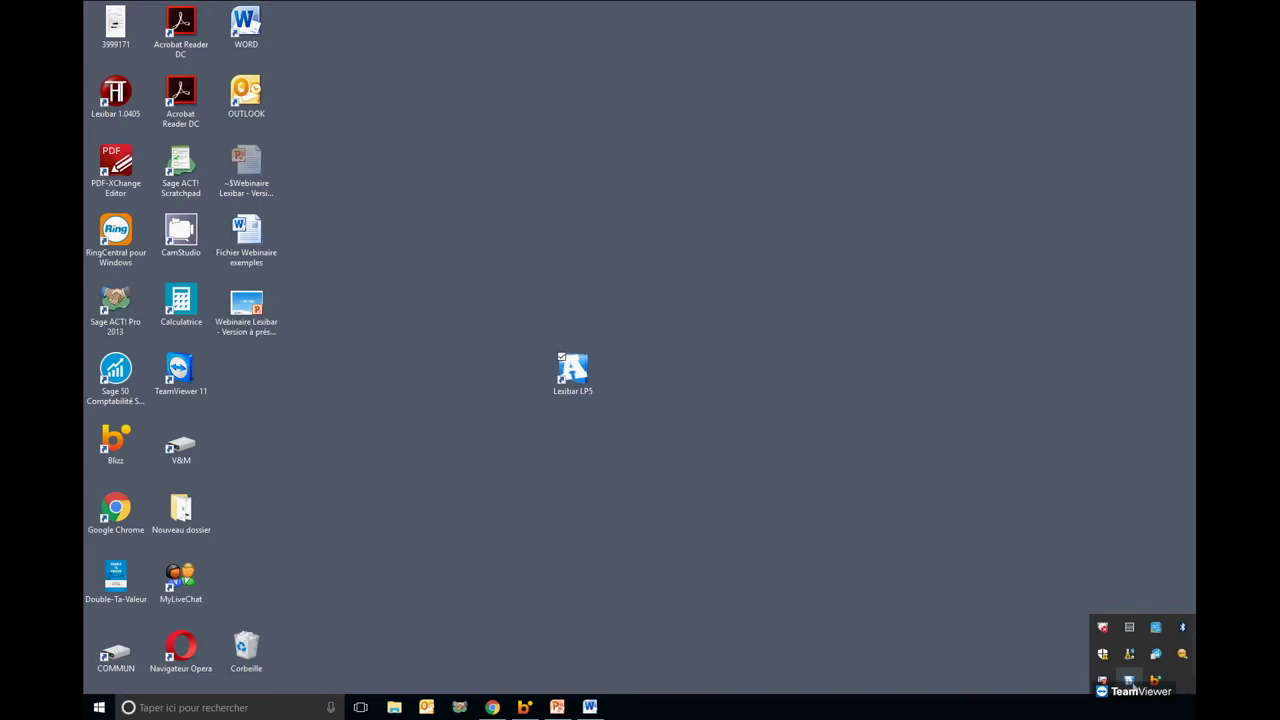
right_click(1129, 680)
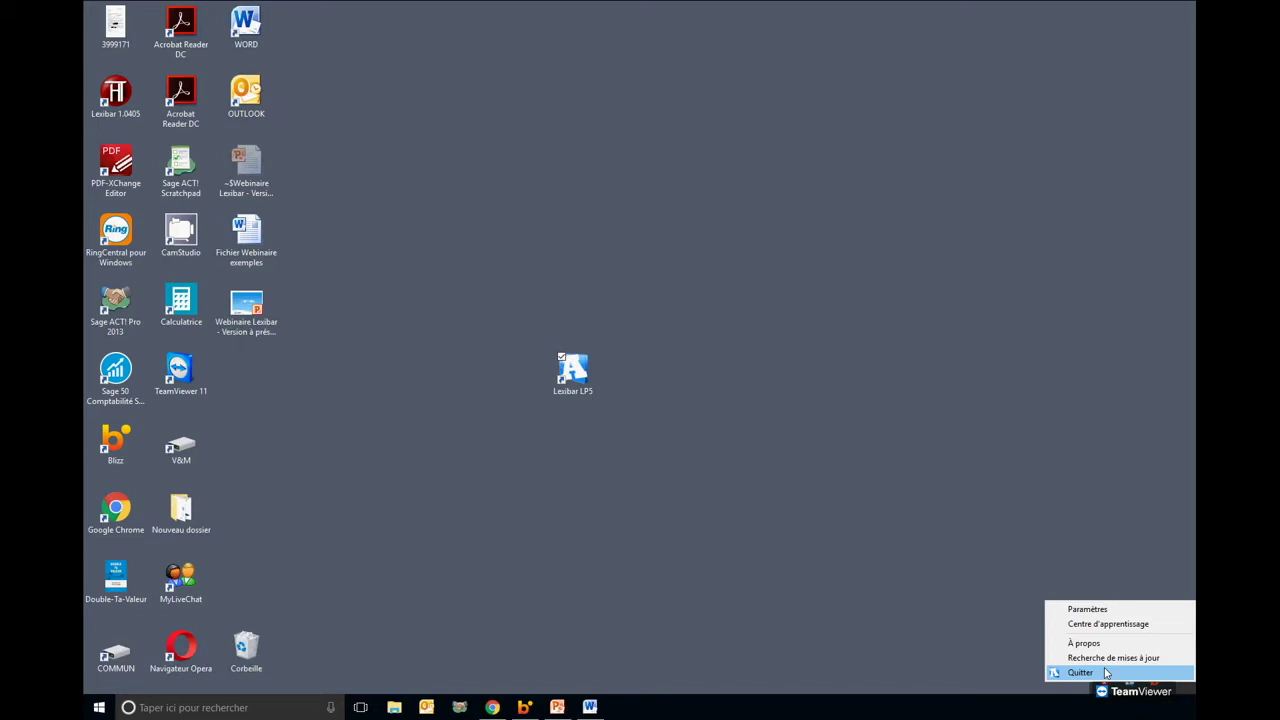
left_click(1113, 612)
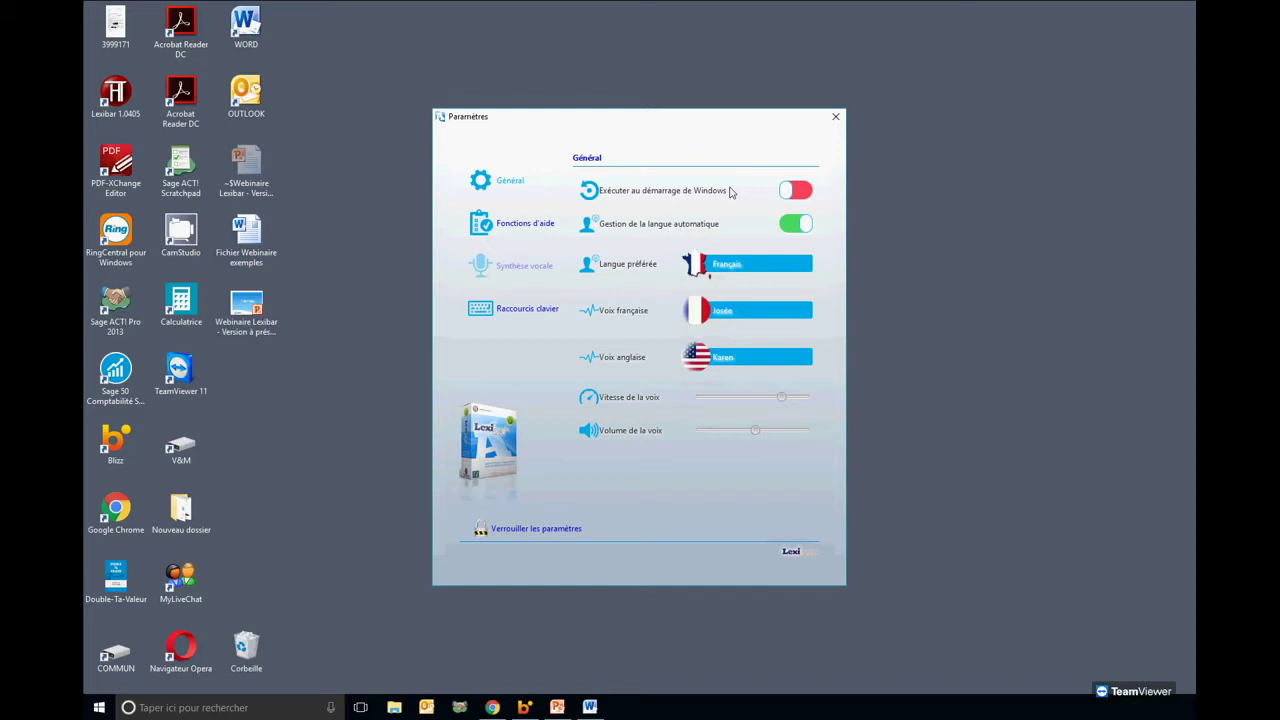
Switch the preferred language to English and set it back to Français.
left_click(699, 265)
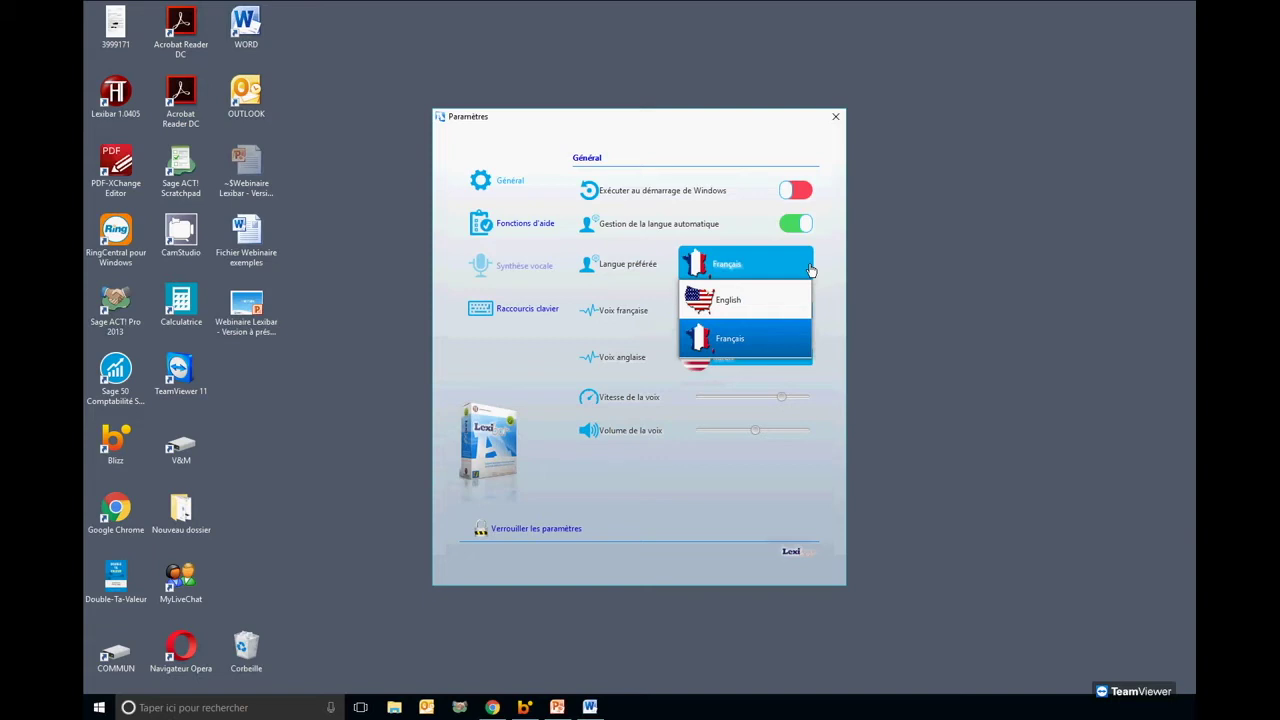
left_click(722, 296)
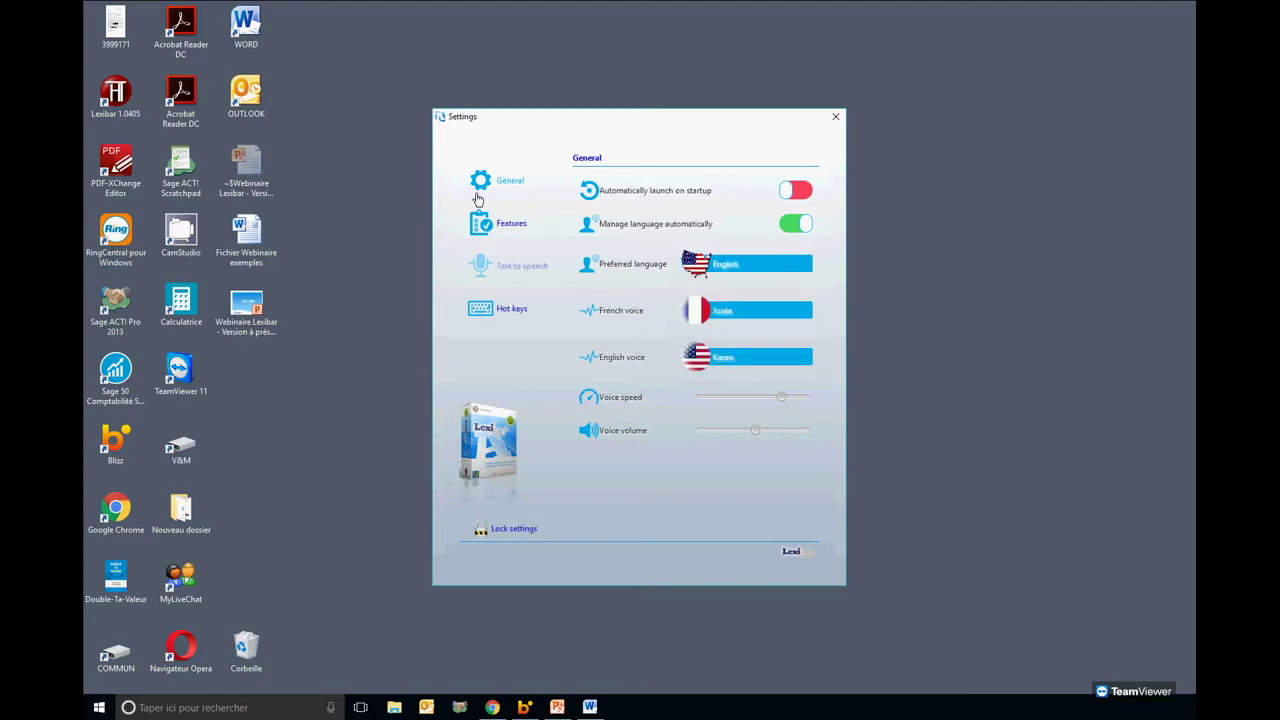
left_click(722, 268)
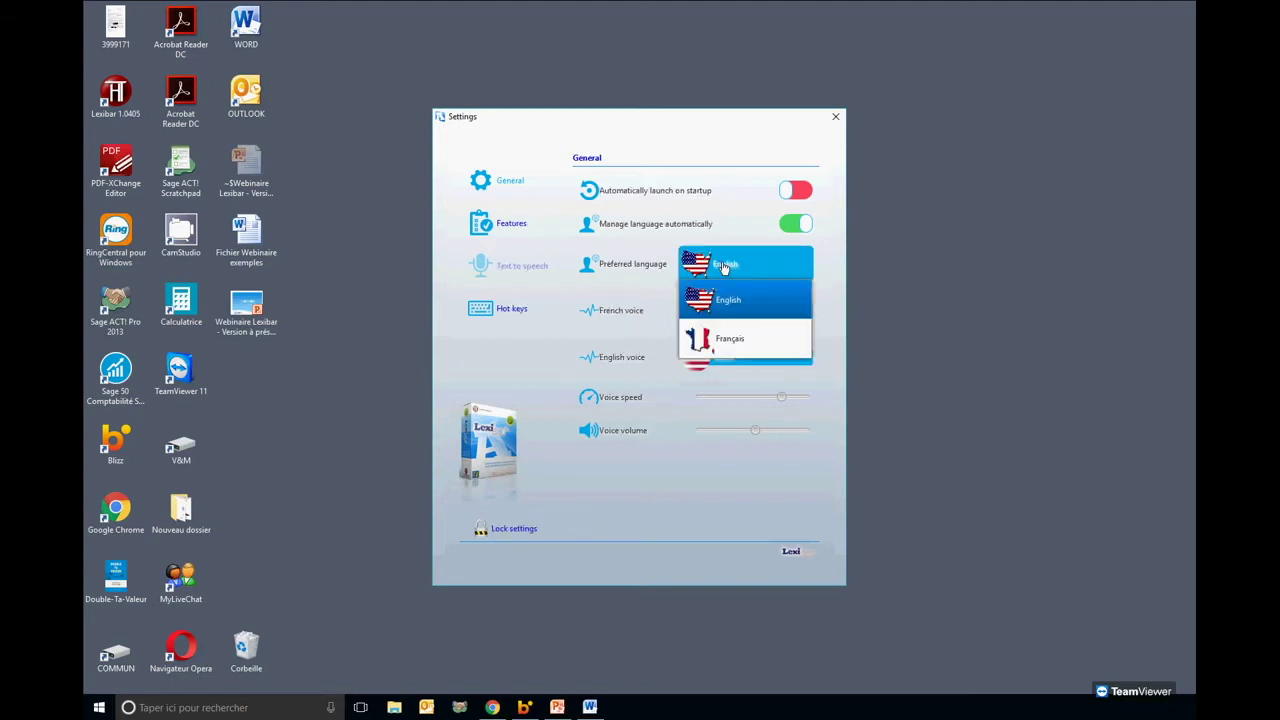
left_click(724, 337)
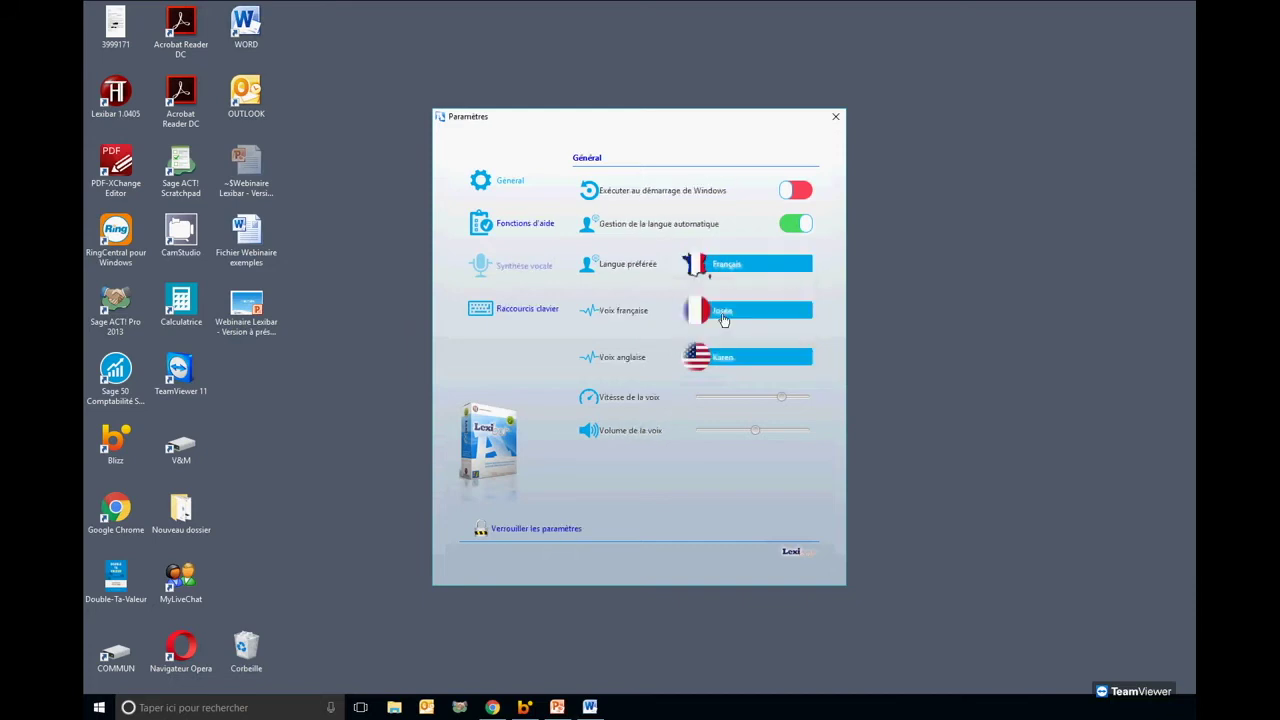
Review the available French voices and the full range of English voices, keeping the current selections.
left_click(724, 319)
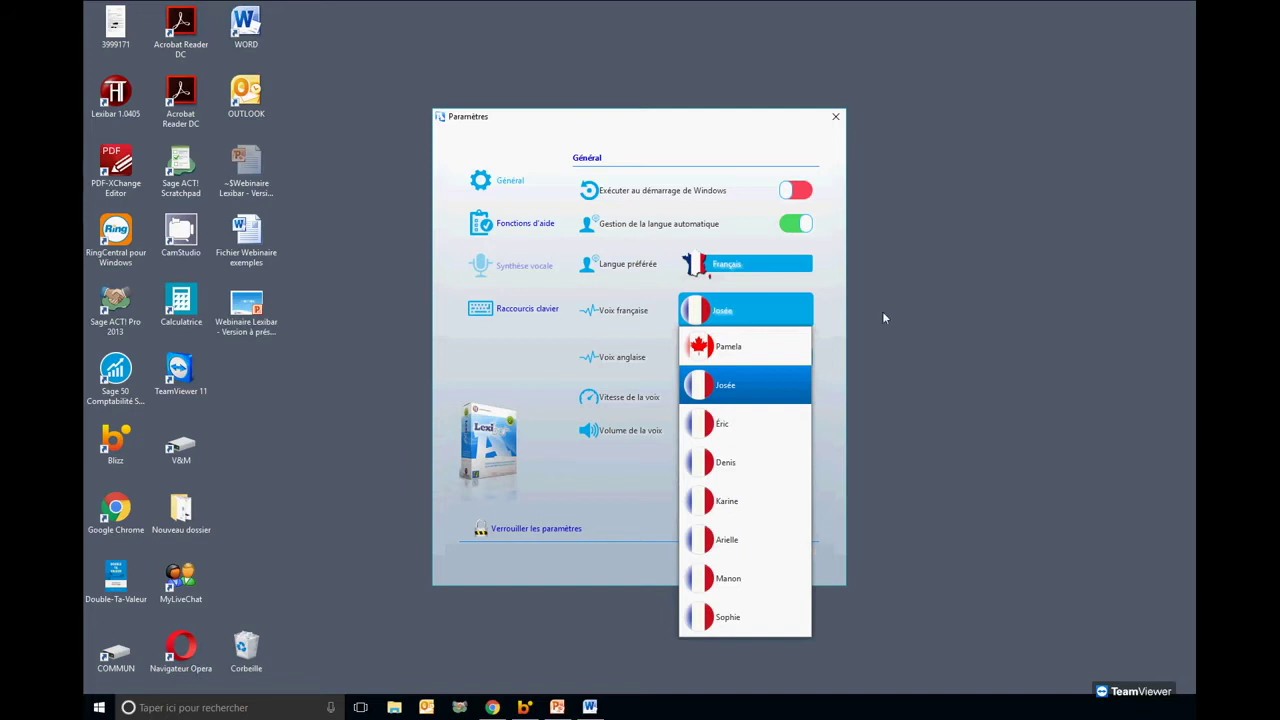
left_click(809, 364)
left_click(608, 339)
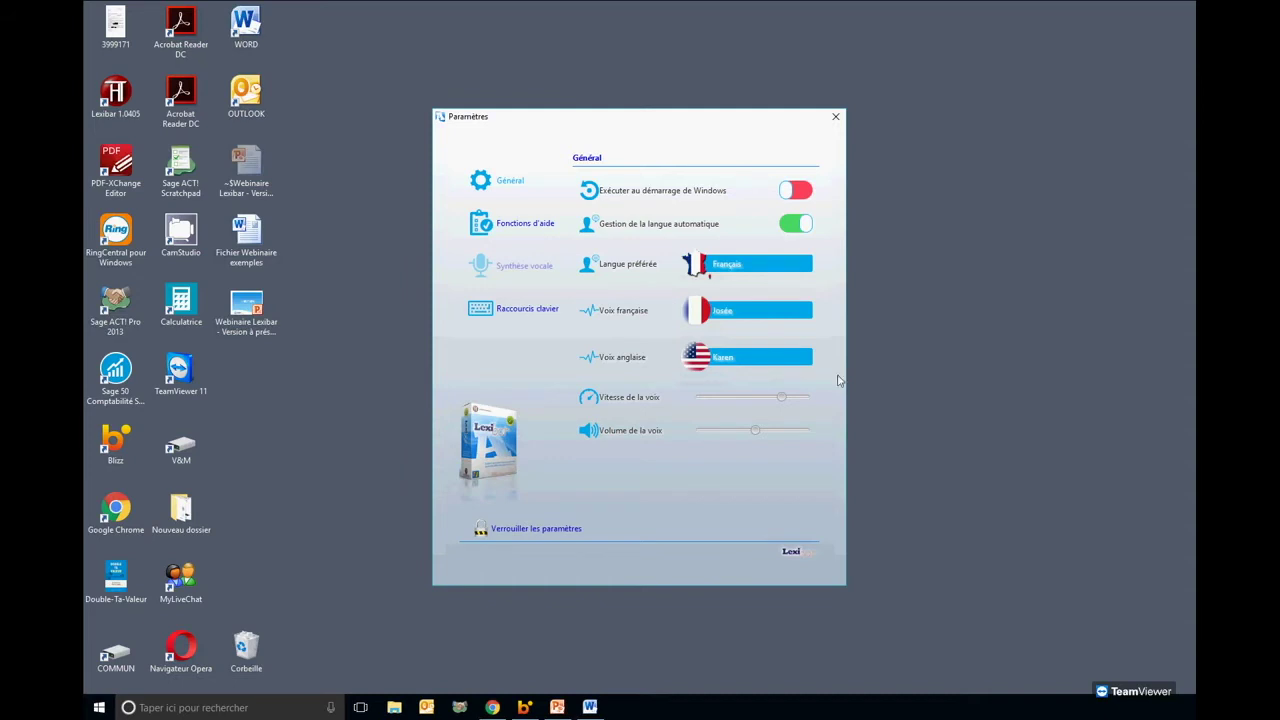
left_click(773, 362)
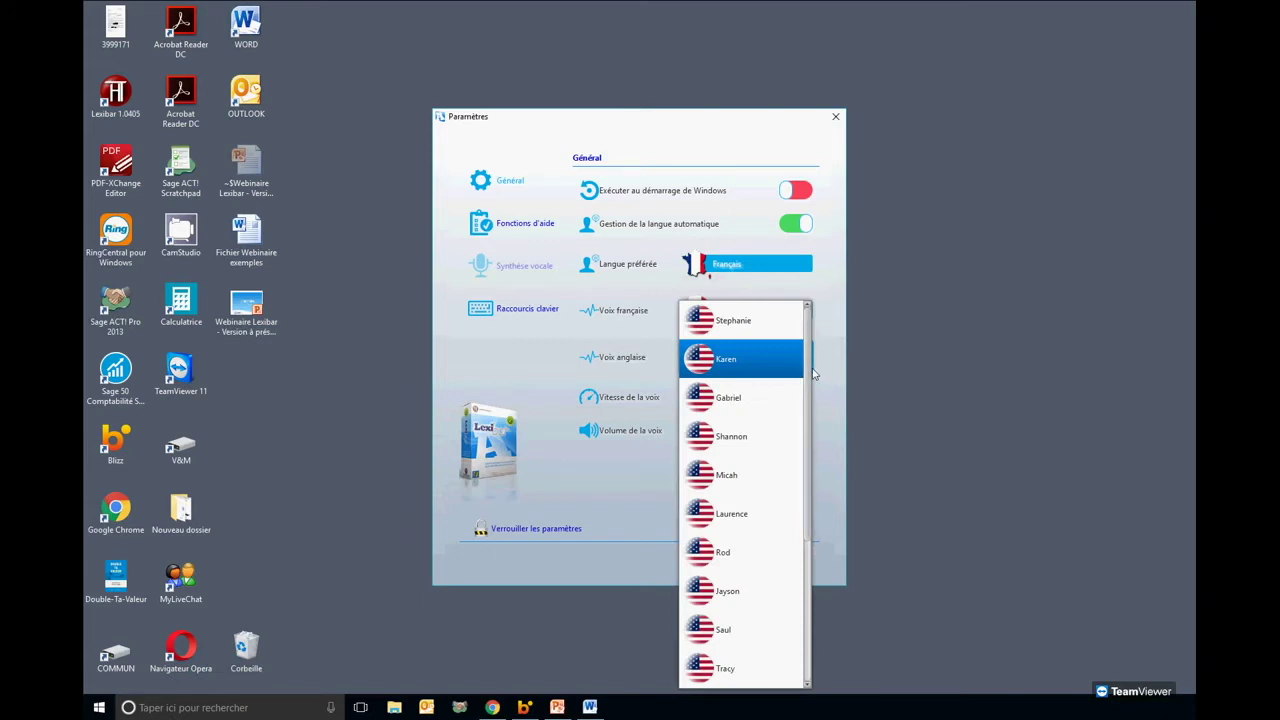
scroll(813, 424, "down", 1)
scroll(813, 424, "down", 1)
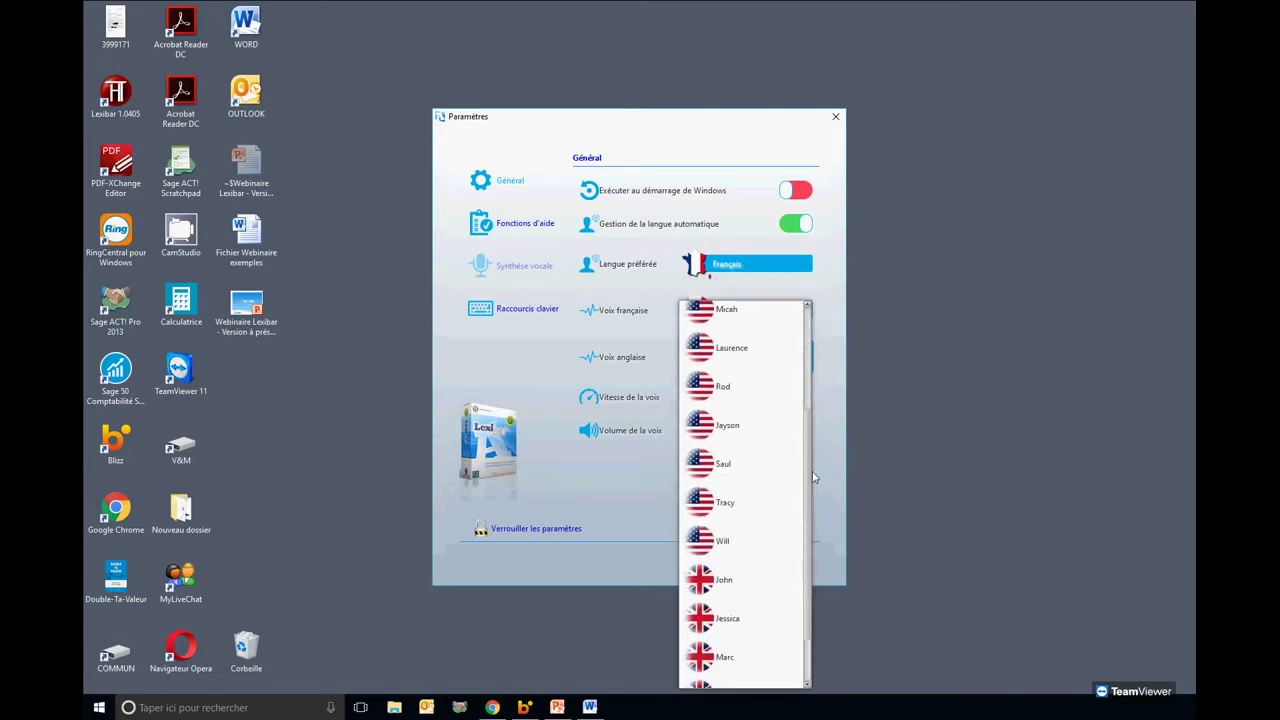
scroll(806, 520, "down", 2)
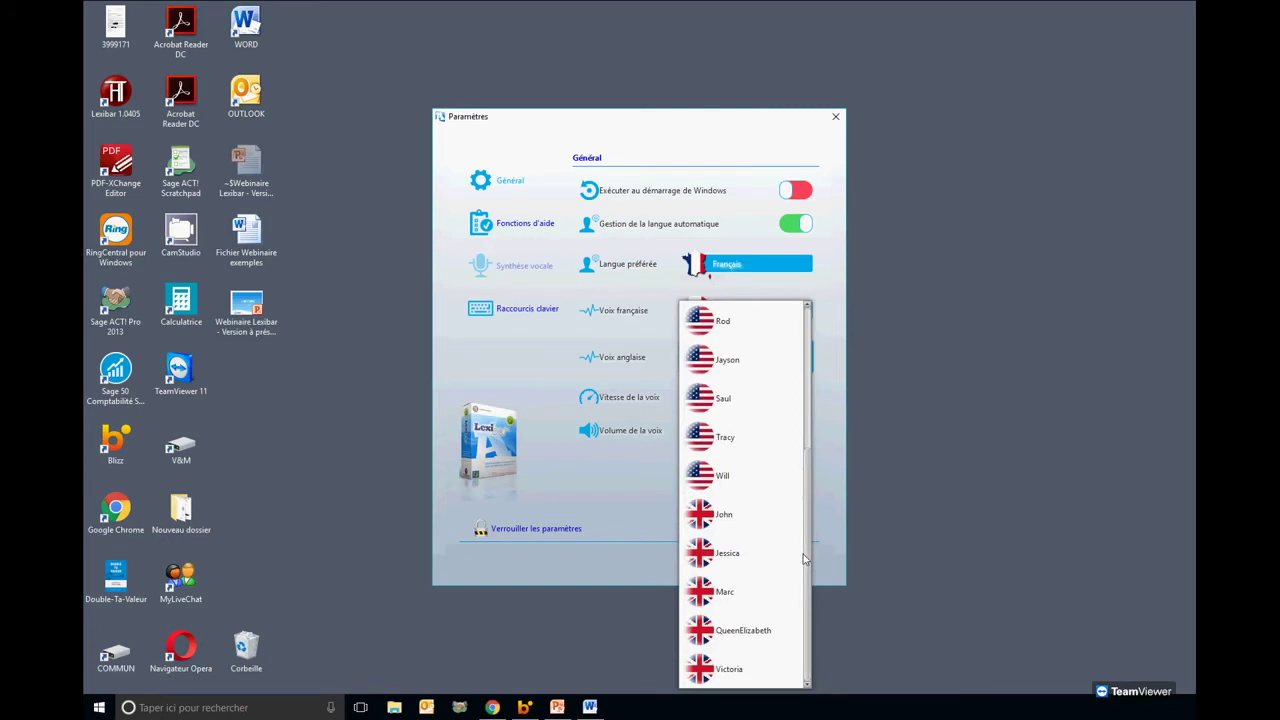
left_click(826, 500)
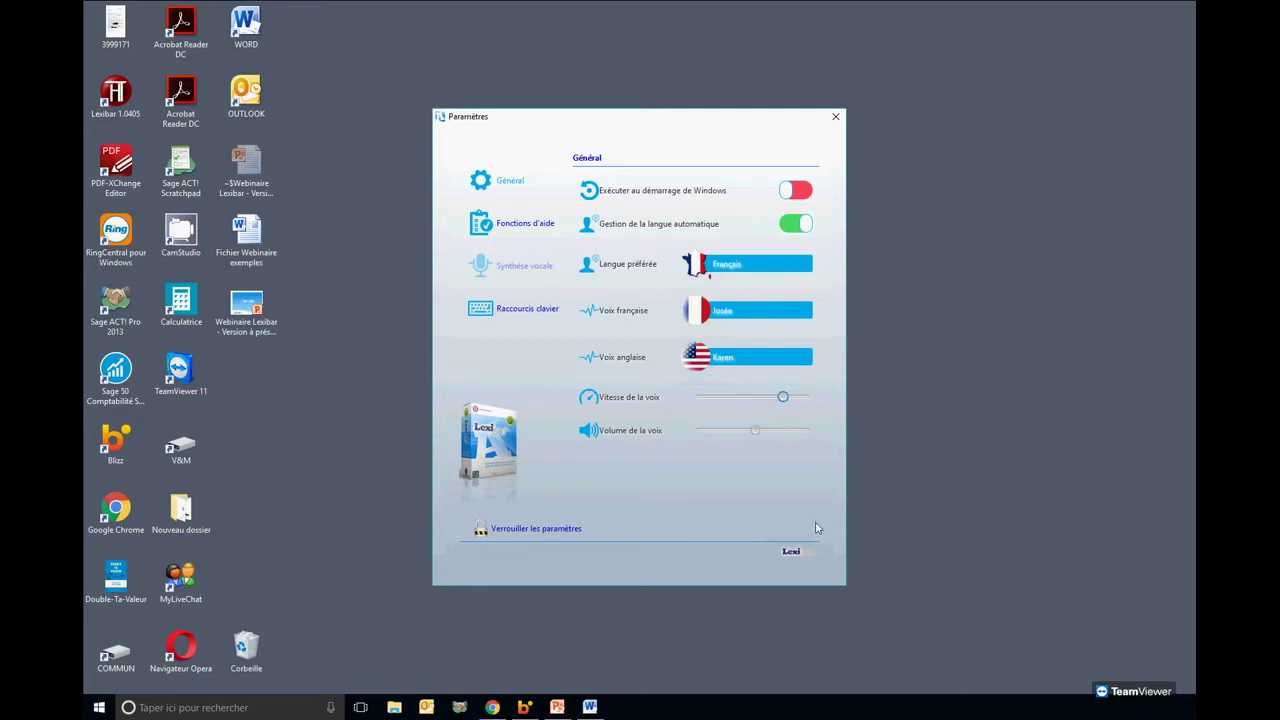
Raise the computer's speaker volume and return to the Lexibar settings.
left_click(1160, 707)
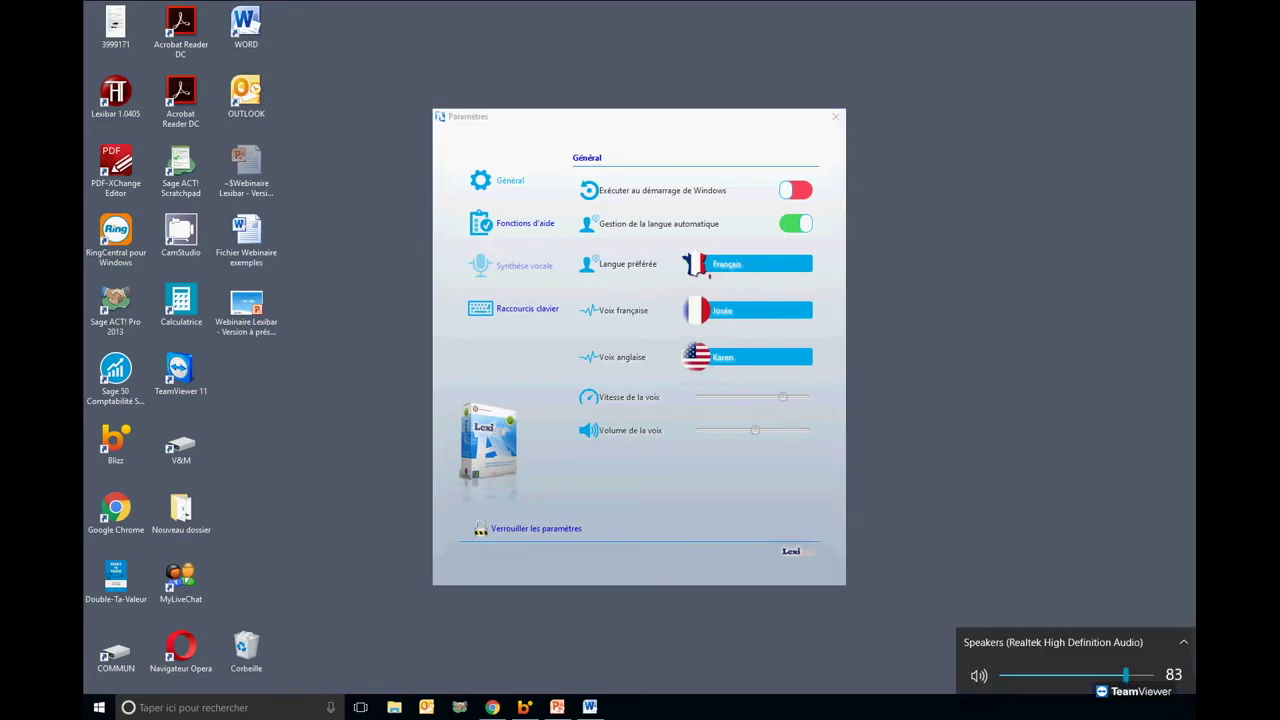
left_click_drag(1126, 676, 1152, 676)
left_click(762, 492)
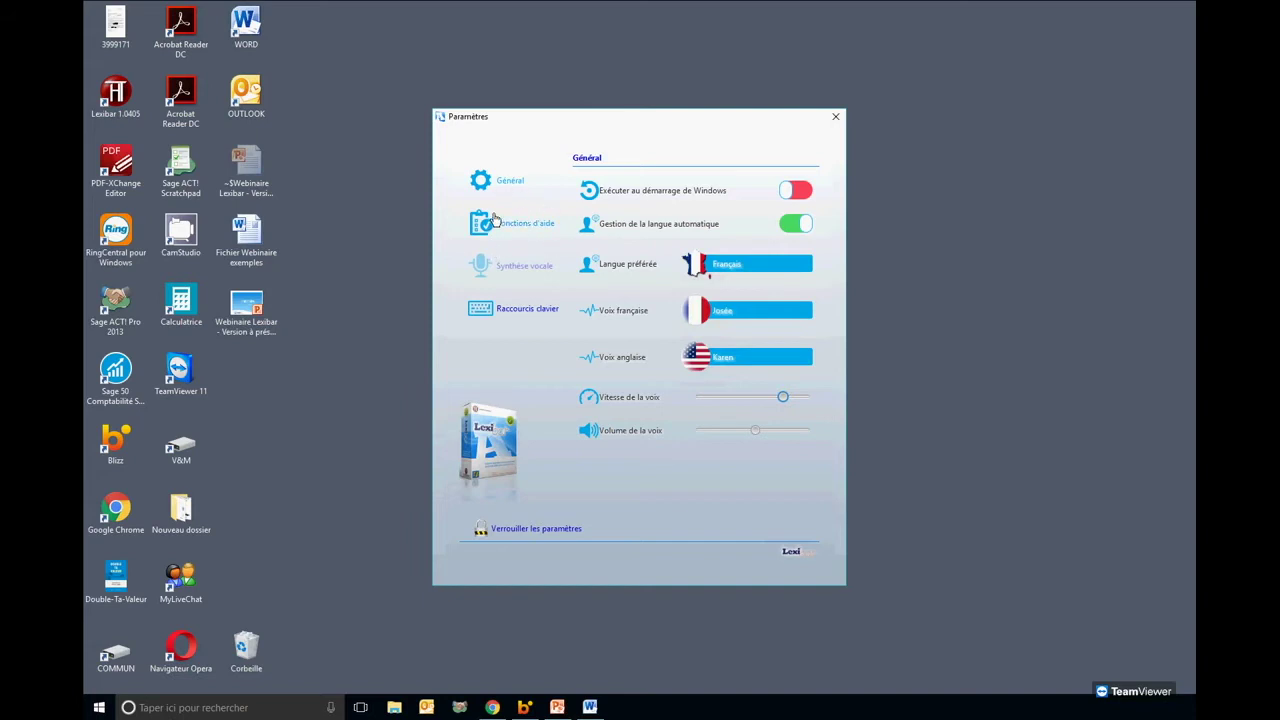
In the Fonctions d'aide settings, try Synthèse vocale on and off, enable Vérificateur d'orthographe and turn off Illustrations.
left_click(516, 234)
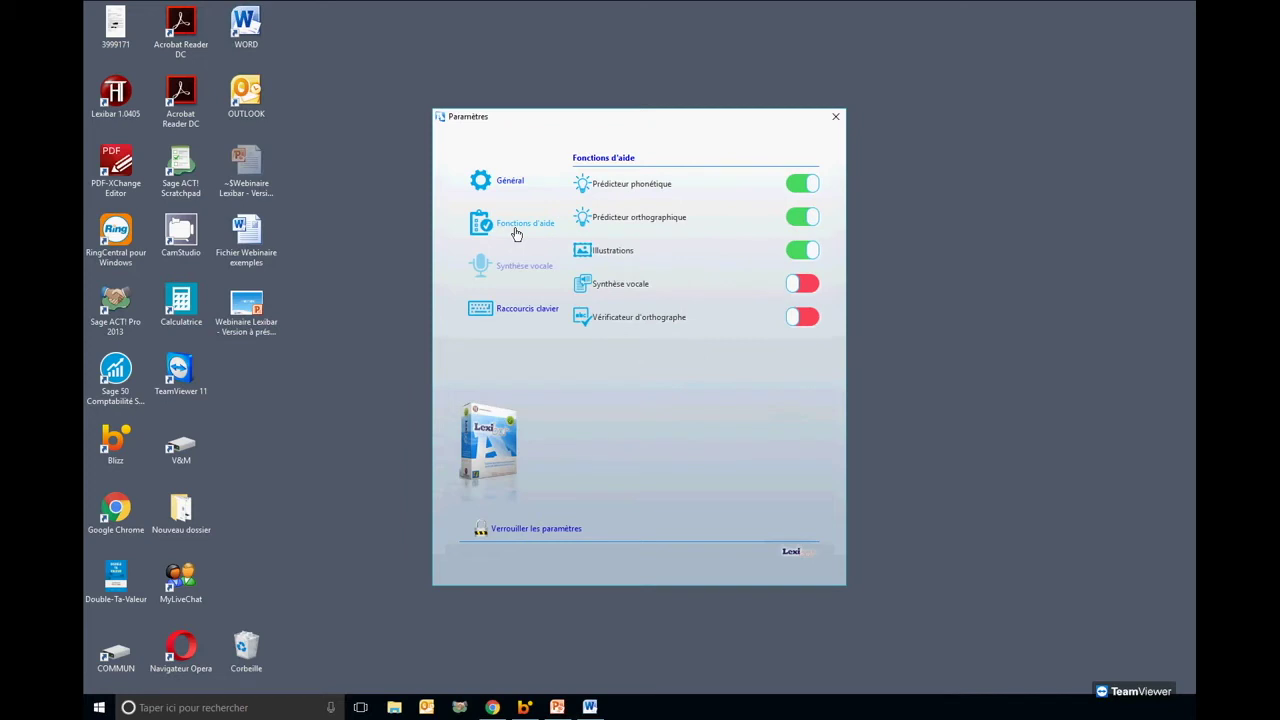
left_click(795, 284)
left_click(800, 318)
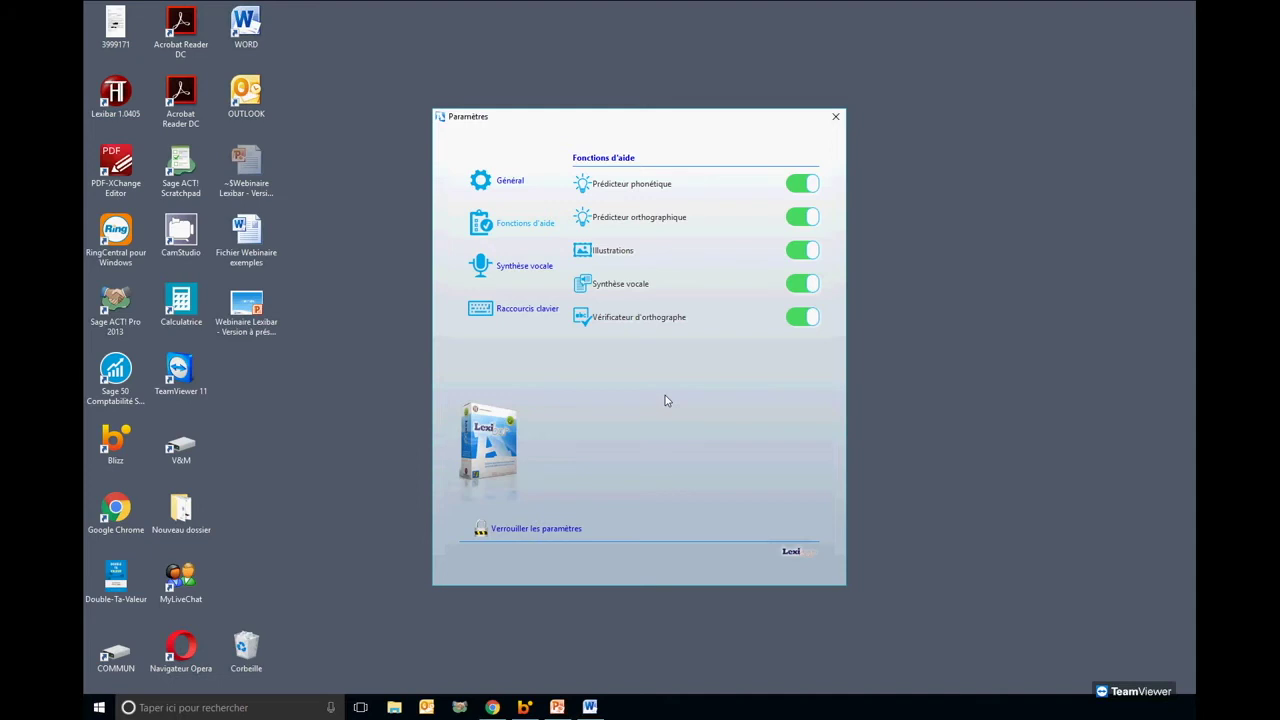
left_click(816, 284)
left_click(812, 251)
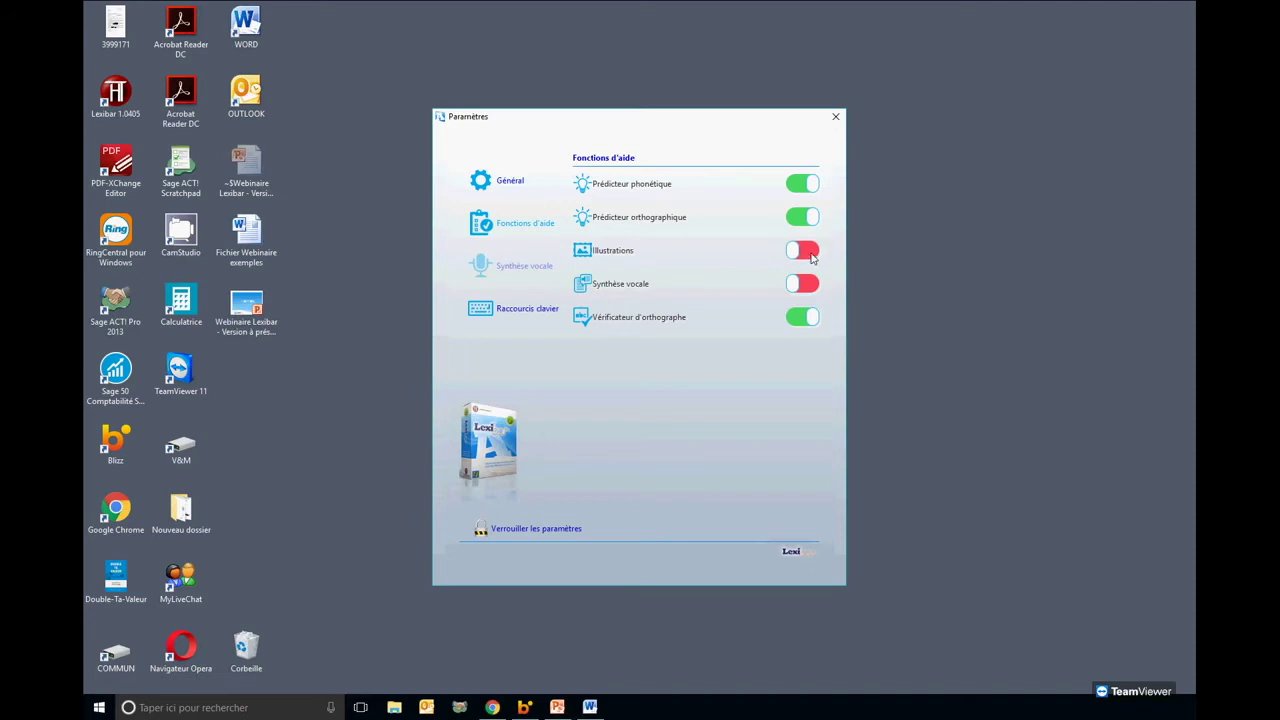
left_click(814, 317)
left_click(807, 322)
View the form for locking the Lexibar settings and close it without locking them.
left_click(540, 530)
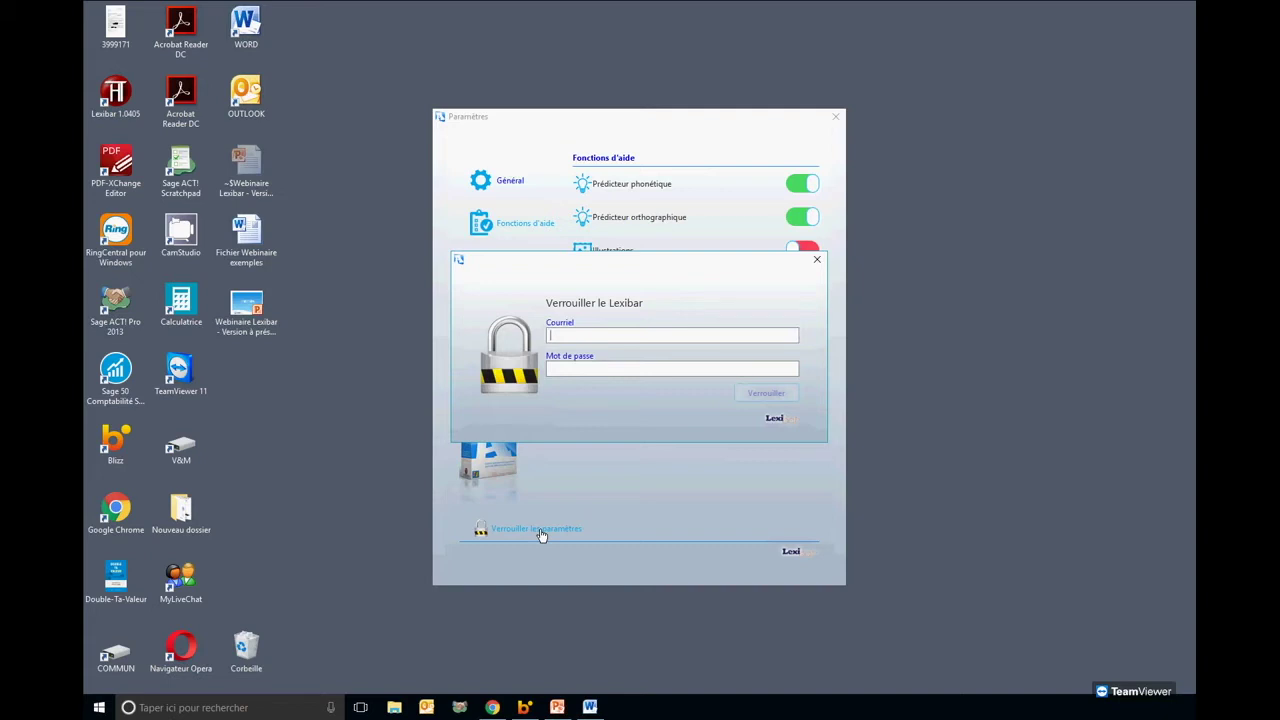
left_click(817, 261)
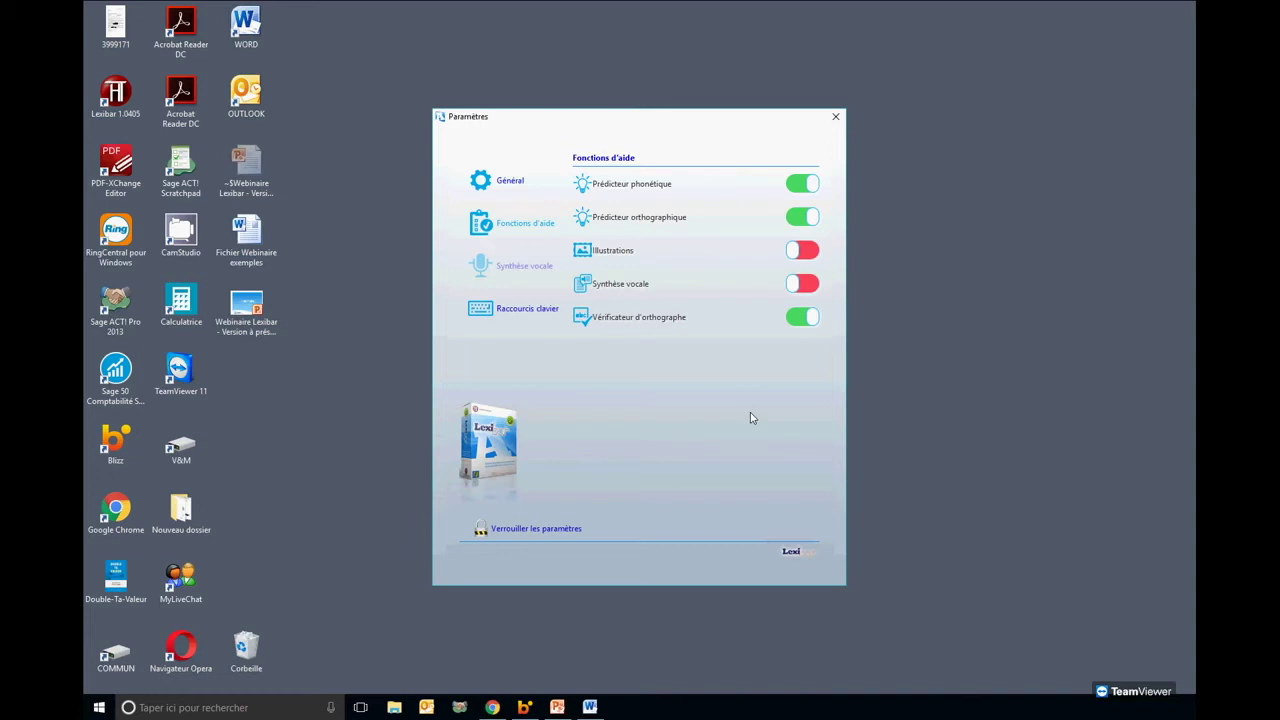
Turn off Vérificateur d'orthographe, enable Synthèse vocale, and review the speech options and keyboard shortcuts.
left_click(808, 318)
left_click(799, 288)
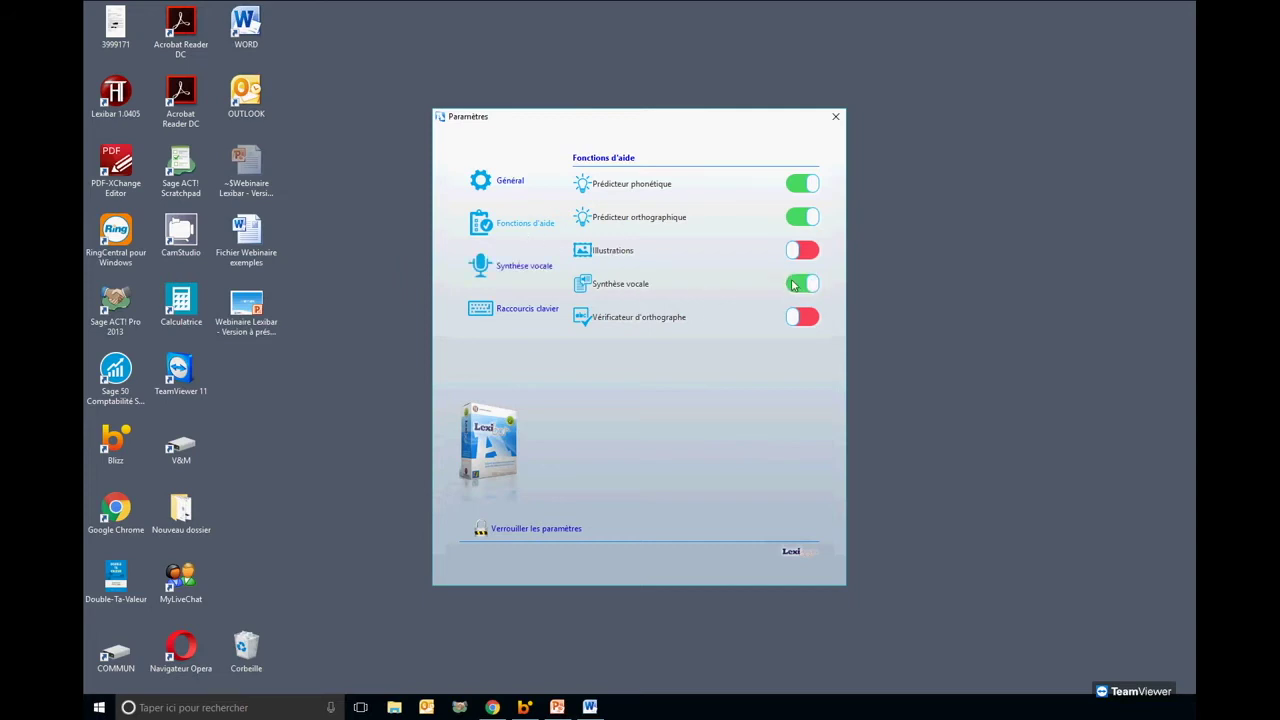
left_click(520, 275)
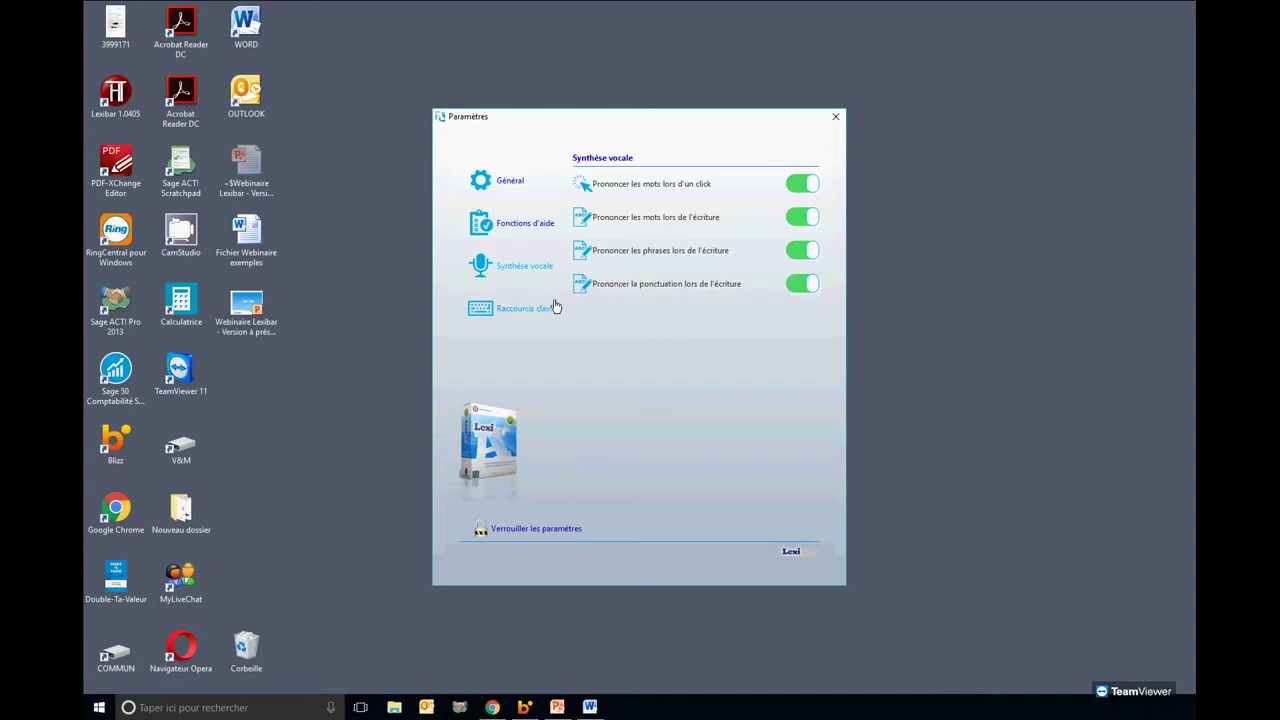
left_click(503, 317)
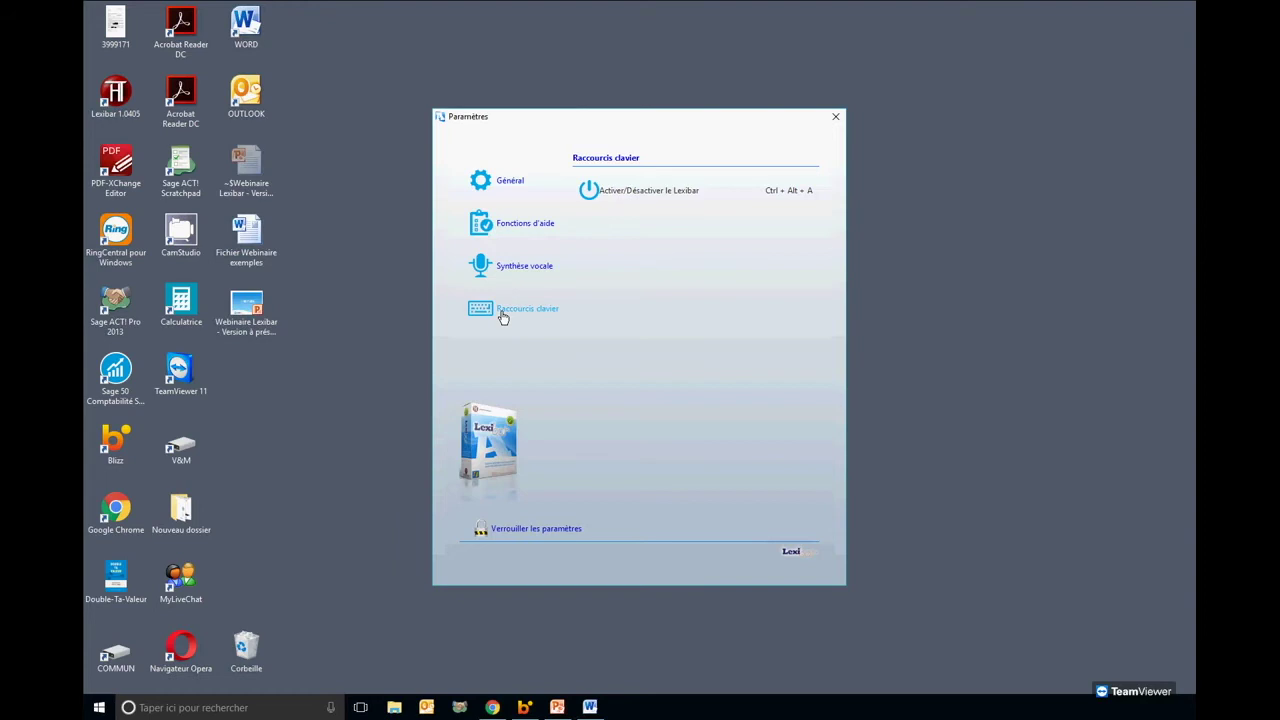
Turn Synthèse vocale off in the help functions and close the settings window.
left_click(520, 223)
left_click(808, 284)
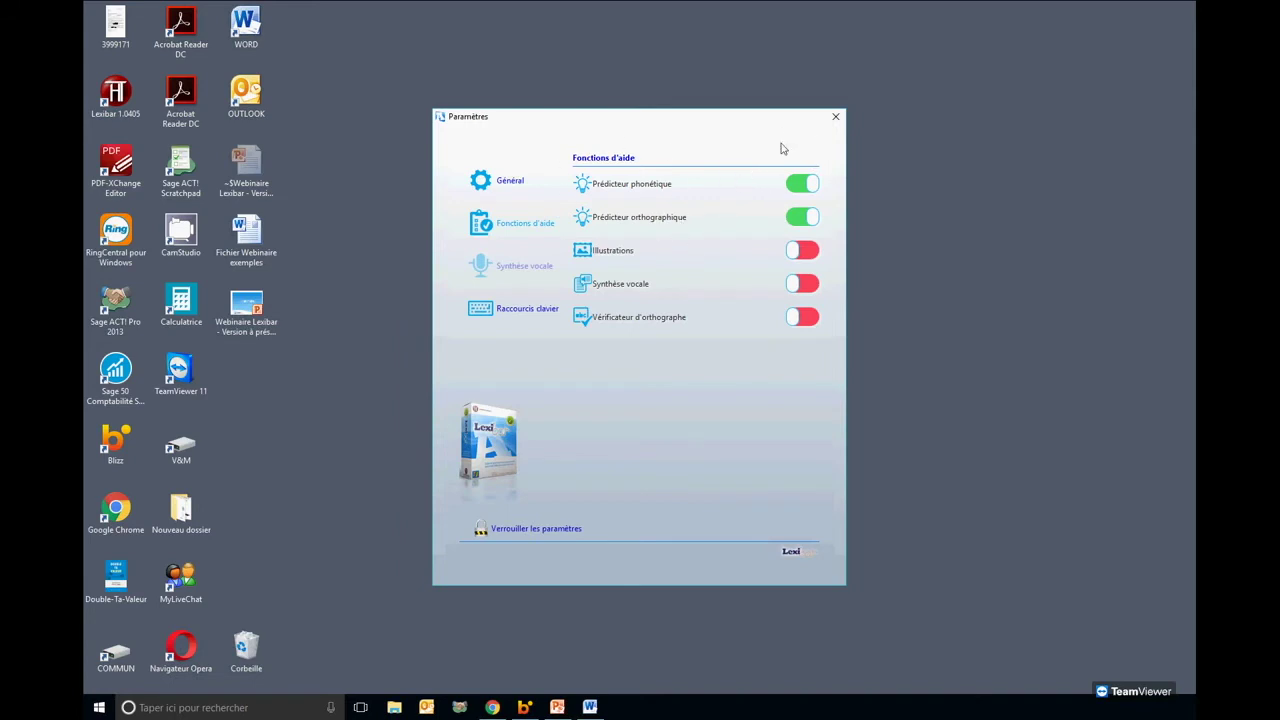
left_click(836, 117)
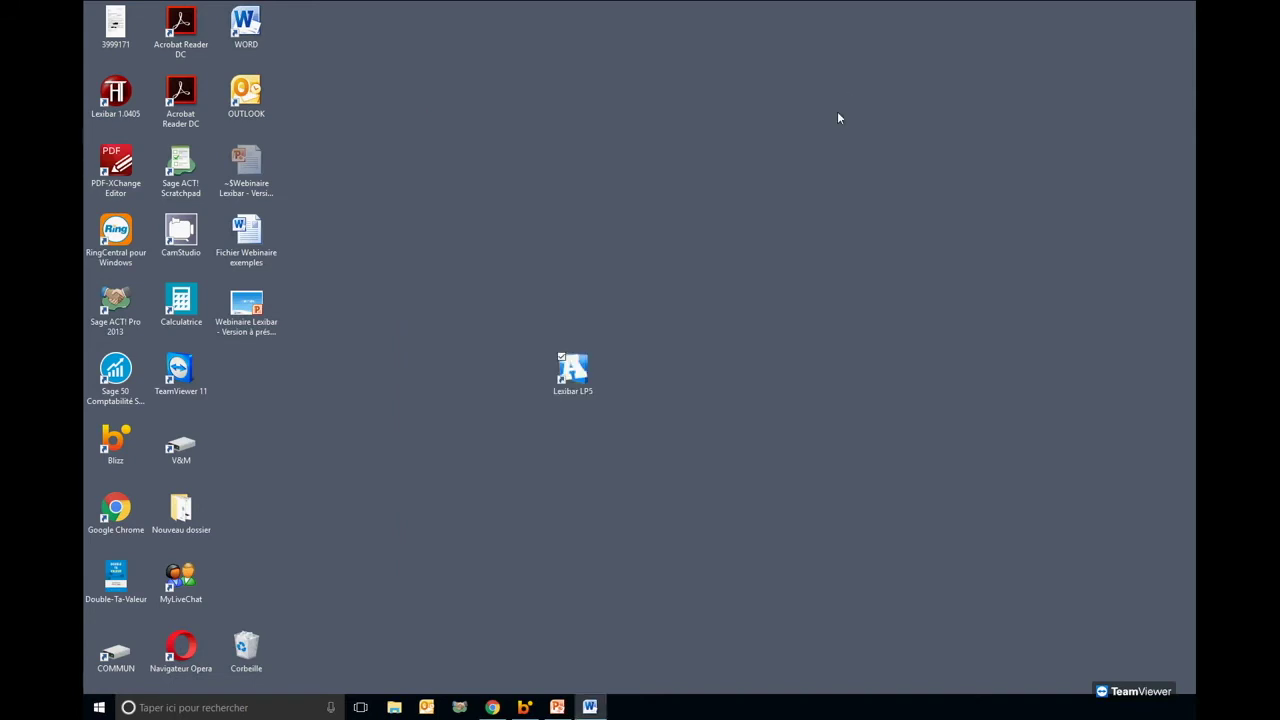
Switch to the Fichier Webinaire exemples document in Word and display word predictions for "ki" in the misspelled sentence.
left_click(590, 707)
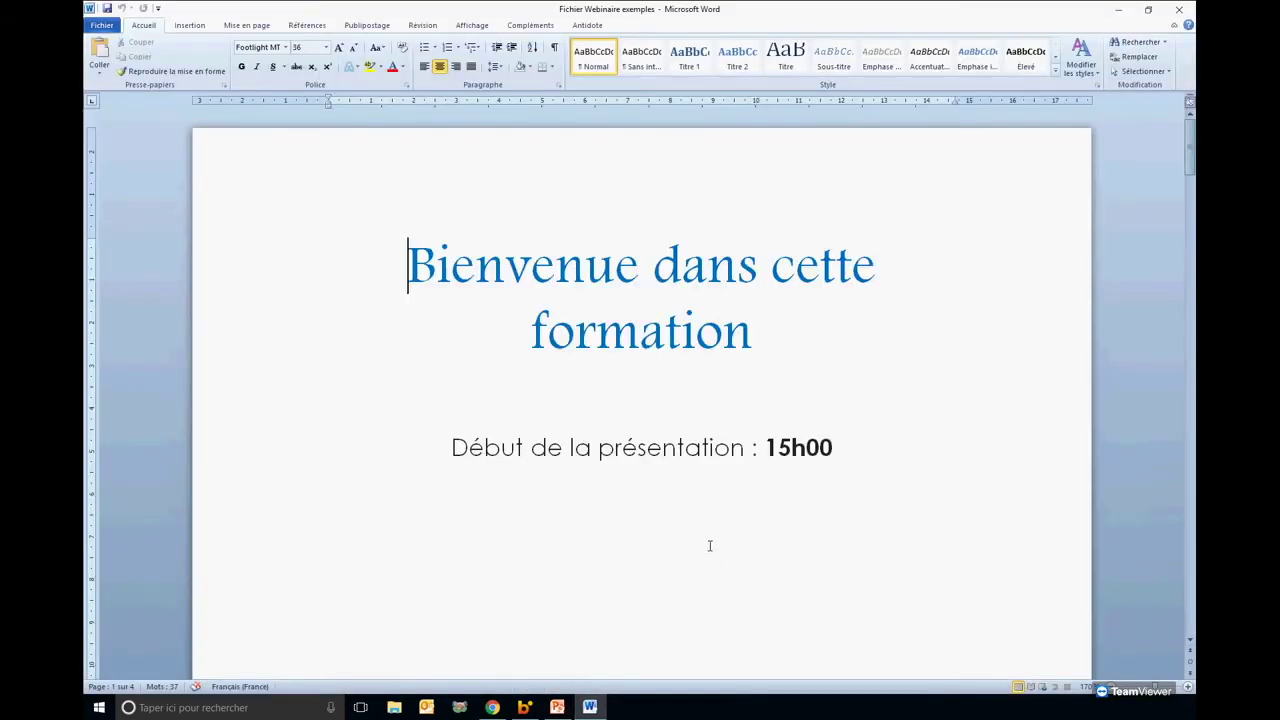
scroll(780, 569, "down", 5)
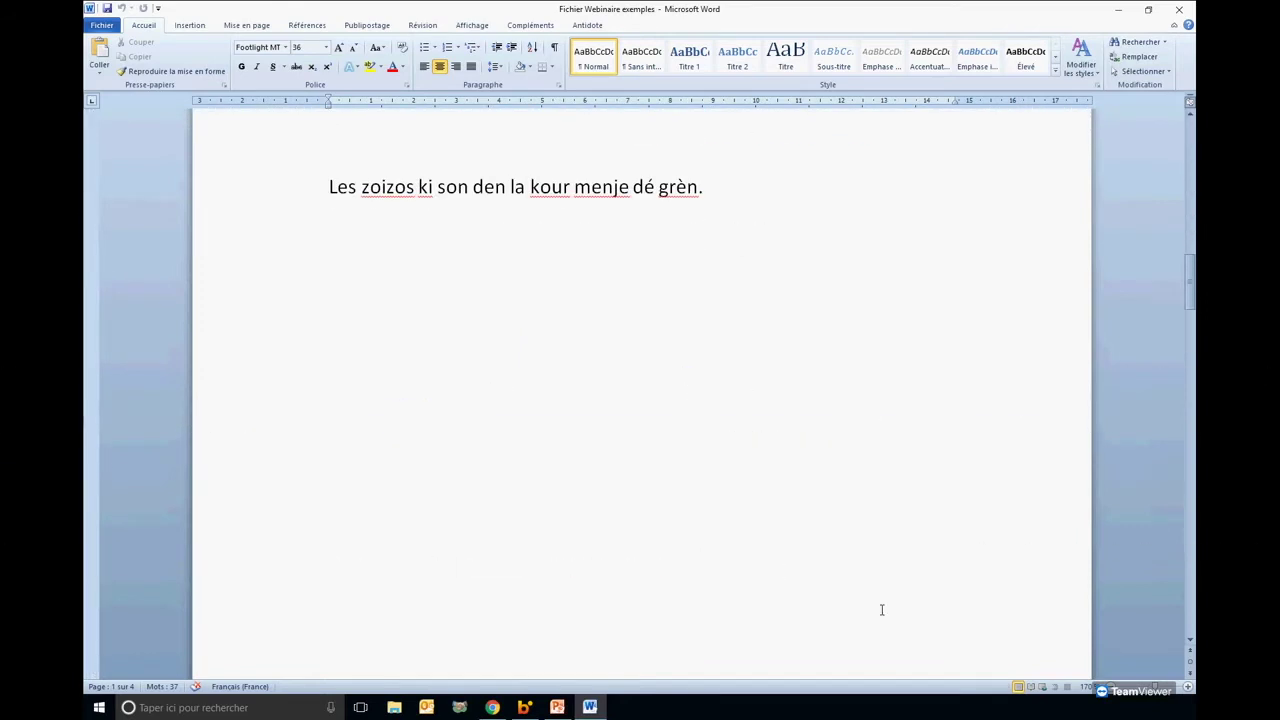
scroll(794, 608, "up", 2, "ctrl")
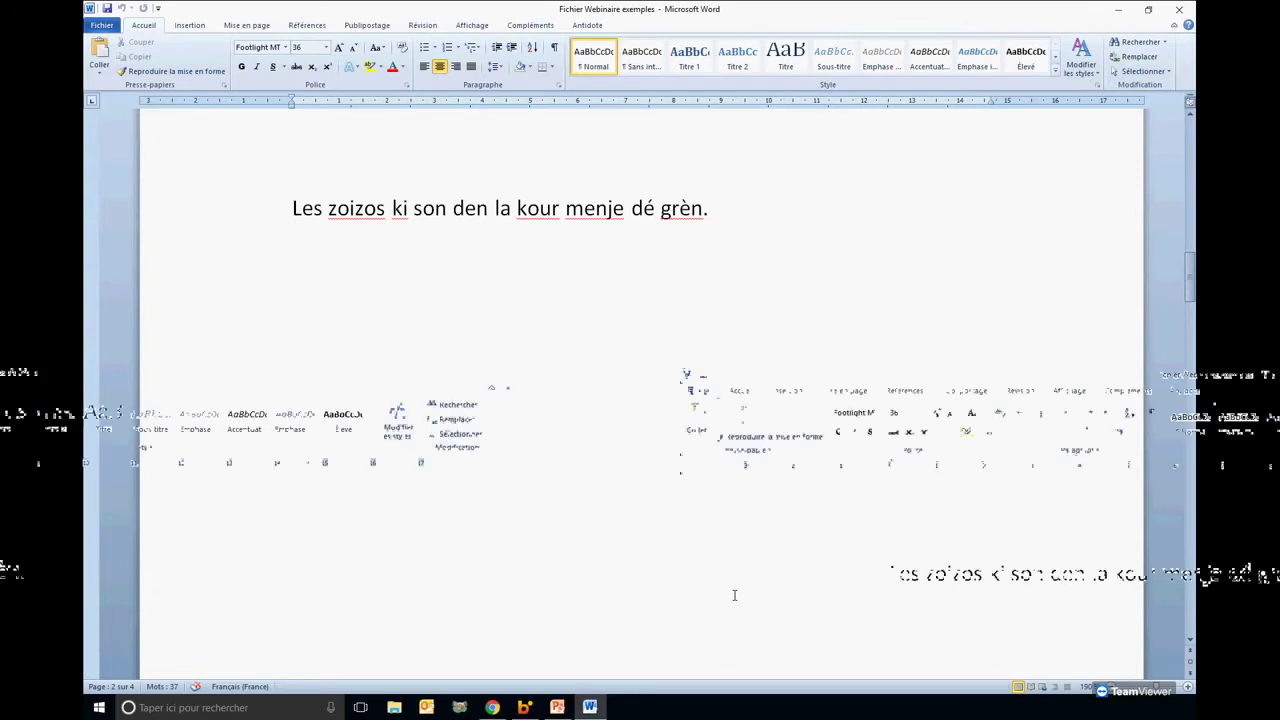
left_click(402, 209)
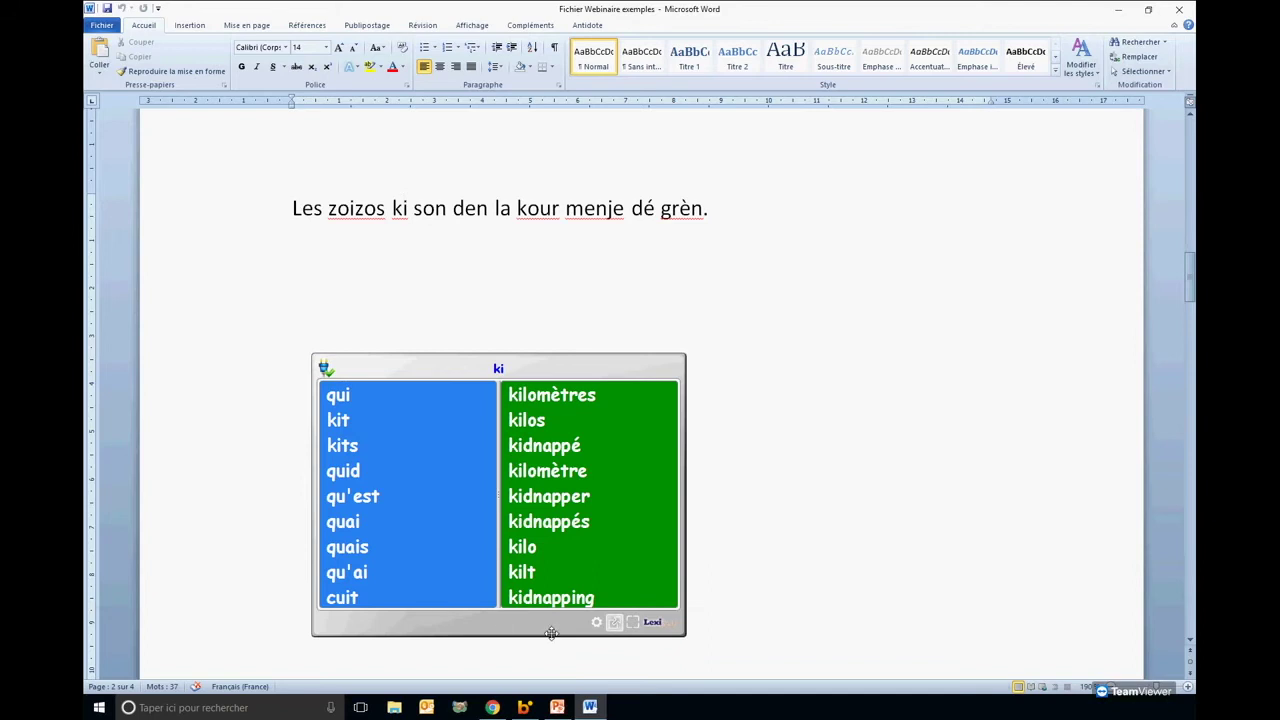
Attach the word predictor beneath the word "ki", reduce its text zoom and shorten its window to six suggestion rows.
left_click(616, 623)
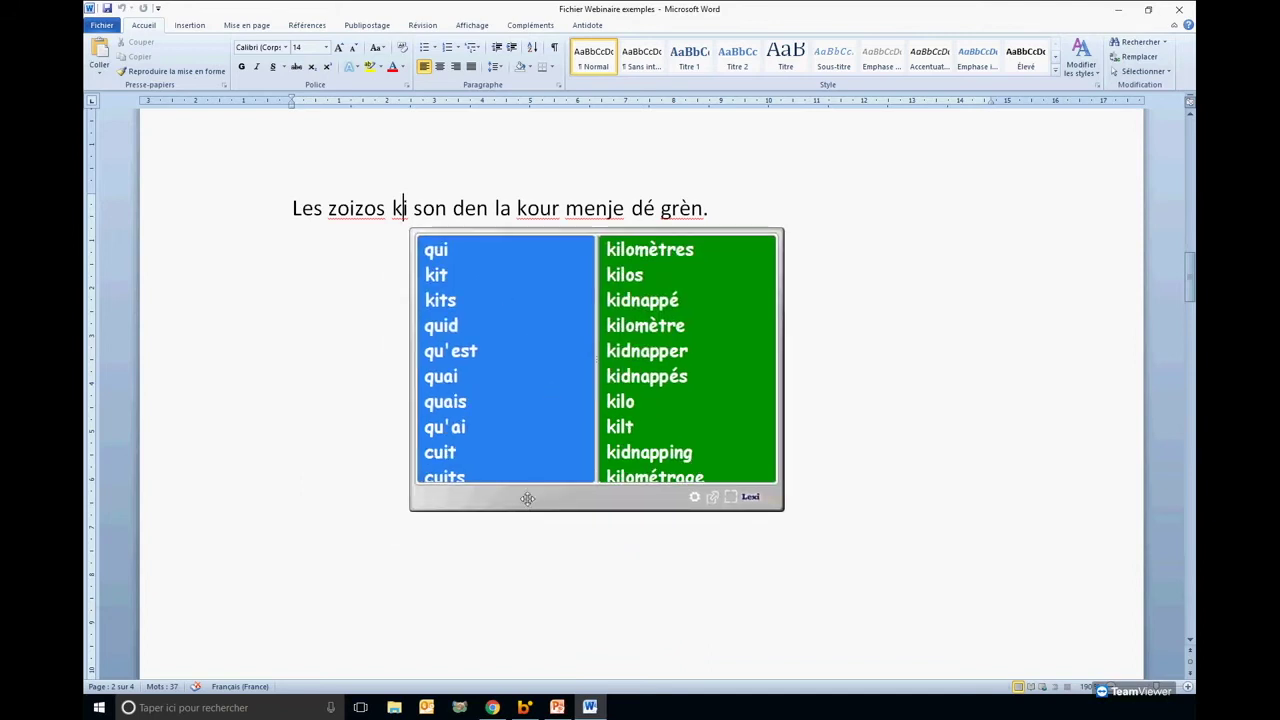
left_click_drag(528, 512, 528, 443)
left_click(694, 429)
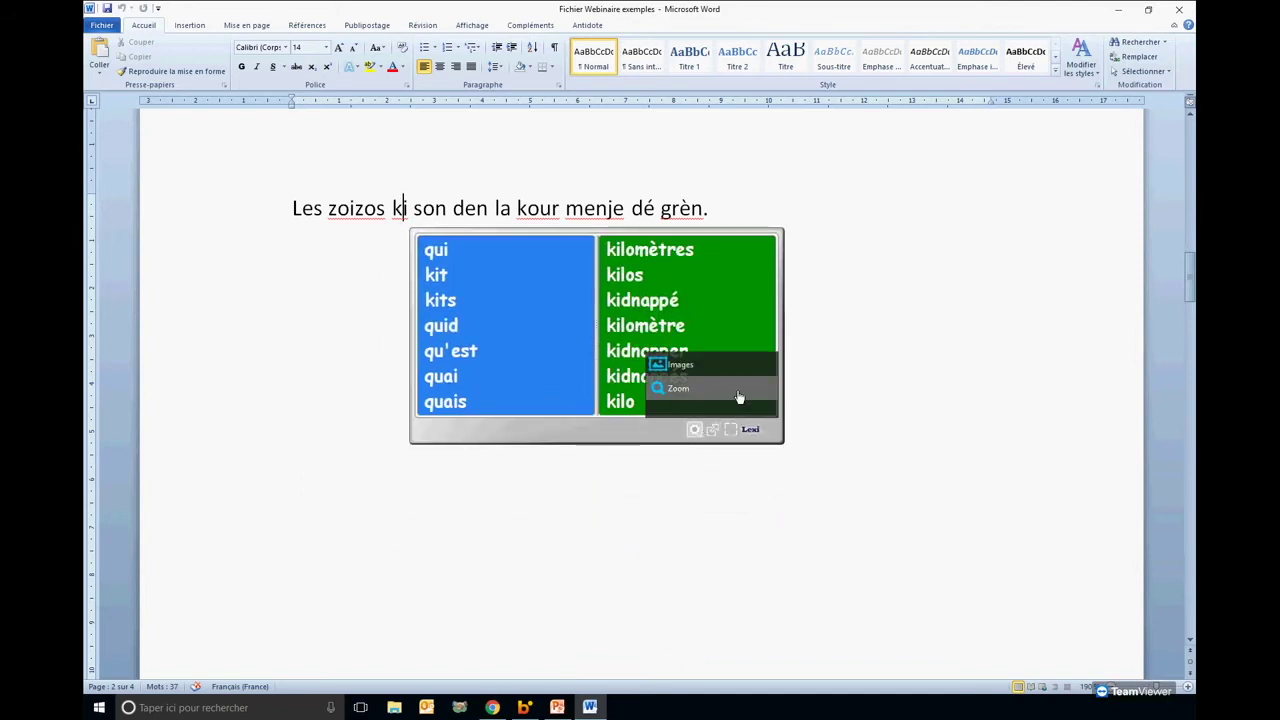
left_click_drag(740, 395, 720, 395)
left_click_drag(458, 443, 467, 371)
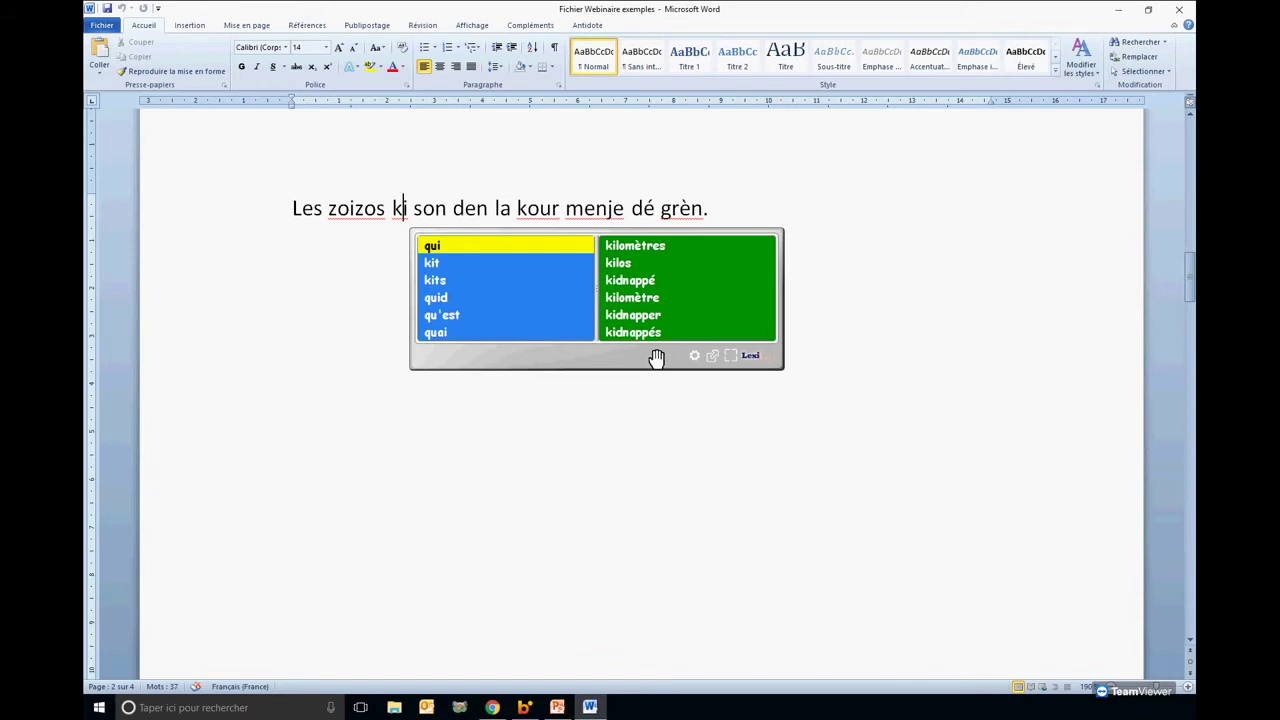
Replace the misspelled word "zoizos" with the phonetic suggestion "oiseaux" from the word predictor.
left_click(349, 208)
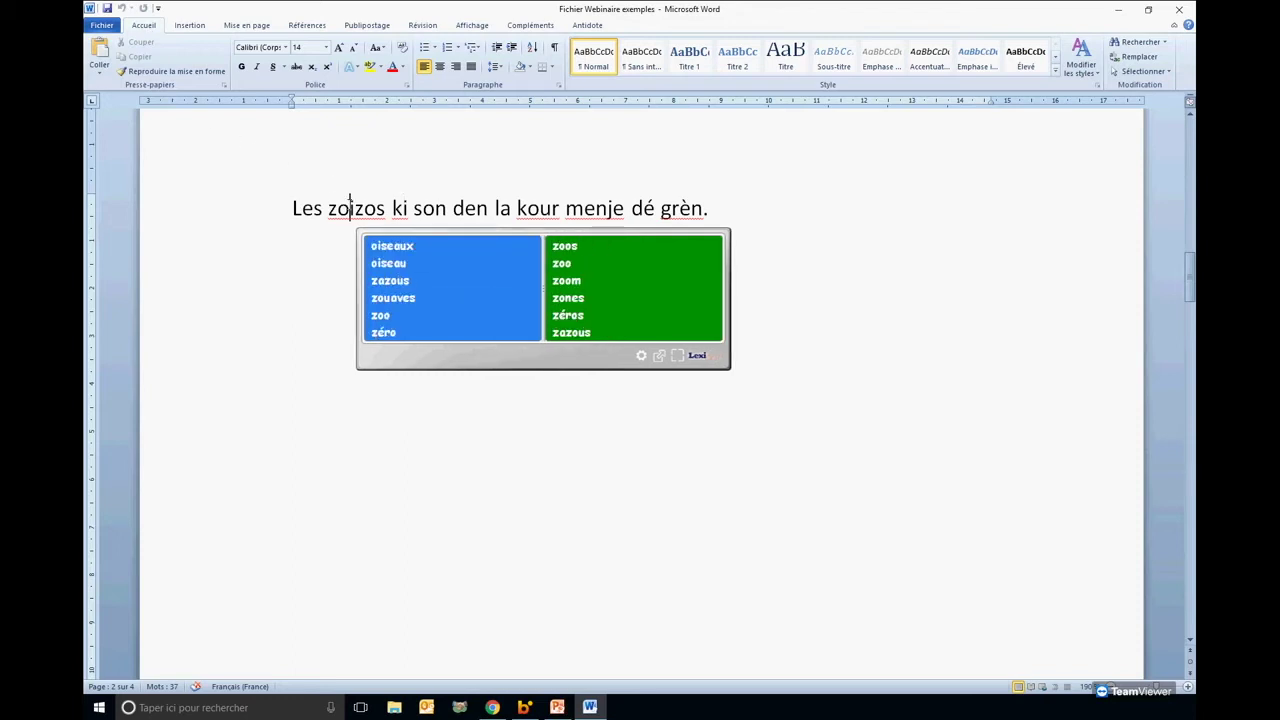
key("Down")
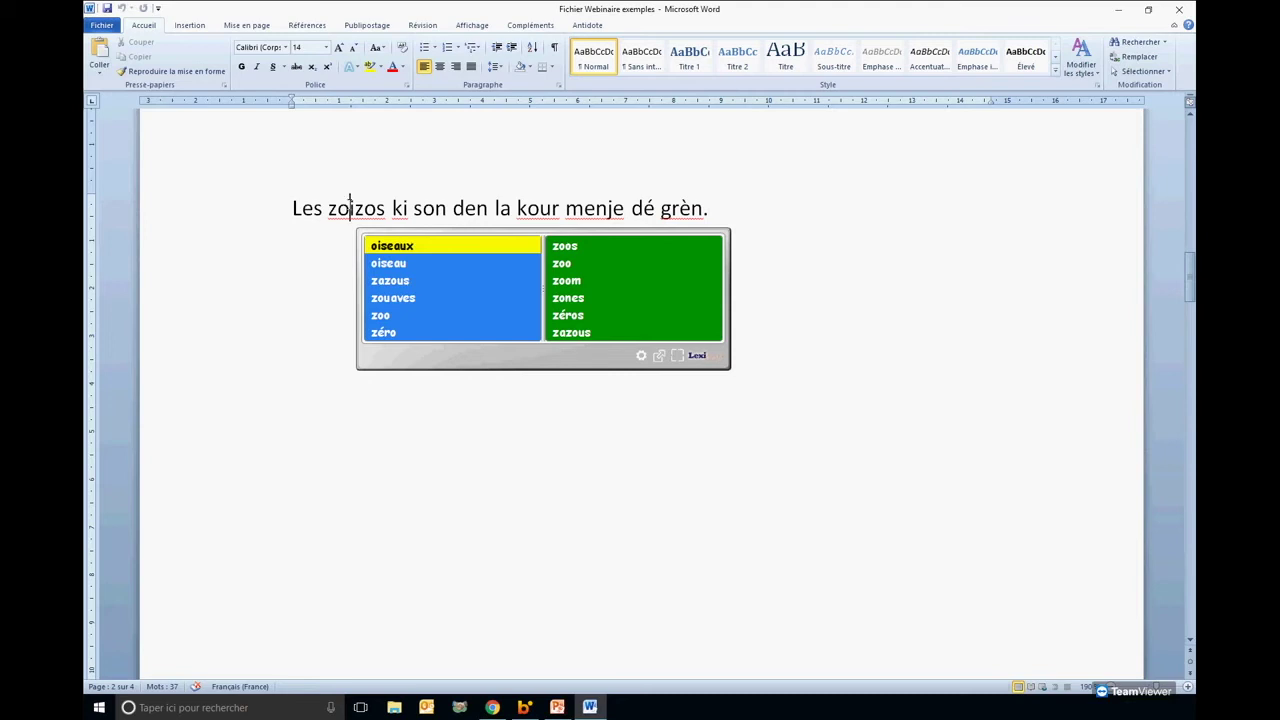
key("Right")
key("Down")
key("Down")
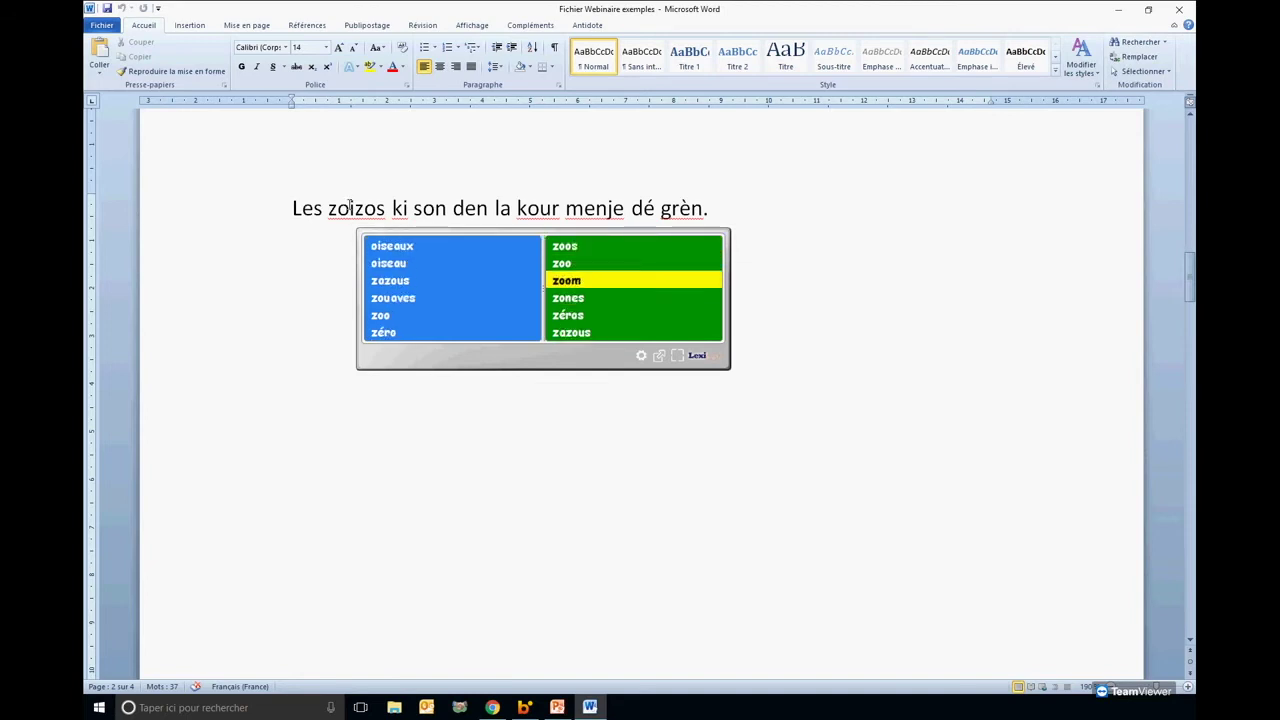
key("Up")
key("Up")
key("Left")
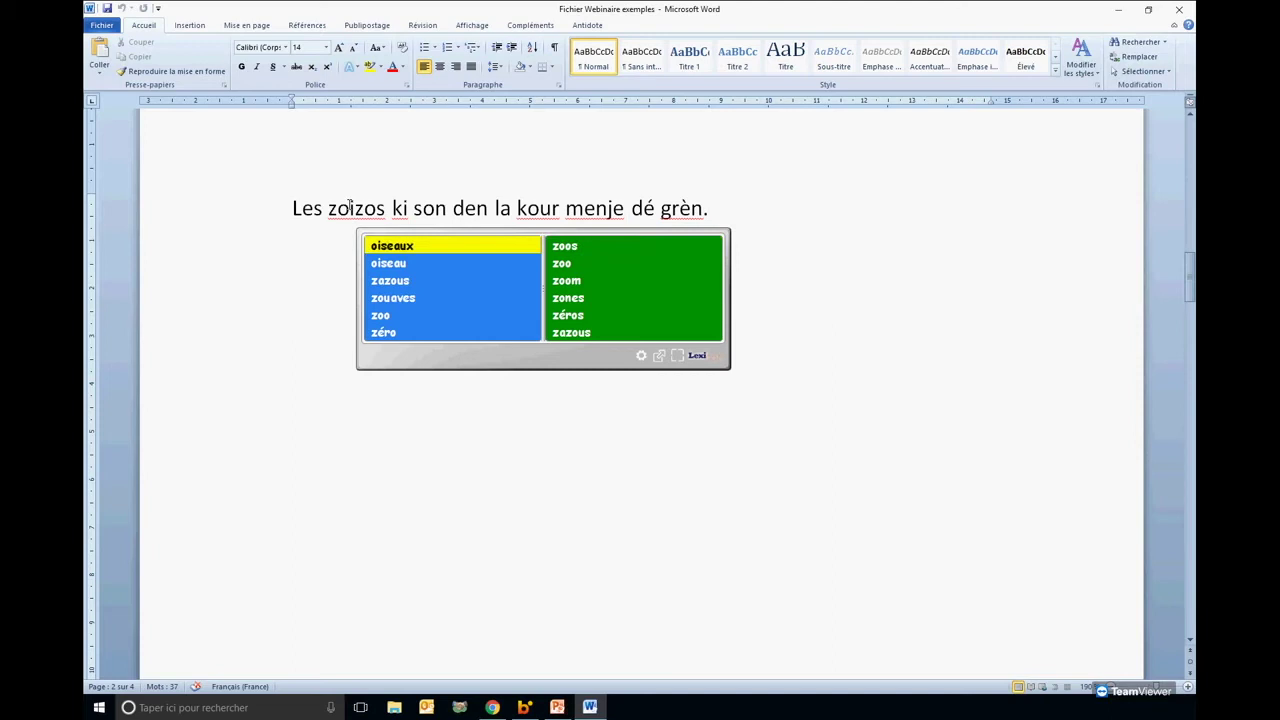
key("Return")
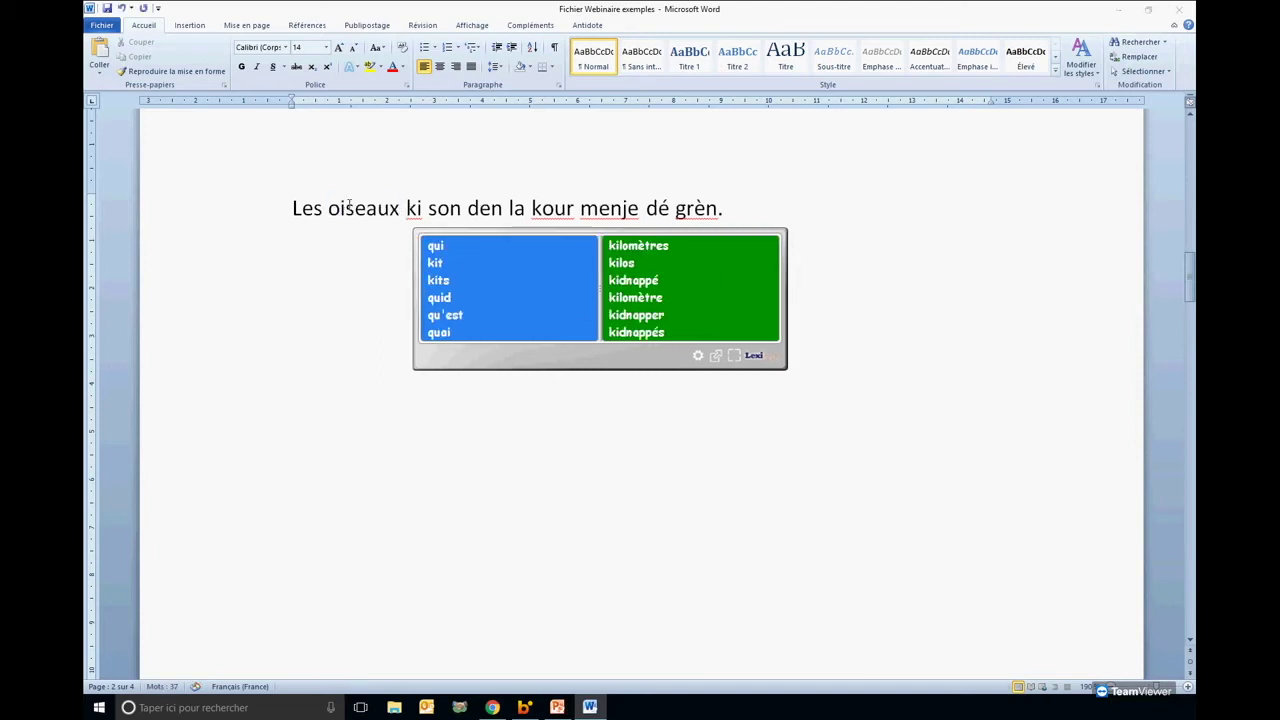
Correct "ki" to "qui" and the following word "son" to "sont" with the predictor's suggestions.
key("Return")
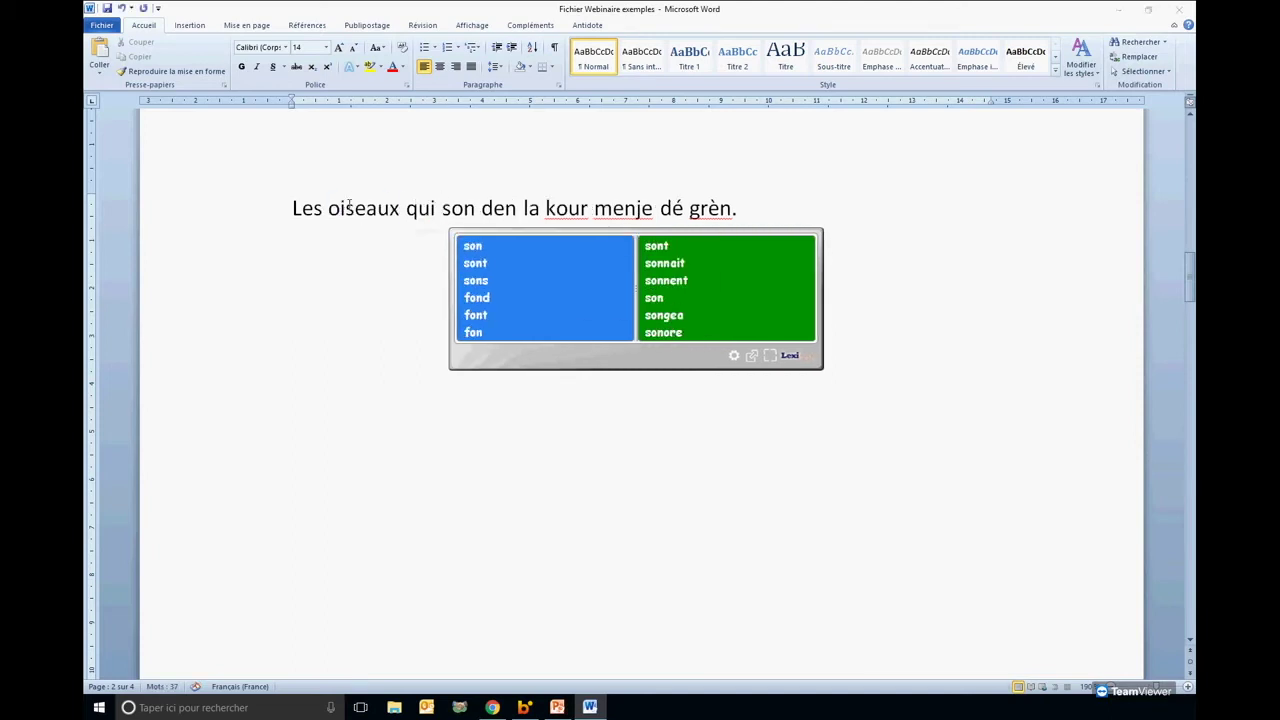
key("Right")
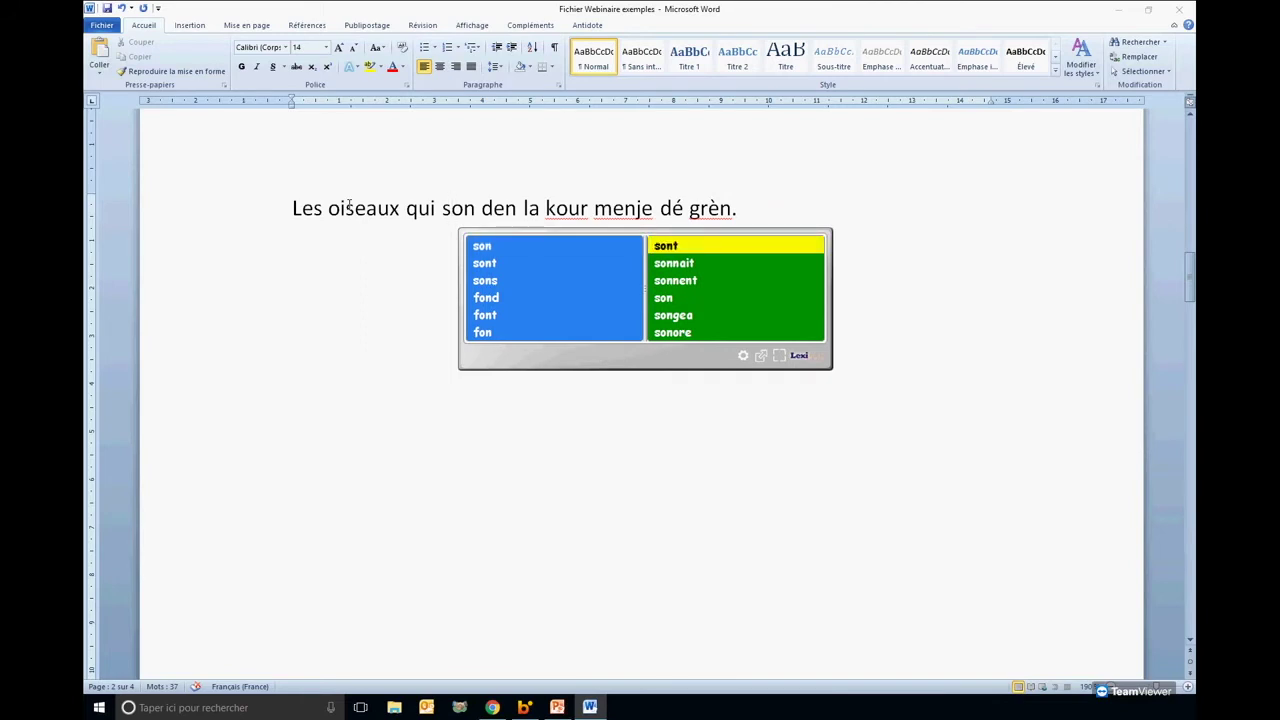
key("Return")
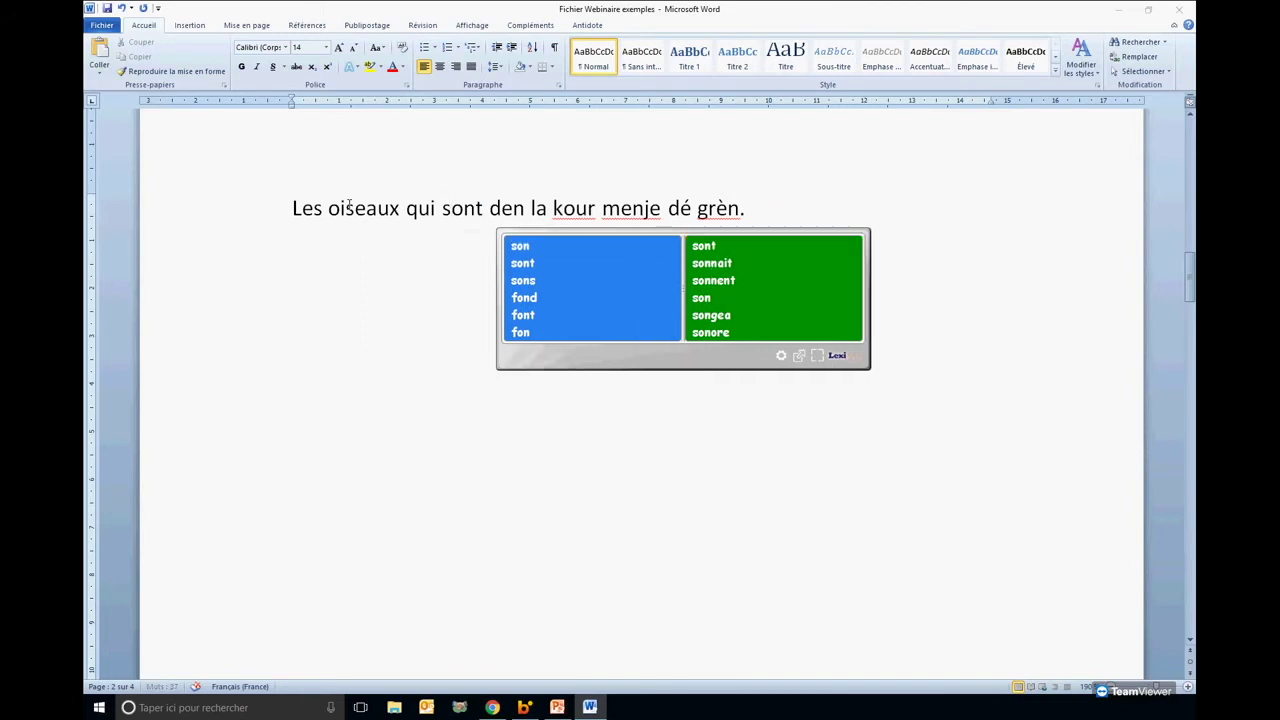
Look through the phonetic suggestions for "den" and replace the word with "dans".
key("Right")
key("Right")
key("Left")
key("Down")
key("Down")
key("Up")
key("Up")
key("Down")
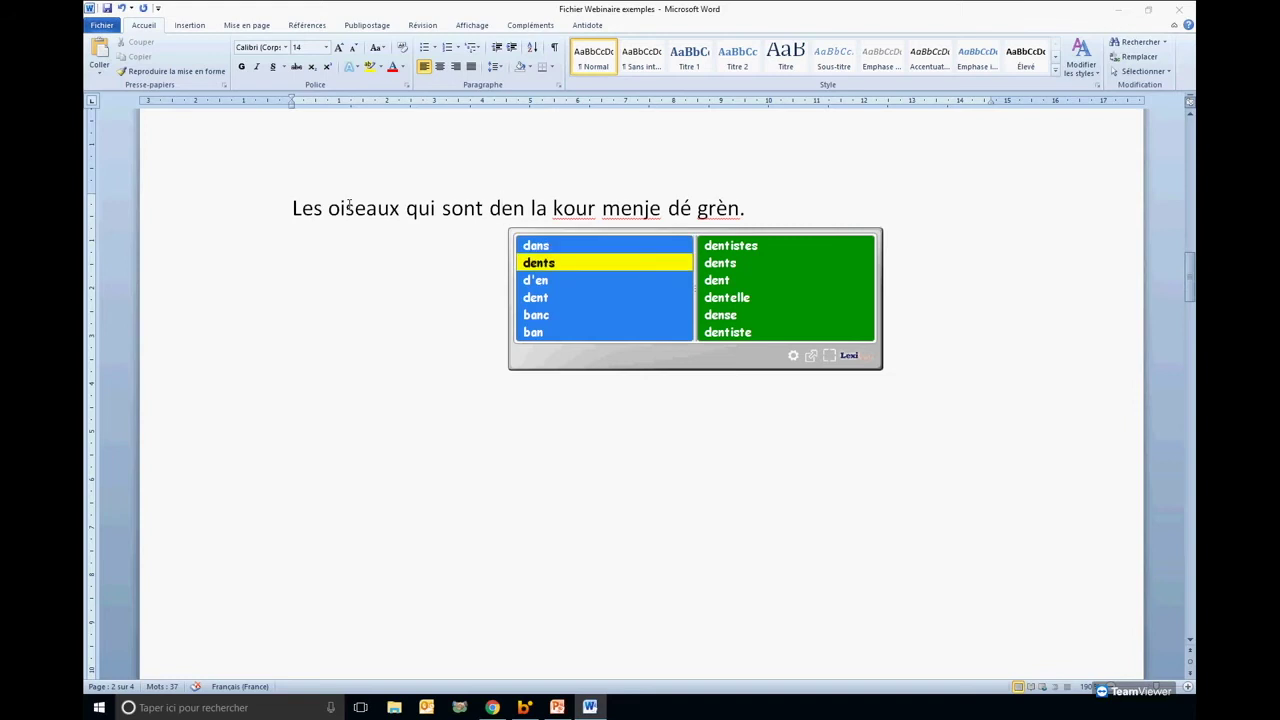
key("Up")
key("Down")
key("Down")
key("Down")
key("Down")
key("Up")
key("Up")
key("Up")
key("Up")
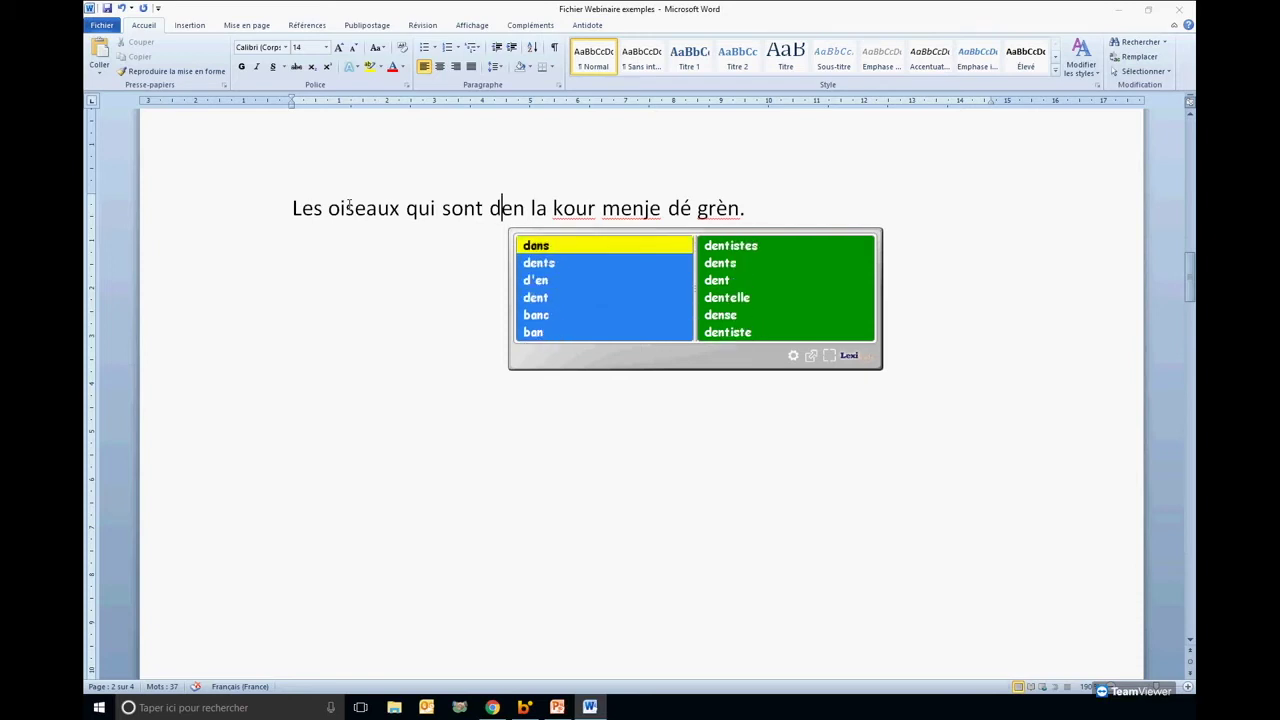
key("Return")
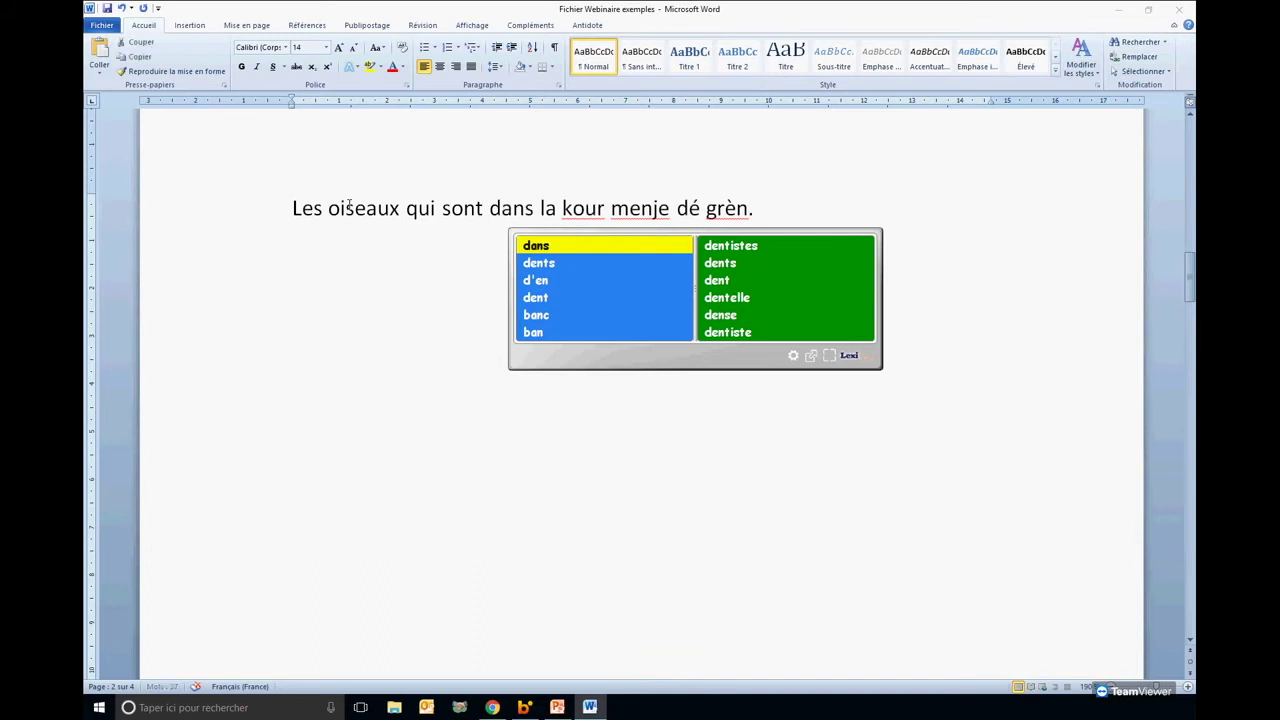
Replace the misspelled word "kour" with the phonetic suggestion "cour".
key("Right")
key("Right")
key("Right")
key("Right")
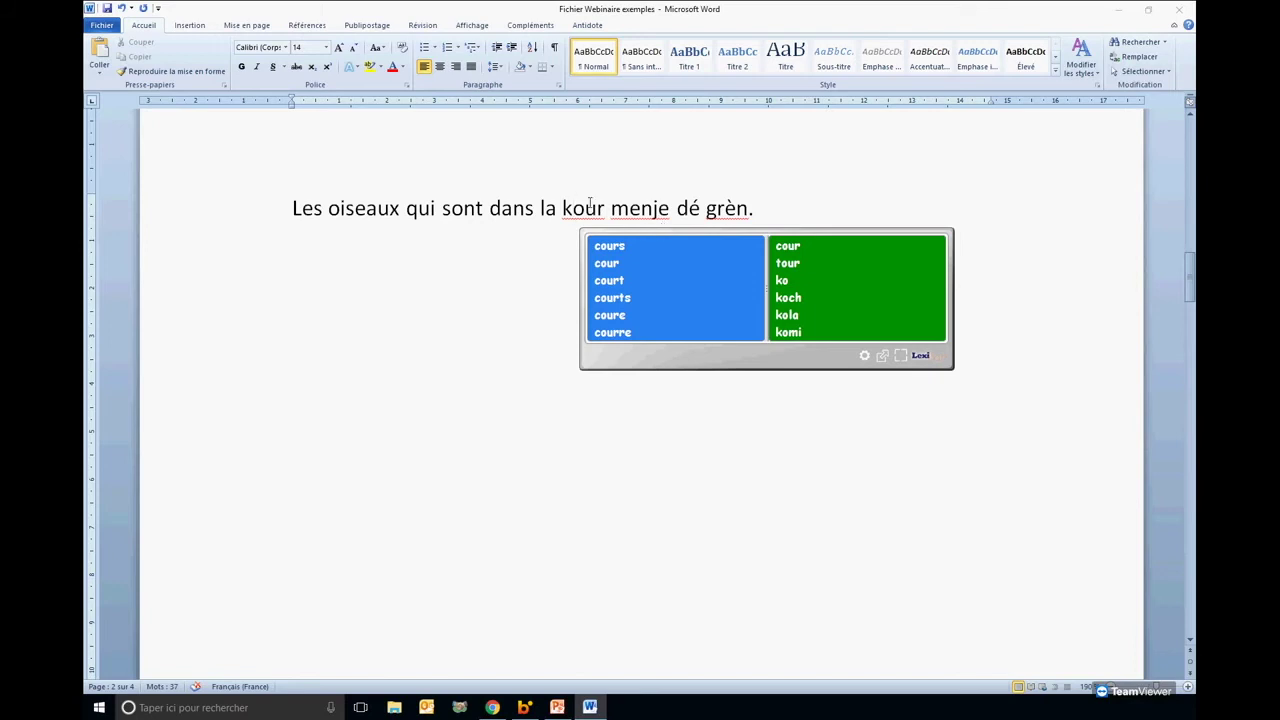
left_click(607, 260)
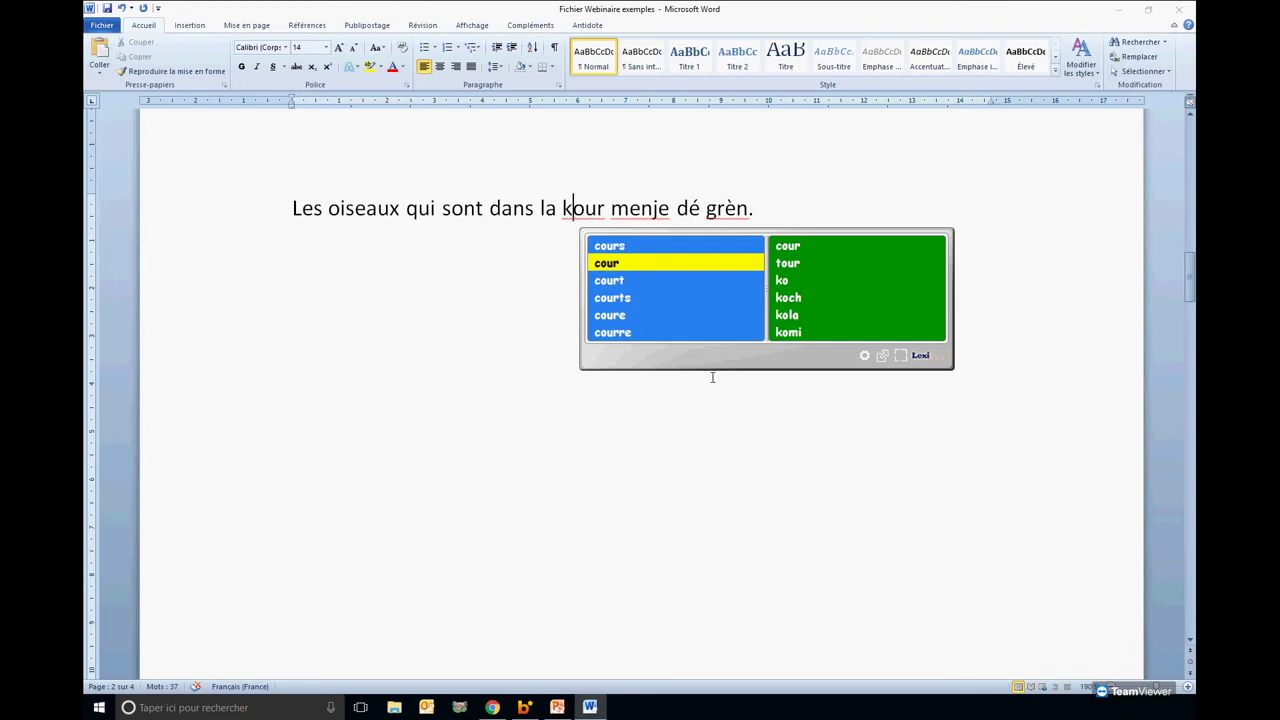
left_click(624, 265)
left_click(607, 209)
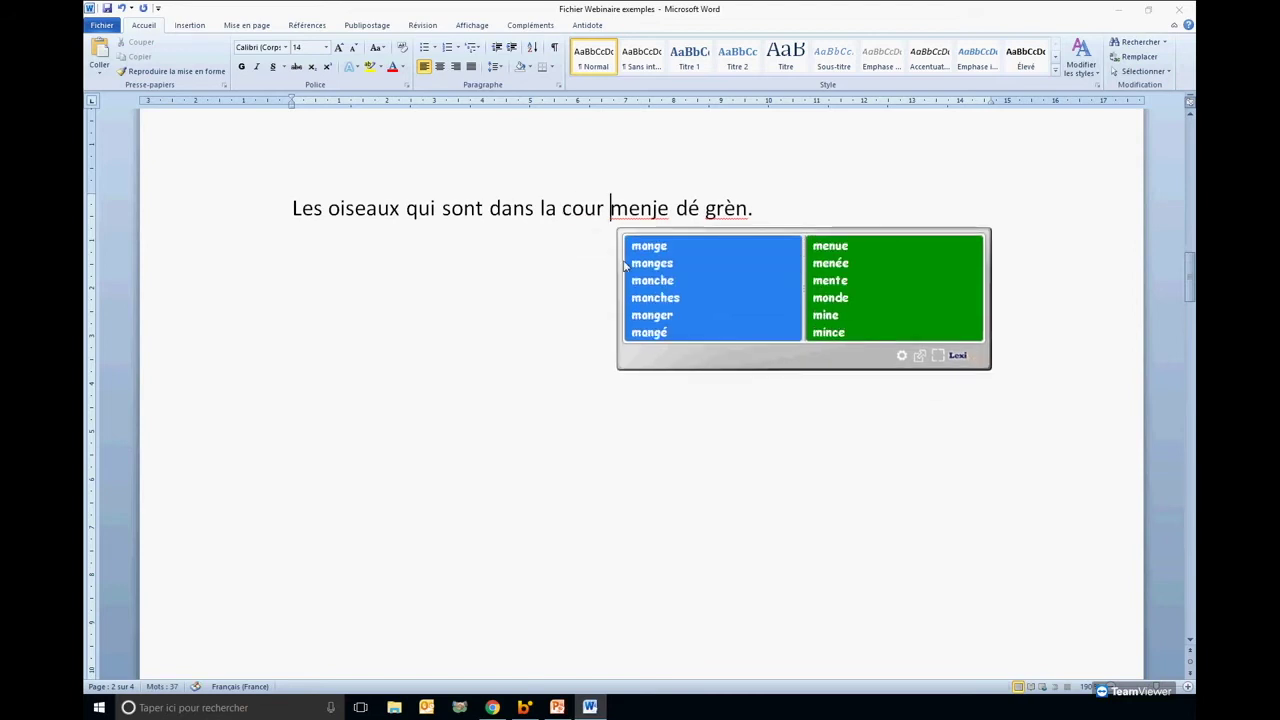
Try the homophone "court" in place of "cour", and restore "cour" from the suggestions.
left_click(585, 209)
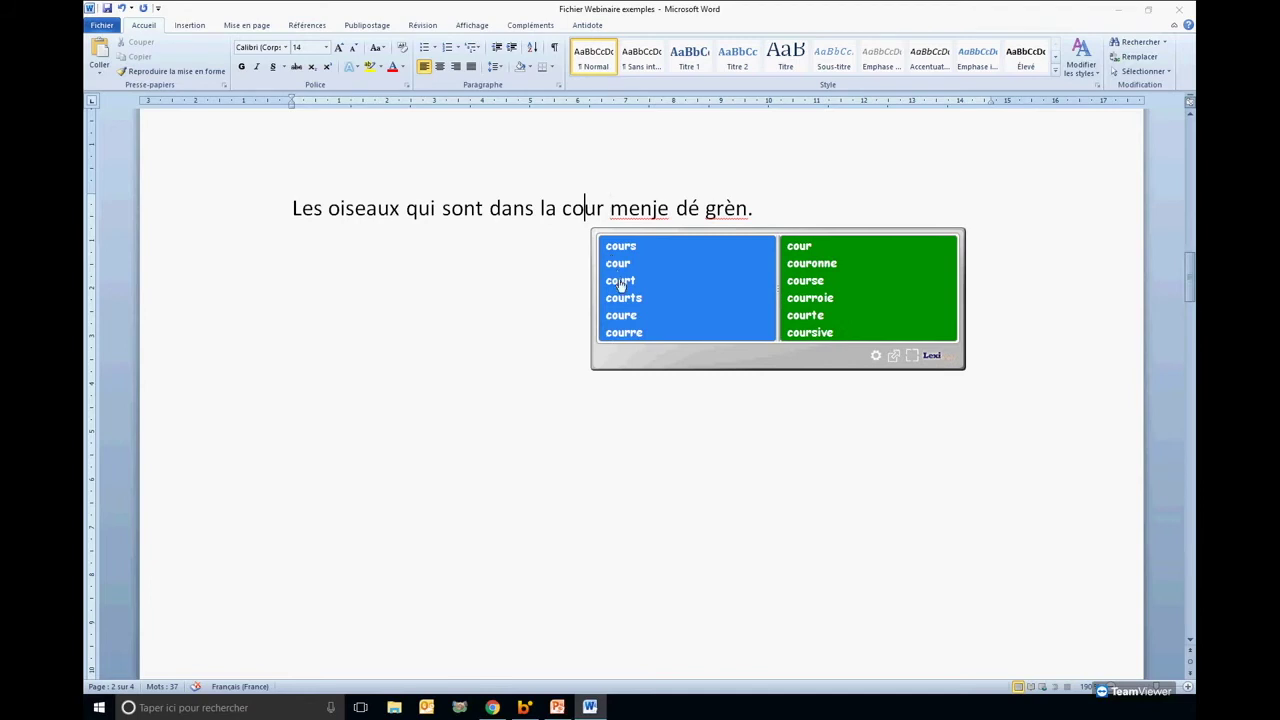
left_click(621, 284)
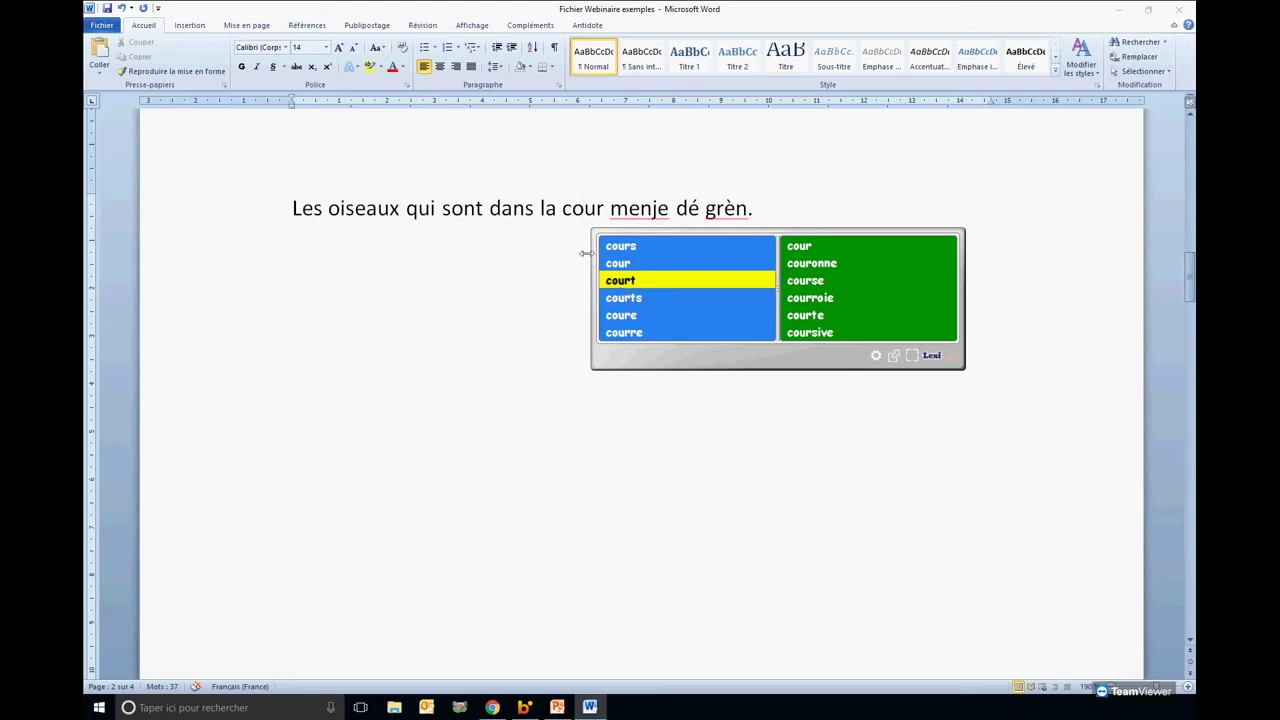
left_click(648, 282)
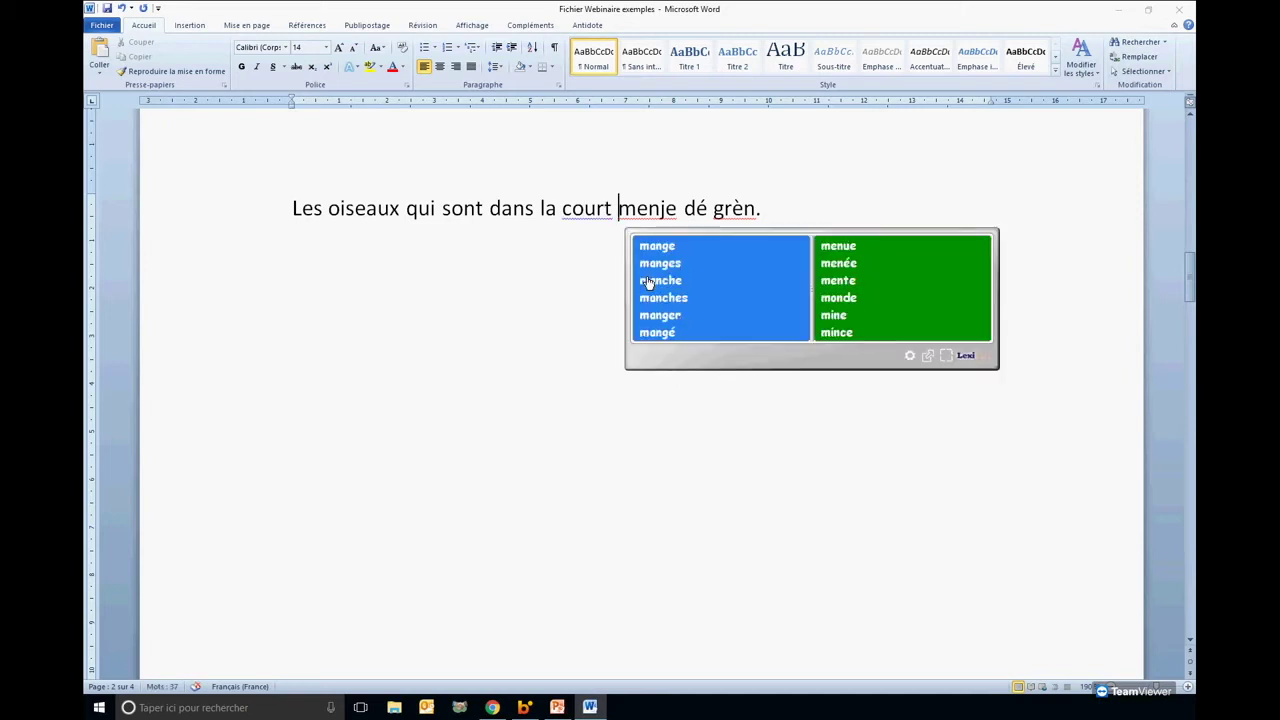
left_click(607, 209)
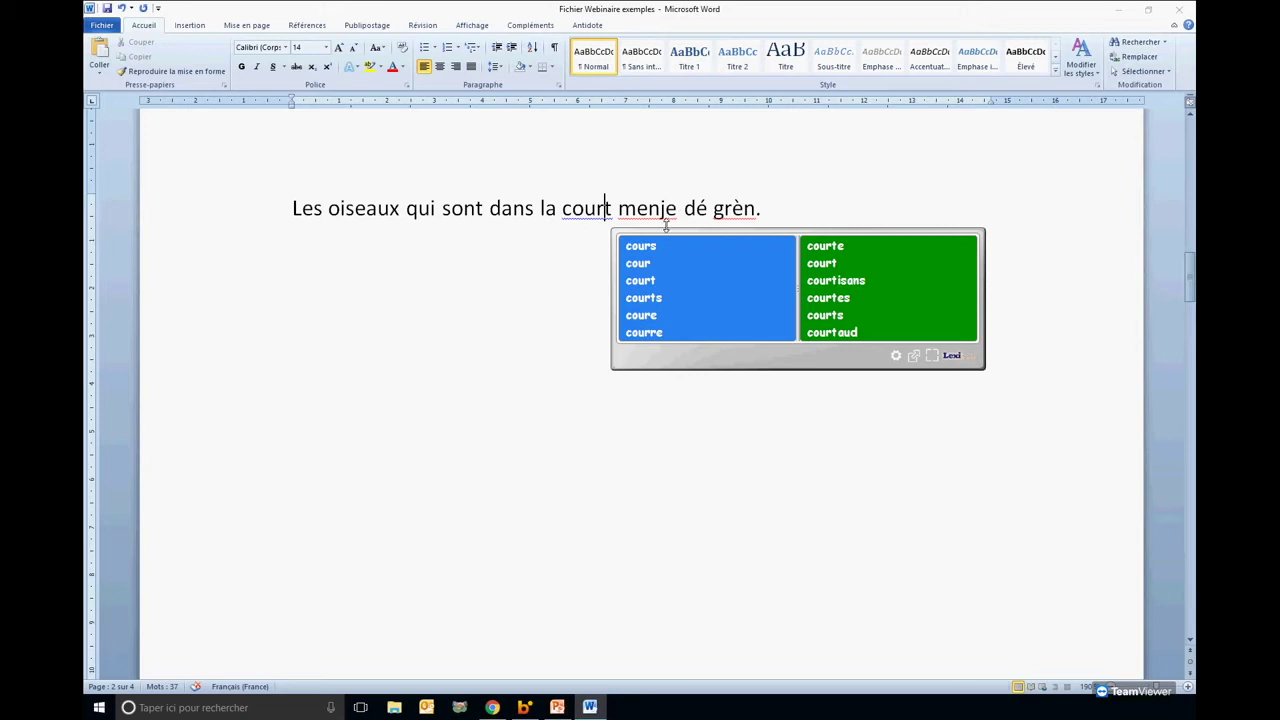
left_click(650, 263)
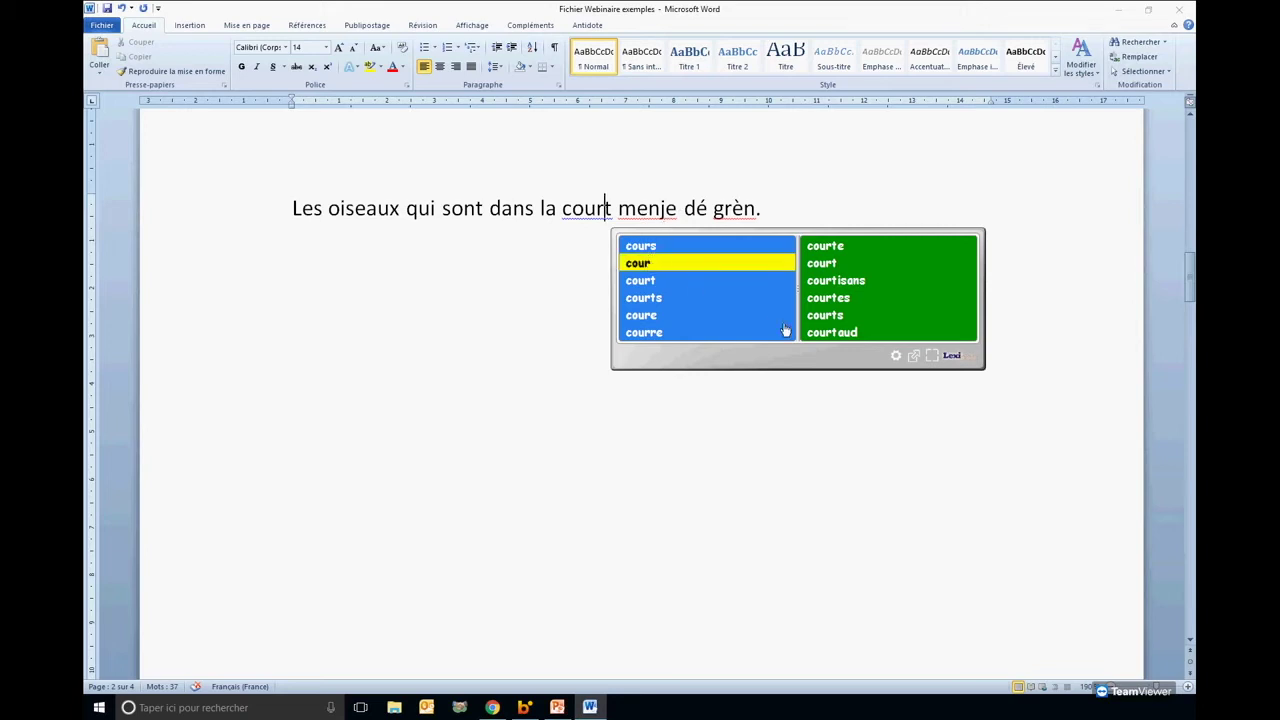
key("Return")
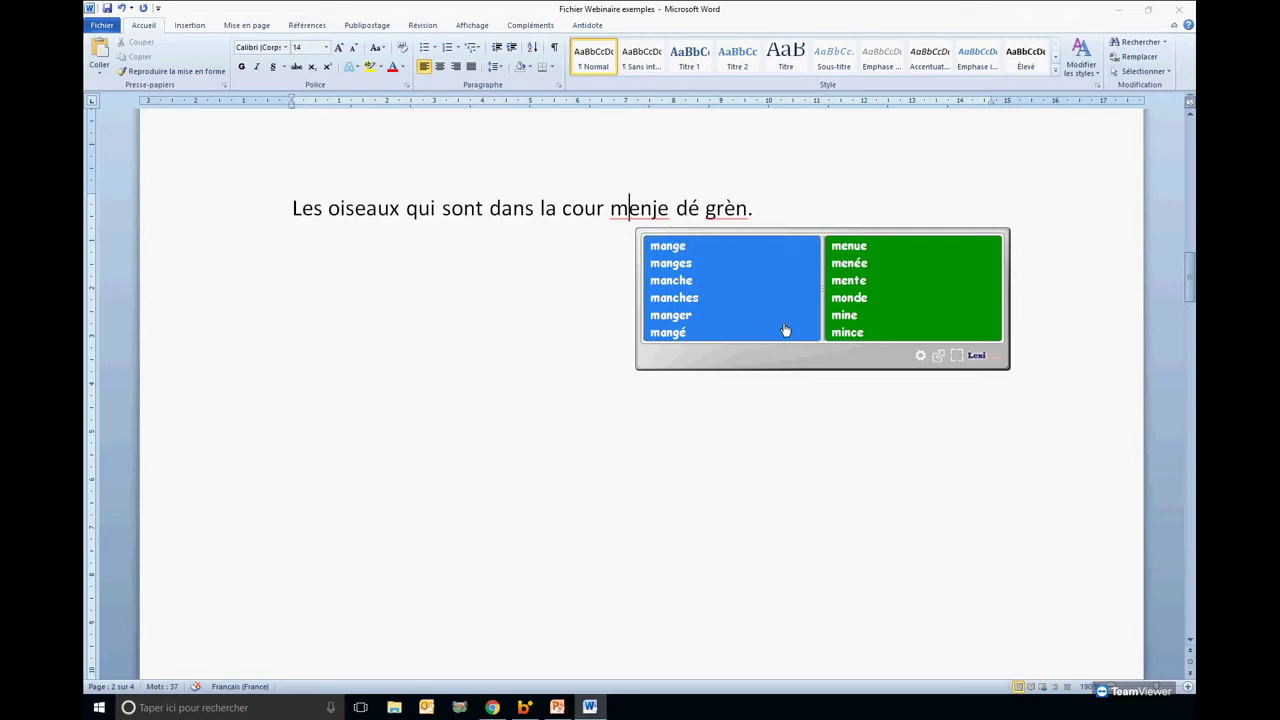
Examine the blue and green suggestion columns offered for the misspelled word "menje".
key("Down")
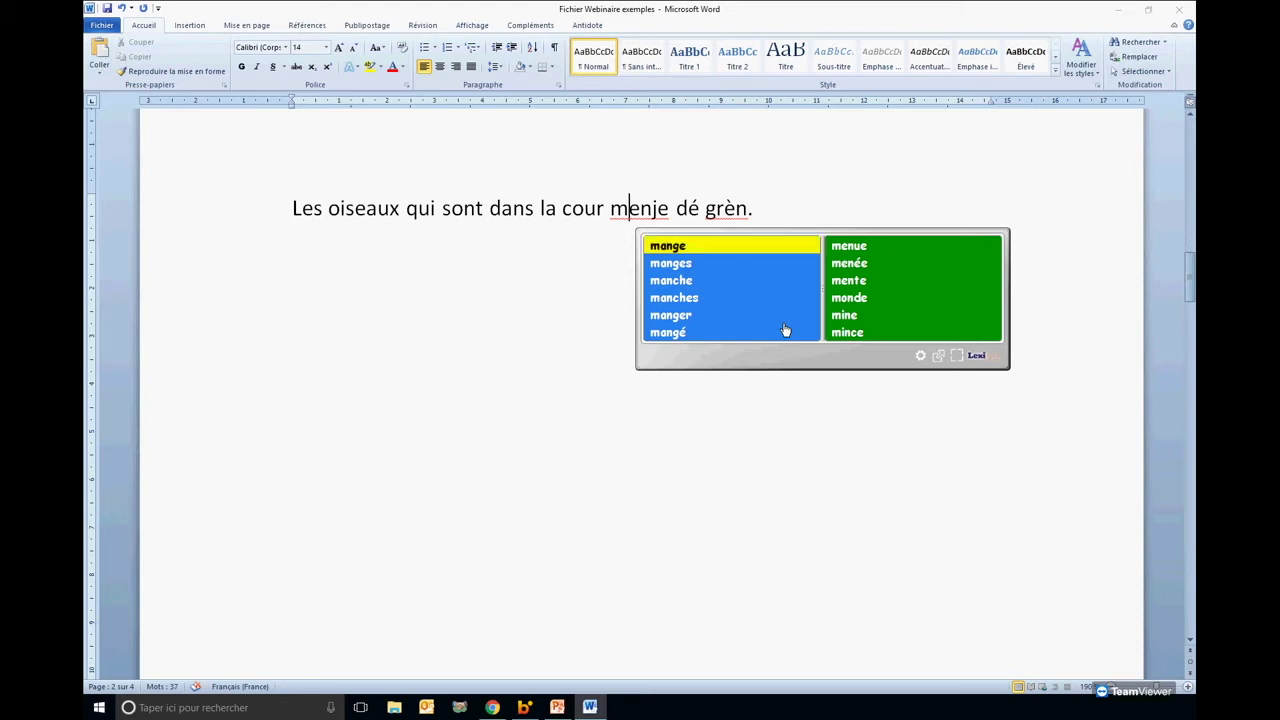
key("Right")
key("Down")
key("Down")
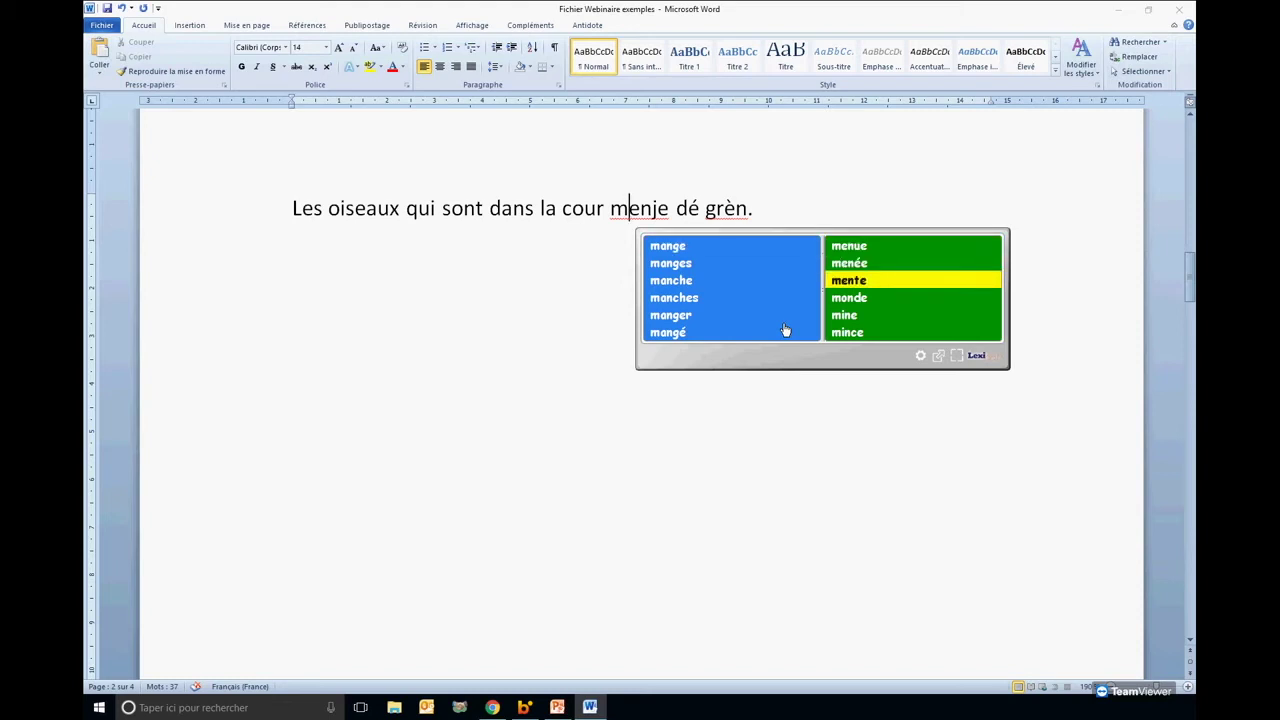
key("Down")
key("Left")
key("Down")
key("Down")
key("Right")
key("Left")
key("Right")
key("Down")
key("Down")
key("Left")
key("Up")
key("Up")
key("Up")
key("Up")
key("Up")
key("Up")
key("Up")
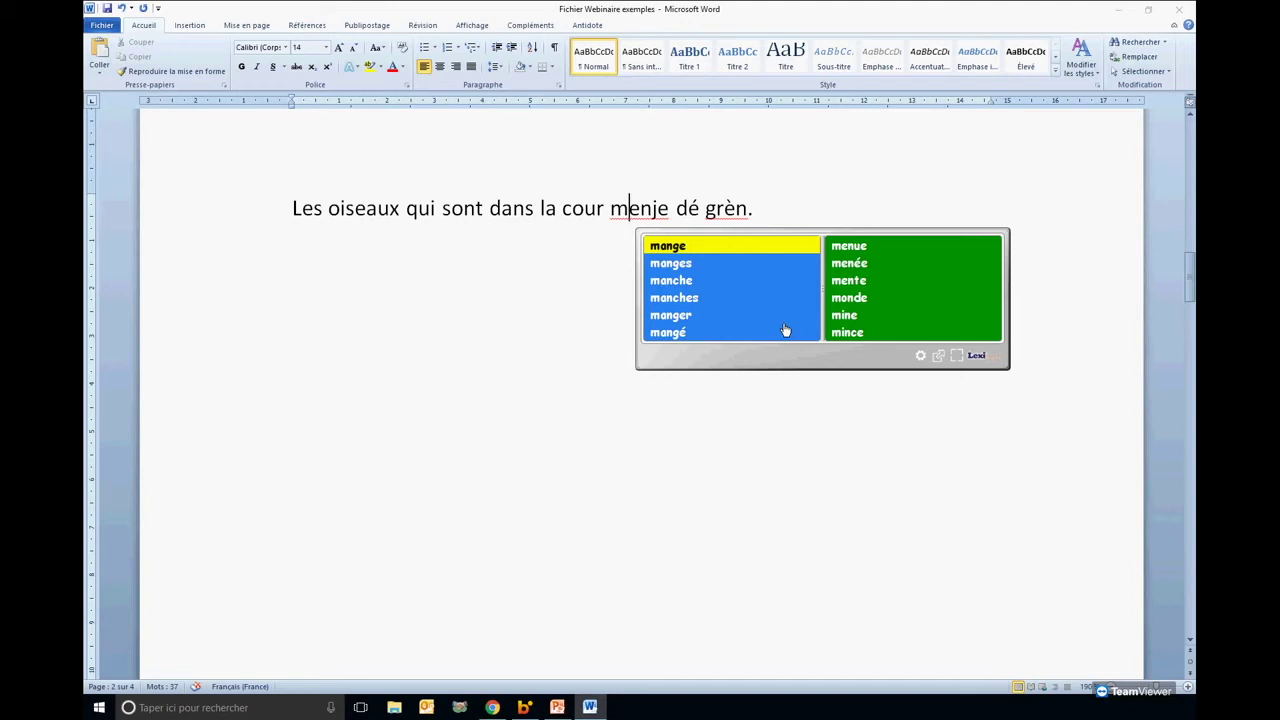
Replace "menje" with the plural verb form "mangent" from the blue suggestion column.
key("Down")
key("Down")
key("Down")
key("Down")
key("Down")
key("Down")
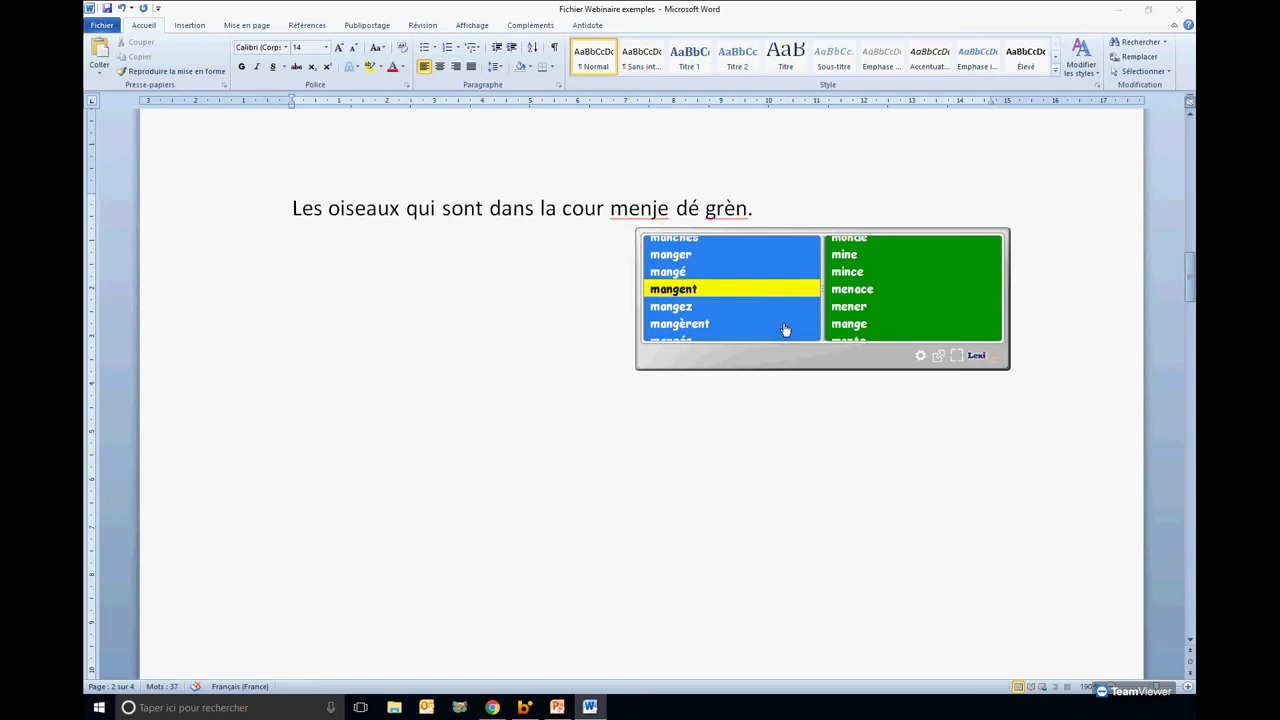
key("Return")
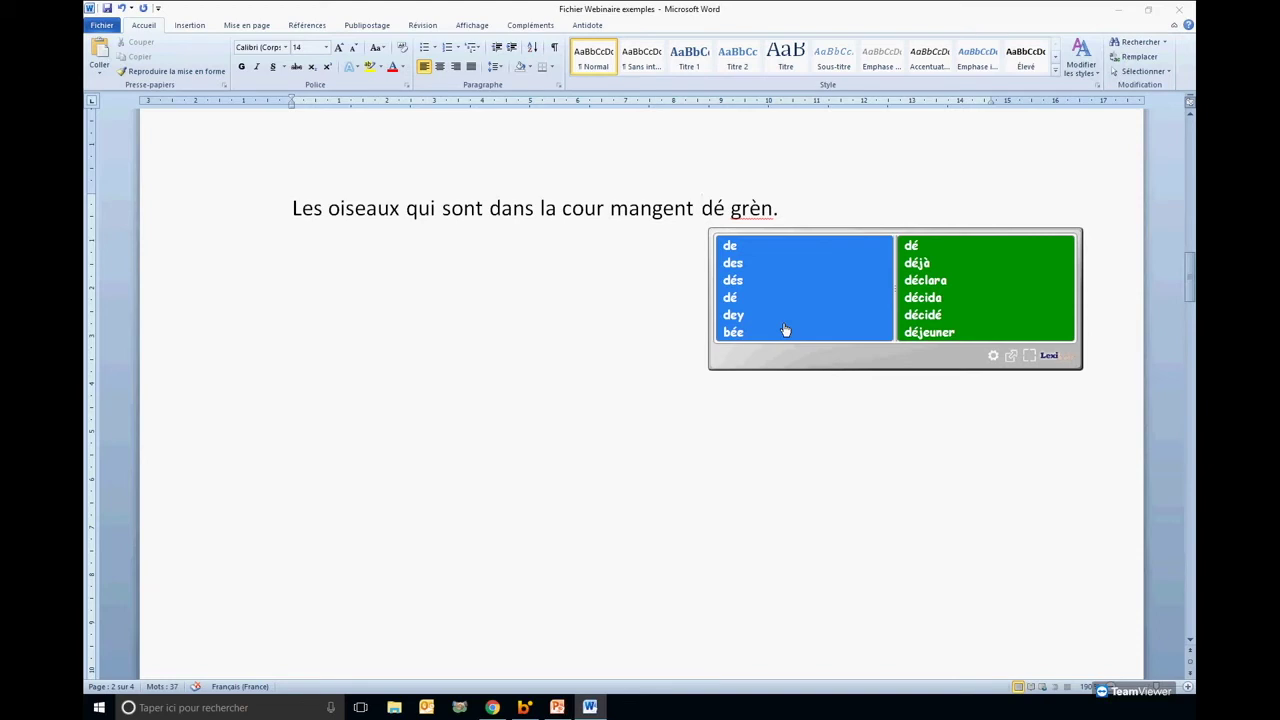
Correct "dé" to "des" and "grèn" to "graines" with the predictor's suggestions.
key("Down")
key("Down")
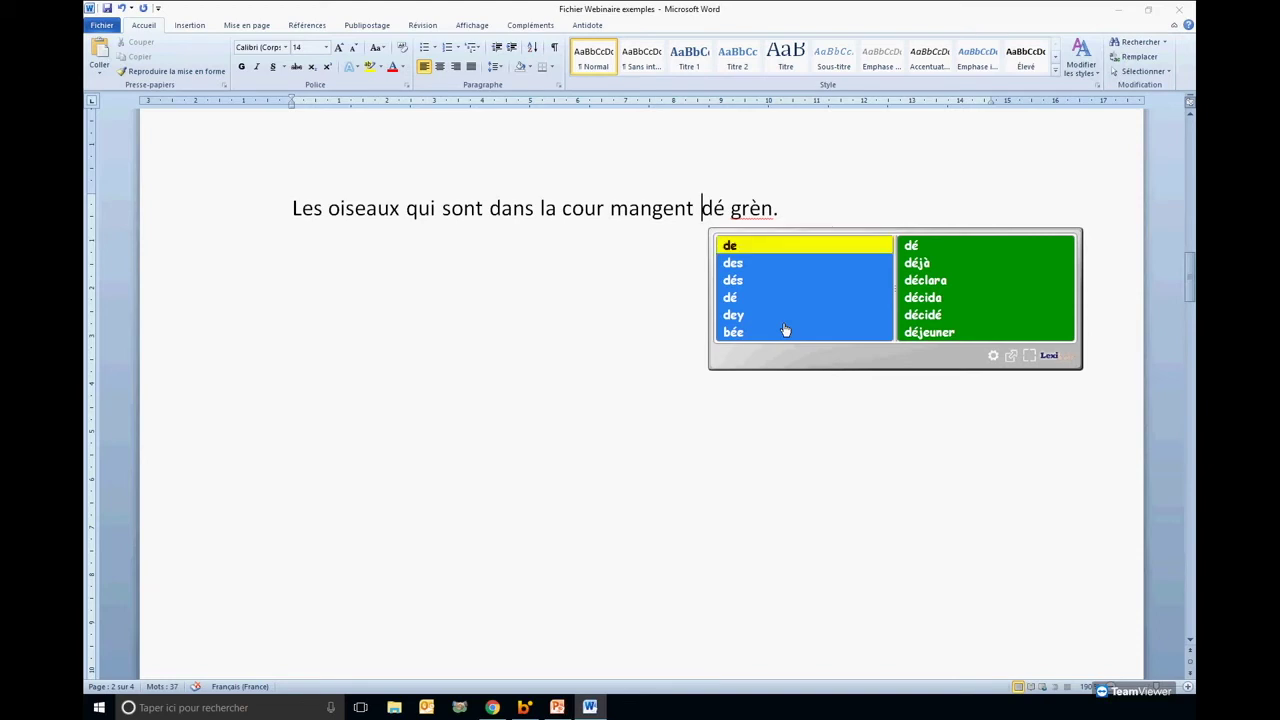
key("Return")
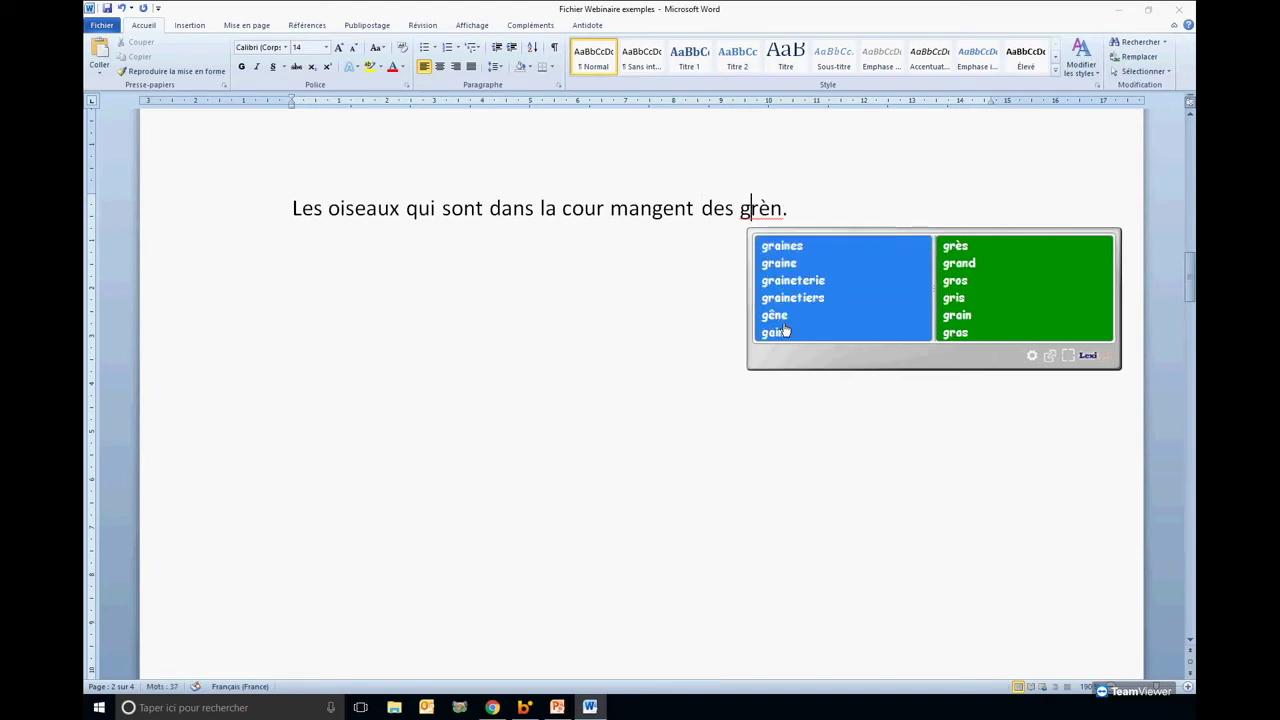
key("Down")
key("Return")
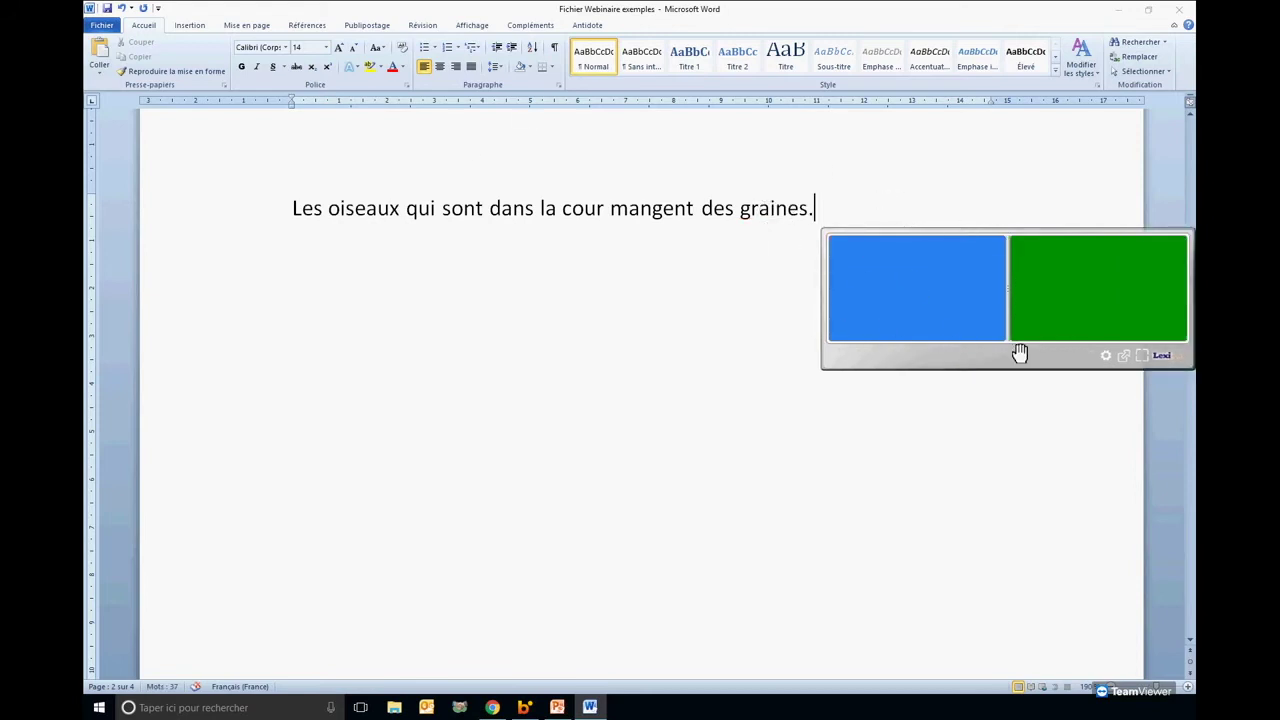
View the predictor's suggestions beneath different words of the corrected sentence, ending on "dans".
left_click(762, 210)
left_click(513, 208)
left_click(347, 208)
left_click(438, 208)
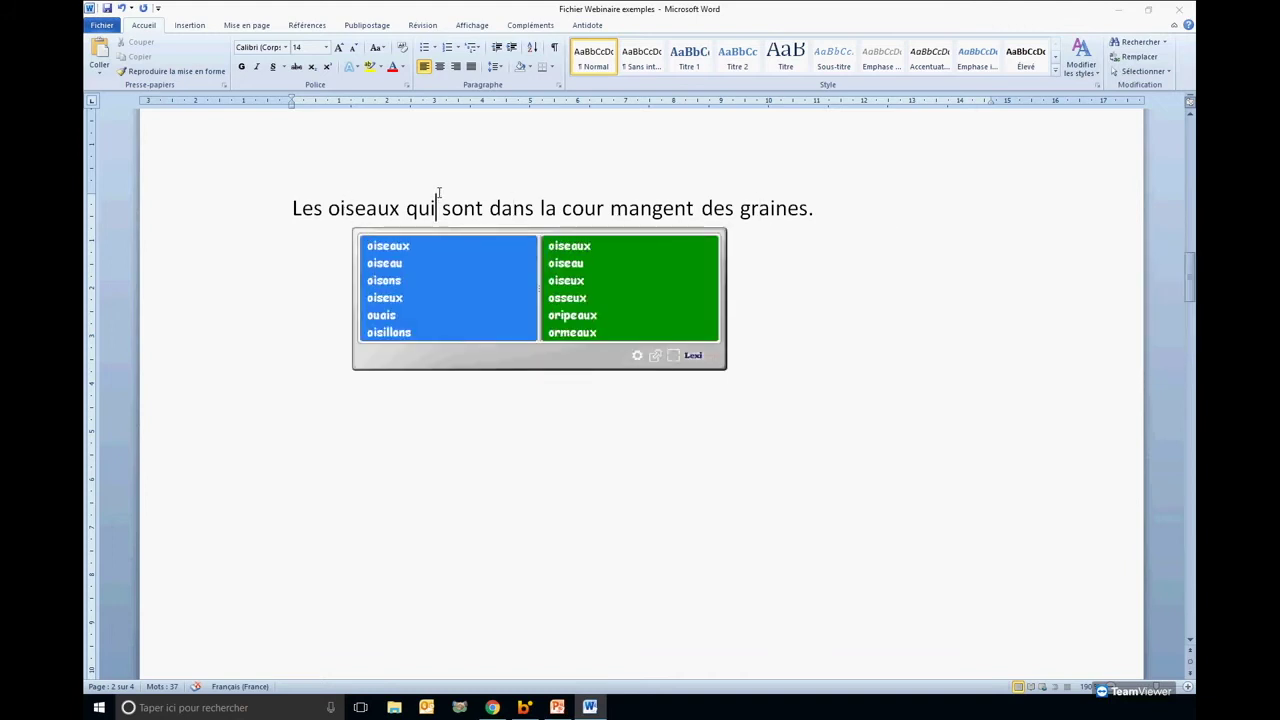
left_click(513, 208)
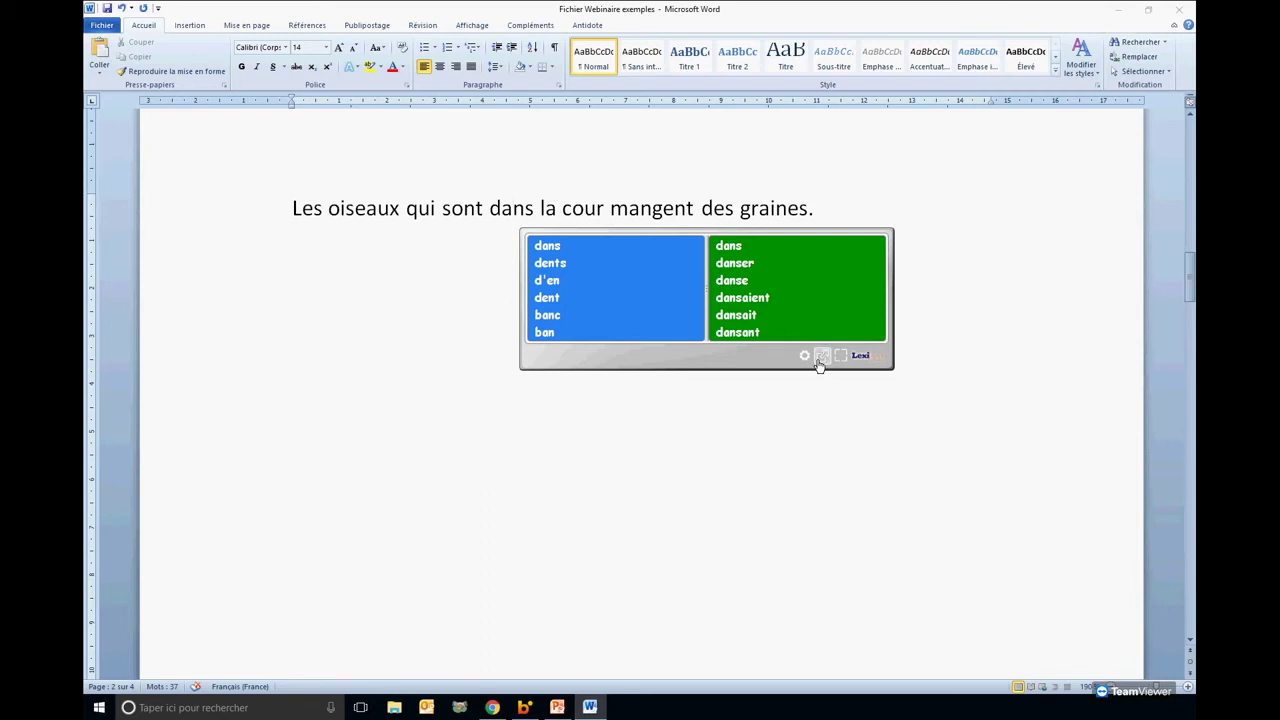
Detach the word predictor from the text and reposition its floating window in the empty area below the sentence.
left_click(819, 364)
left_click(820, 362)
left_click(820, 363)
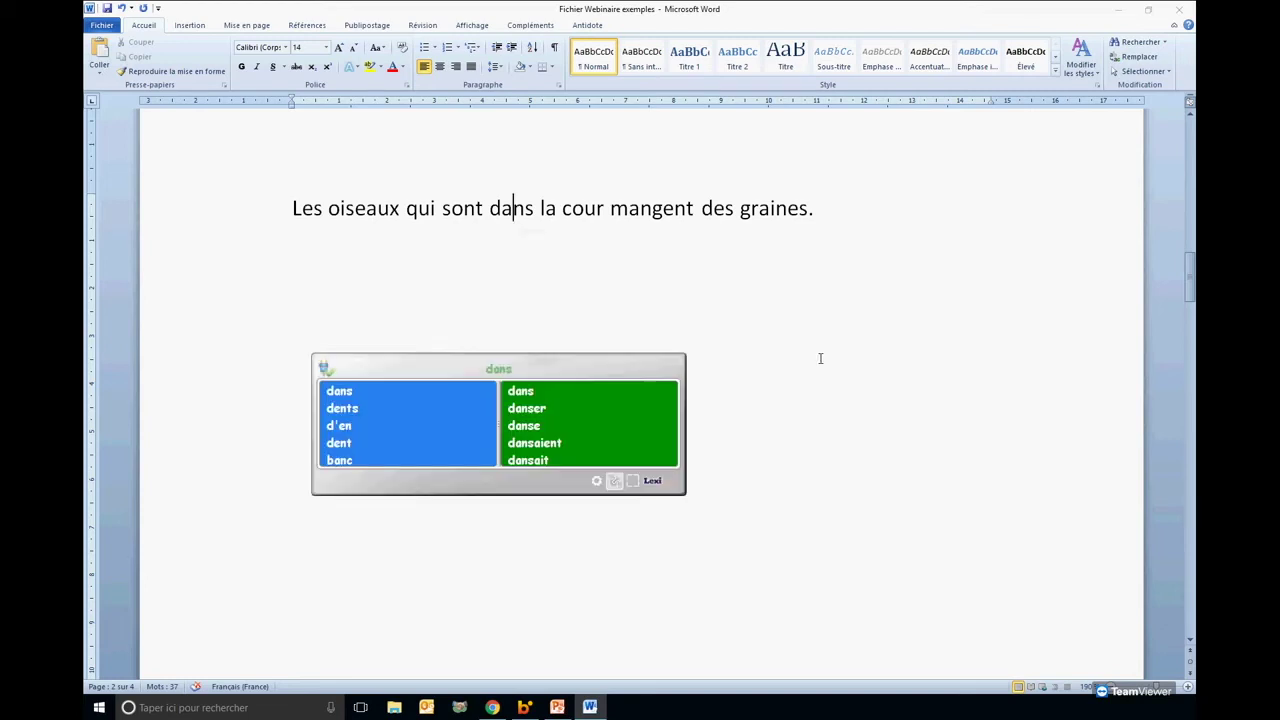
left_click_drag(614, 470, 1068, 595)
left_click_drag(1063, 497, 492, 431)
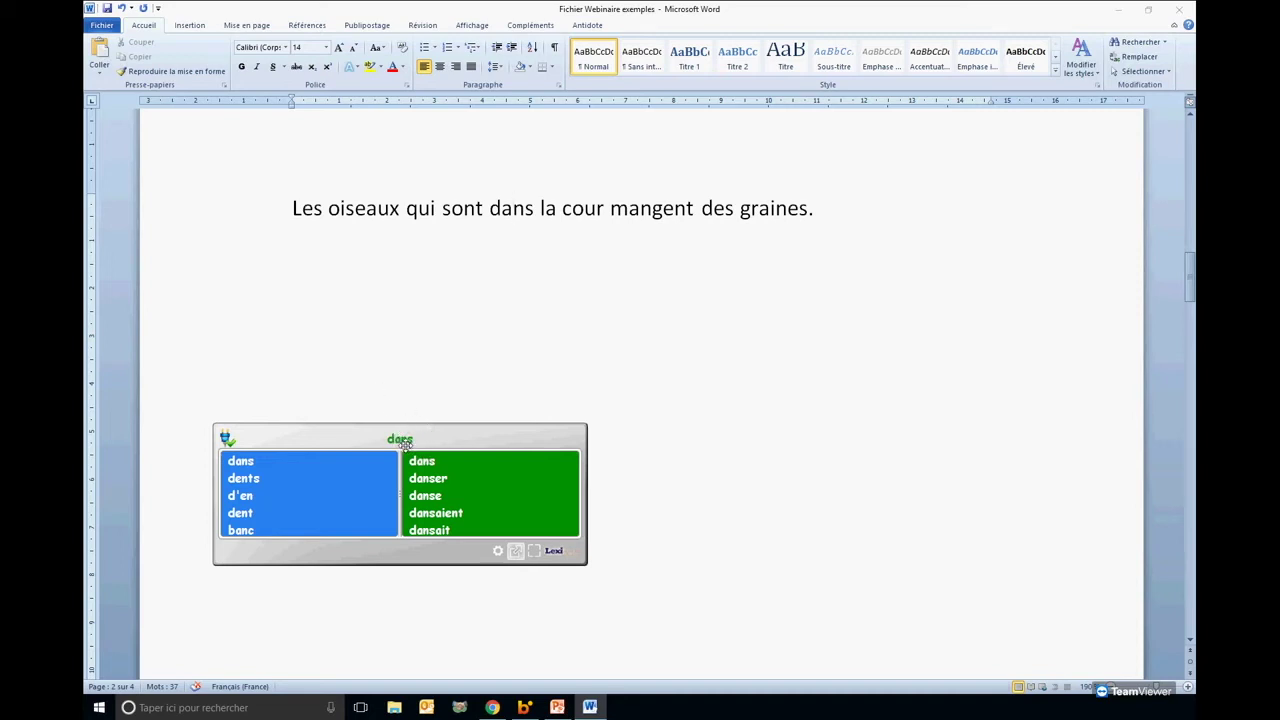
View the detached predictor's suggestions for "oiseaux", "qui" and "sont" in the sentence.
left_click(357, 208)
left_click(412, 208)
left_click(483, 208)
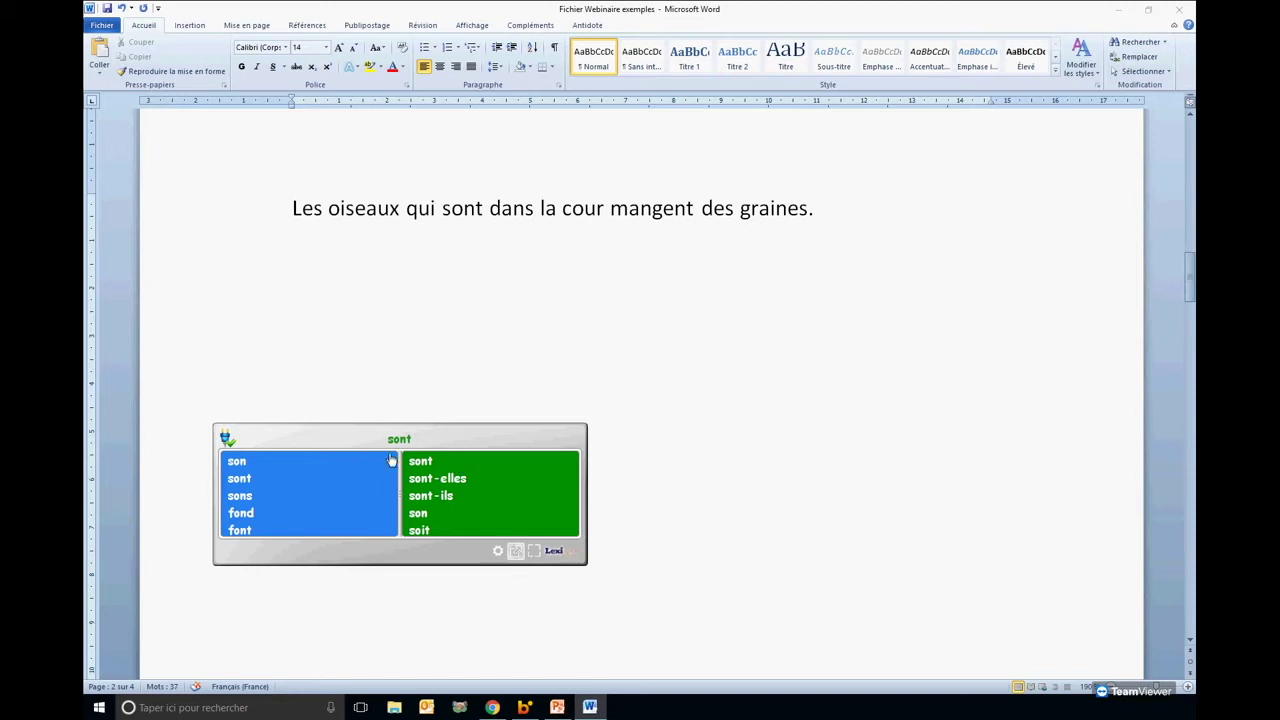
Reattach the word predictor beneath "sont" and view its Images and Zoom display options.
left_click(516, 553)
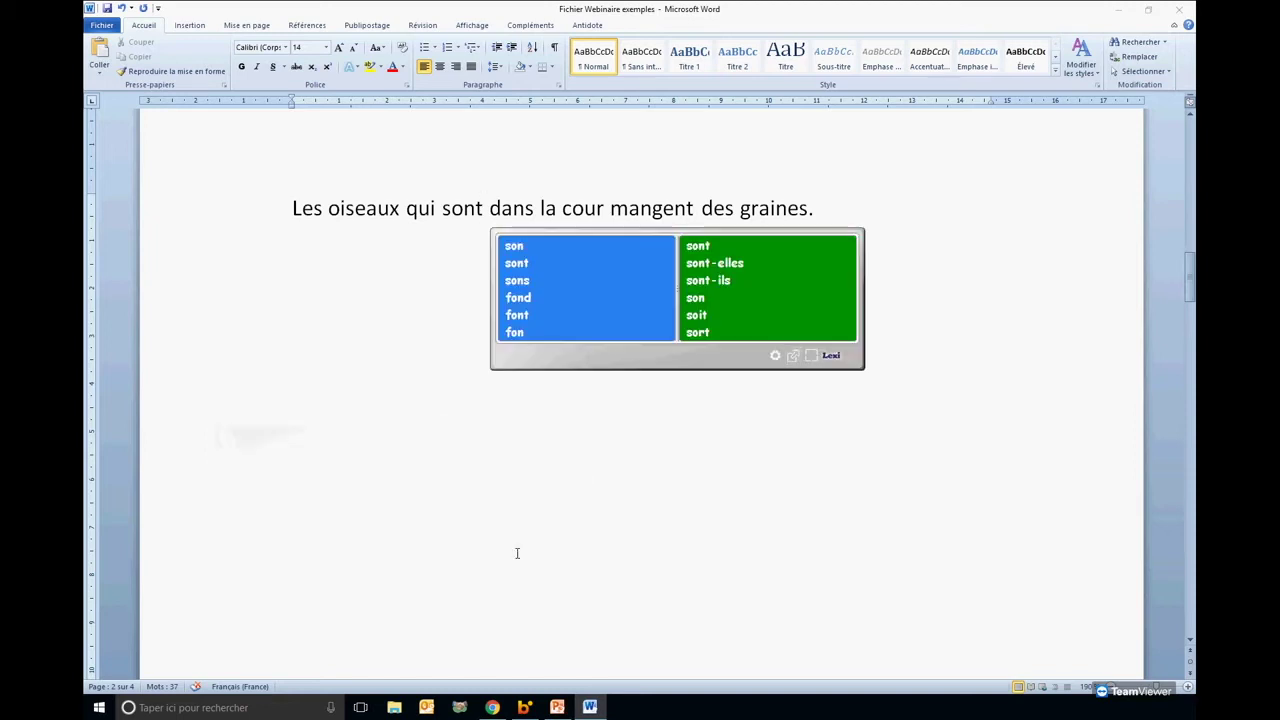
left_click(775, 356)
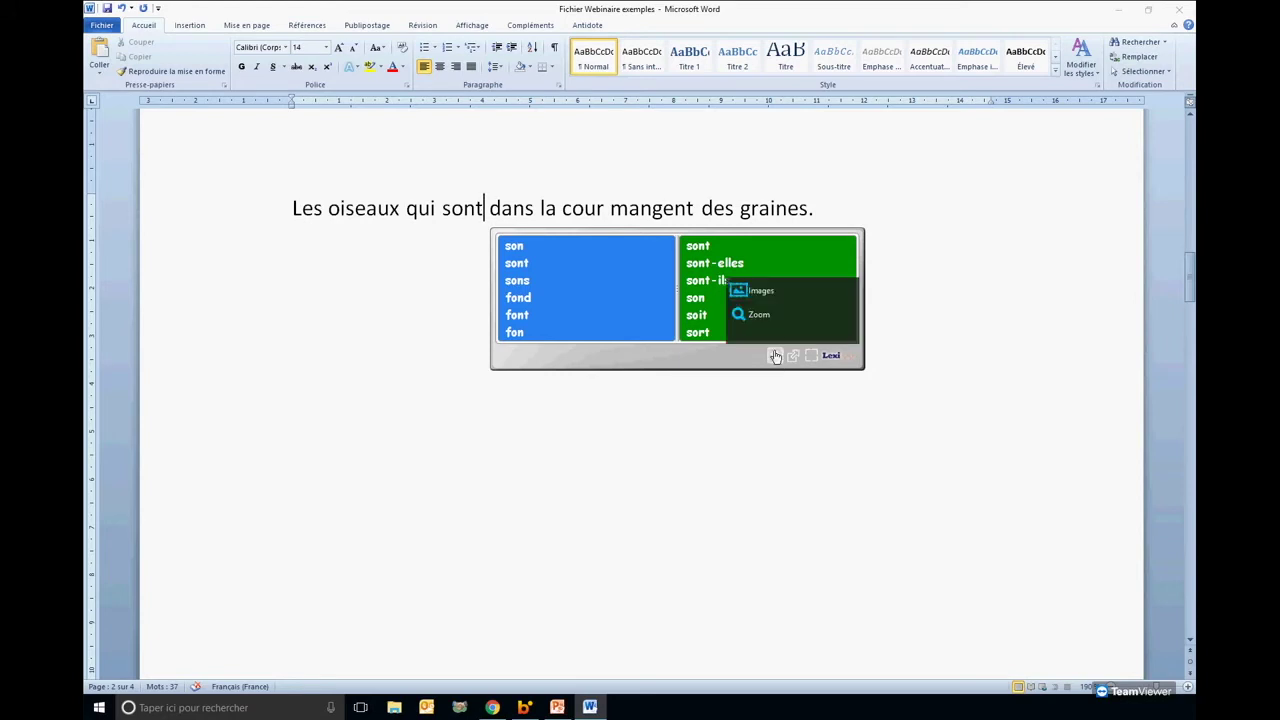
mouse_move(772, 318)
mouse_move(808, 318)
left_mouse_down()
mouse_move(823, 322)
mouse_move(783, 321)
left_mouse_up()
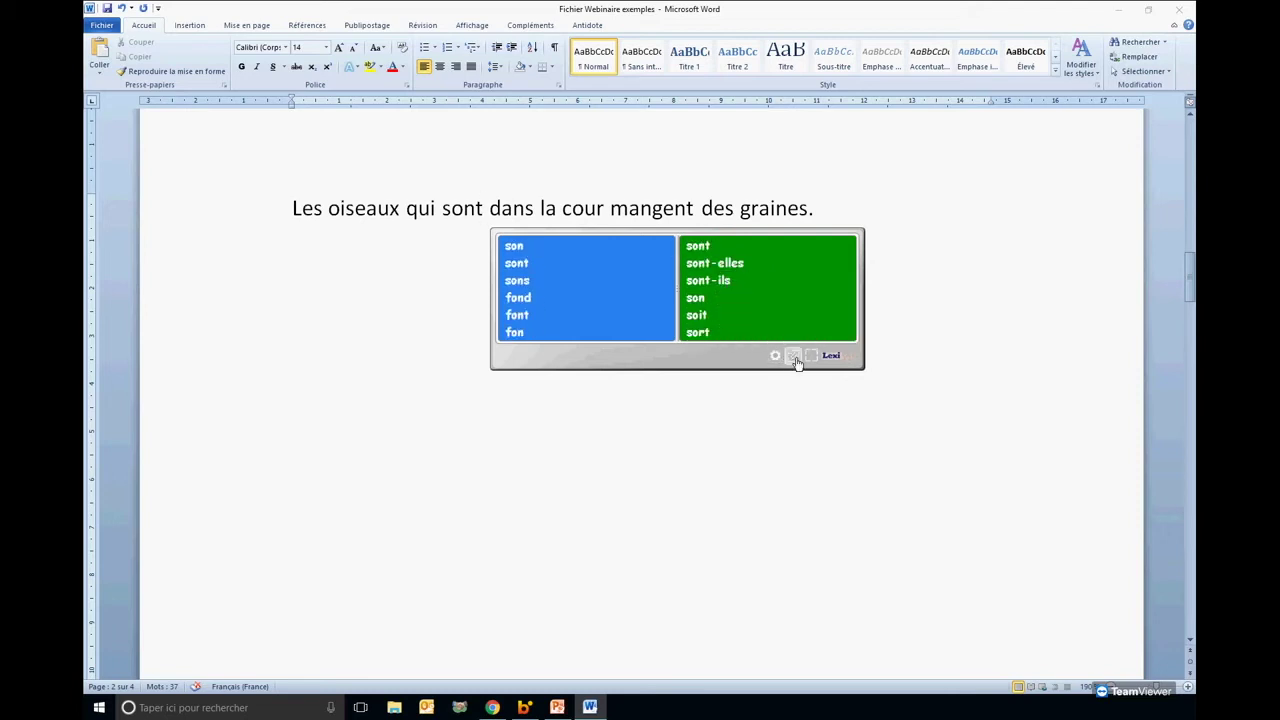
Show the predictor in full screen, then restore it and reattach it beneath "sont".
left_click(811, 356)
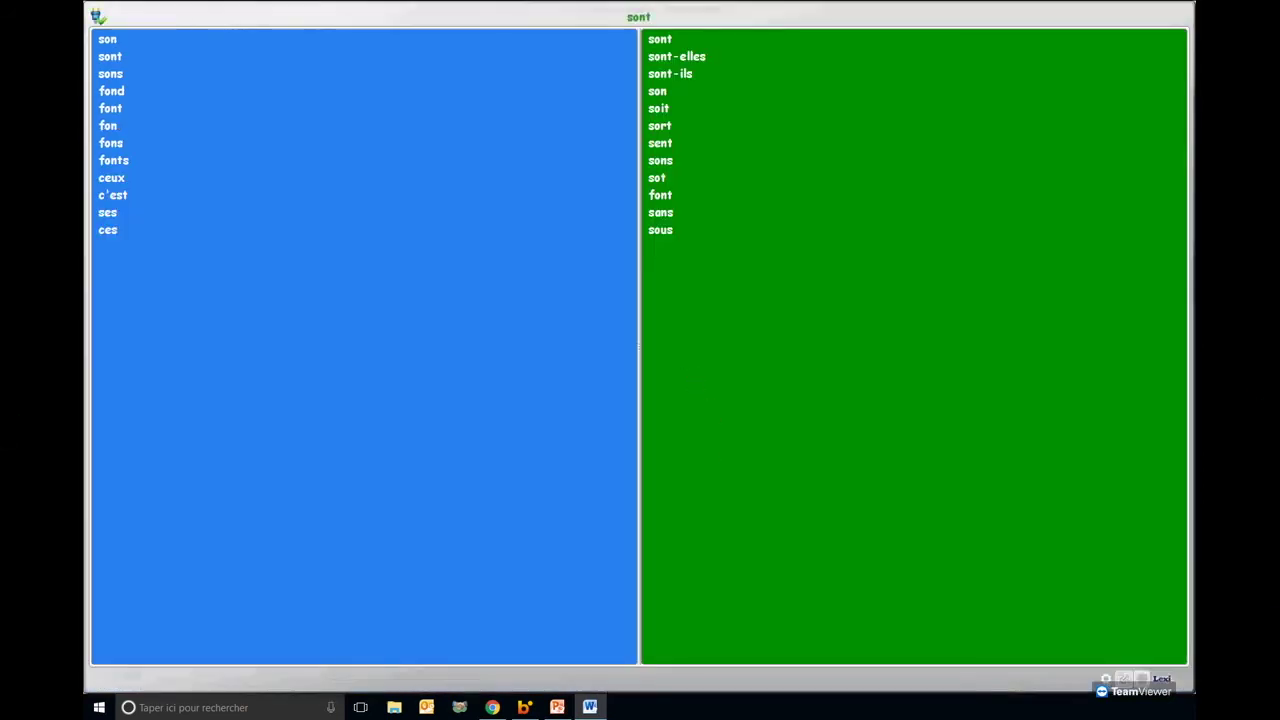
left_click(1145, 679)
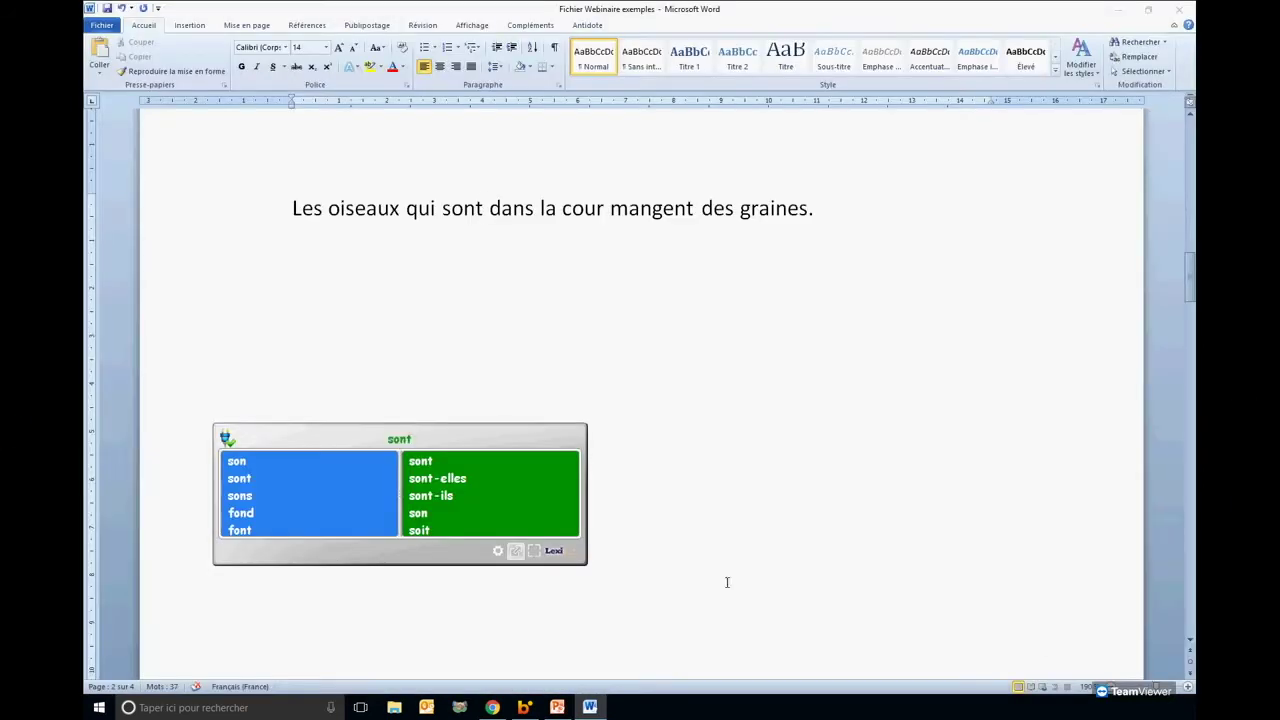
left_click(518, 552)
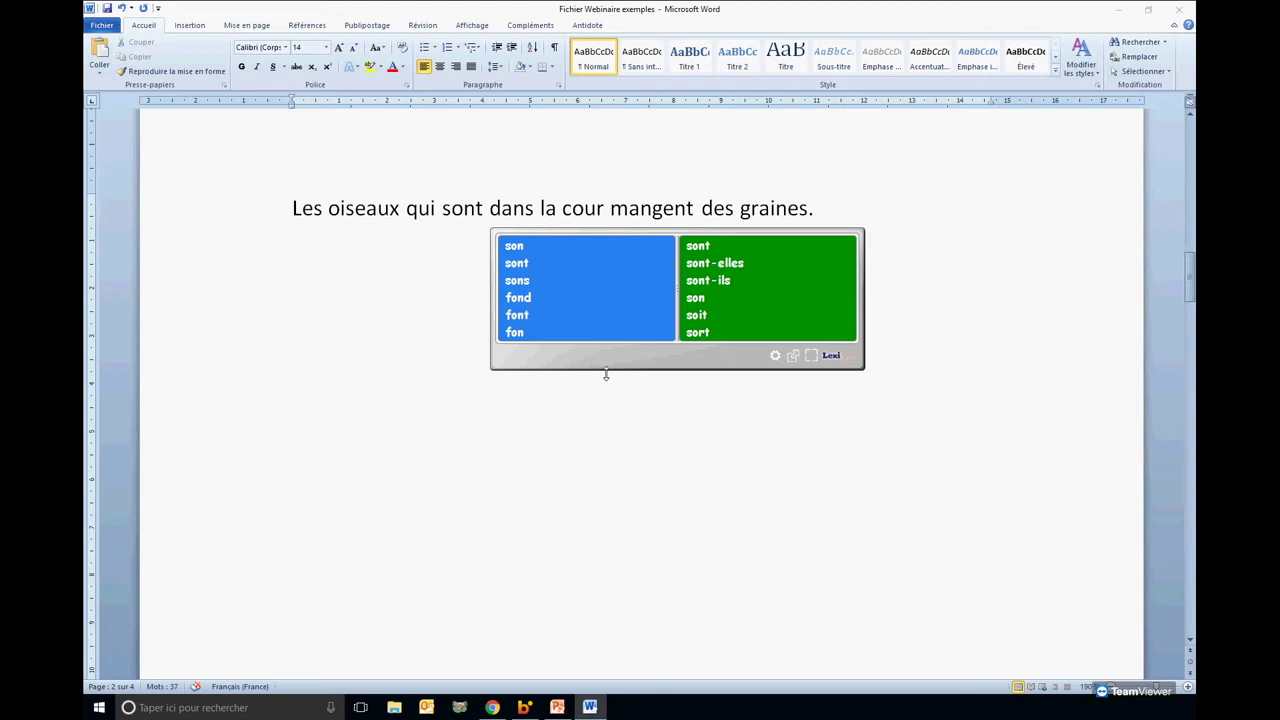
Make the attached predictor window narrower and taller, and switch its colour theme to pale yellow with black text.
mouse_move(605, 373)
left_mouse_down()
mouse_move(606, 509)
mouse_move(620, 294)
mouse_move(620, 374)
left_mouse_up()
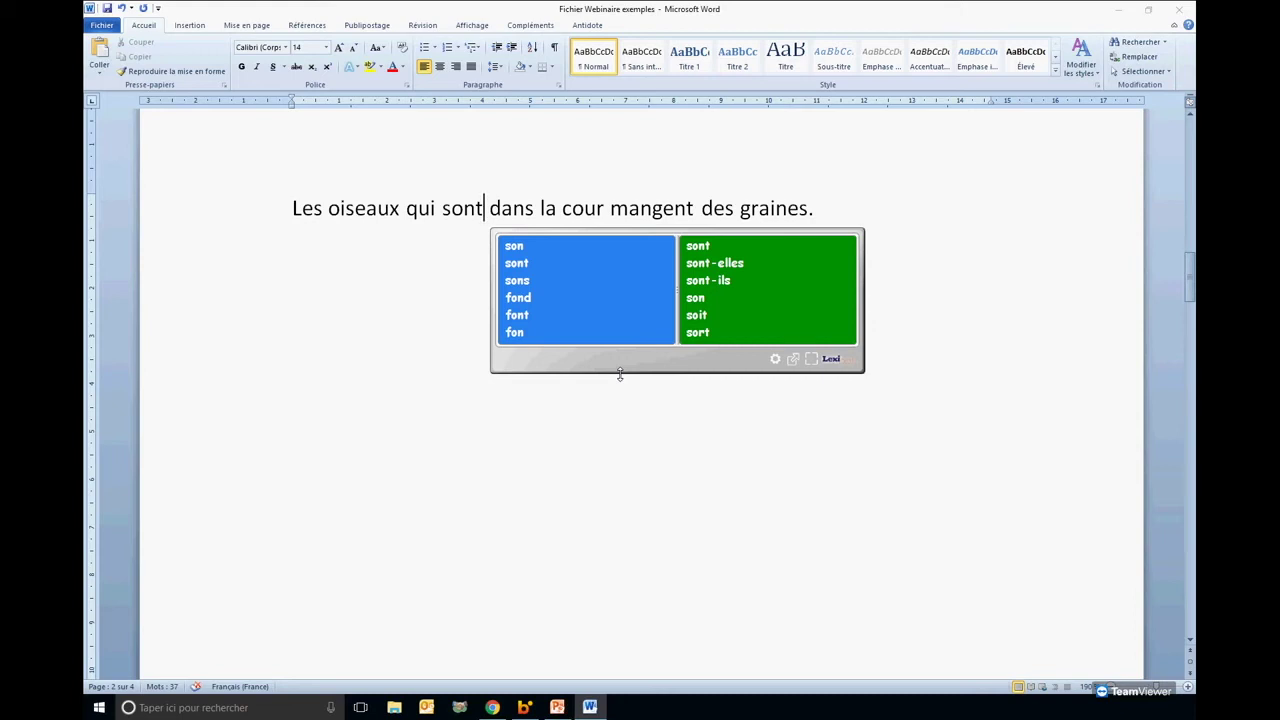
left_click_drag(862, 267, 818, 258)
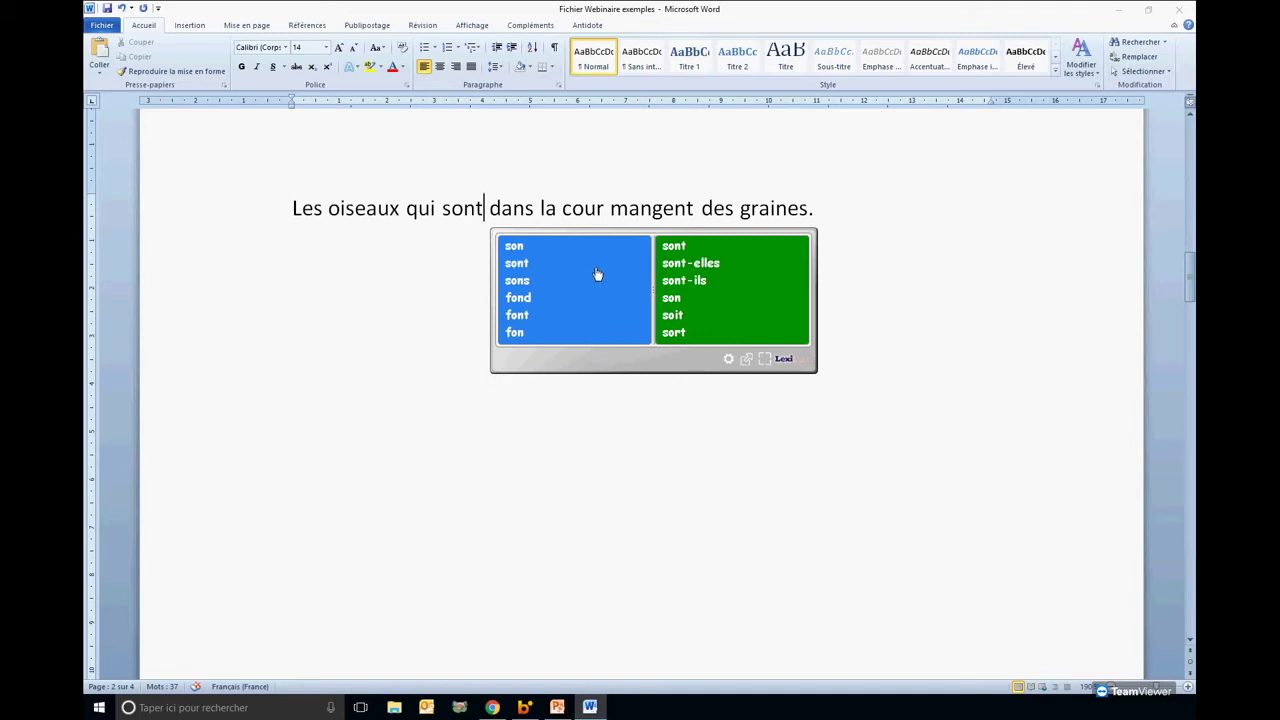
left_click(603, 358)
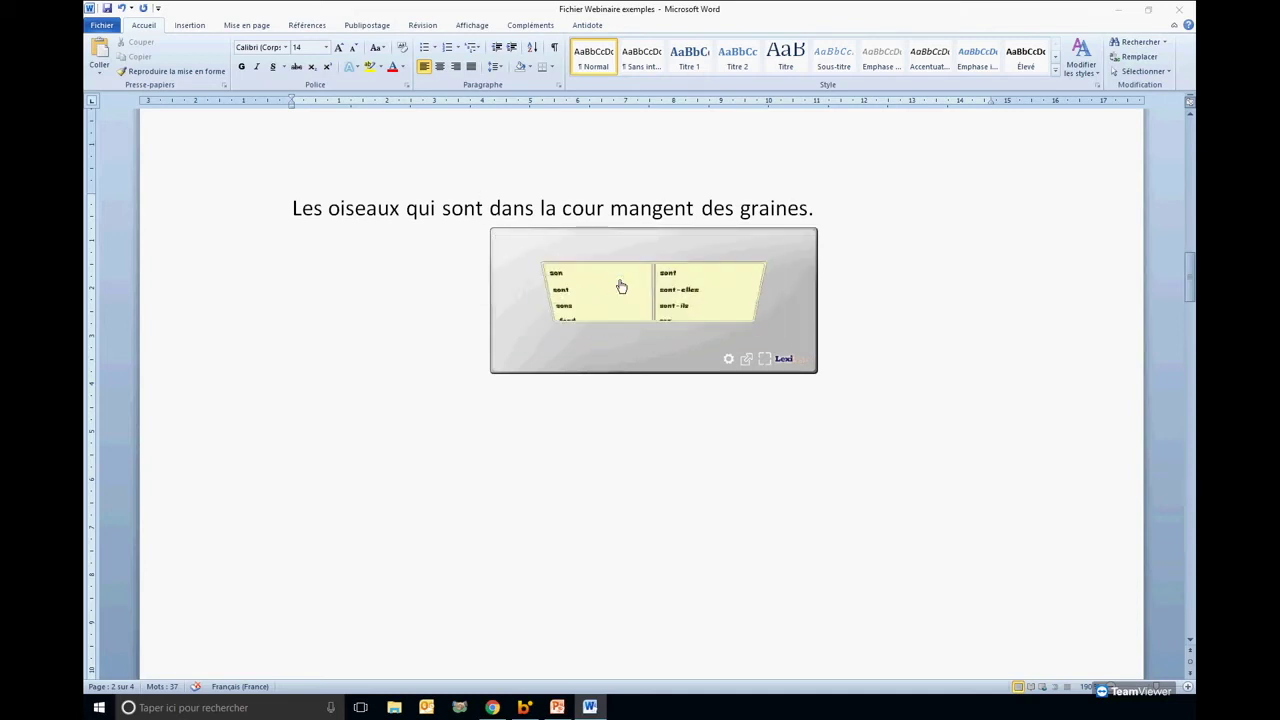
mouse_move(651, 378)
left_mouse_down()
mouse_move(651, 403)
mouse_move(655, 390)
left_mouse_up()
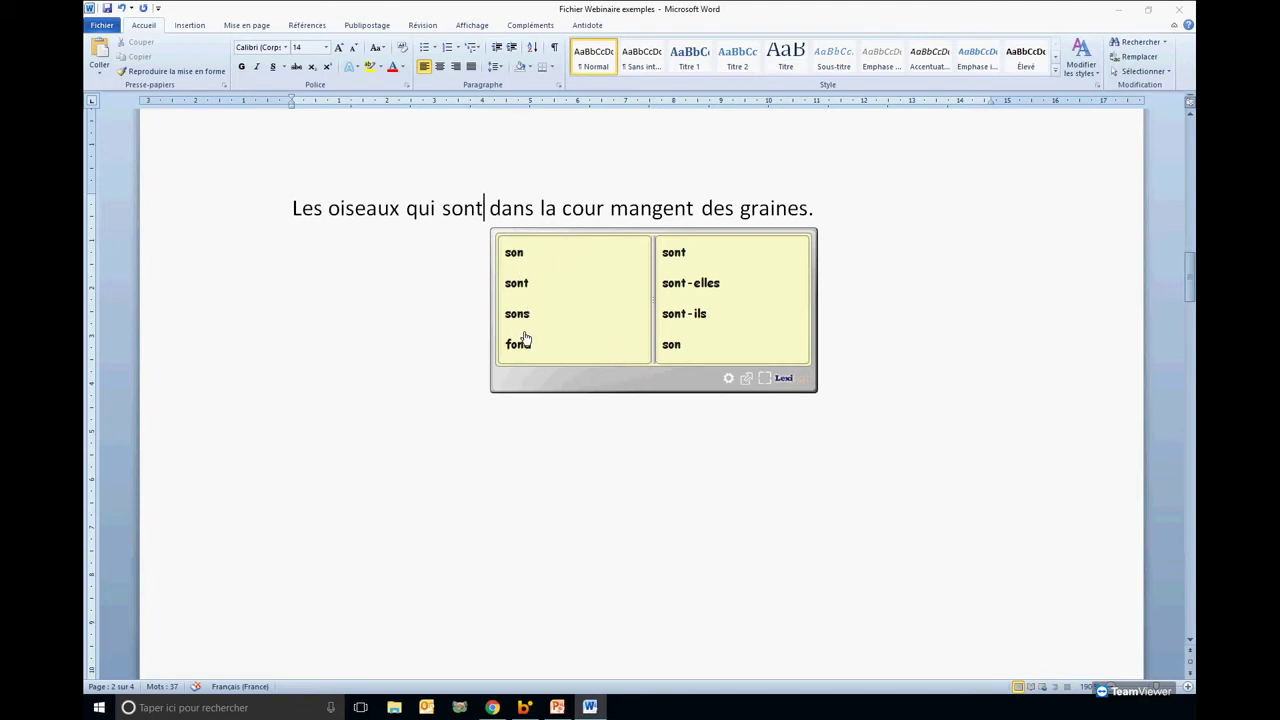
Move the highlight through the suggestions in both predictor columns, ending on "son" in the first column.
key("Down")
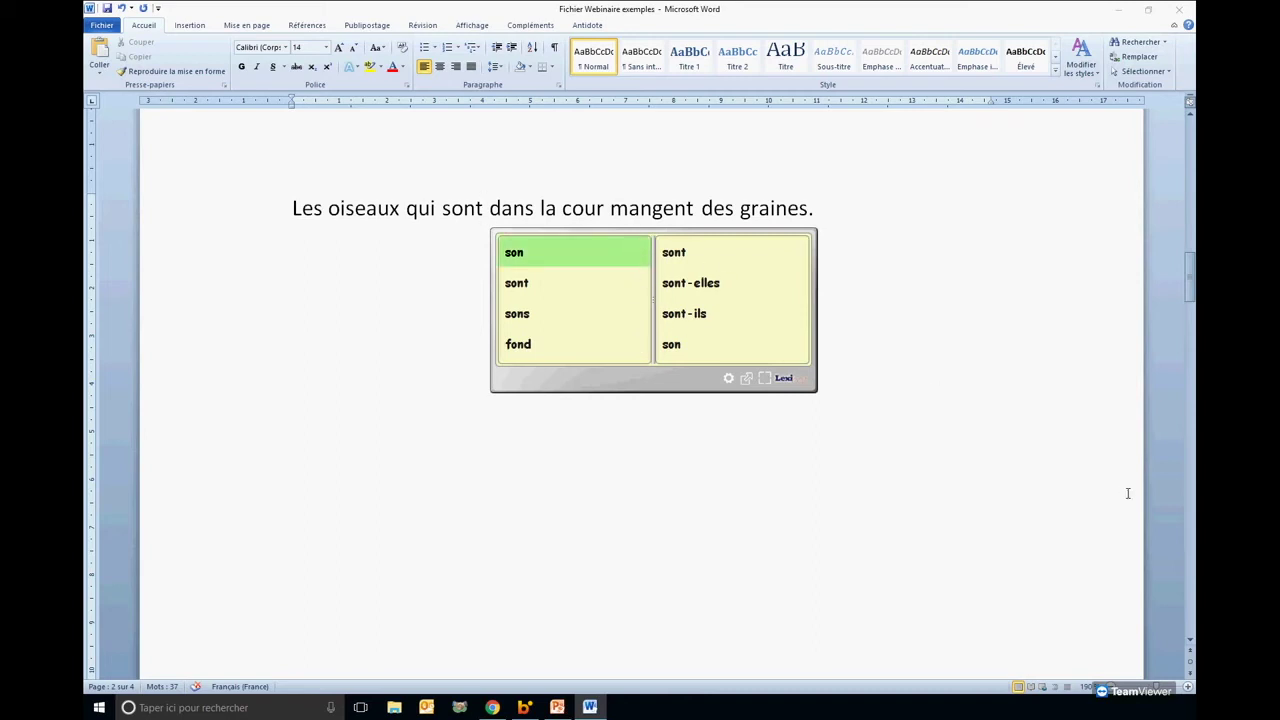
key("Down")
key("Down")
key("Right")
key("Up")
key("Up")
key("Left")
Cycle the predictor's theme through grey back to blue and green, and reduce the window's height.
left_click(619, 376)
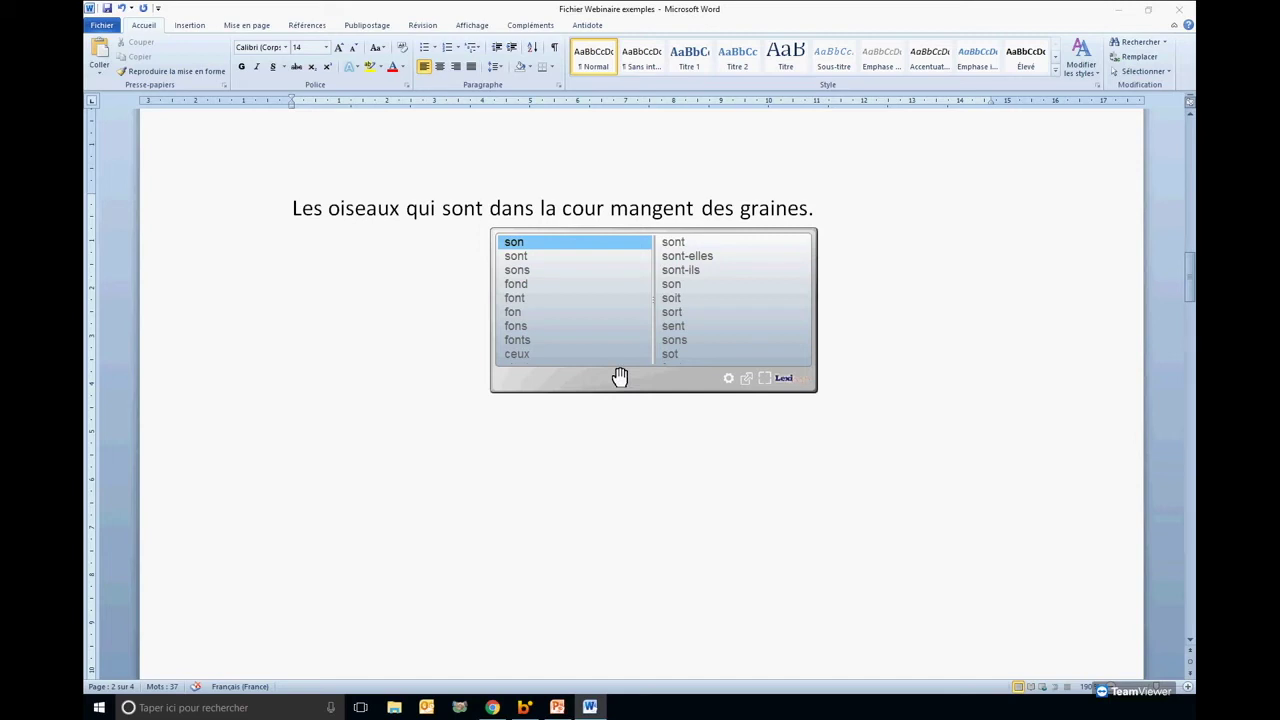
left_click(619, 376)
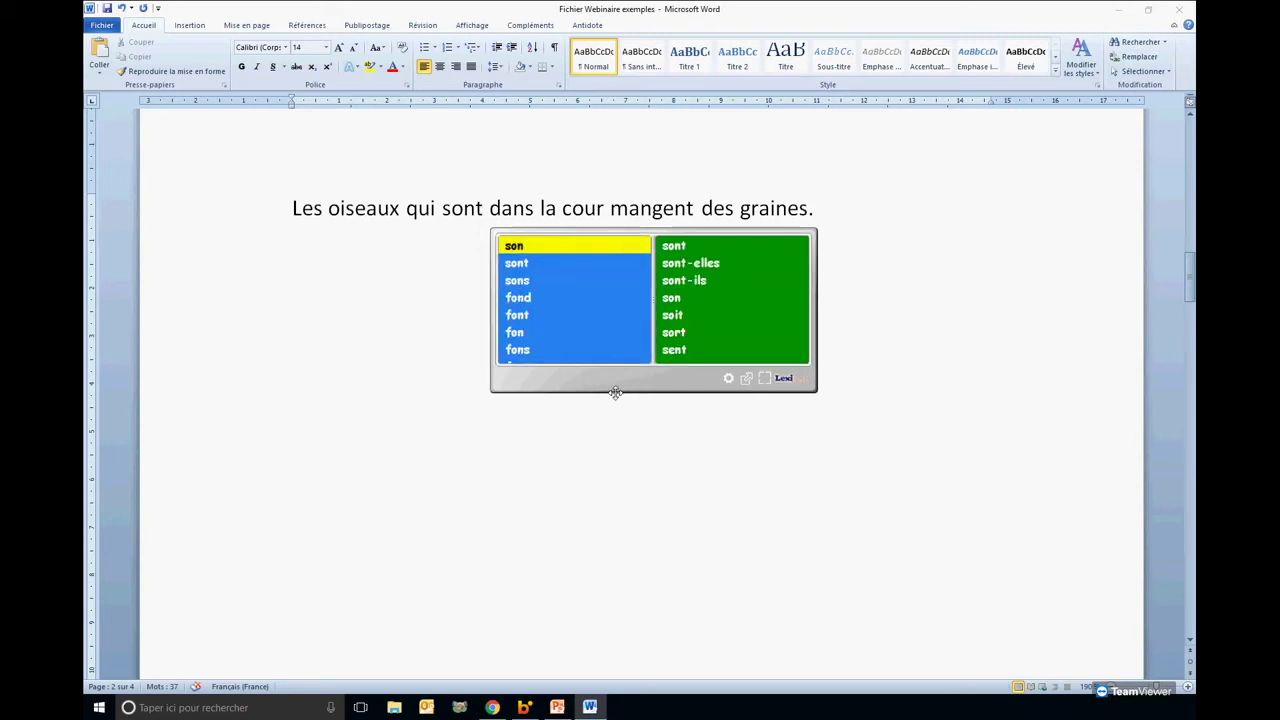
left_click_drag(615, 392, 620, 374)
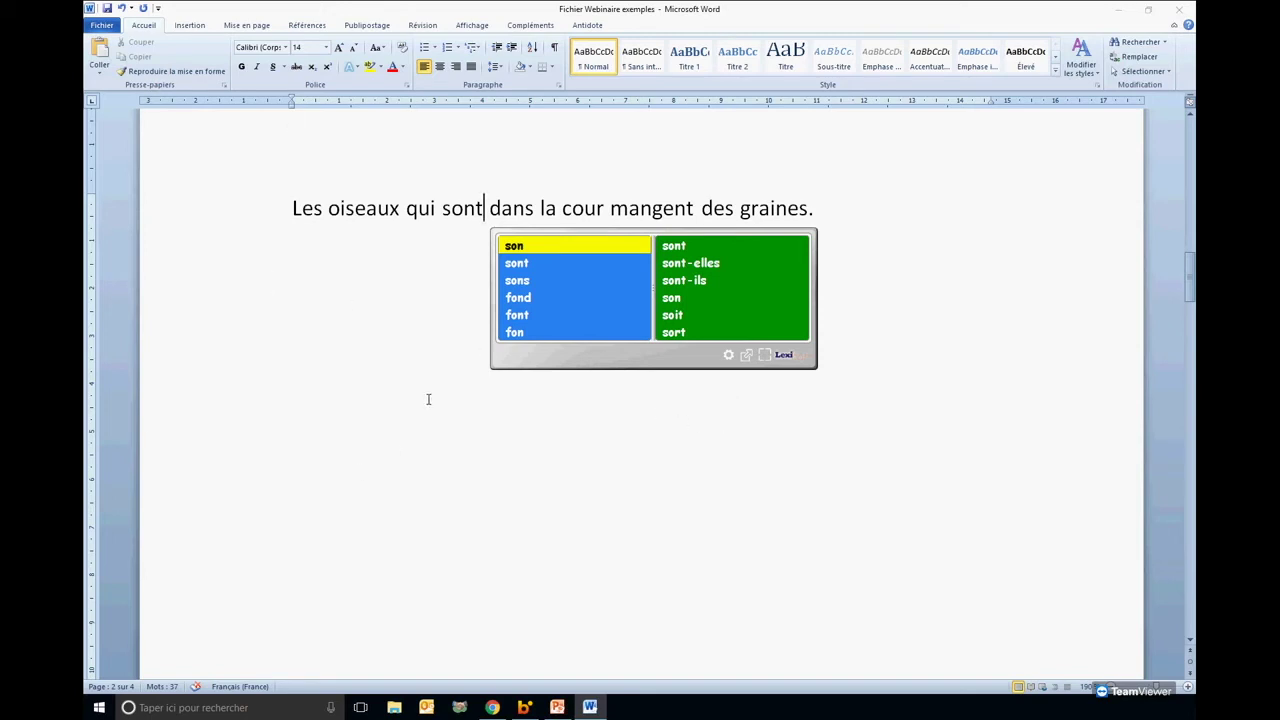
Turn off "Synthèse vocale" in the predictor's help function settings, then close the settings.
left_click(554, 474)
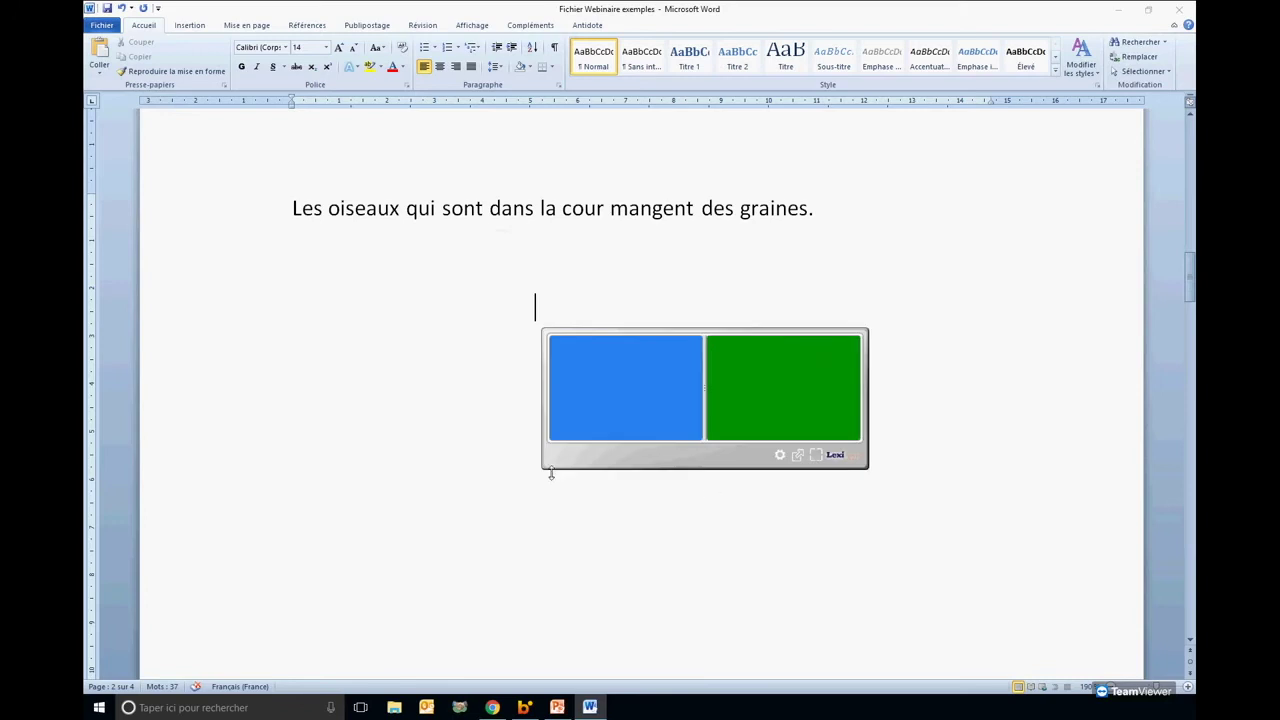
left_click(1176, 698)
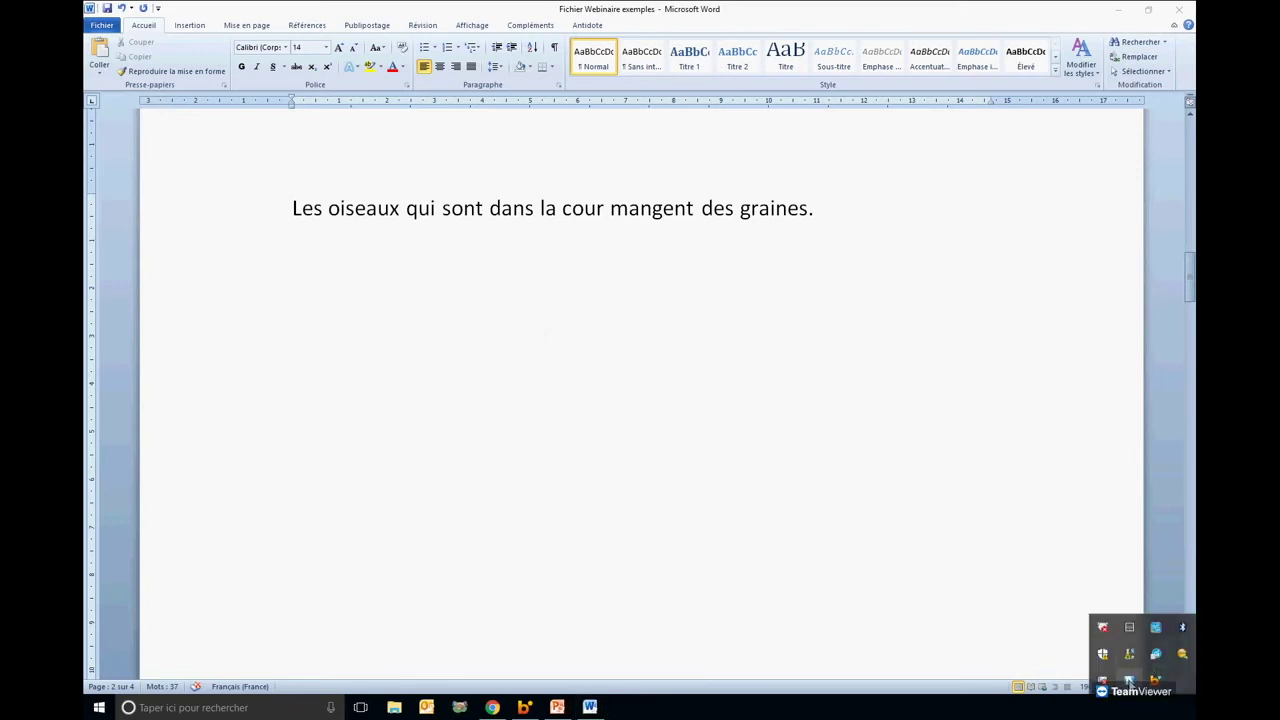
right_click(1130, 681)
left_click(1100, 606)
left_click(802, 283)
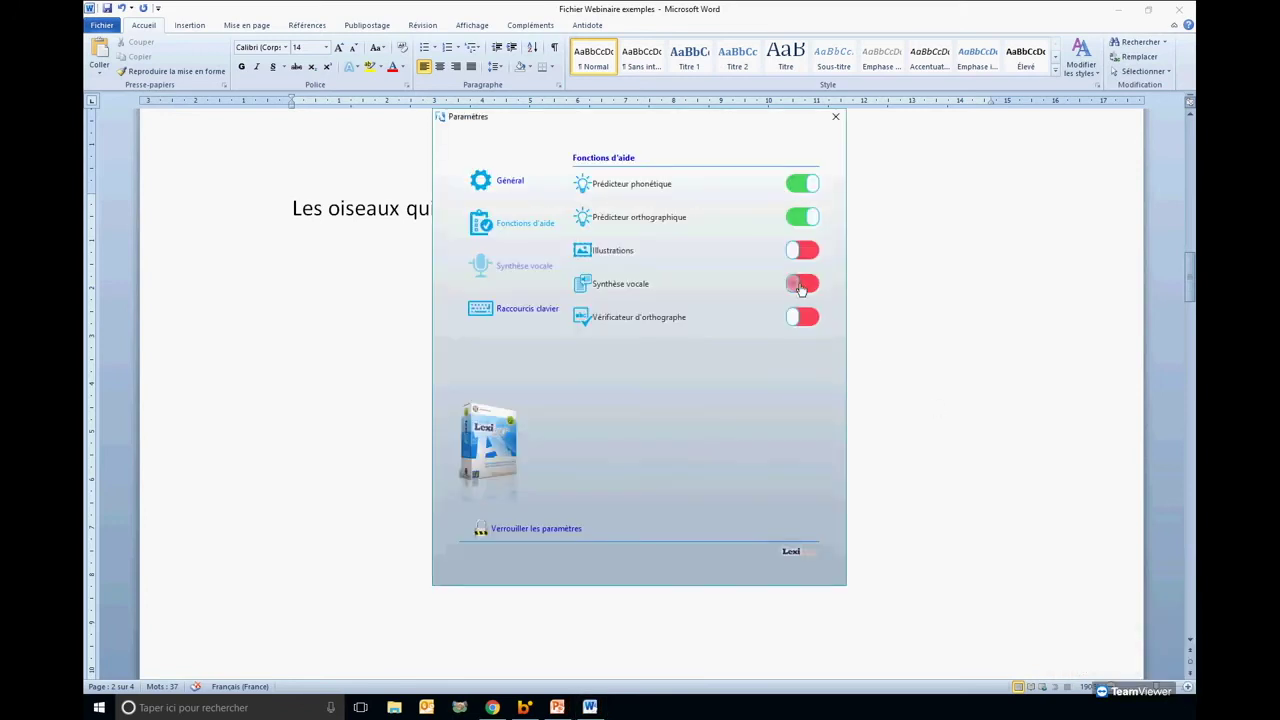
left_click(835, 119)
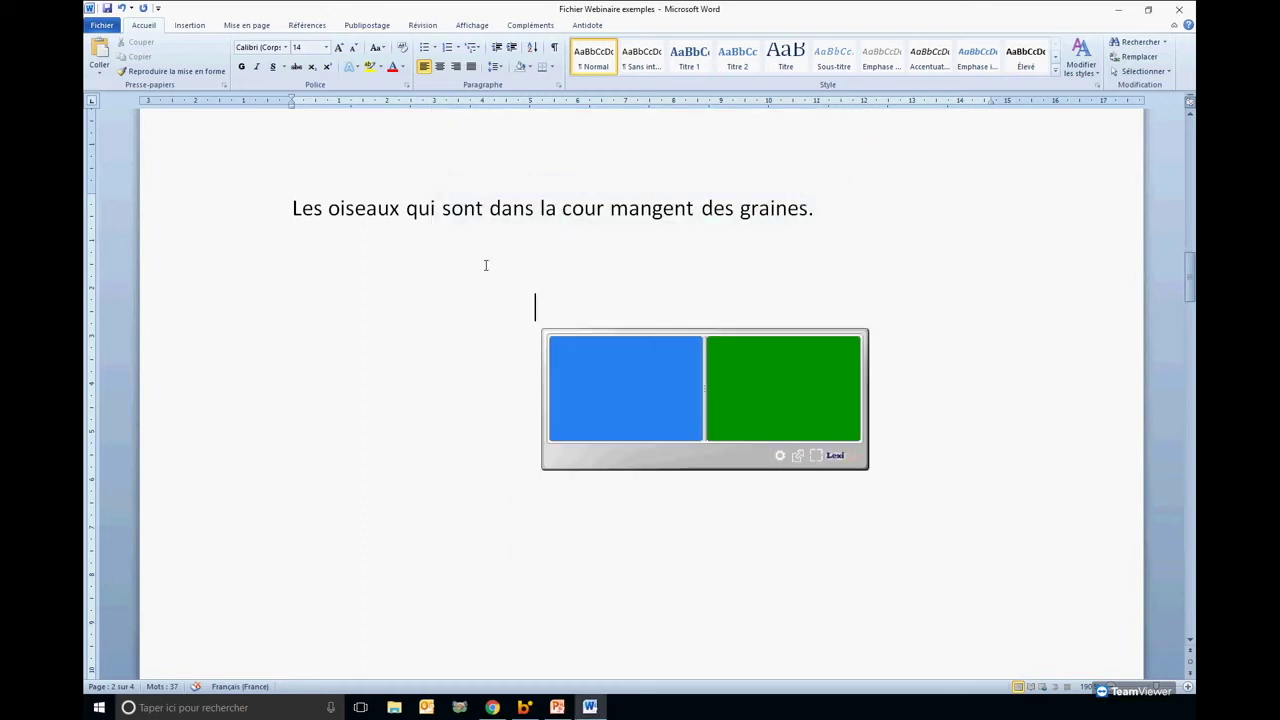
In the misspelled sentence on page 3, replace "veu" with "feu" and "es" with "est" from the phonetic suggestions.
scroll(460, 330, "down", 2)
scroll(431, 390, "down", 5)
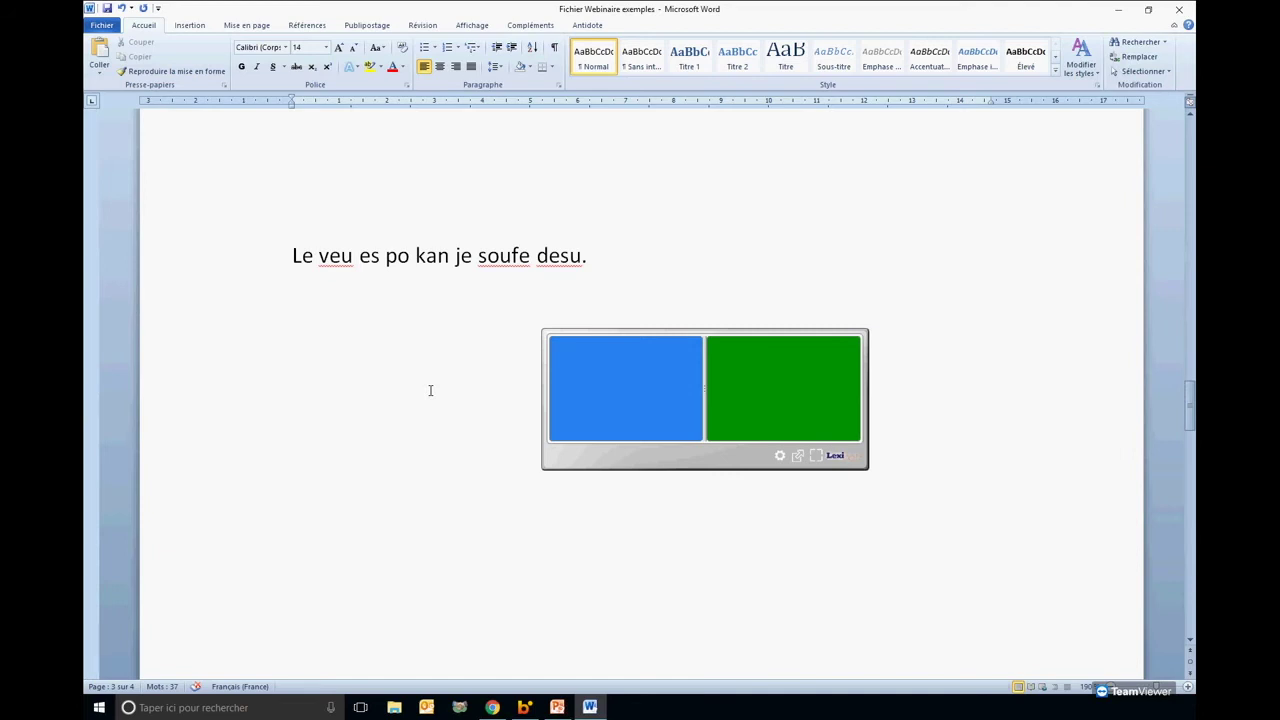
left_click(430, 390)
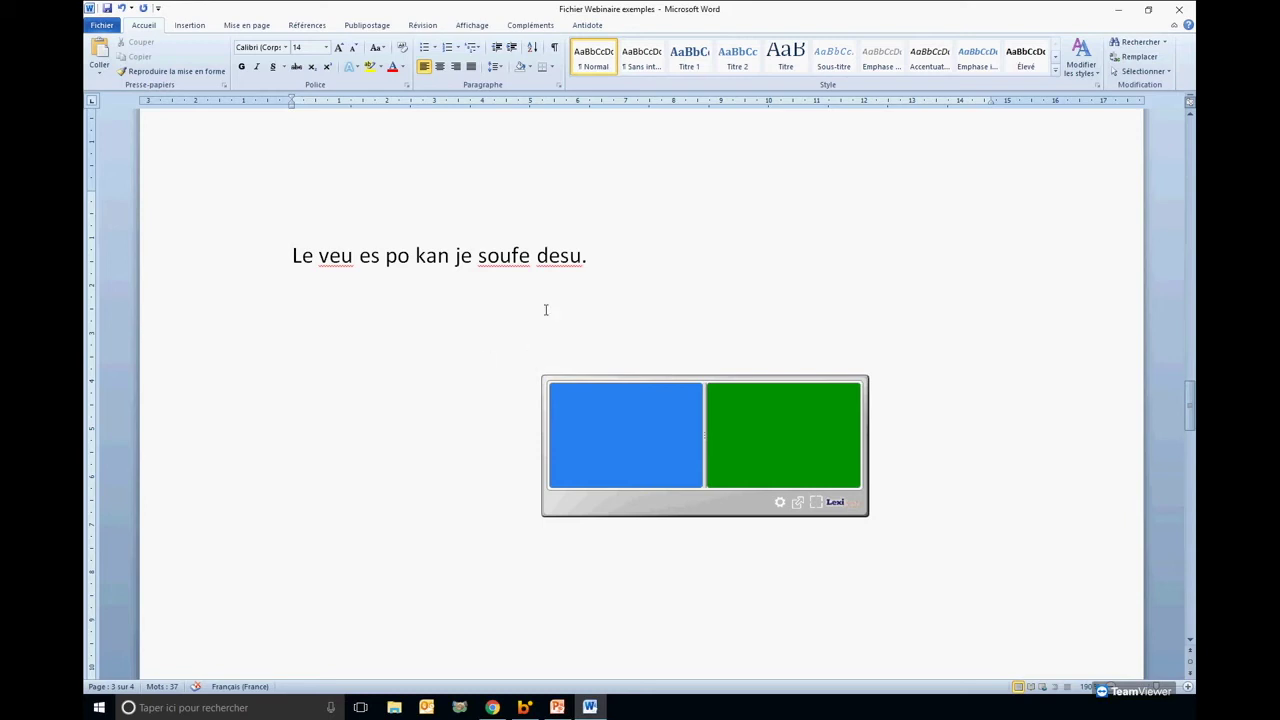
left_click(344, 258)
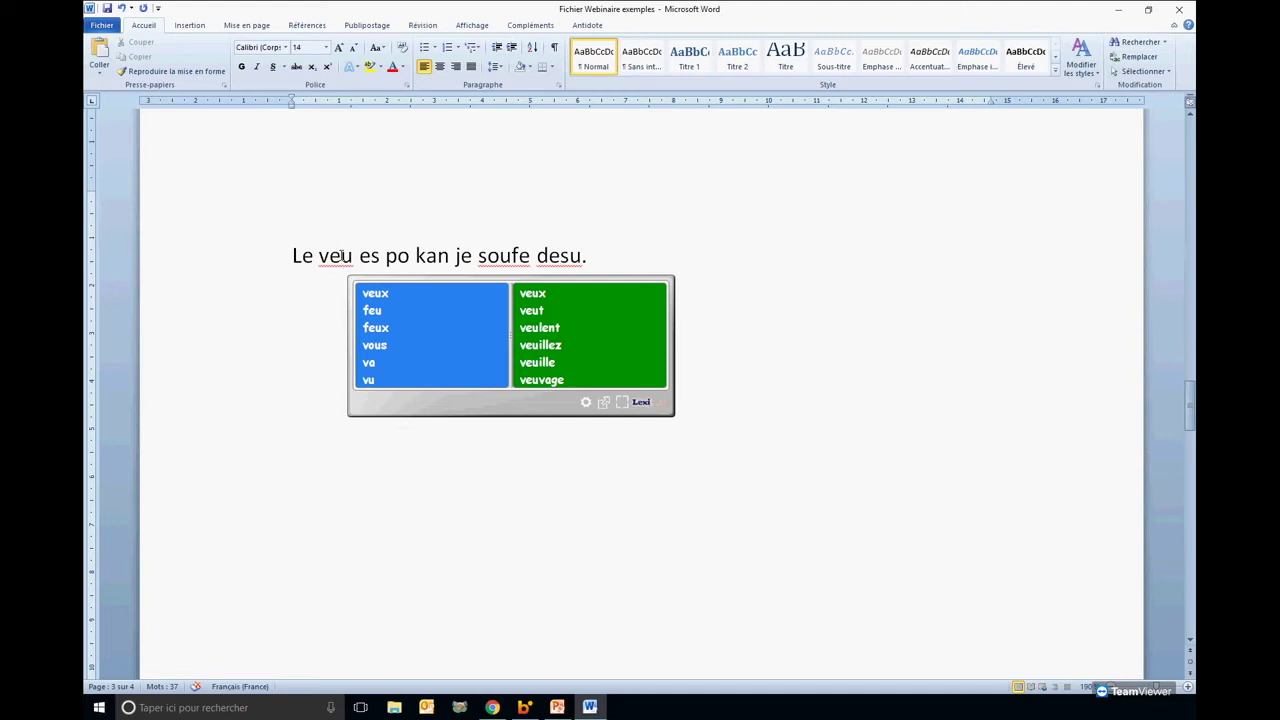
key("Down")
key("Down")
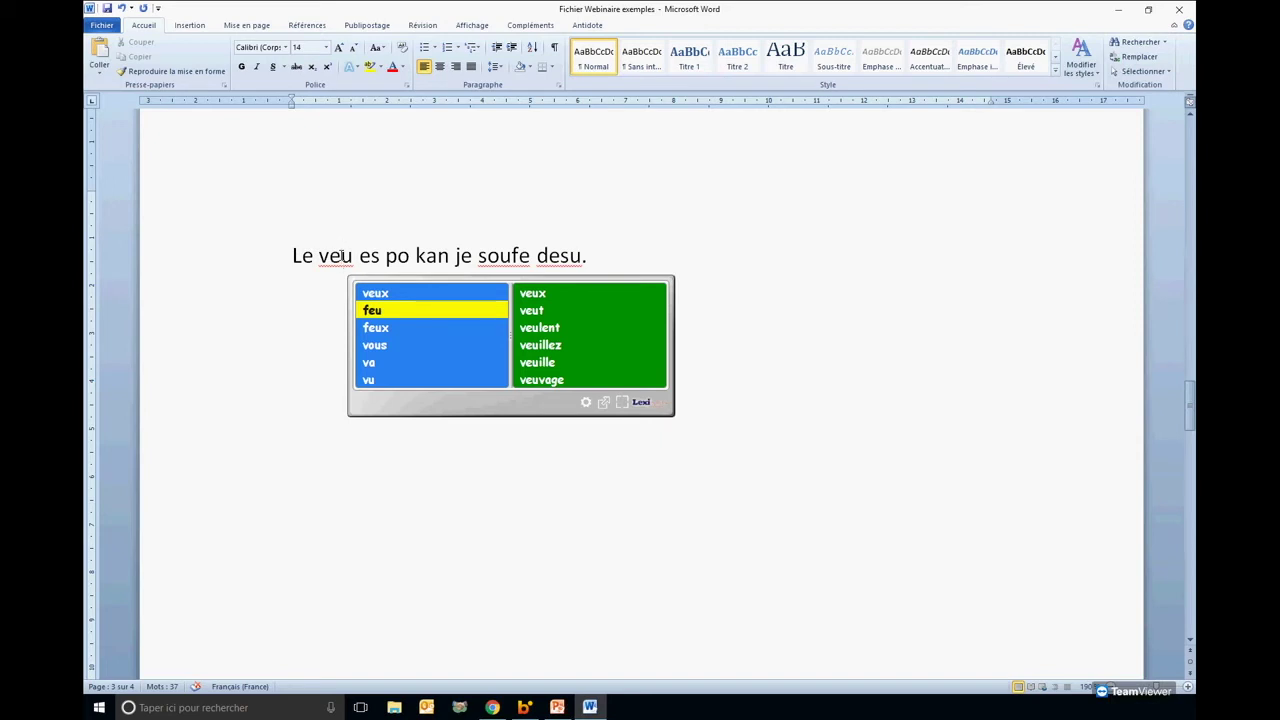
key("Return")
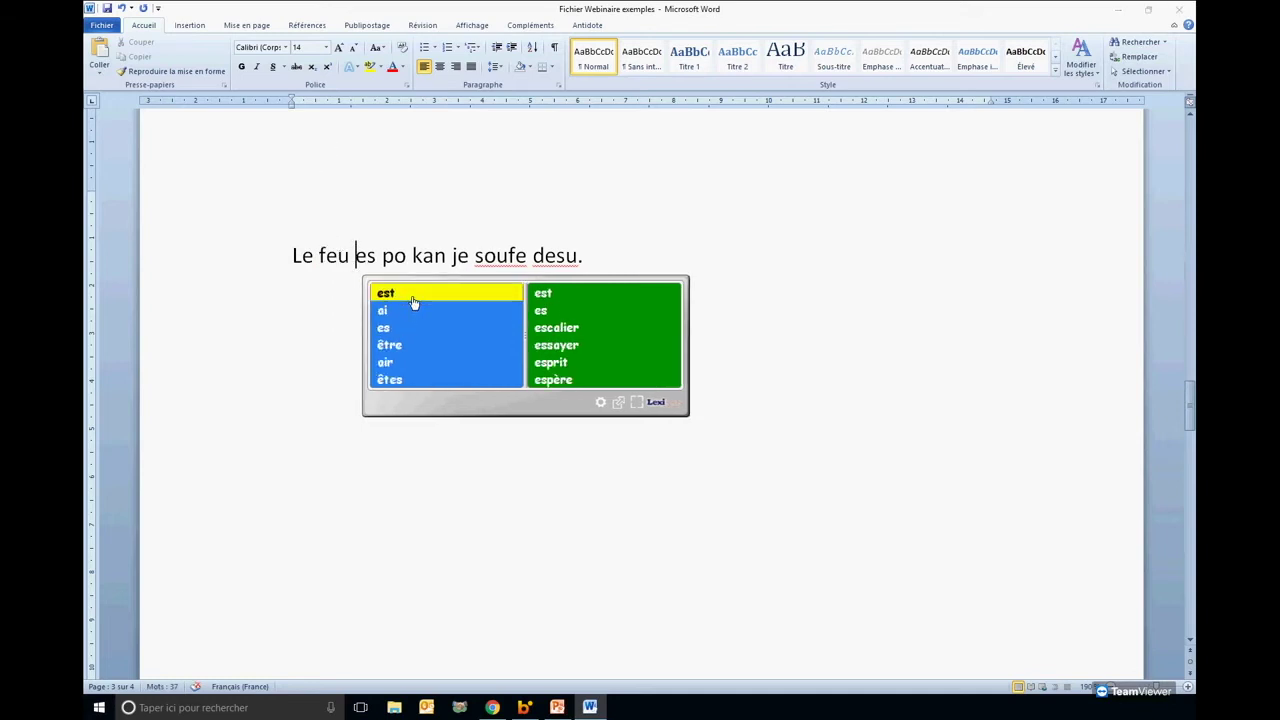
left_click(386, 293)
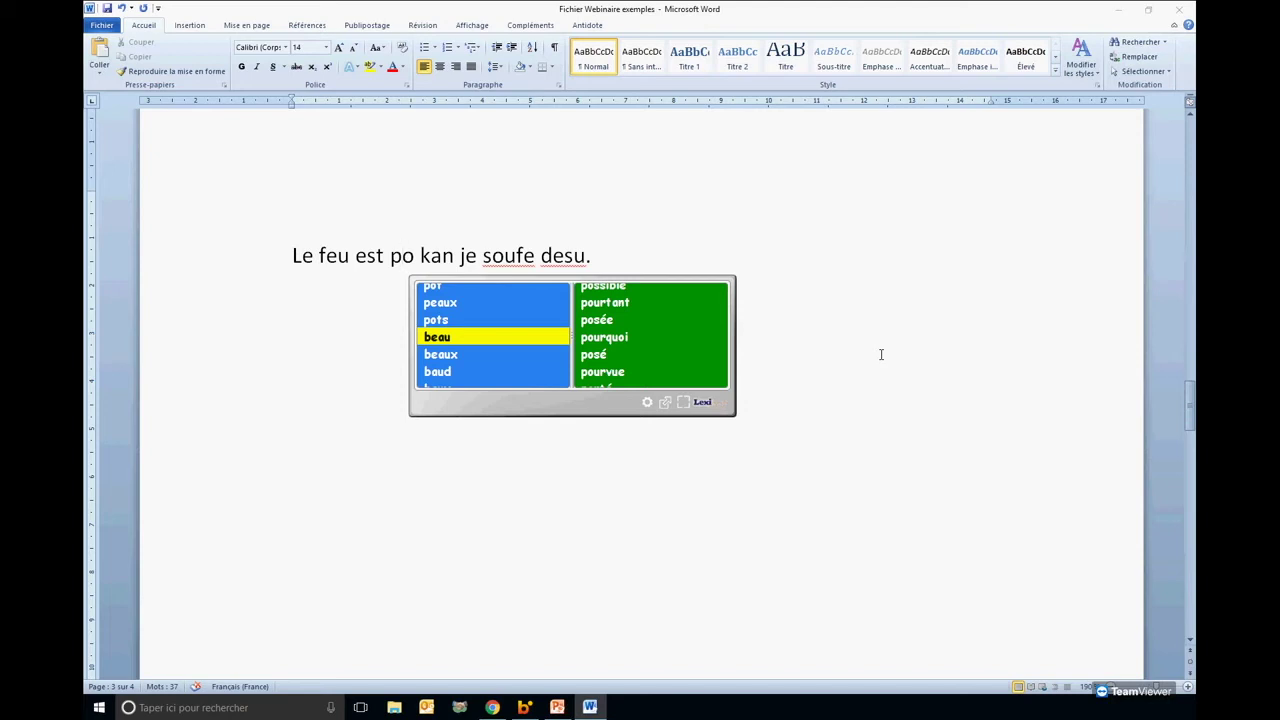
Browse the predictor's suggestions for "po" and replace the word with "beau".
scroll(660, 330, "up", 2)
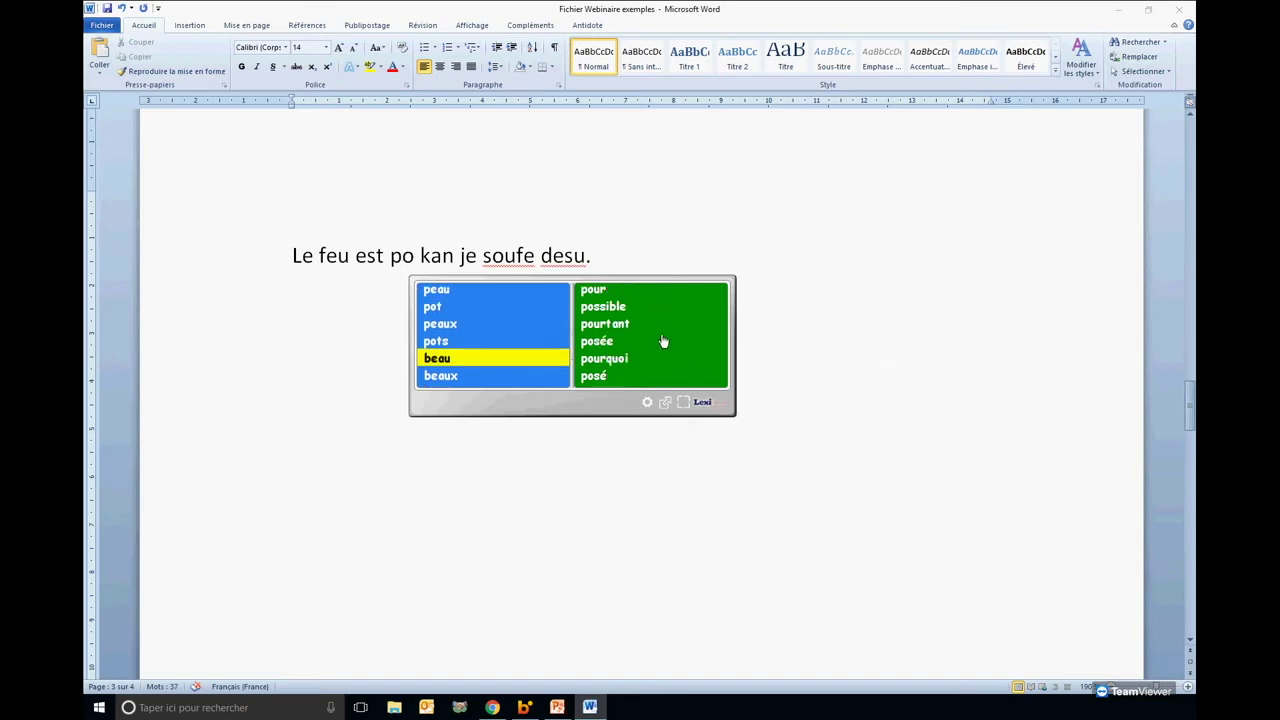
scroll(663, 370, "down", 3)
scroll(668, 320, "up", 3)
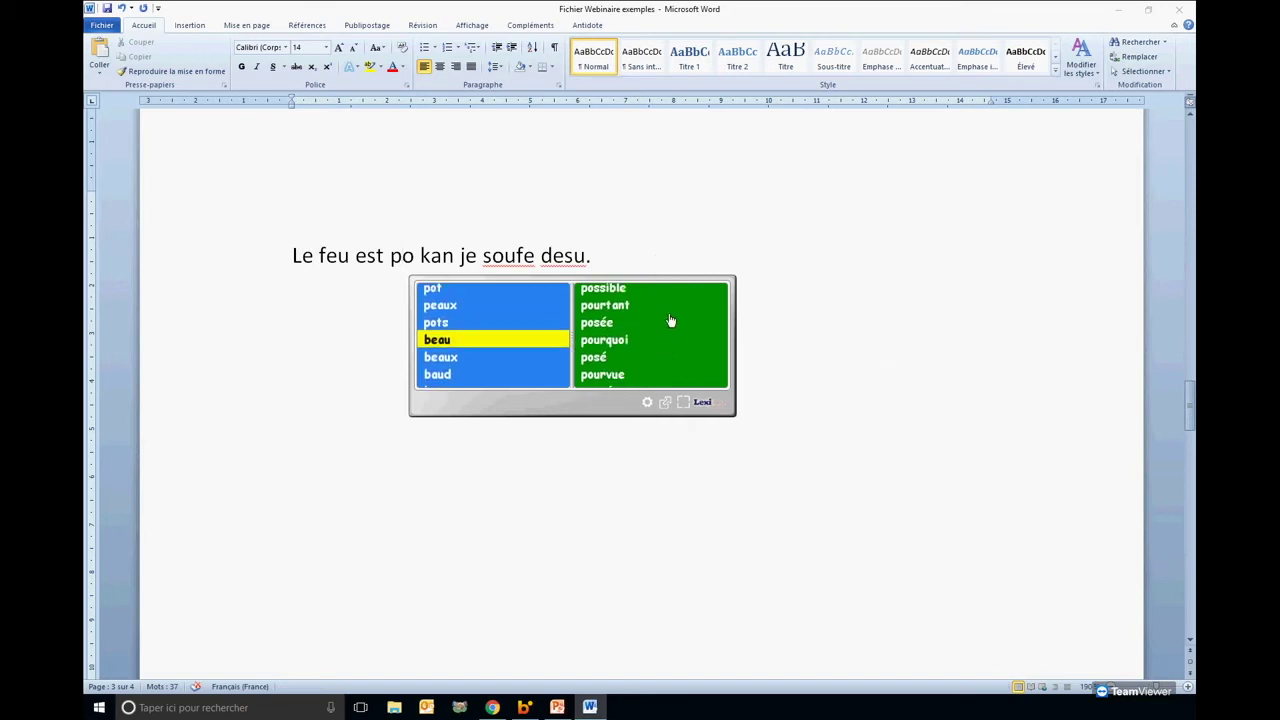
scroll(662, 298, "down", 3)
scroll(657, 323, "up", 4)
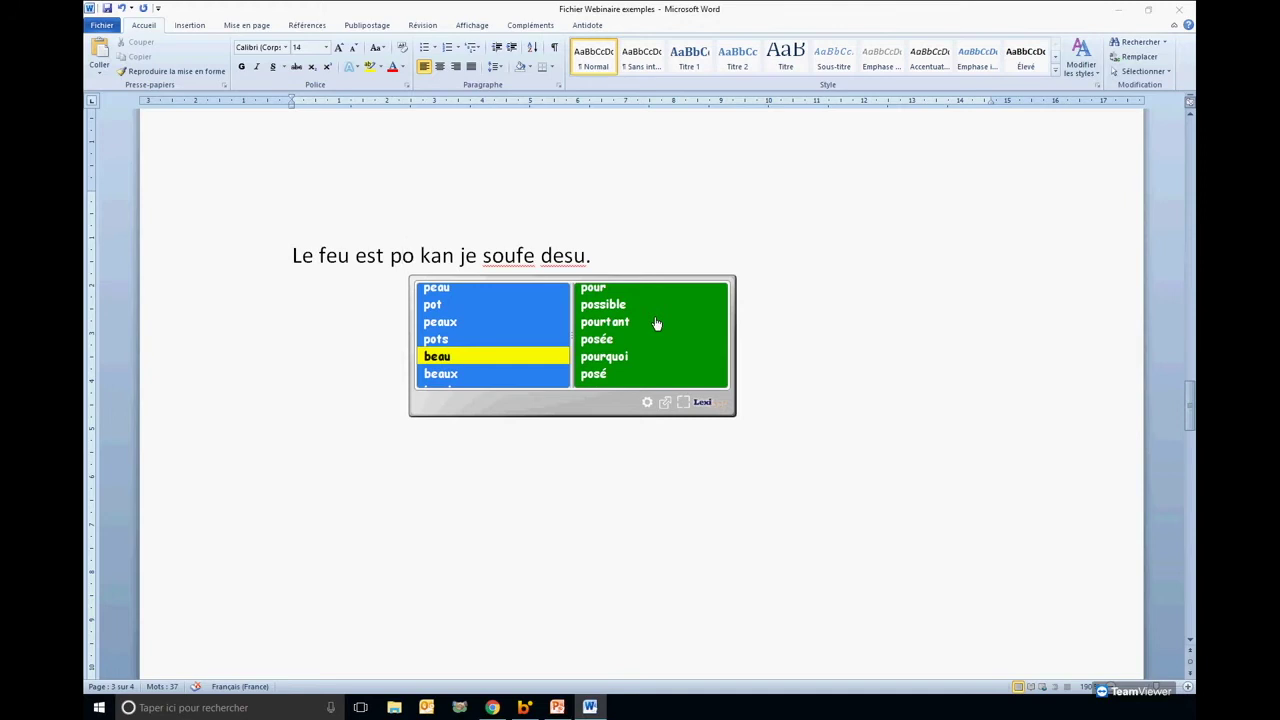
scroll(600, 320, "down", 1)
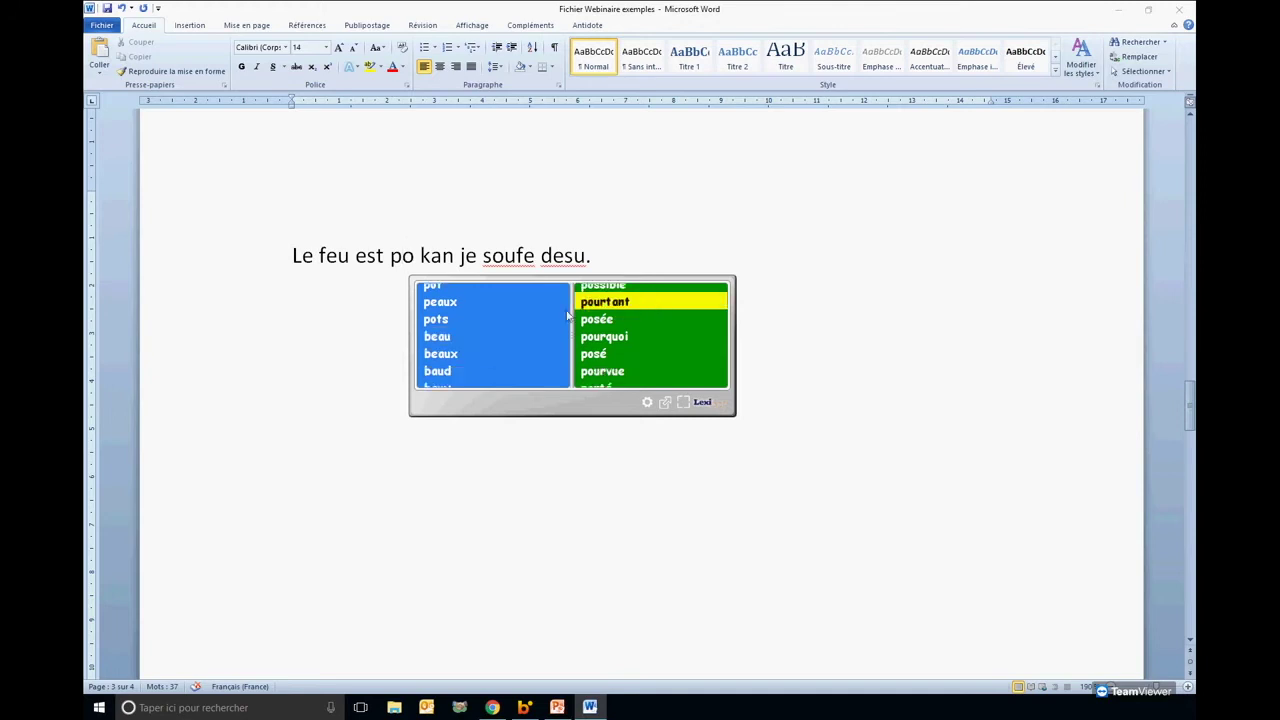
left_click(440, 337)
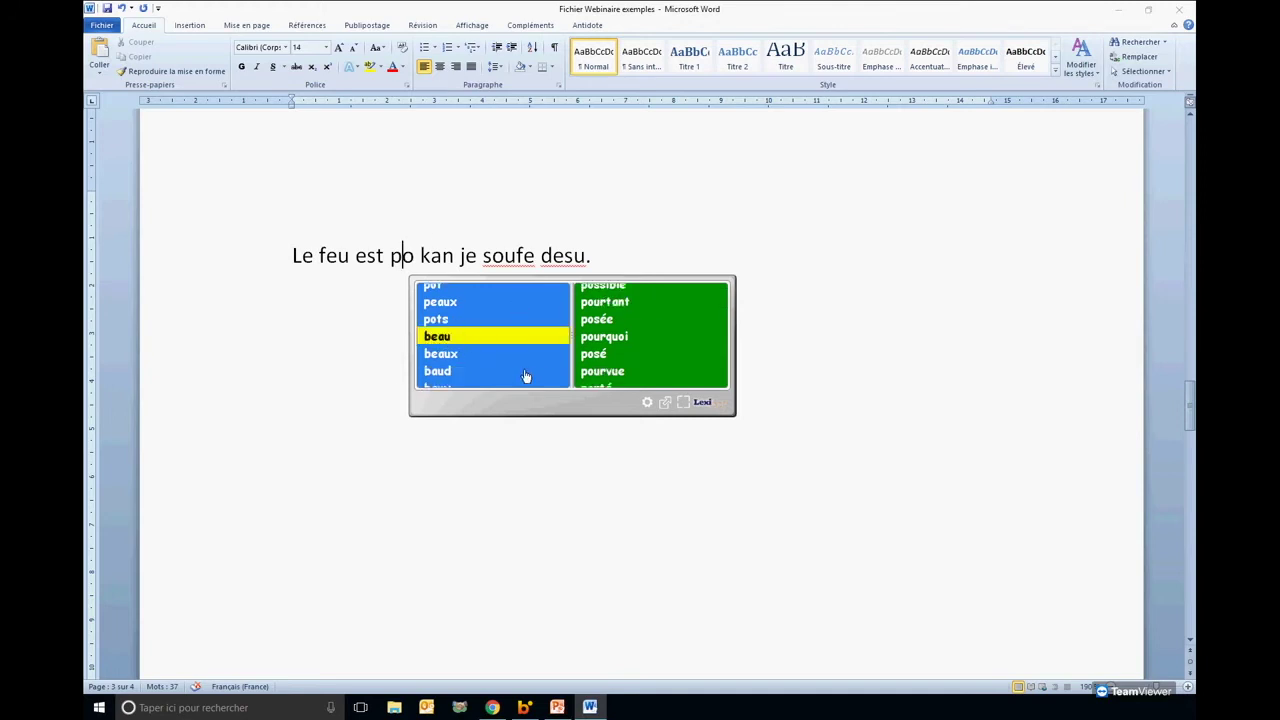
key("Return")
Replace "kan" with the phonetic suggestion "quand".
key("Right")
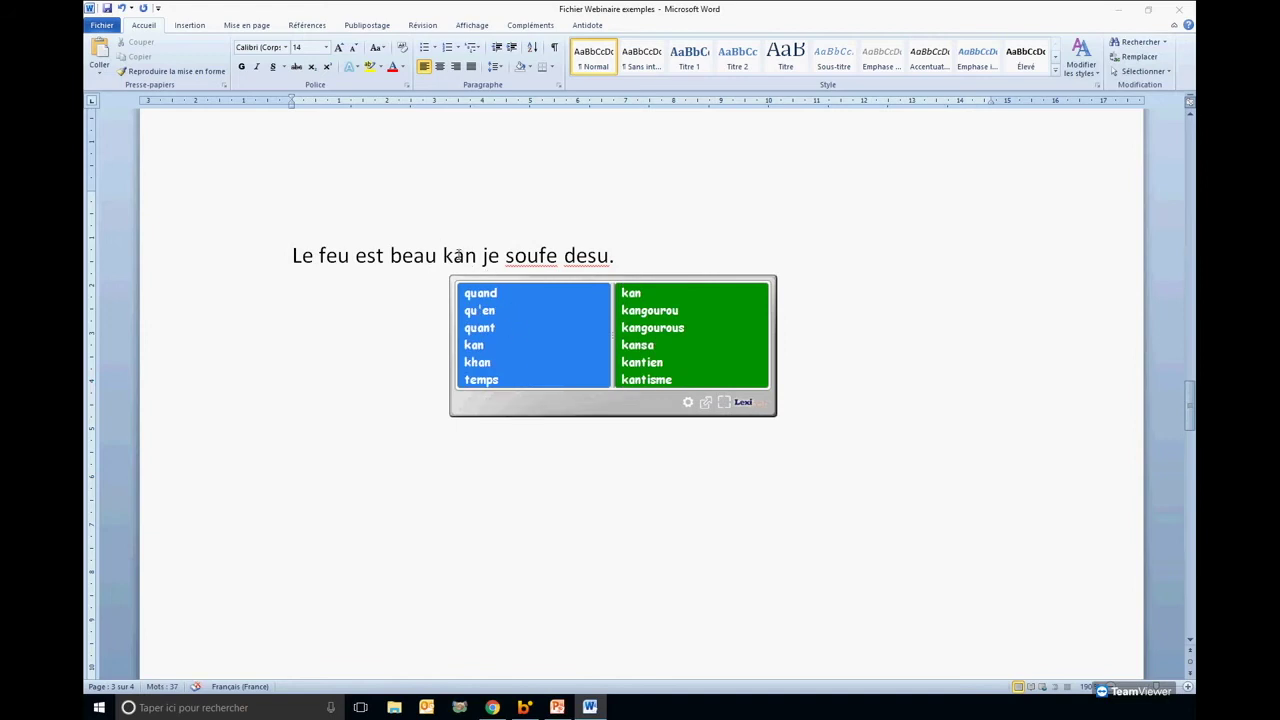
key("Right")
key("Down")
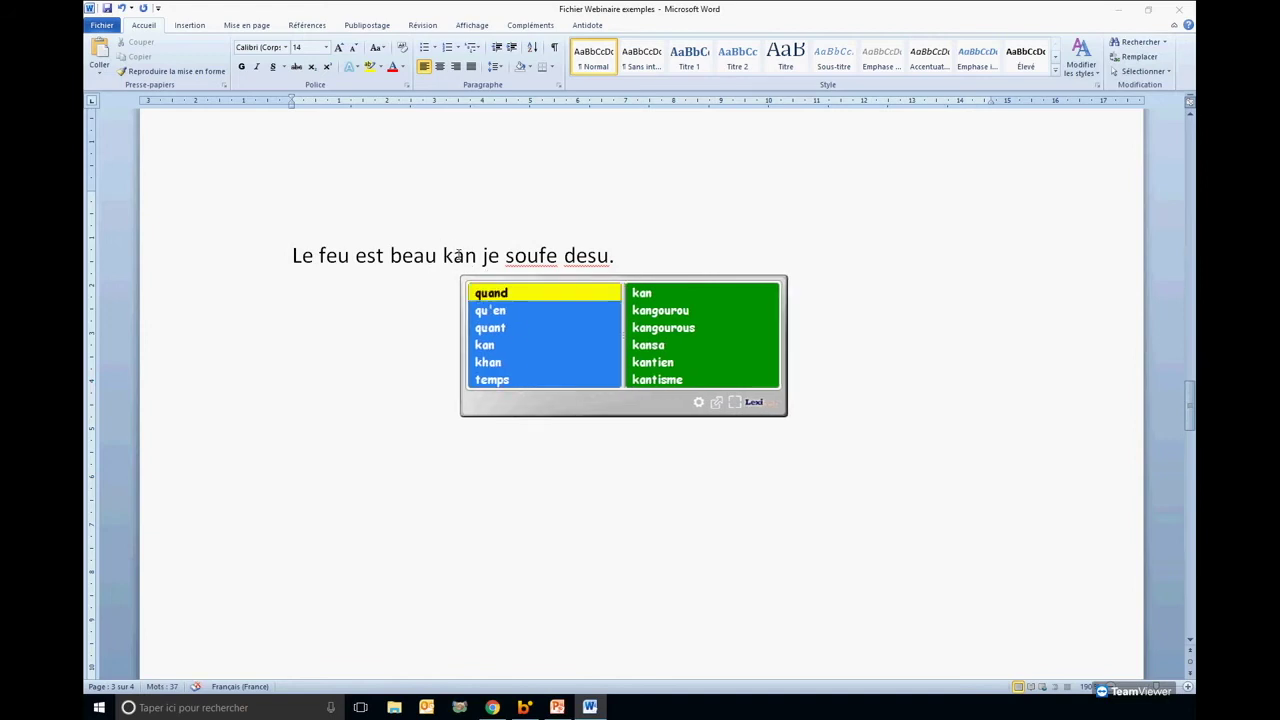
key("Return")
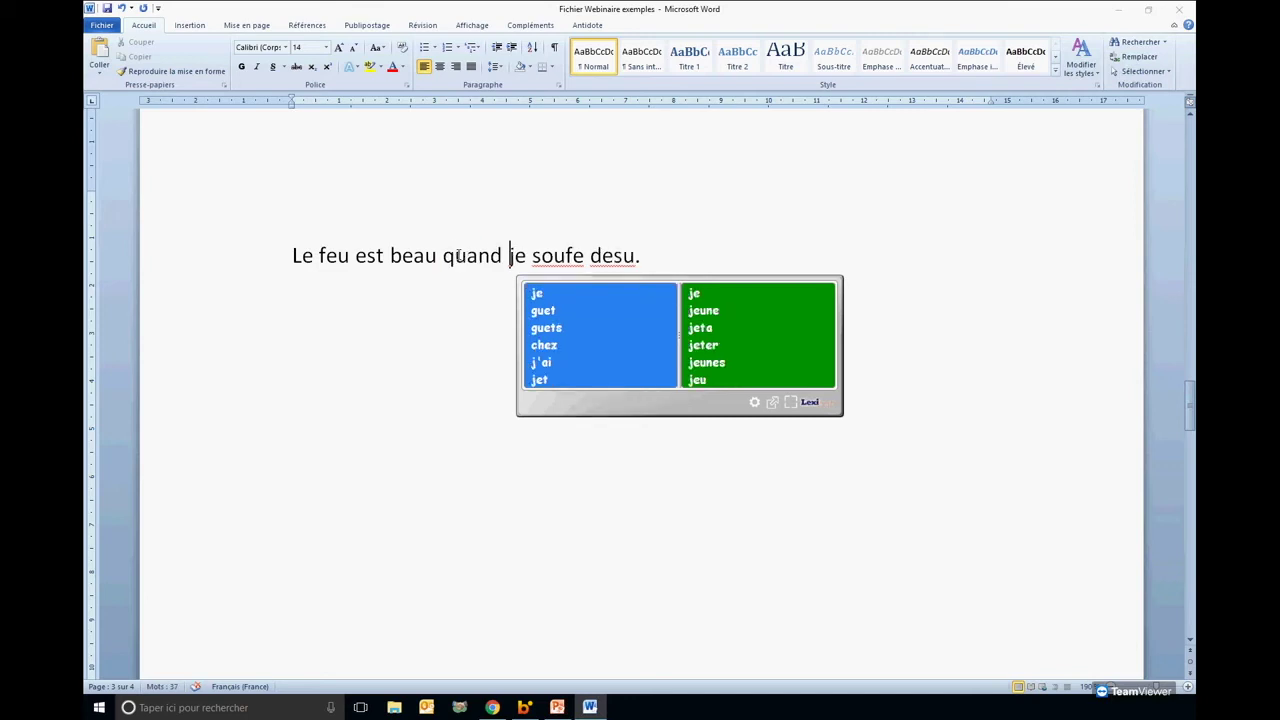
Correct "soufe" to "souffle" and "desu" to "dessus" with the predictor, keeping the sentence's final period.
left_click(539, 256)
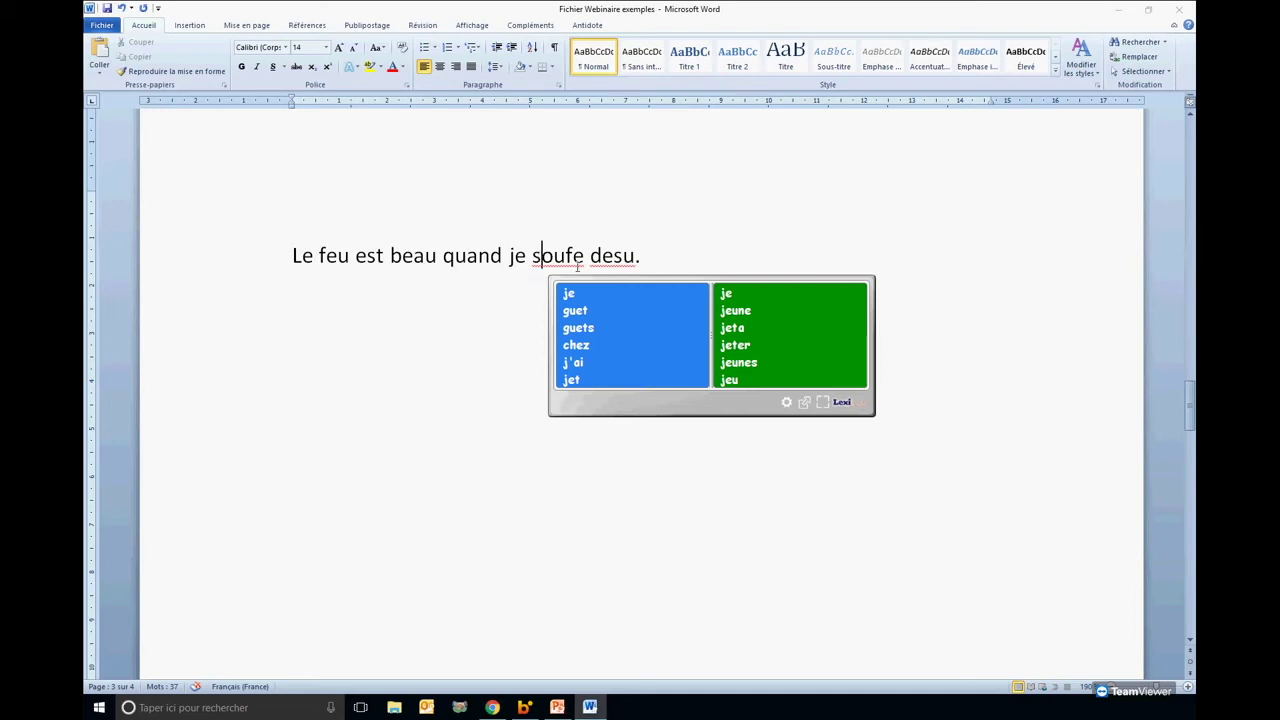
left_click(810, 389)
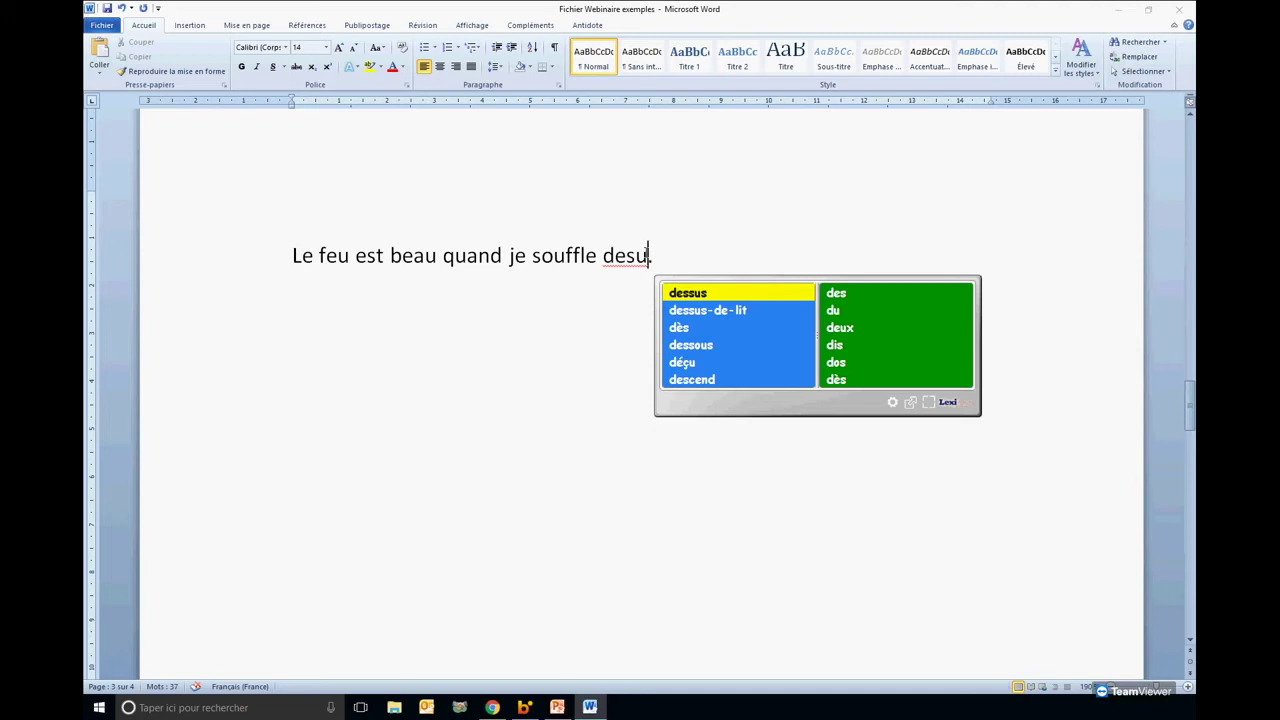
type(".")
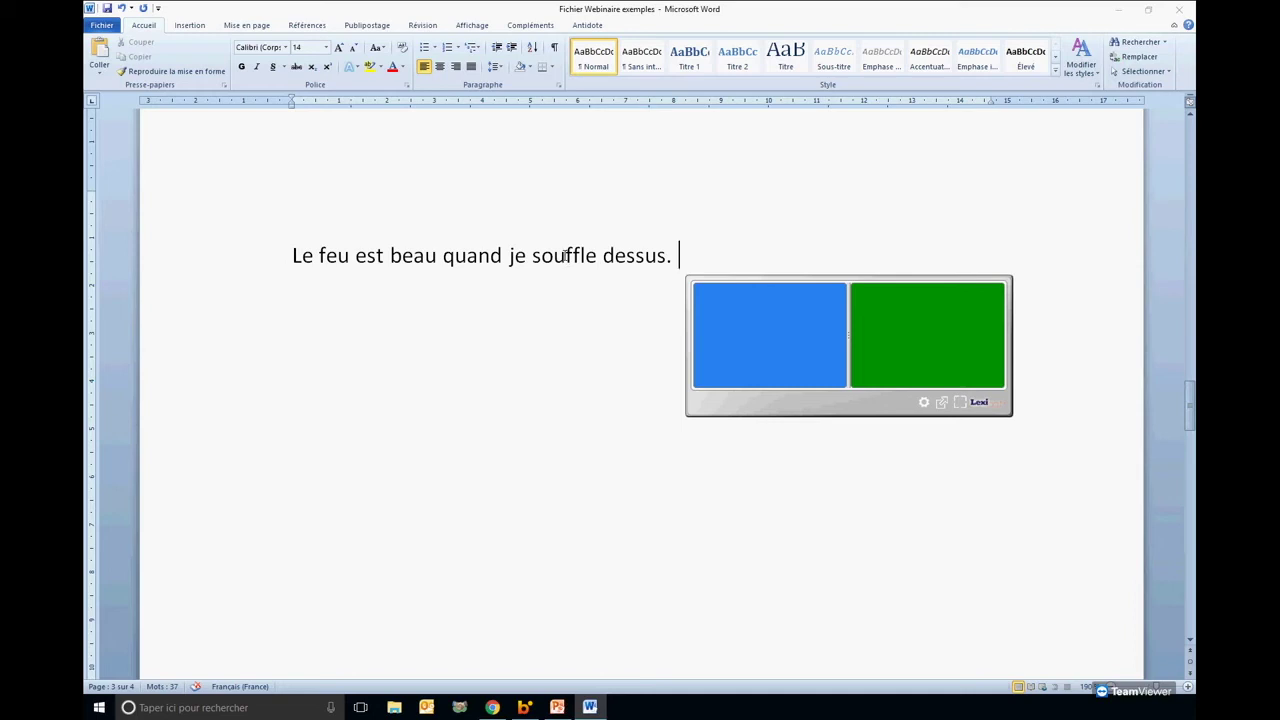
Look at the predictor's suggestions for "souffle", "quand", "beau" and "est", and return the cursor to the end of the sentence.
left_click(571, 255)
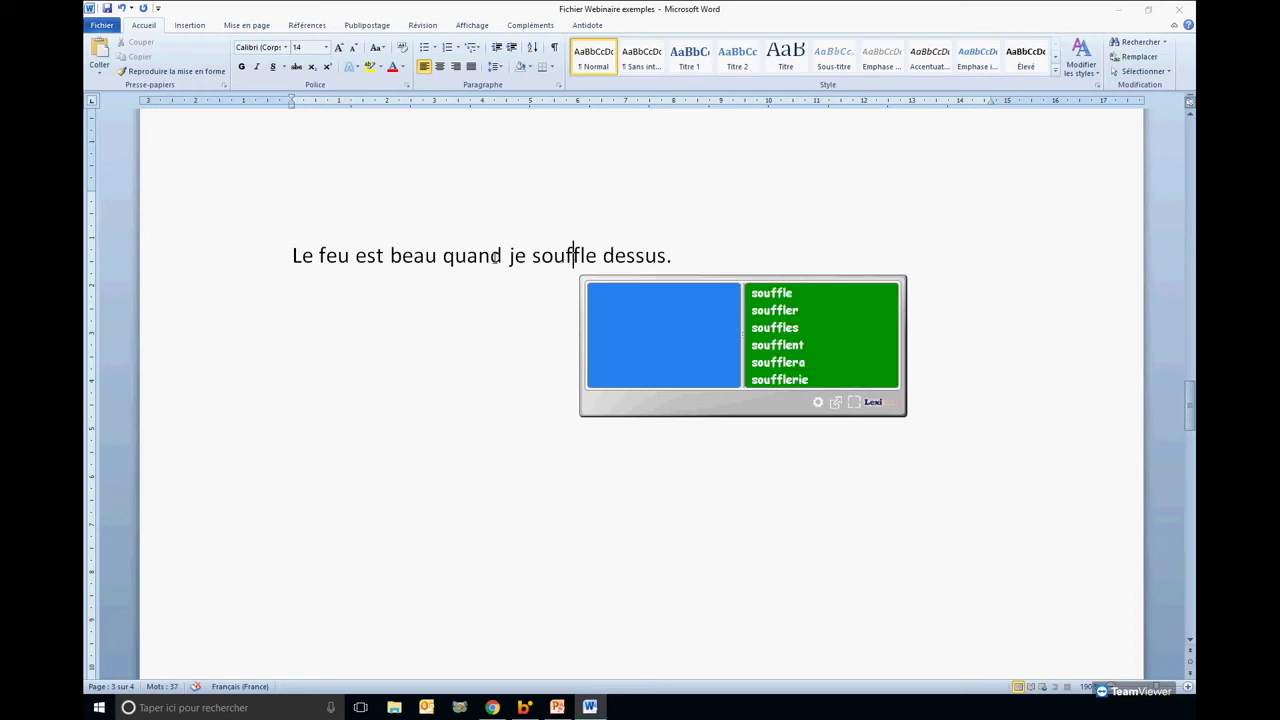
left_click(478, 255)
left_click(415, 255)
left_click(368, 255)
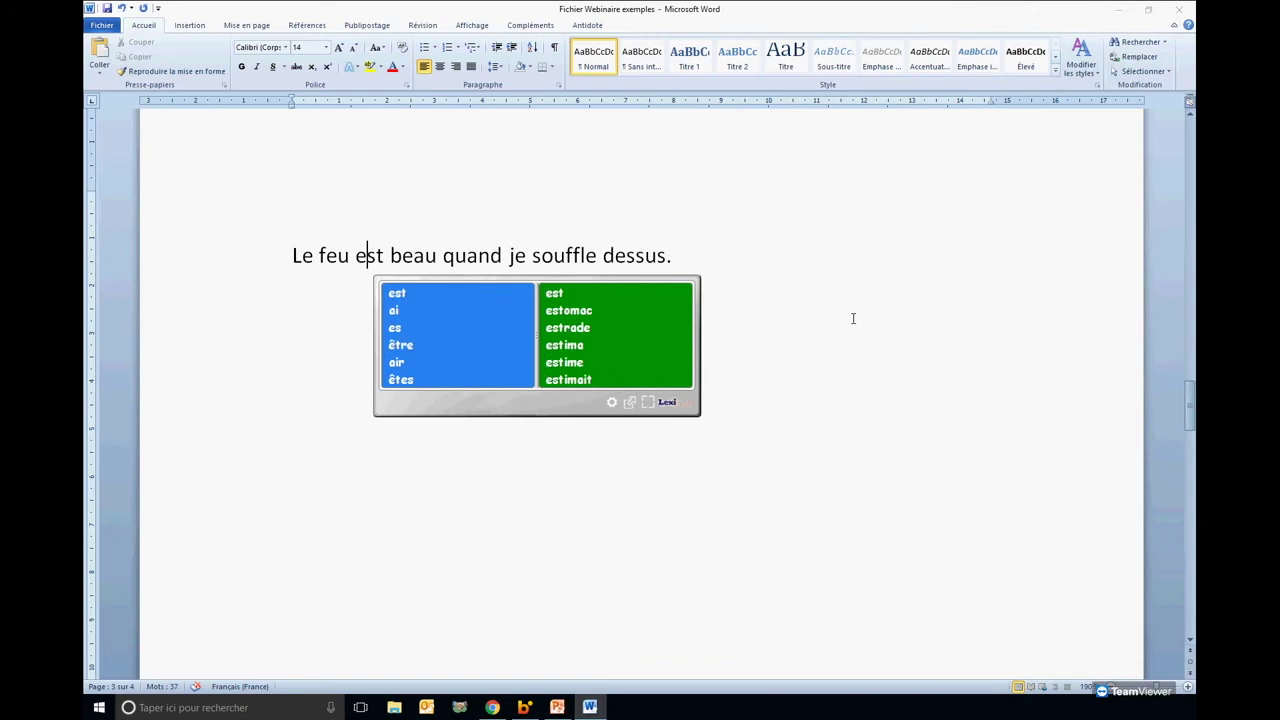
double_click(778, 259)
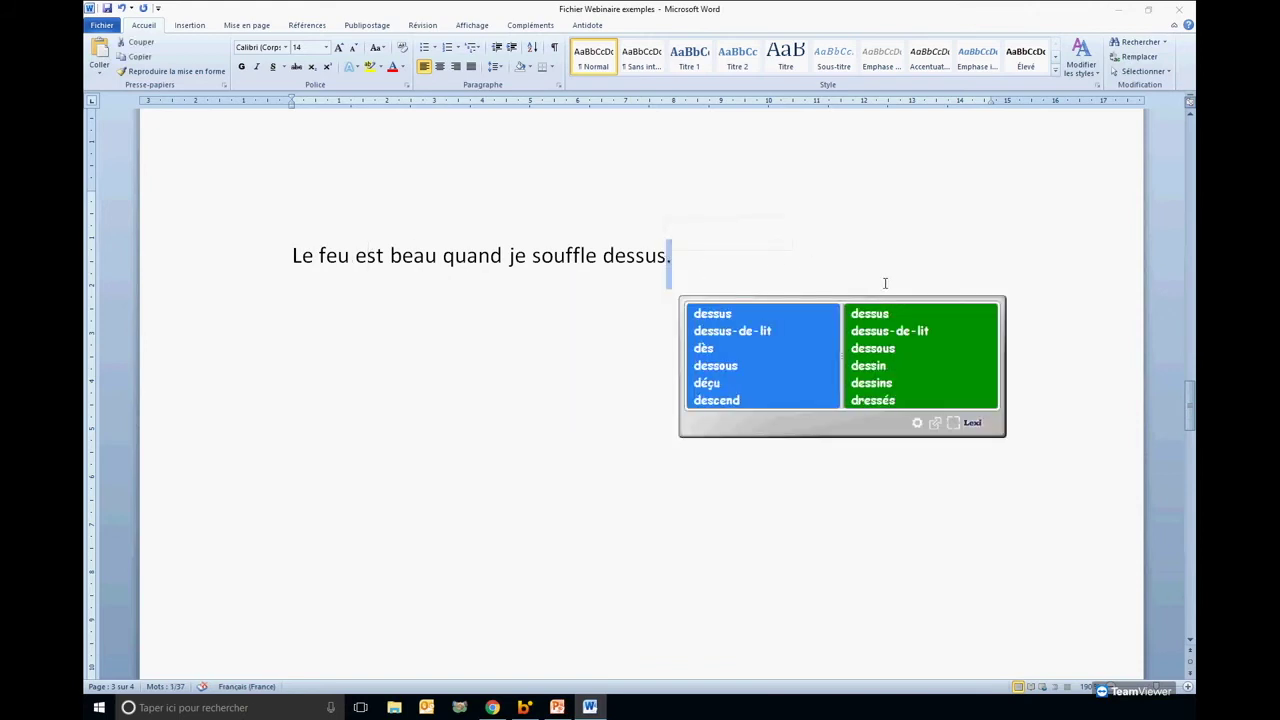
left_click(885, 283)
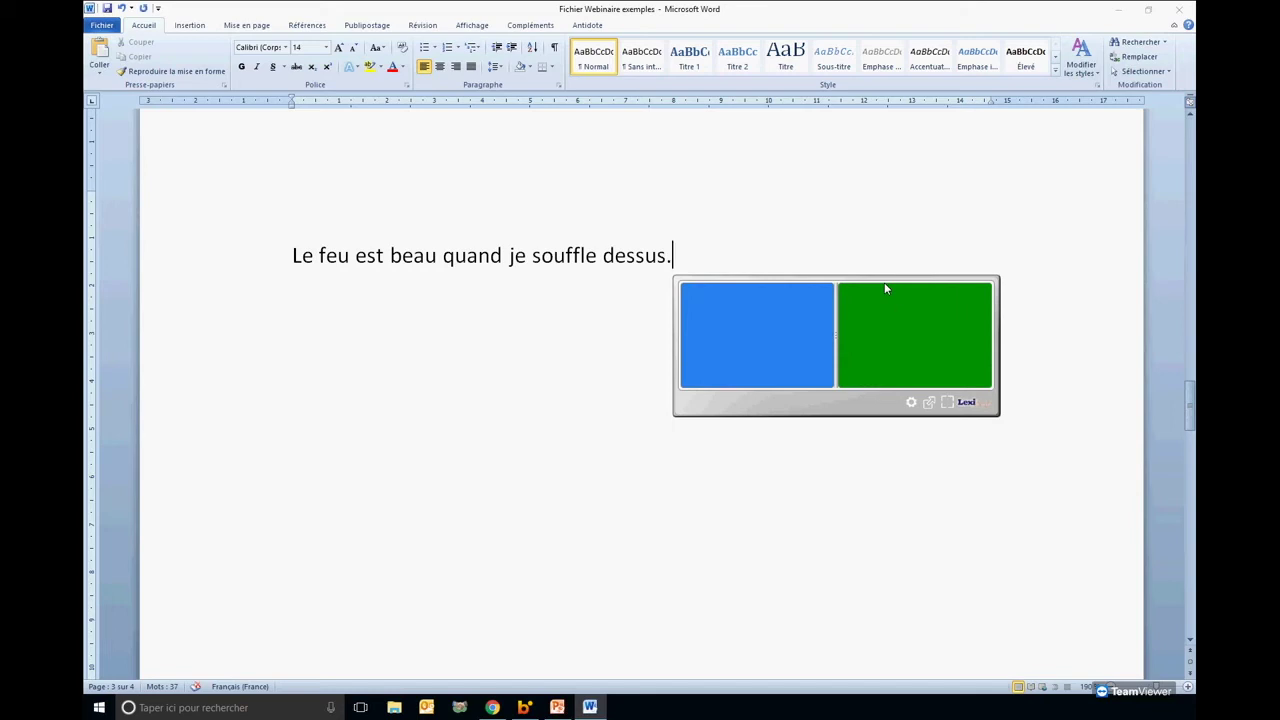
Switch to Chrome, select the first two paragraphs of the French Pomme article, and start and stop reading them aloud.
left_click(495, 710)
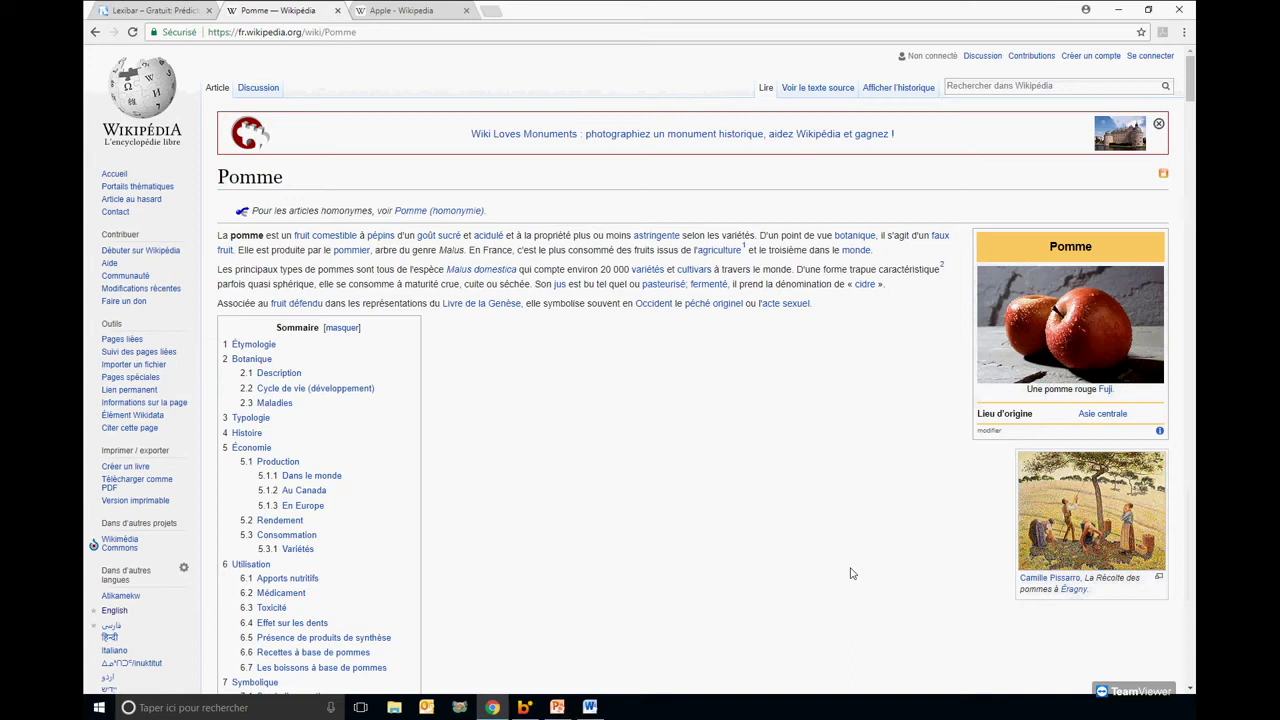
left_click_drag(890, 286, 218, 238)
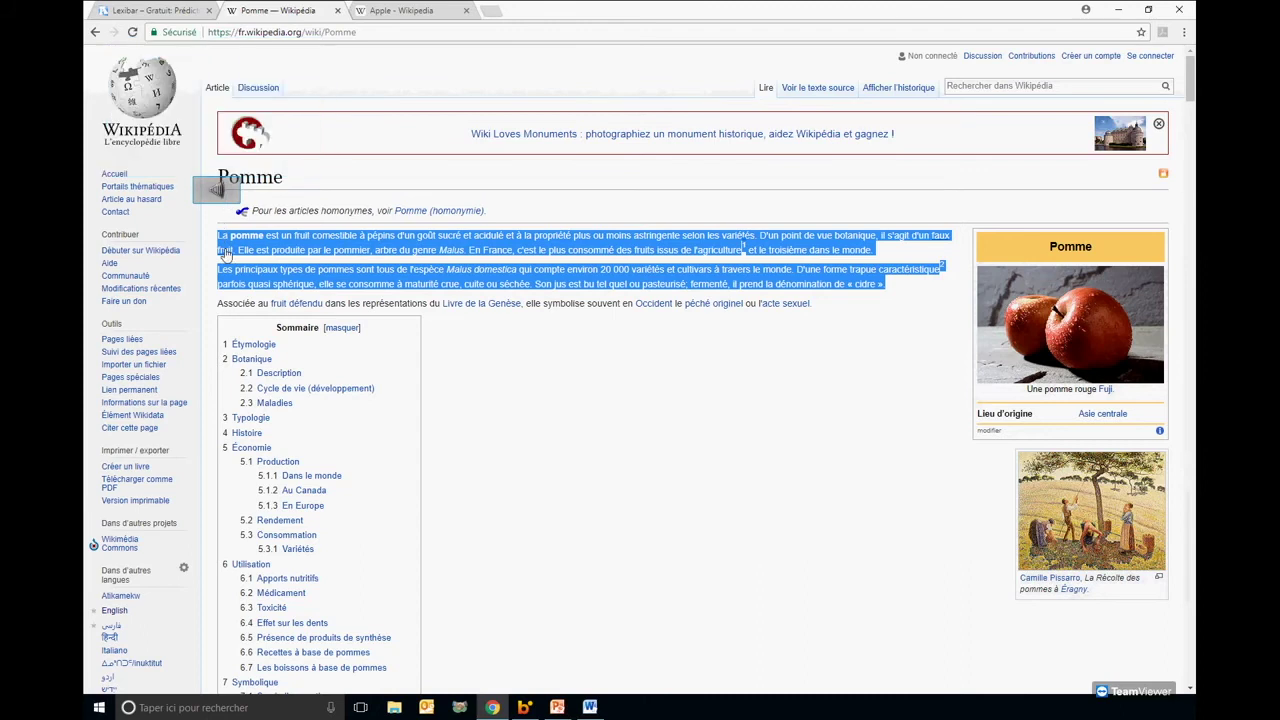
left_click(214, 186)
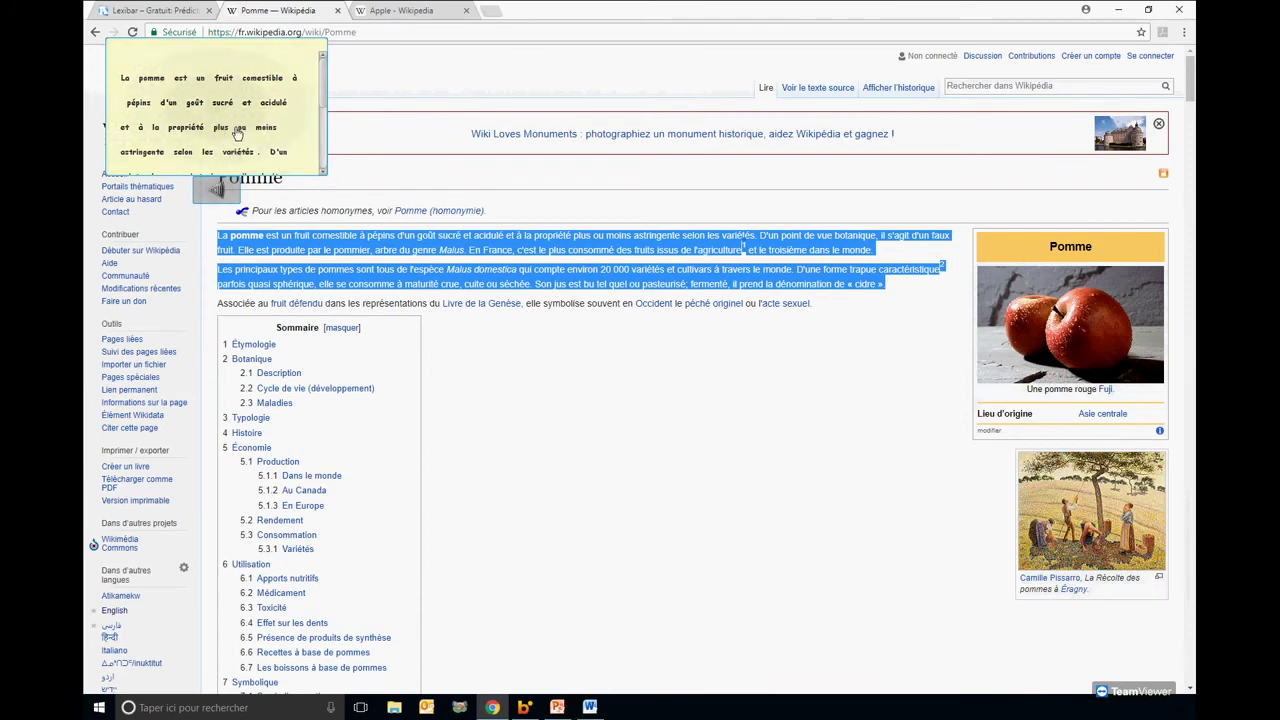
left_click(226, 191)
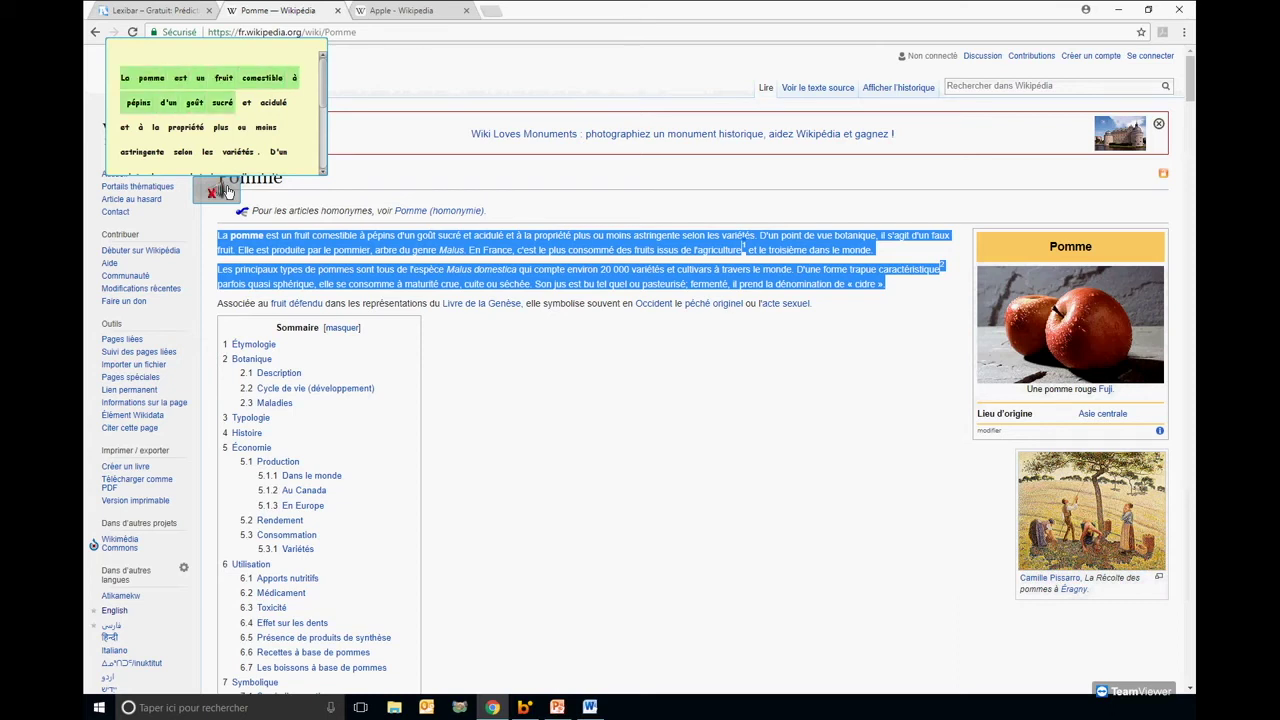
left_click(226, 191)
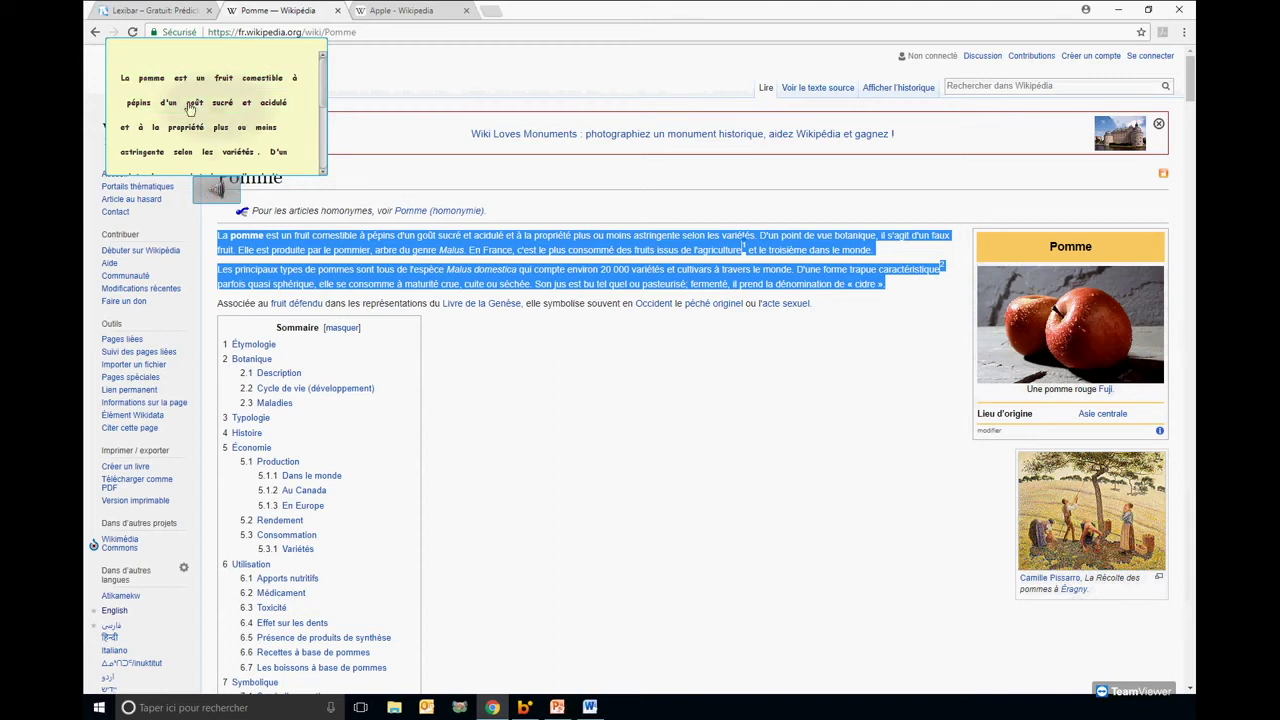
Open the selected Pomme text in the large reading window, and play and pause its speech in the first sentence.
left_click(237, 86)
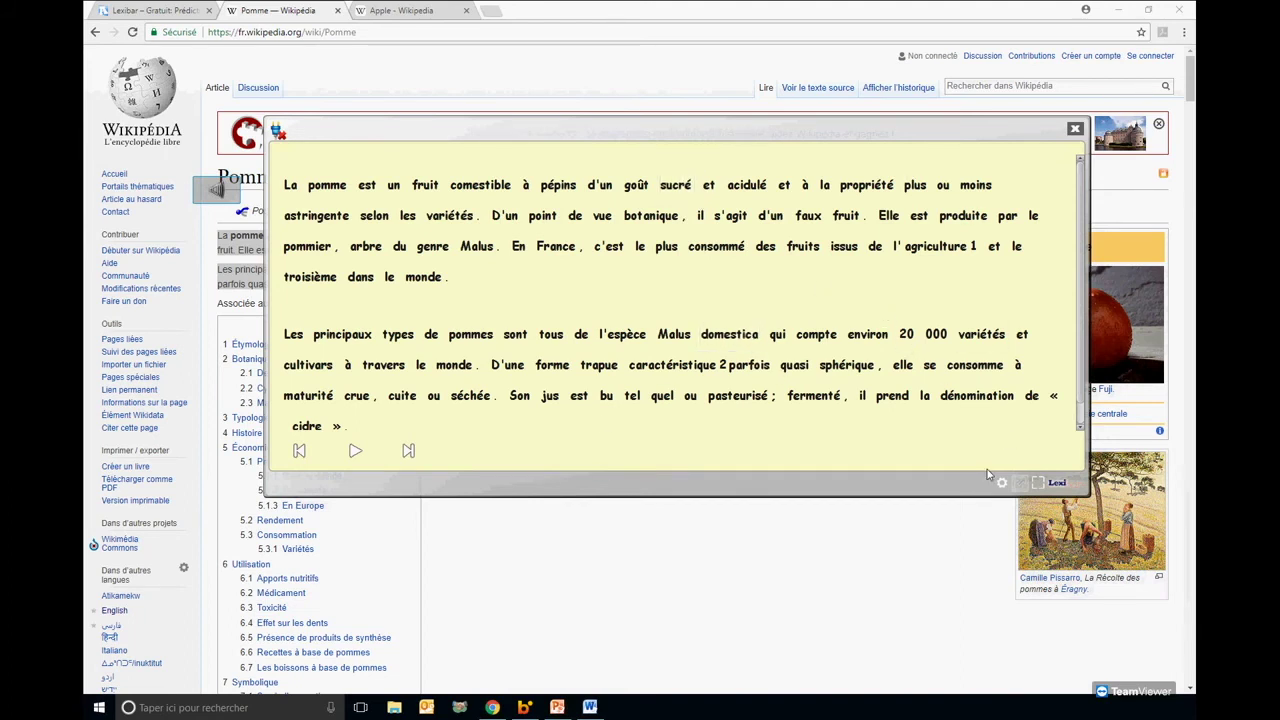
left_click(356, 455)
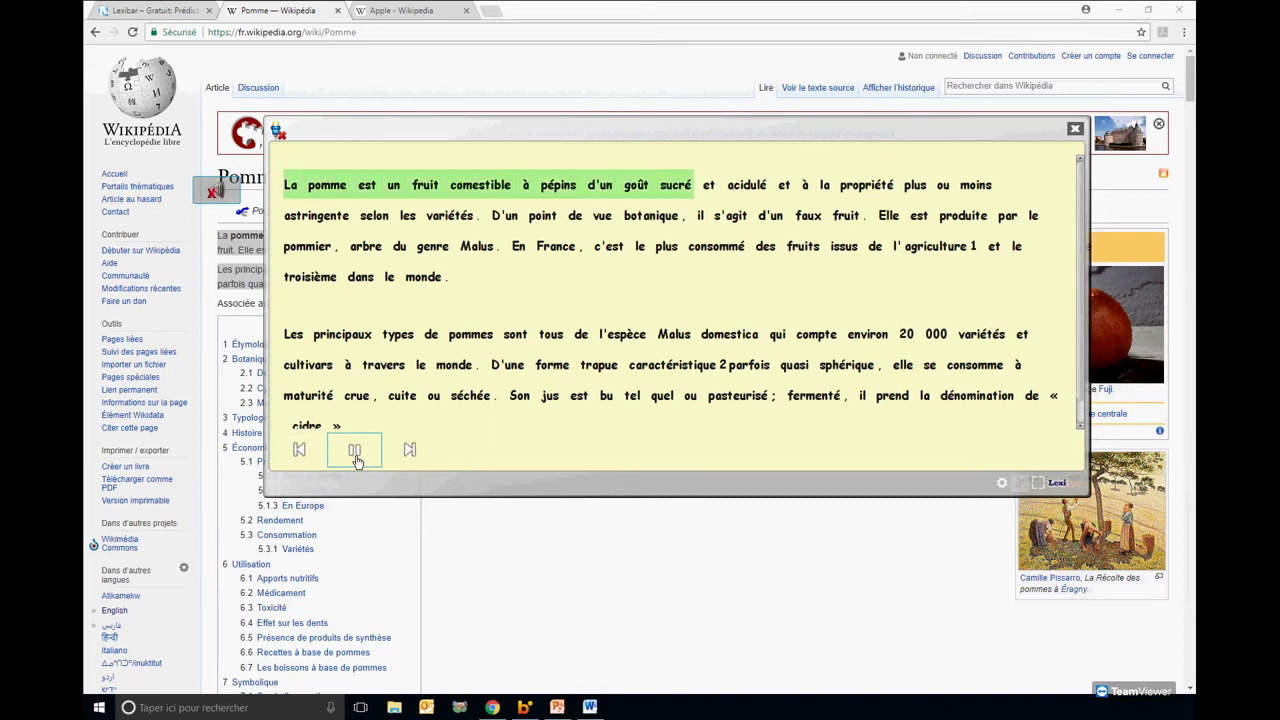
left_click(357, 455)
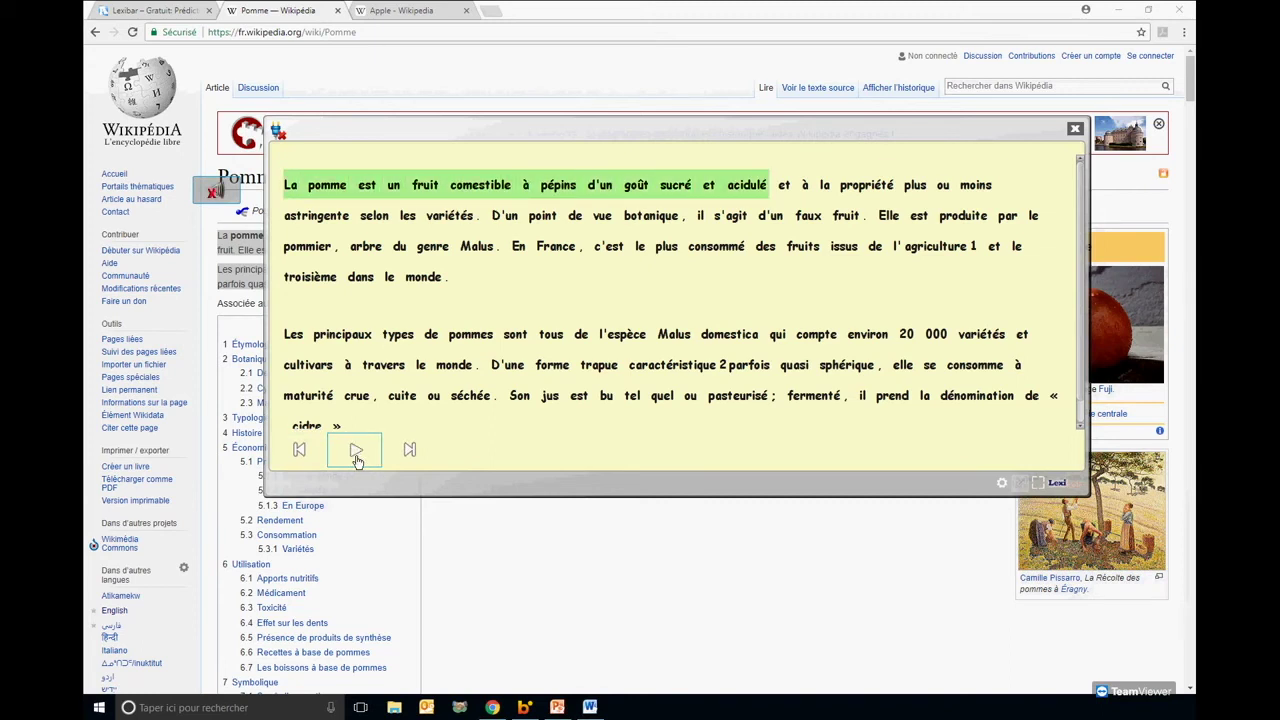
left_click(735, 488)
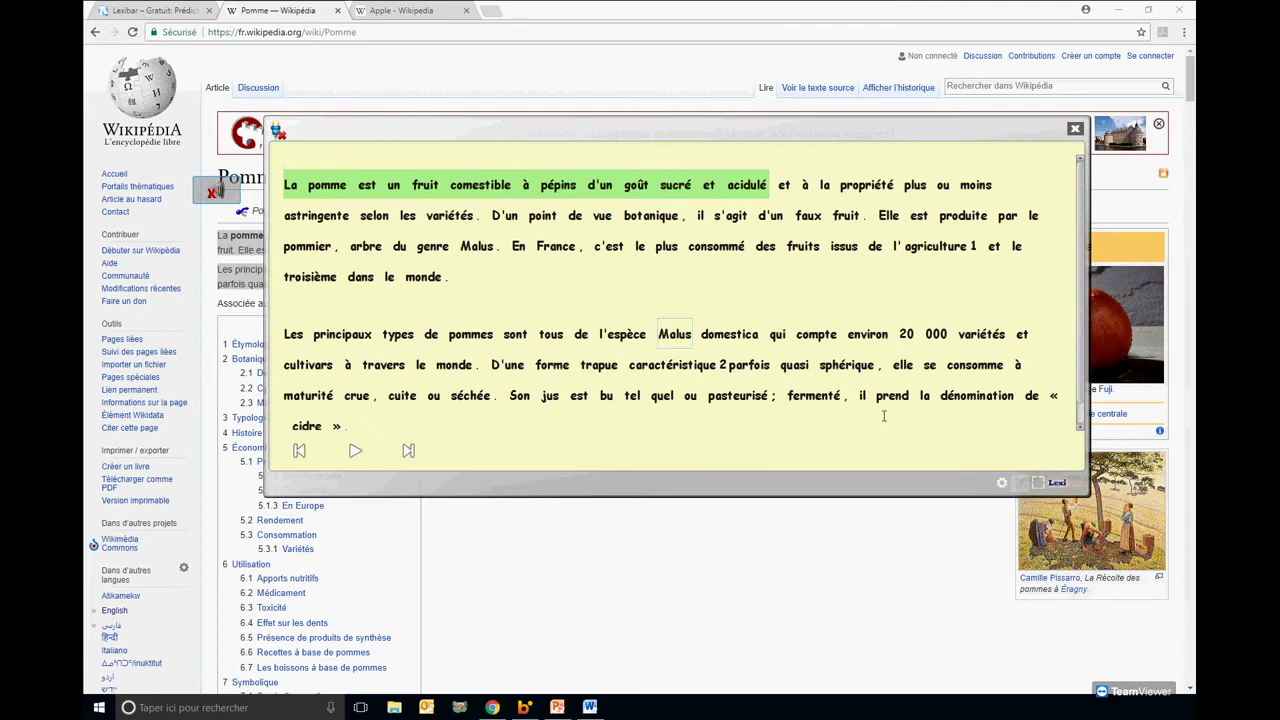
Try a larger text zoom and the full-screen view in the reading window, restoring the smallest zoom and the normal window size.
left_click(1001, 482)
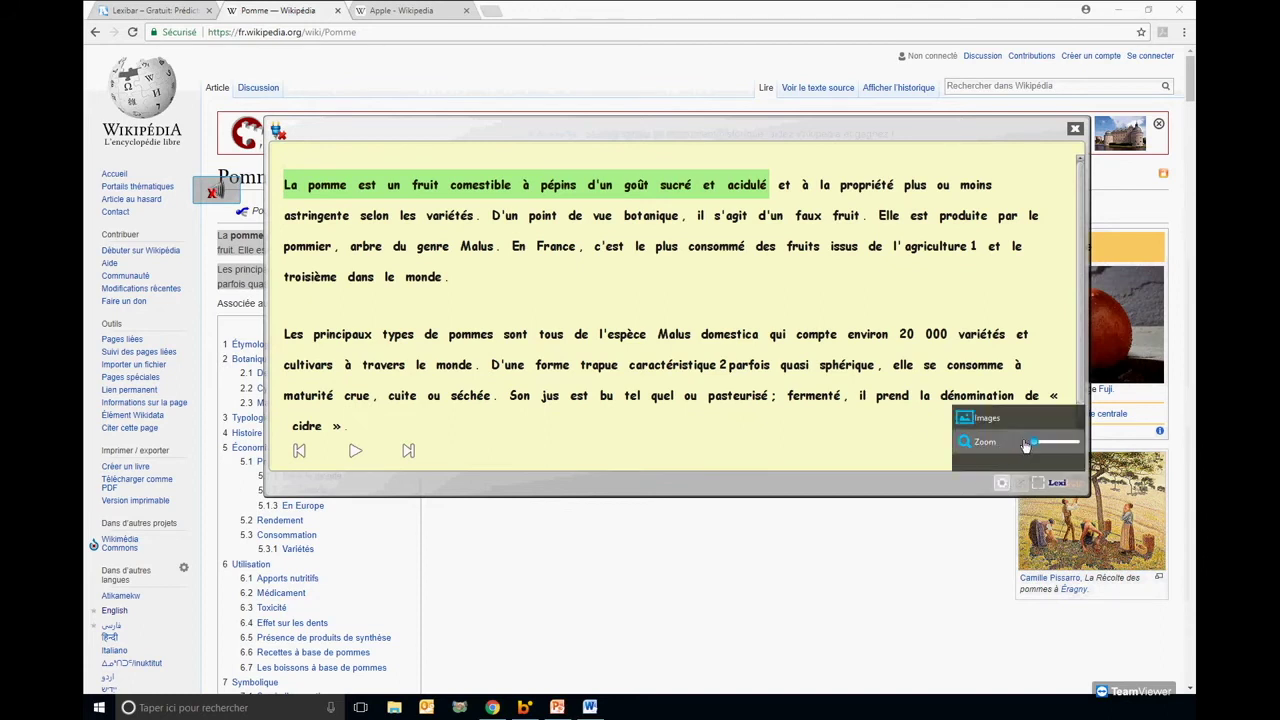
left_click(1045, 449)
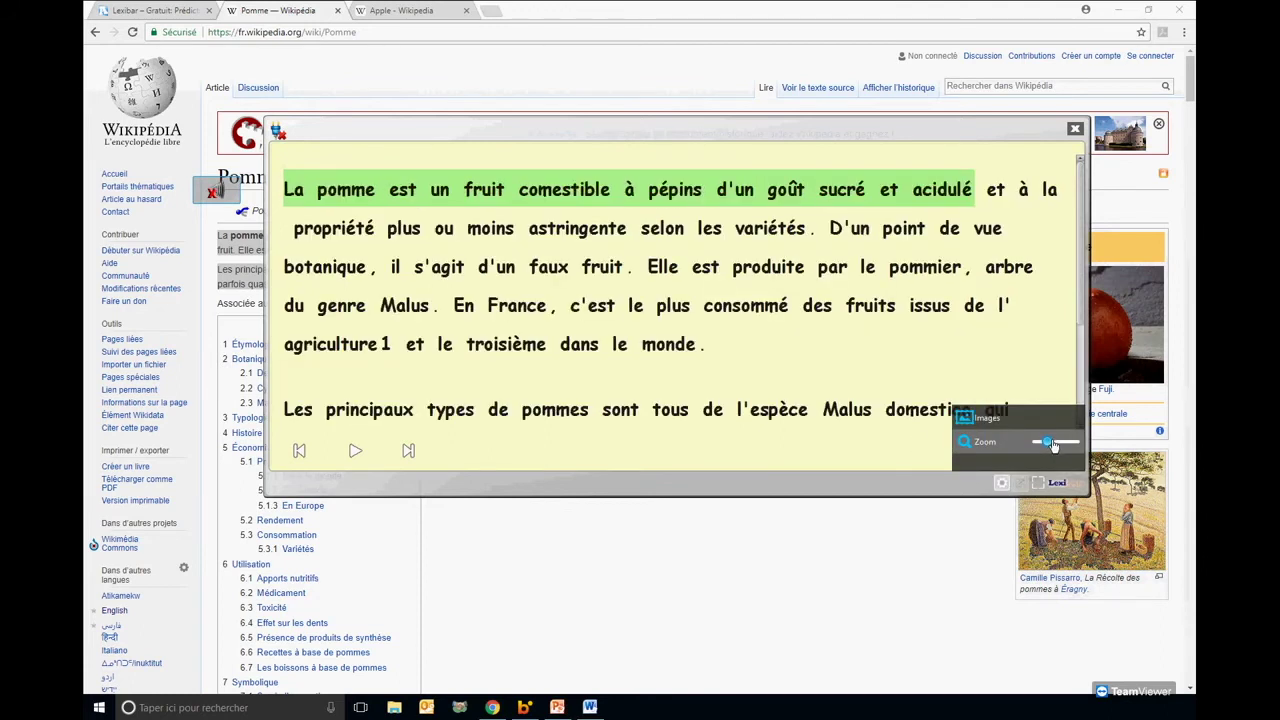
left_click(1040, 449)
left_click(1030, 445)
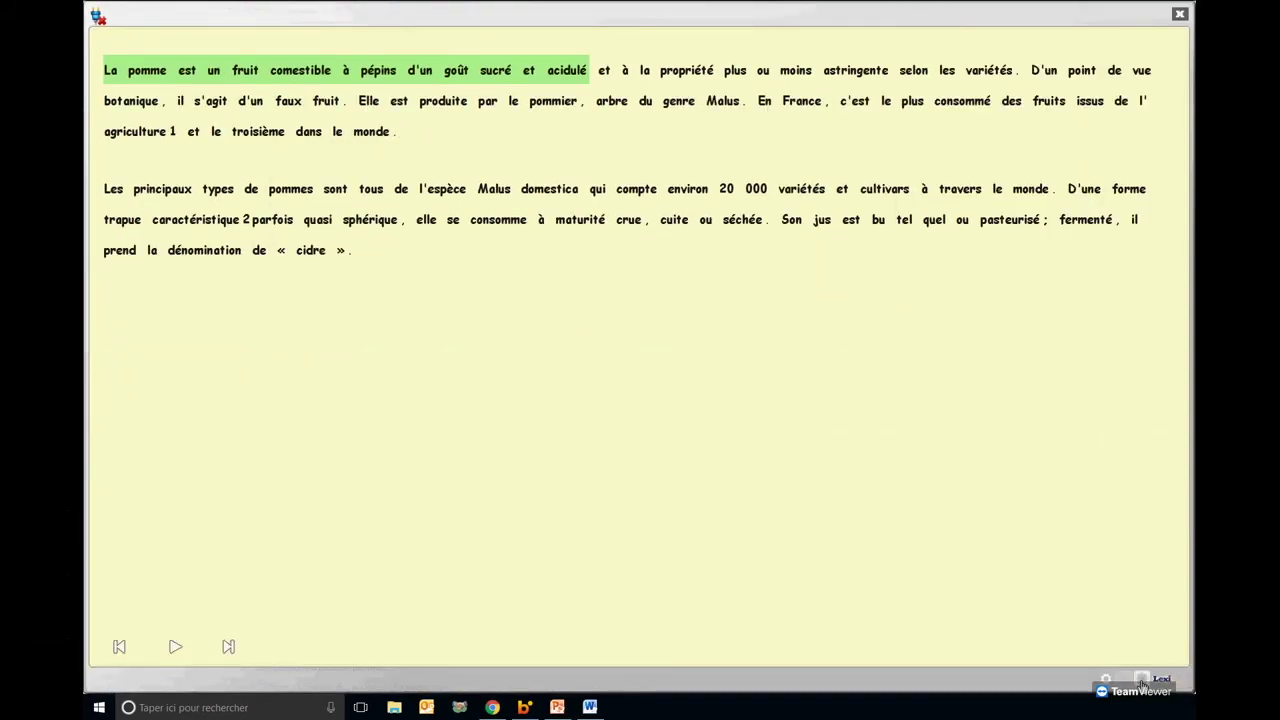
left_click(1142, 682)
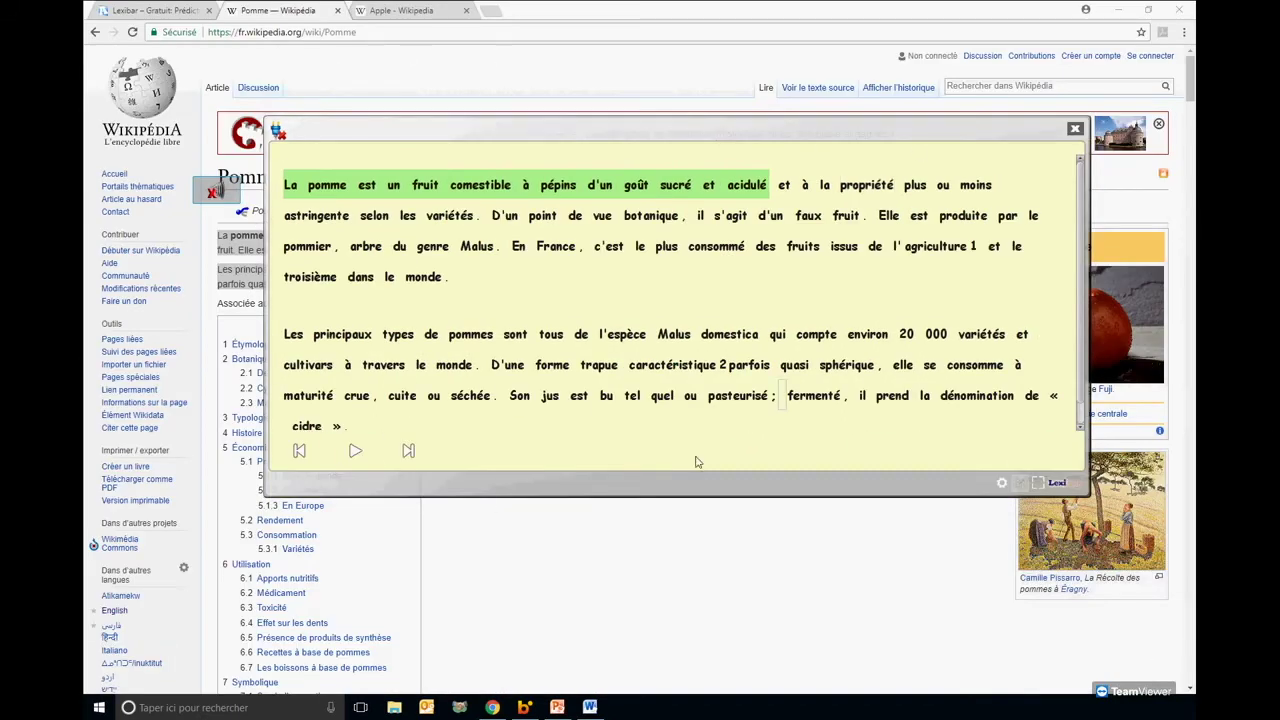
Extend the reading window downward to fit the whole Pomme excerpt, and close it.
left_click_drag(646, 497, 643, 563)
left_click_drag(497, 540, 496, 618)
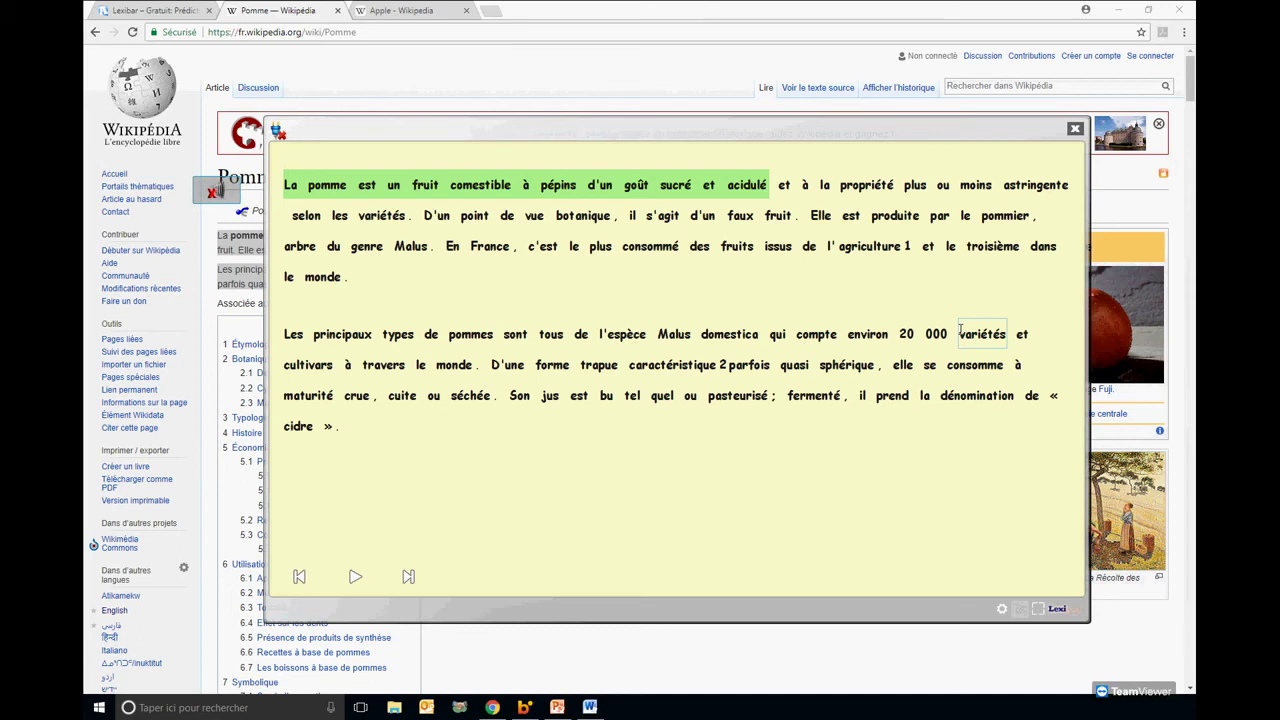
left_click(1075, 130)
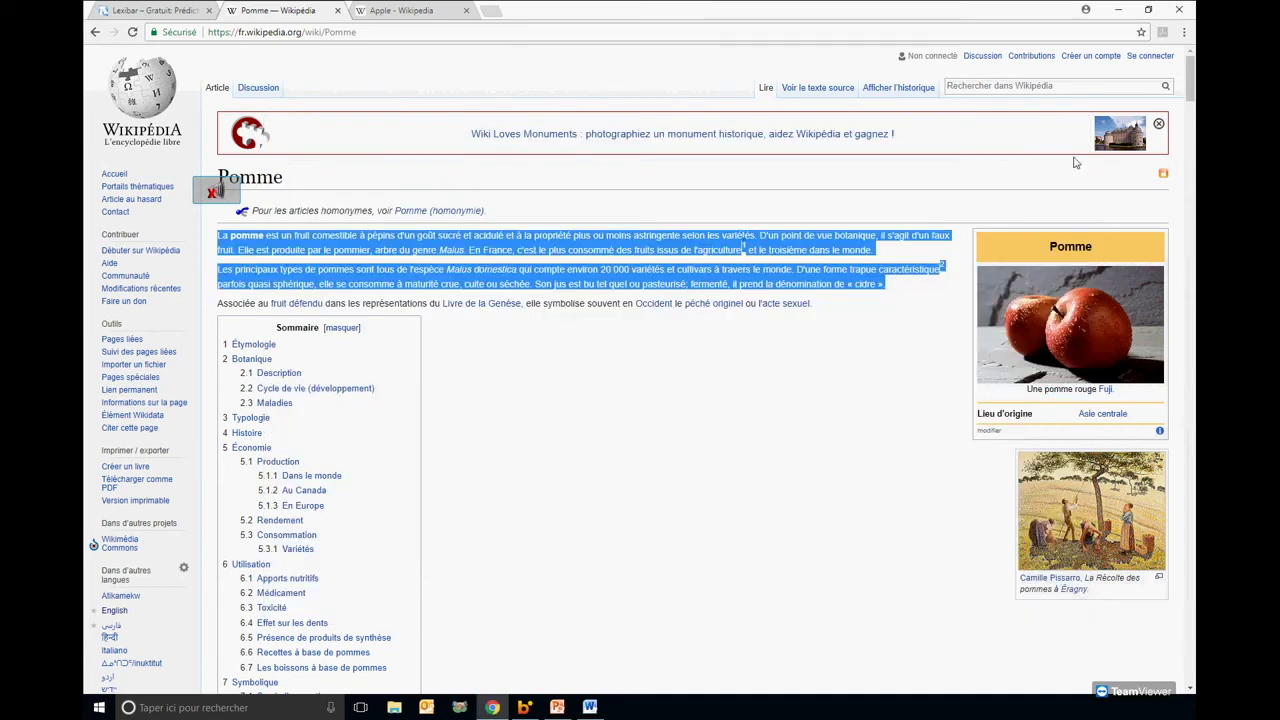
Select the opening paragraph of the English Apple article and open it in the reading window.
left_click(428, 14)
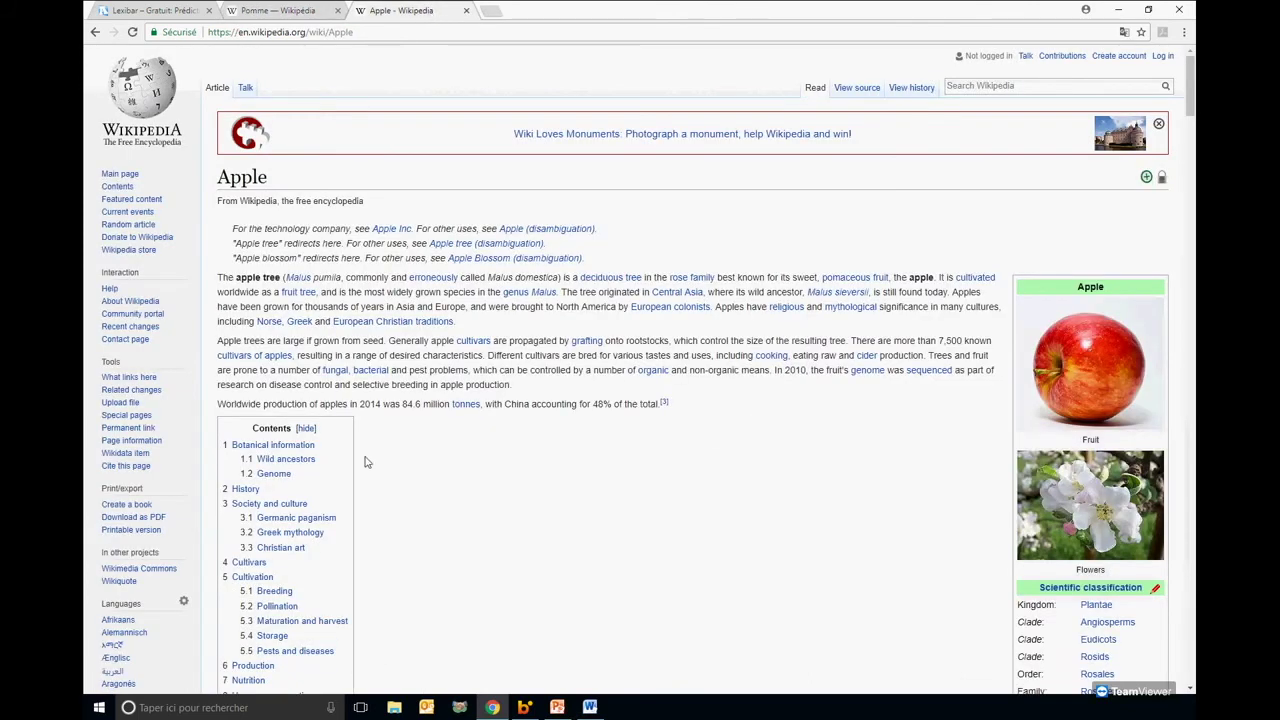
left_click_drag(470, 325, 212, 278)
left_click(216, 232)
left_click(216, 192)
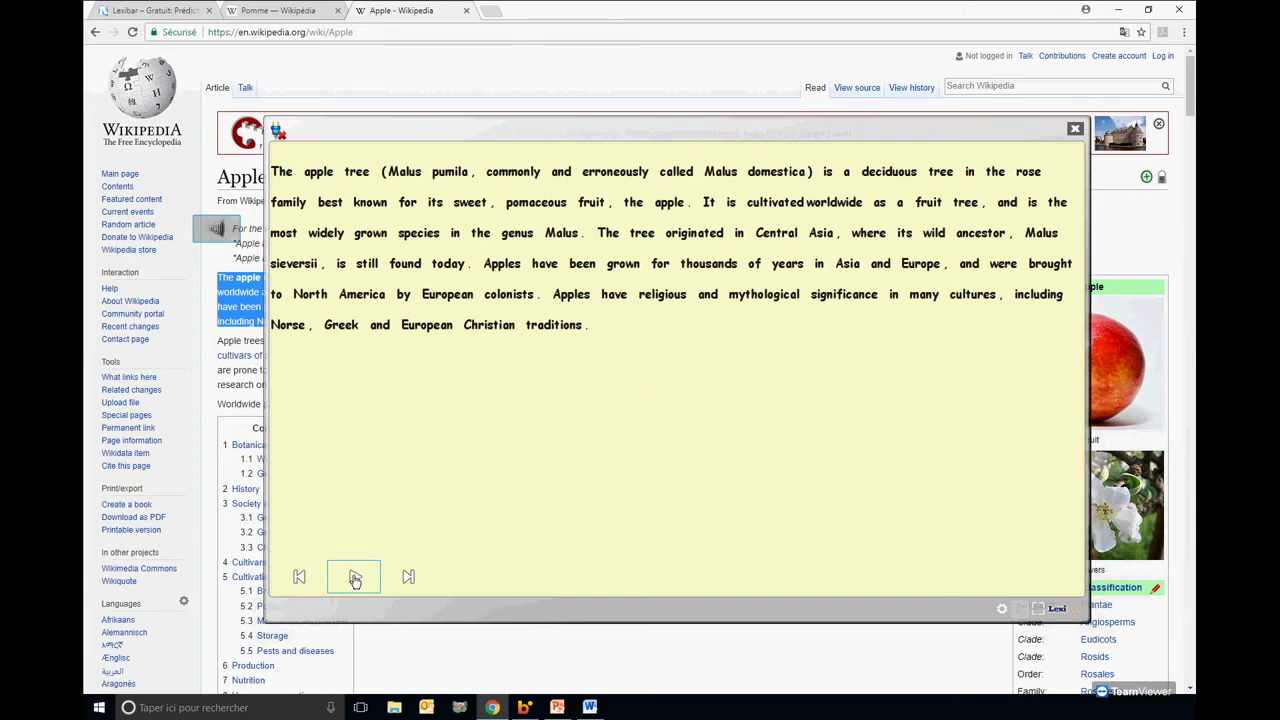
Play and pause the speech of the English Apple paragraph, close the reading window and clear the text selection.
left_click(355, 580)
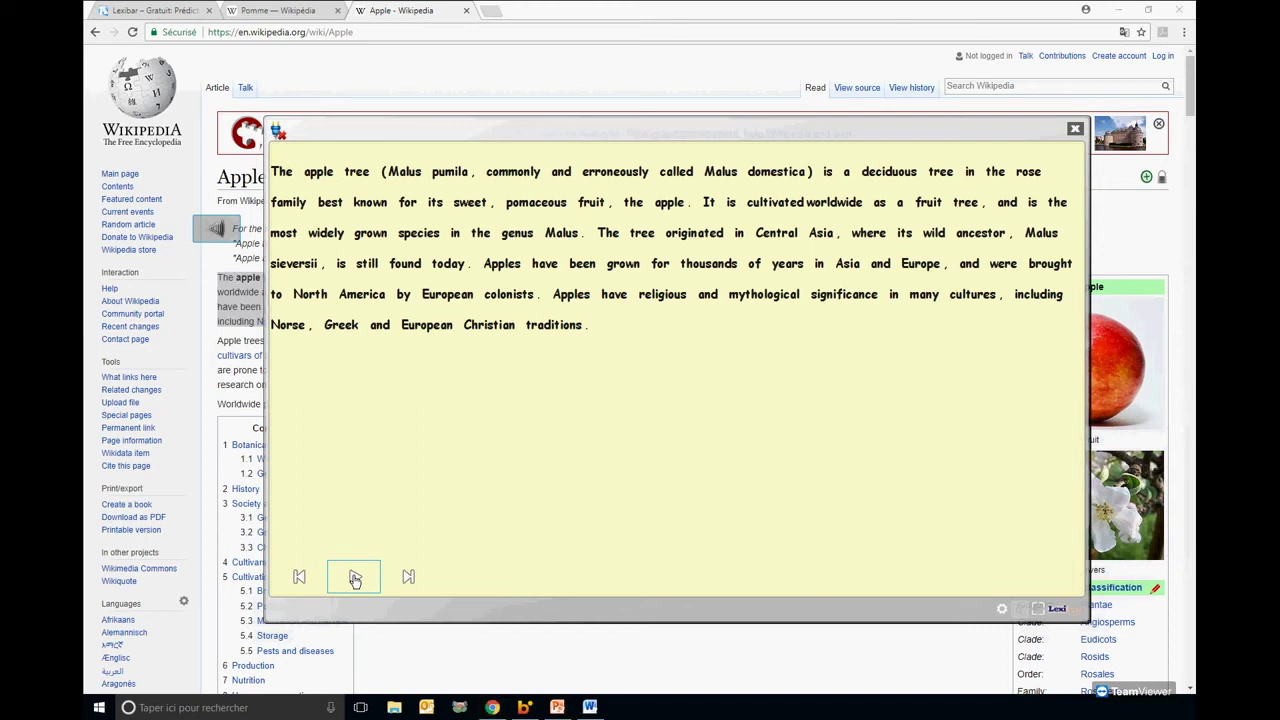
left_click(355, 578)
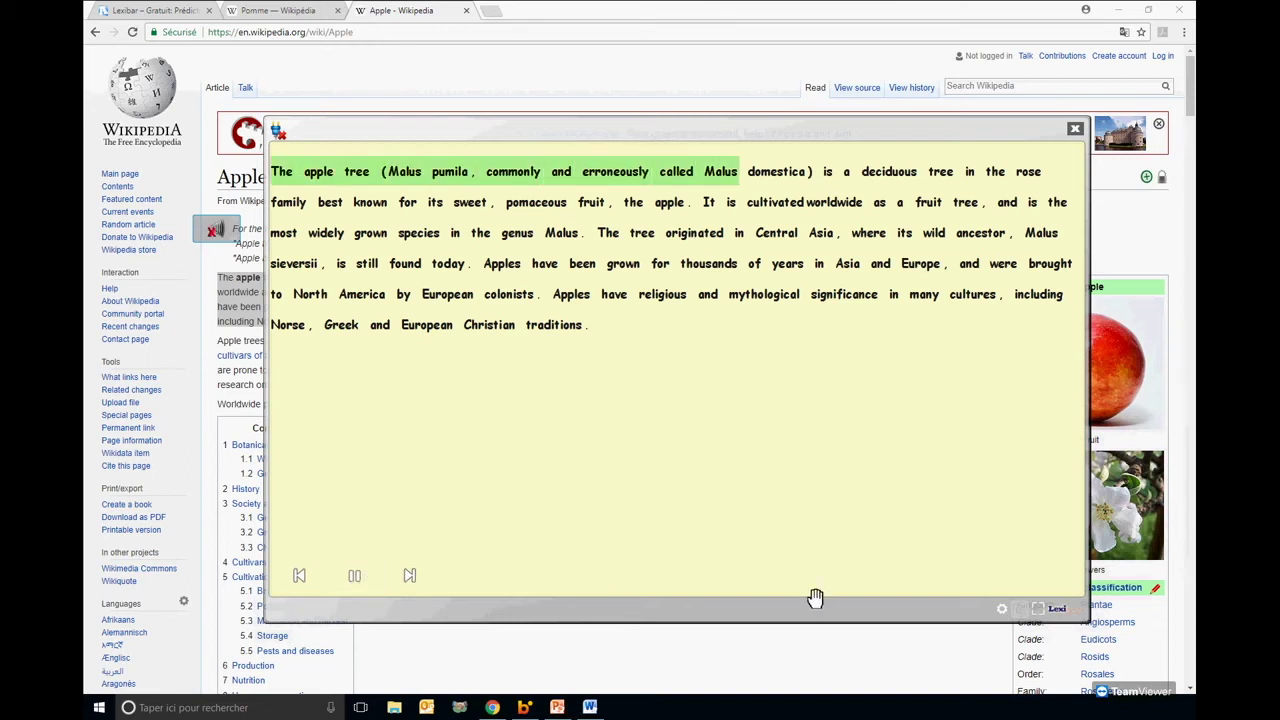
left_click(353, 576)
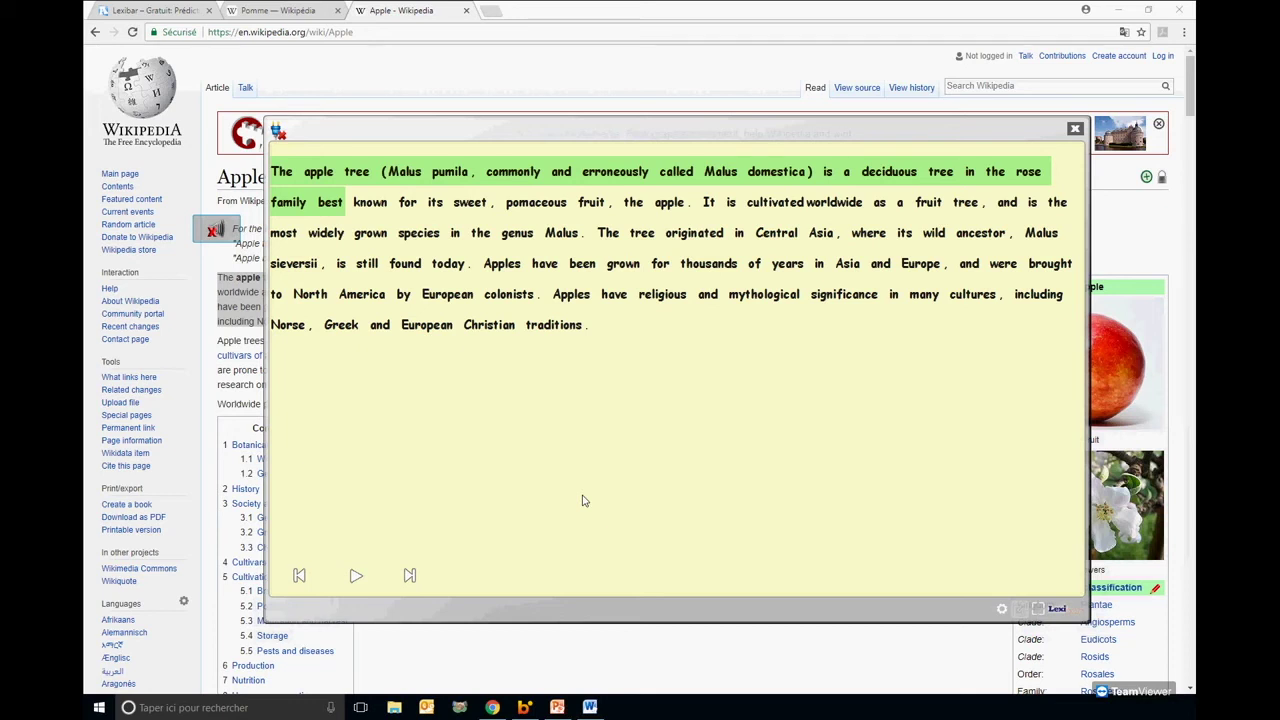
left_click(1075, 131)
left_click(580, 523)
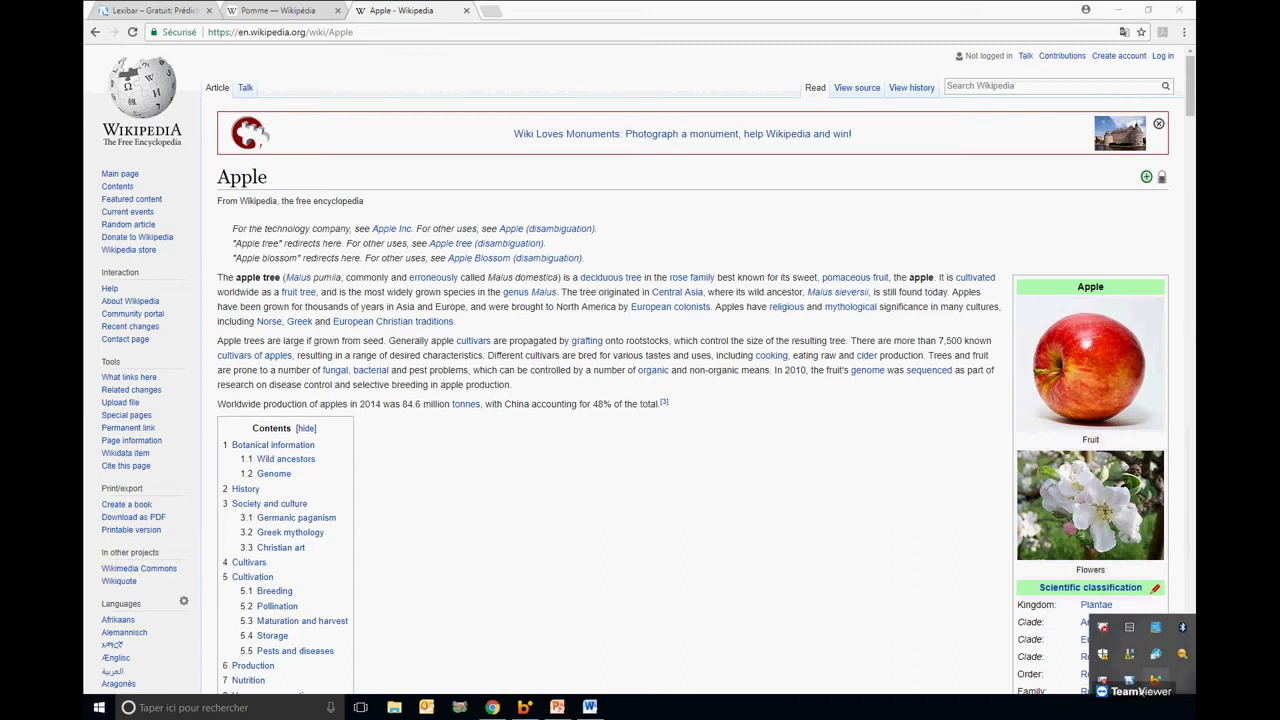
Enable Illustrations among the help functions in Lexibar's settings and close the settings.
right_click(1133, 688)
left_click(1100, 611)
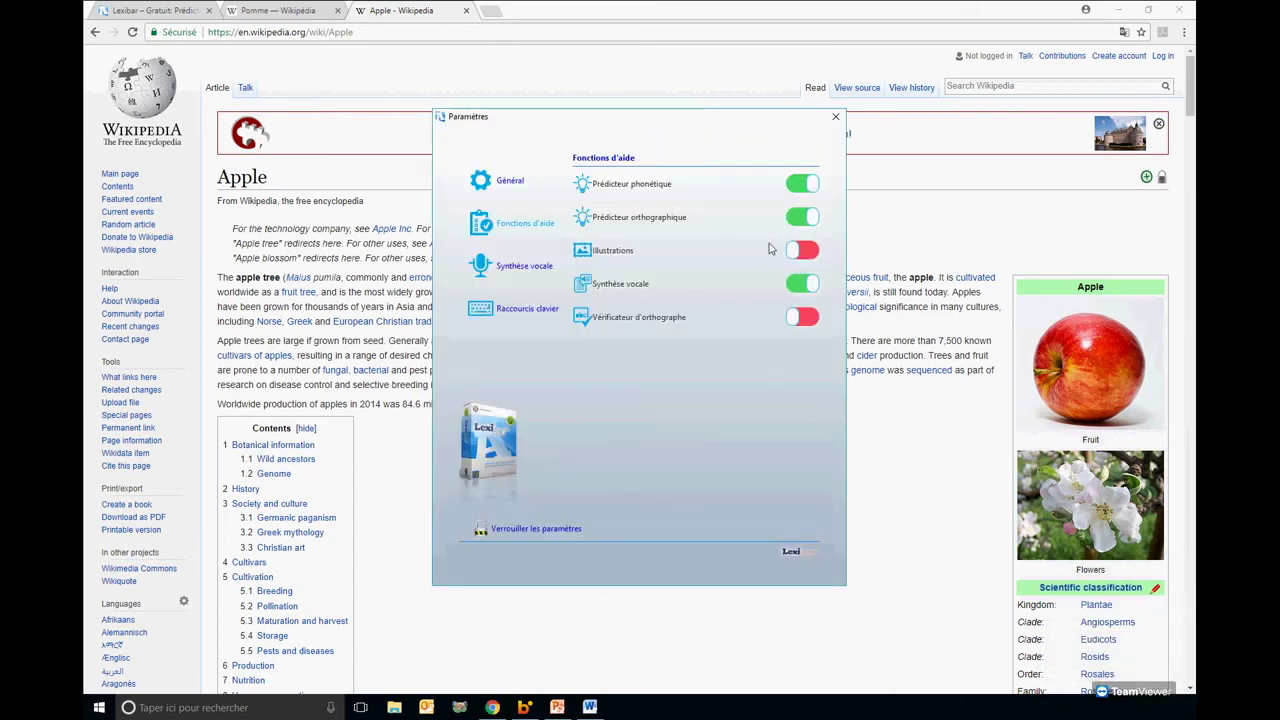
left_click(805, 251)
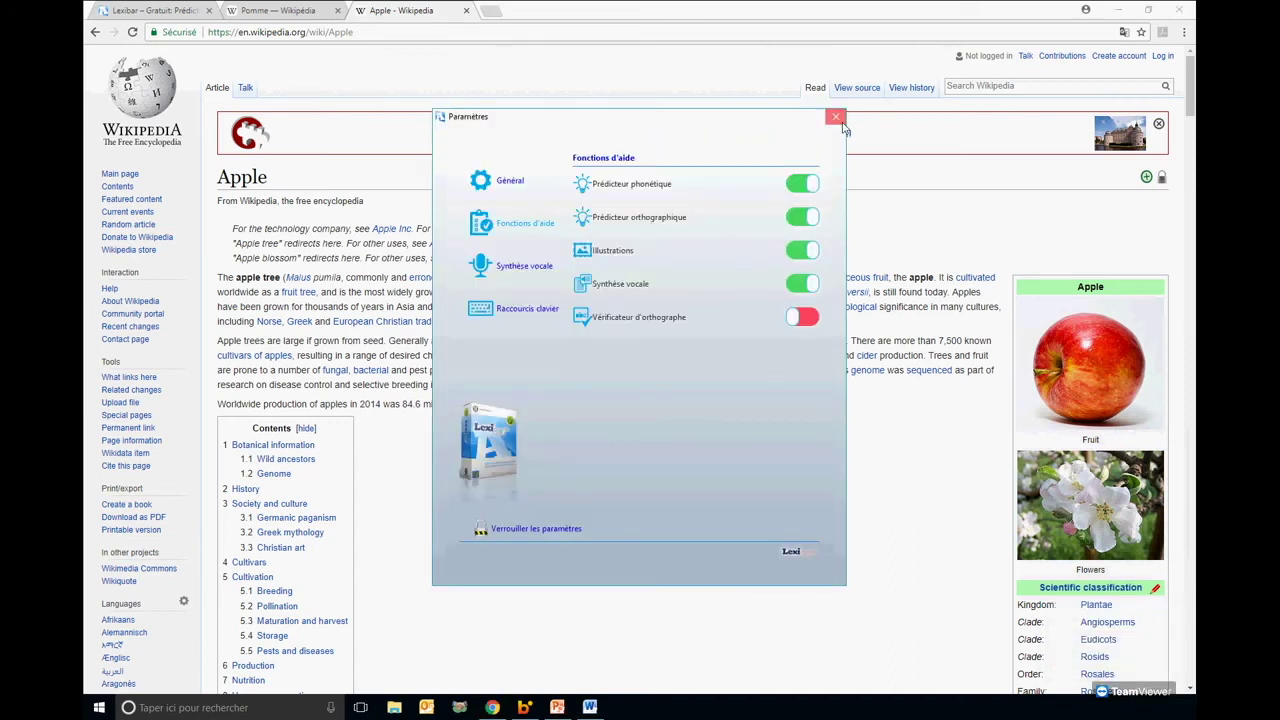
left_click(836, 117)
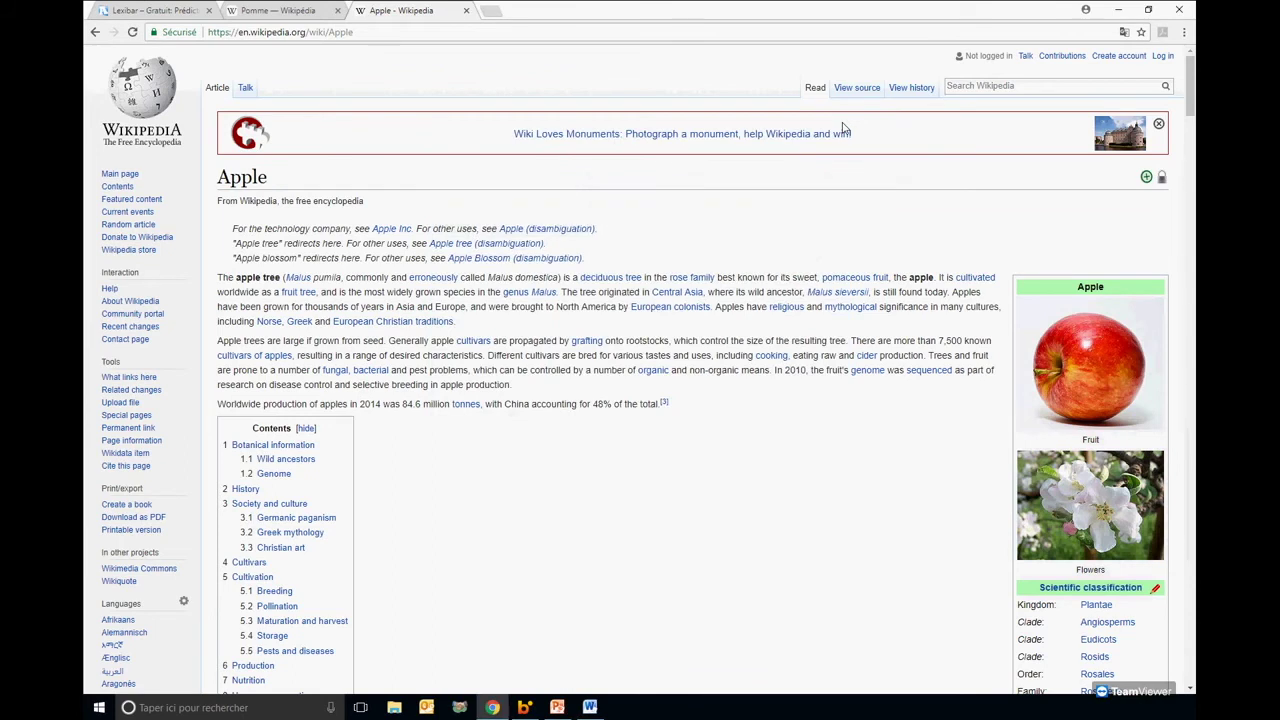
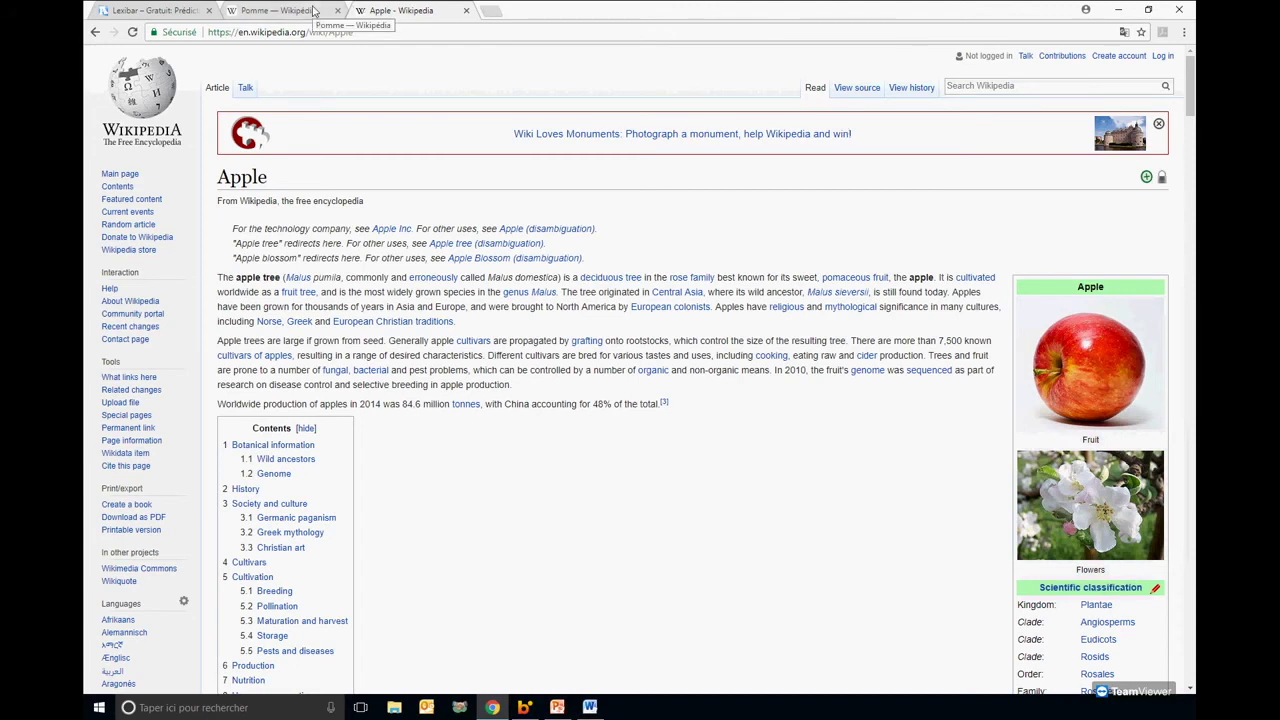
Open the first two paragraphs of the French Pomme article in the reading window and look through the illustrated text.
left_click(312, 10)
left_click(607, 451)
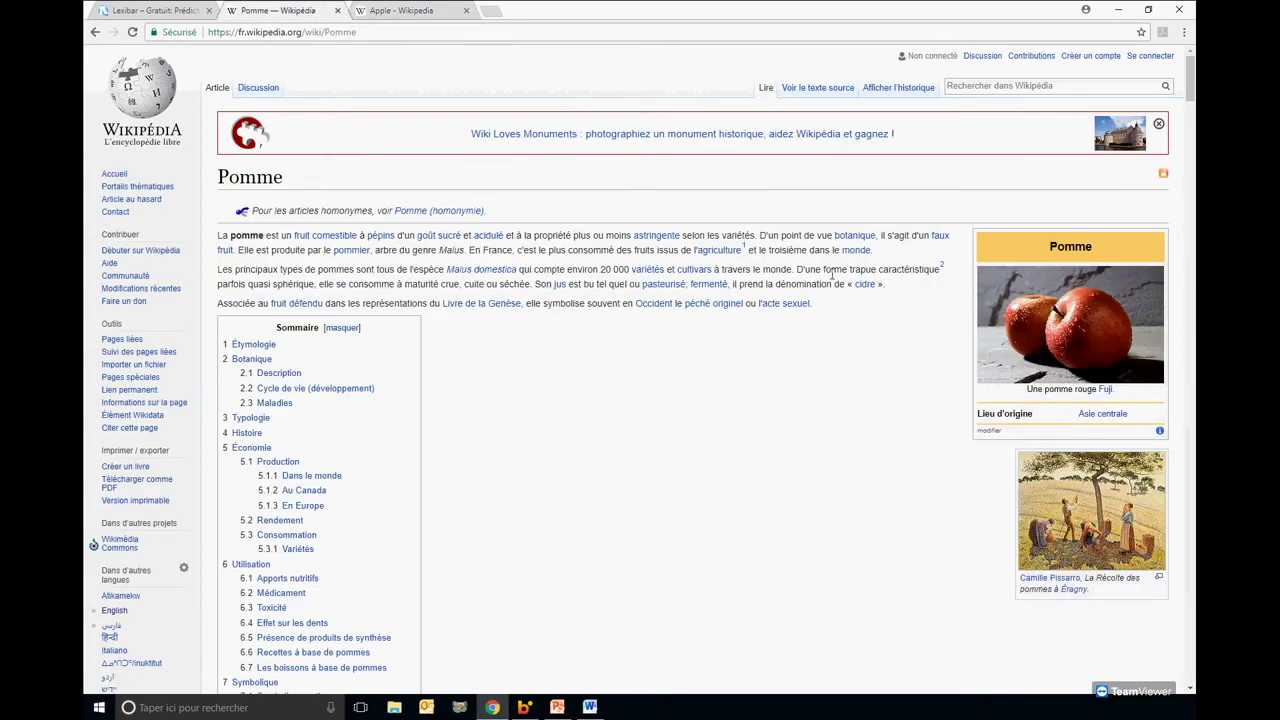
left_click_drag(897, 289, 219, 242)
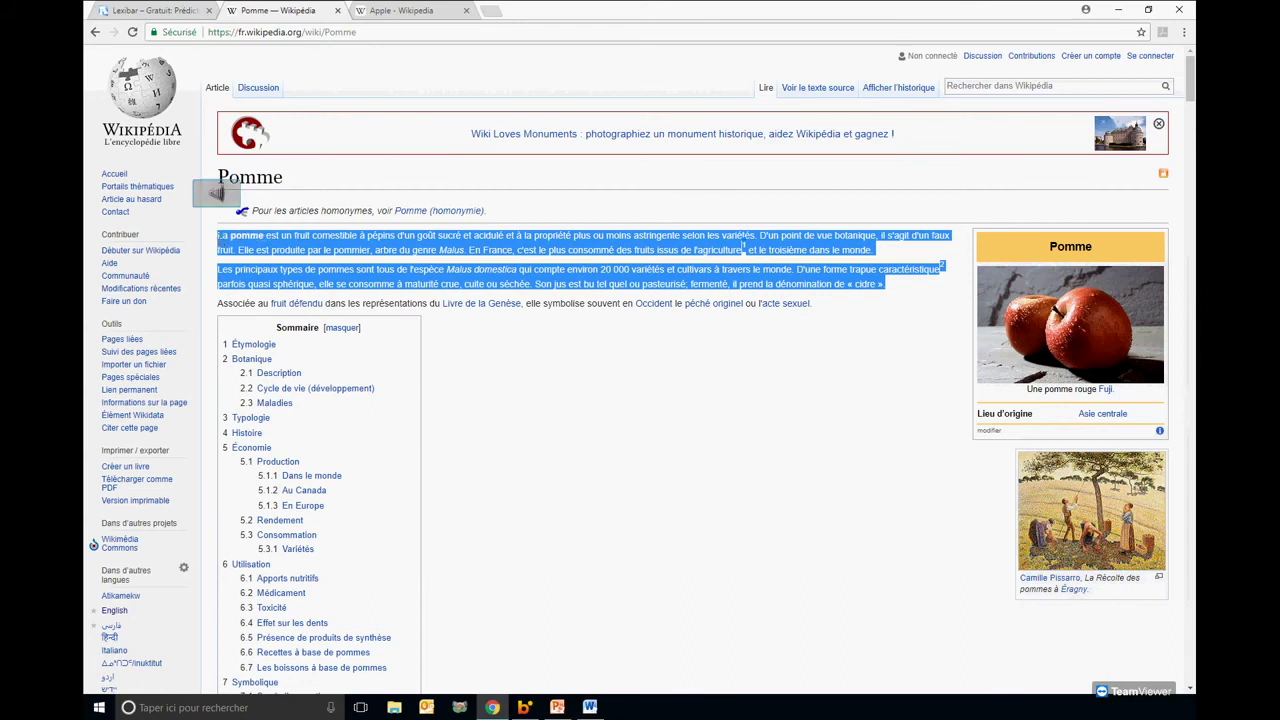
left_click(215, 193)
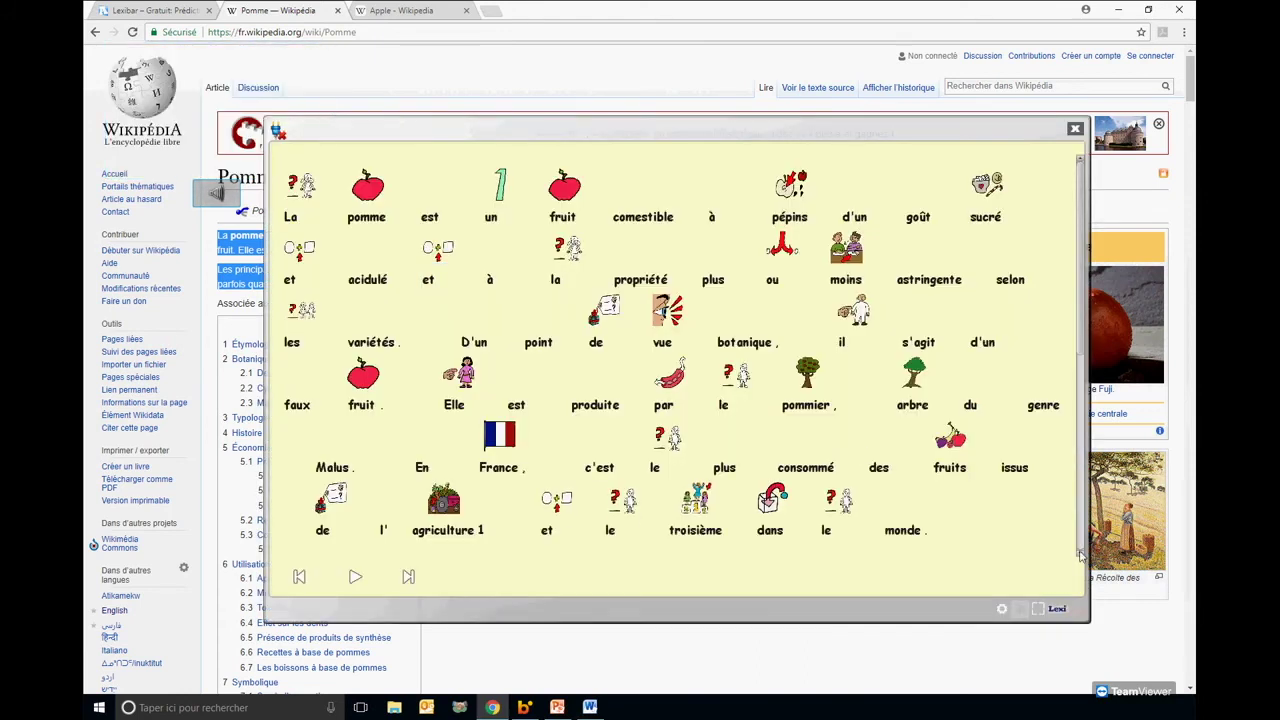
left_click_drag(1082, 344, 1080, 477)
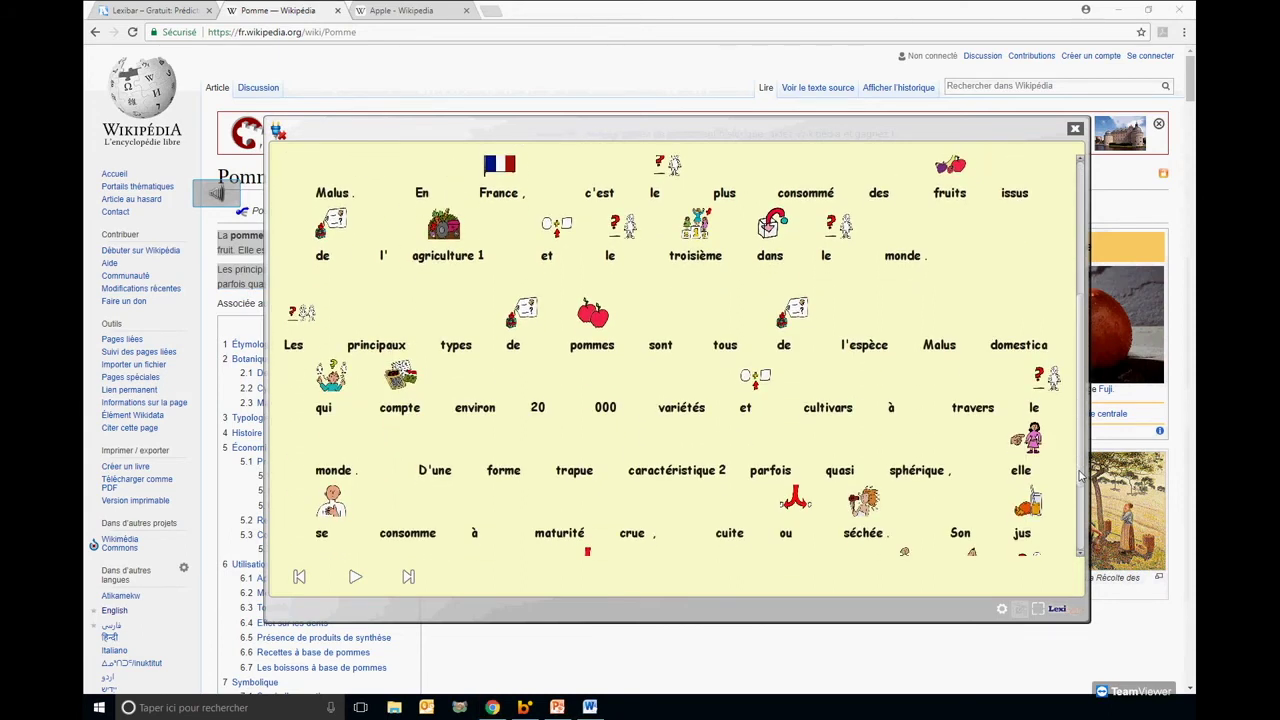
left_click_drag(1080, 477, 1064, 593)
left_click_drag(1055, 525, 1049, 318)
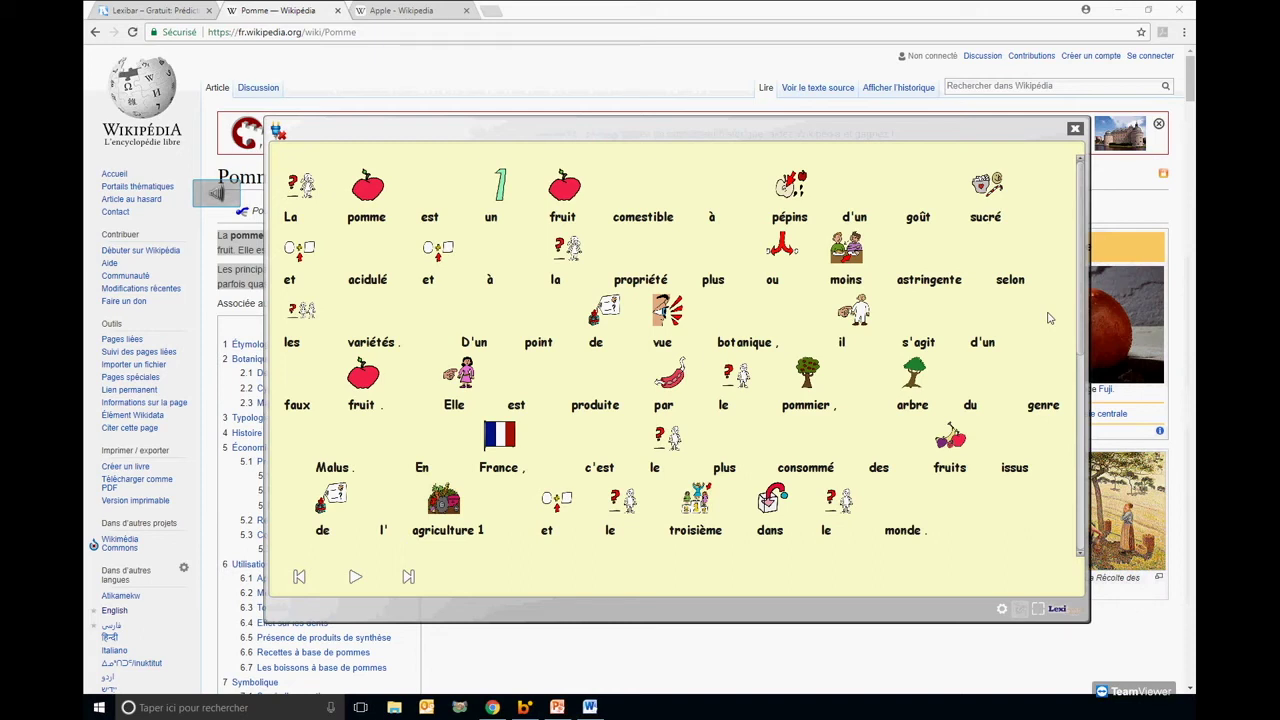
Turn off the images in the reading window of the French Pomme text and close the window.
left_click(1001, 608)
mouse_move(1085, 269)
left_mouse_down()
mouse_move(1095, 350)
mouse_move(1104, 273)
left_mouse_up()
left_click(1001, 608)
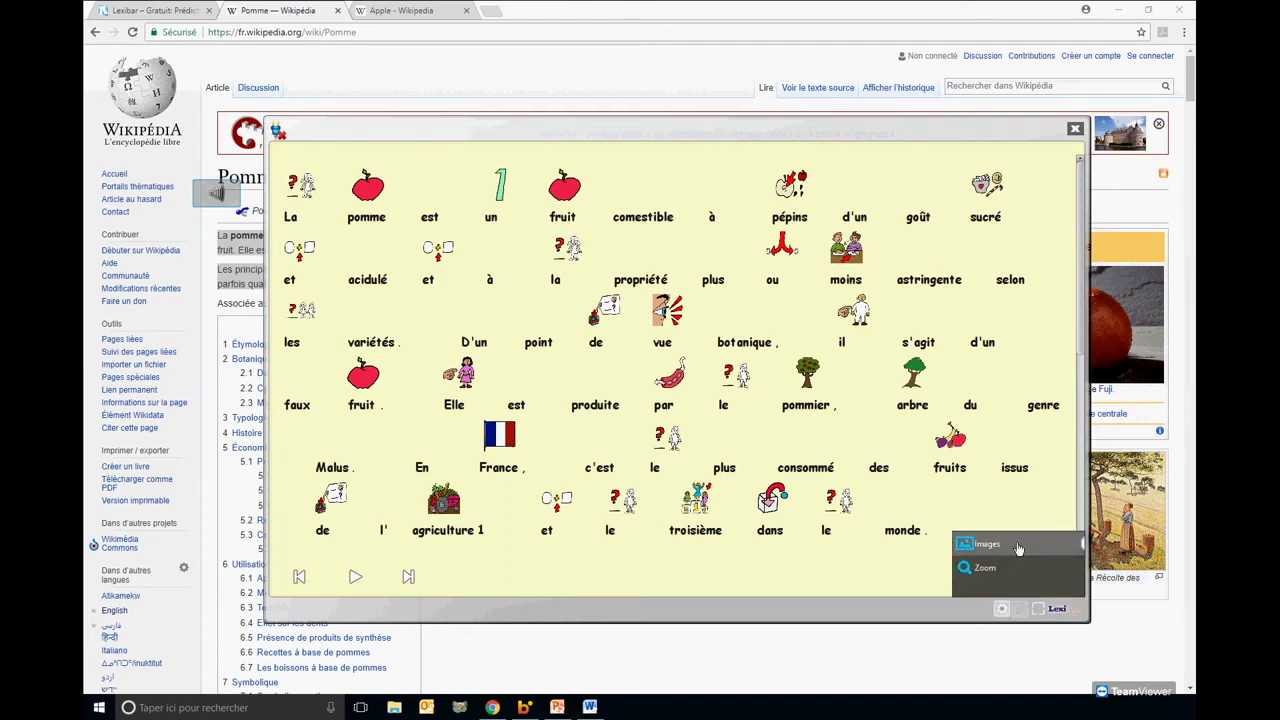
left_click(1063, 543)
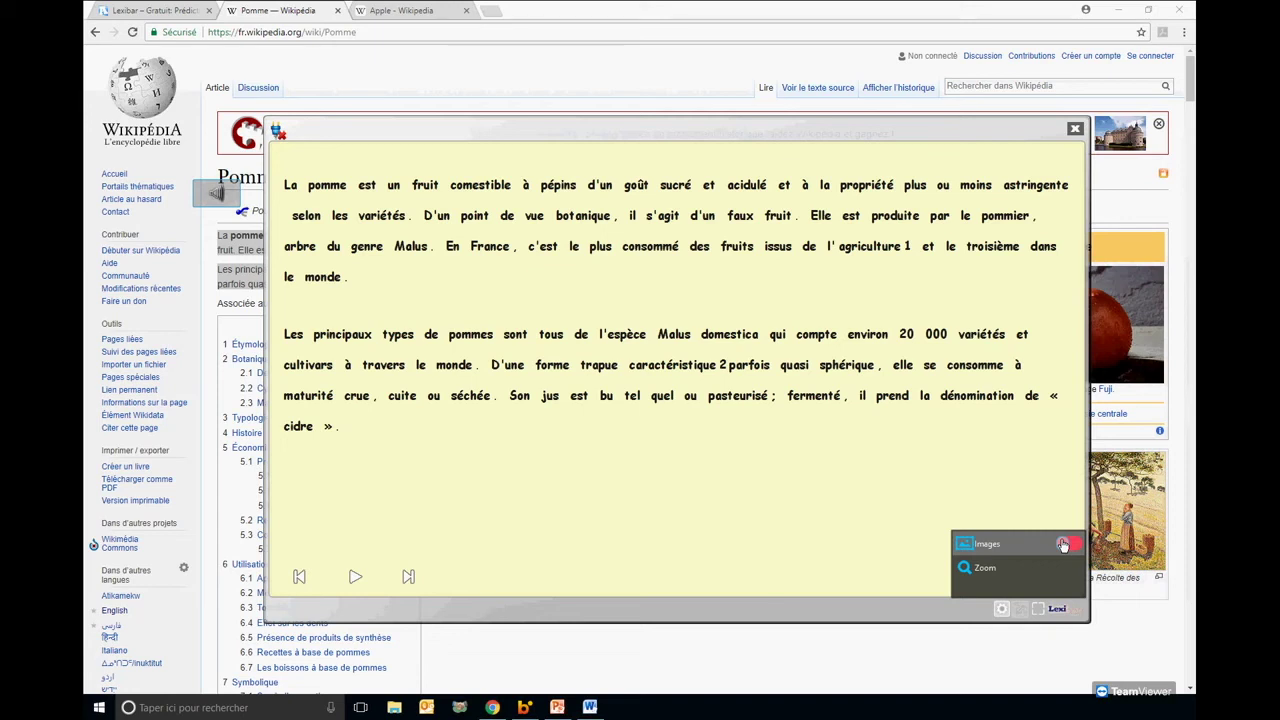
left_click(1075, 130)
Switch to the English Apple article and open its first paragraph in the reading window.
left_click(378, 10)
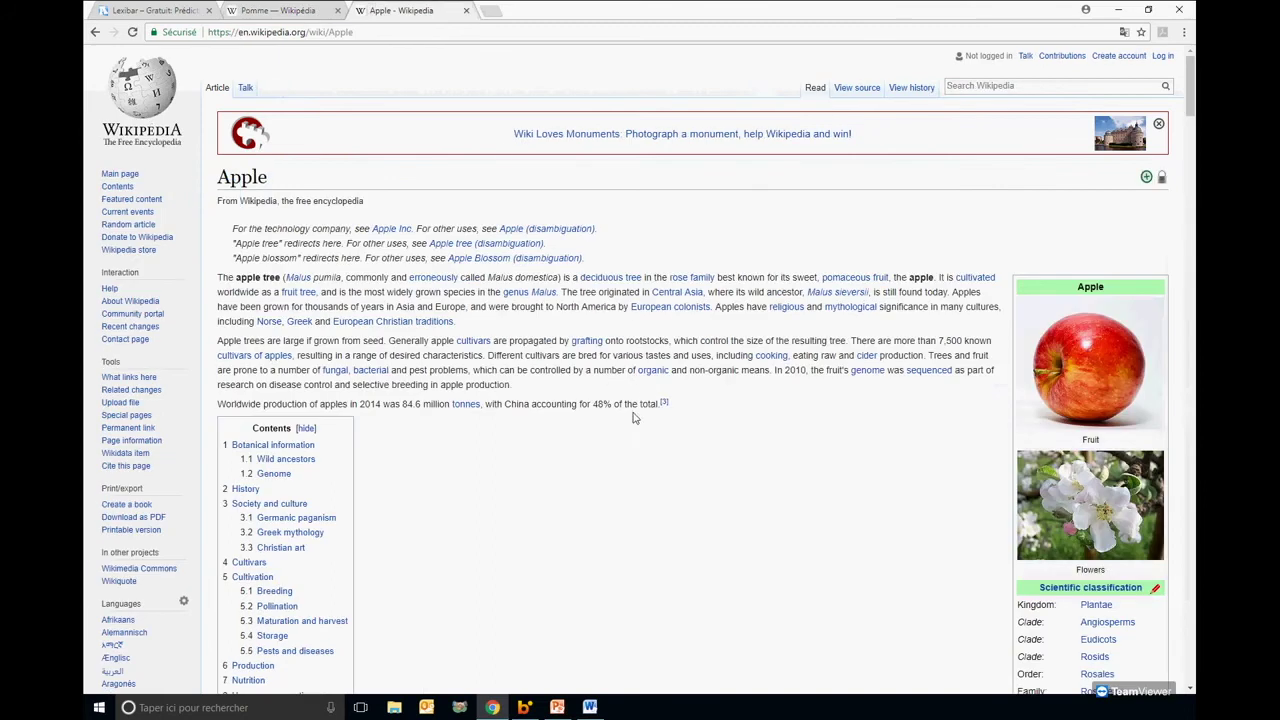
left_click_drag(500, 330, 218, 272)
left_click(217, 232)
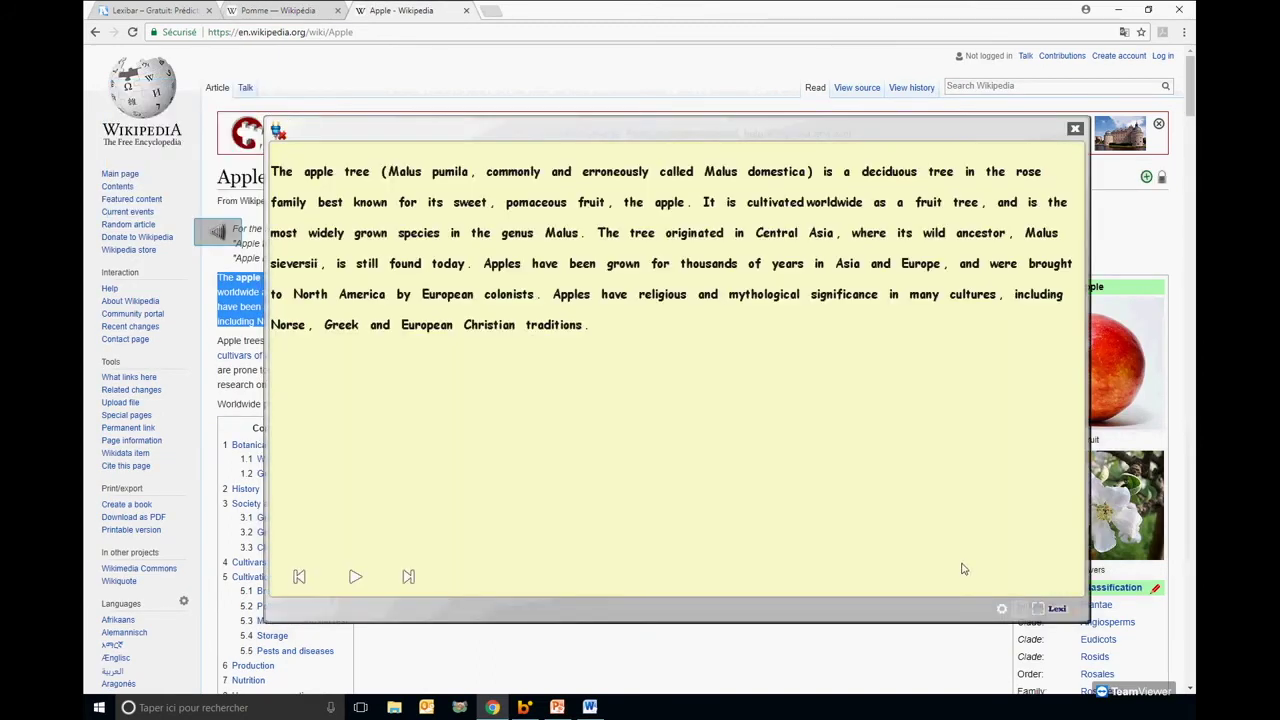
Turn on the pictures in the reading window for the English Apple paragraph, look through the text and close the window.
left_click(1000, 611)
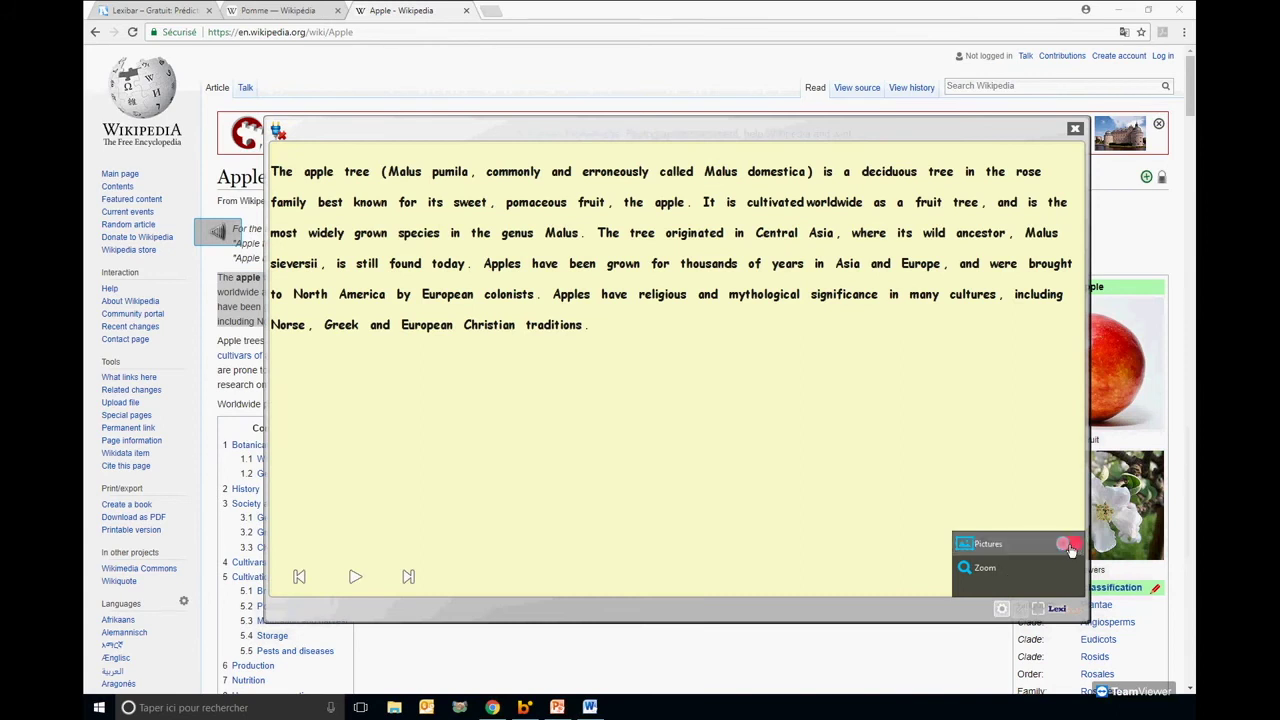
left_click(1068, 545)
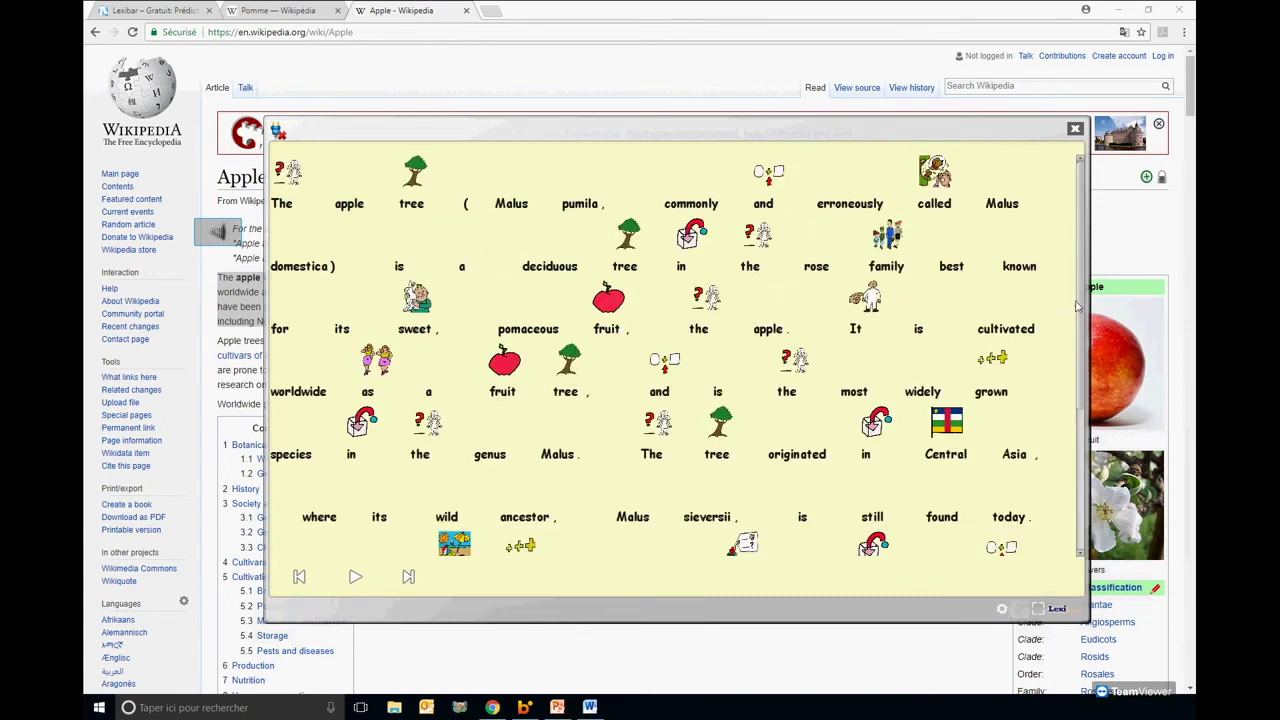
left_click_drag(1082, 308, 1059, 325)
left_click(1075, 128)
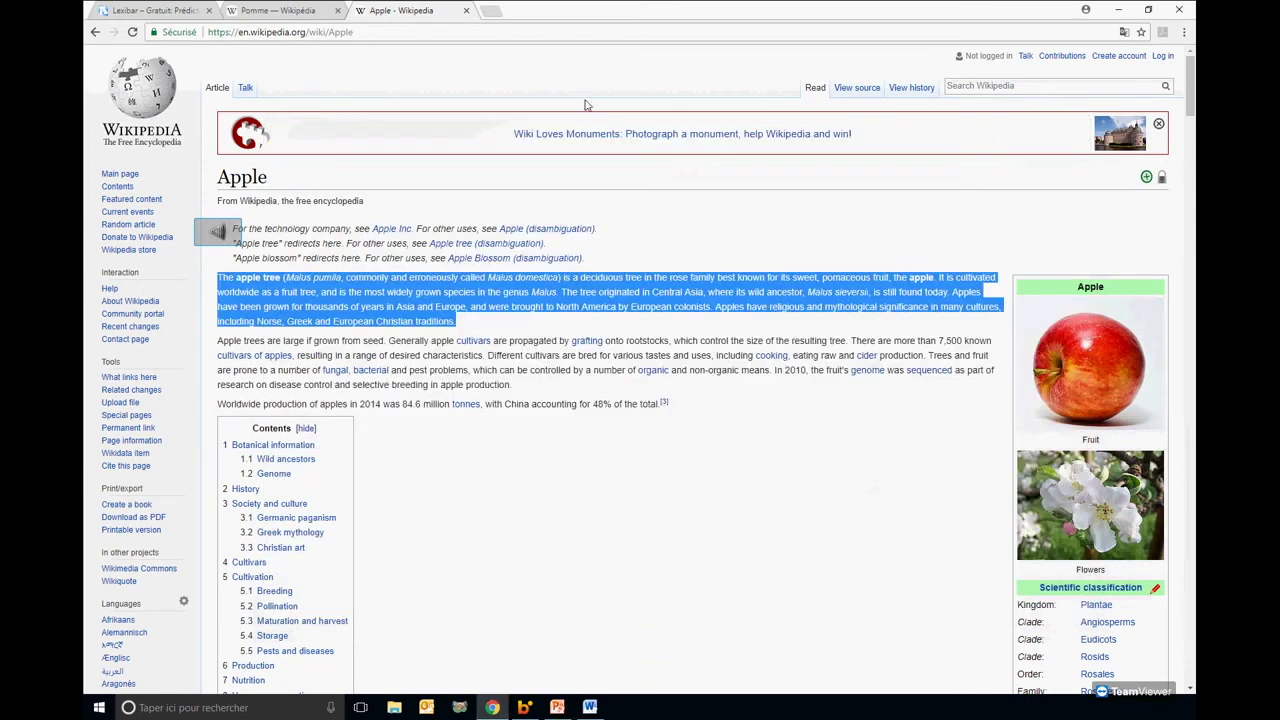
Switch to the Word document and undo the word corrections back to "Le veu es po kan je soufe desu.".
left_click(589, 707)
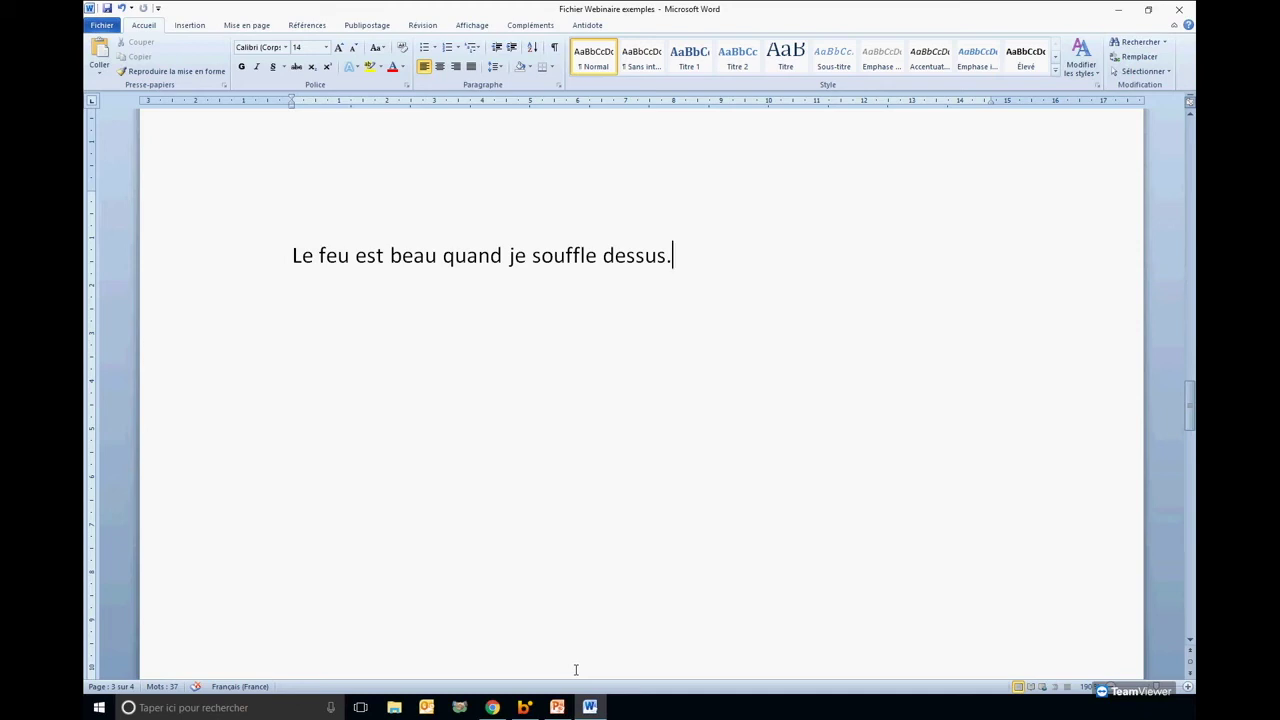
key("ctrl+z")
key("ctrl+z")
key("ctrl+z")
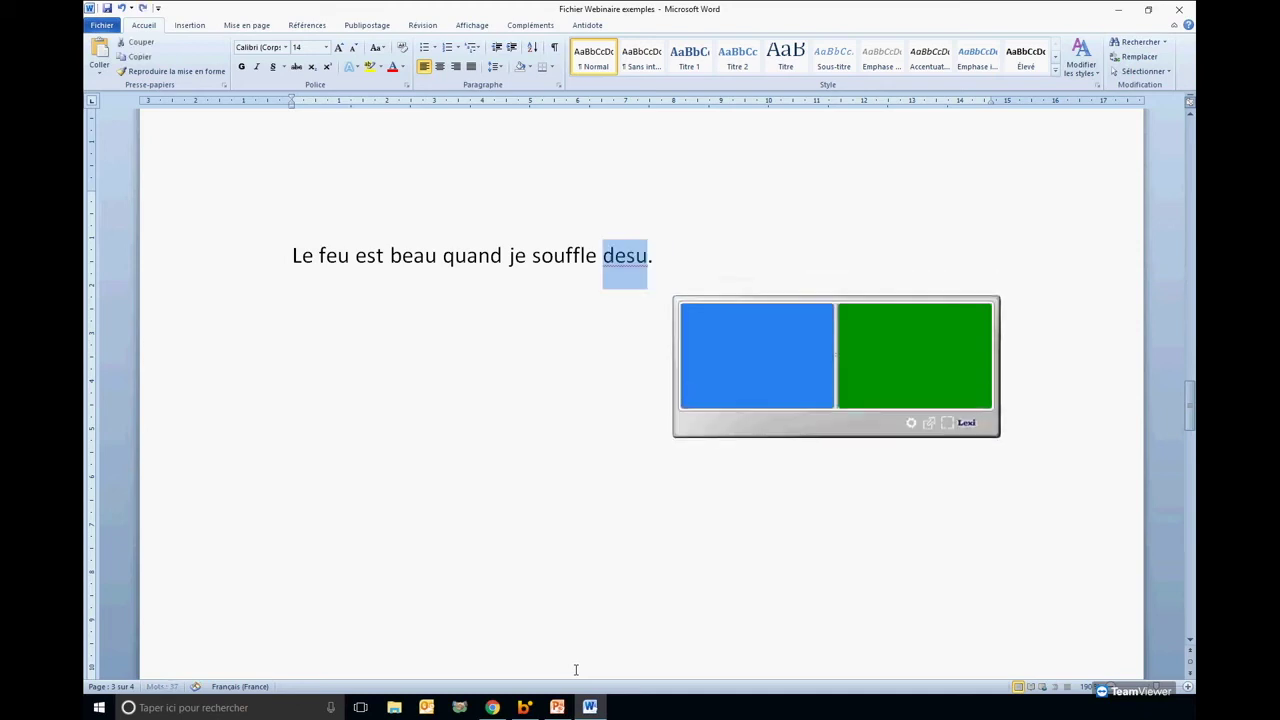
key("ctrl+z")
key("ctrl+z")
key("ctrl+z")
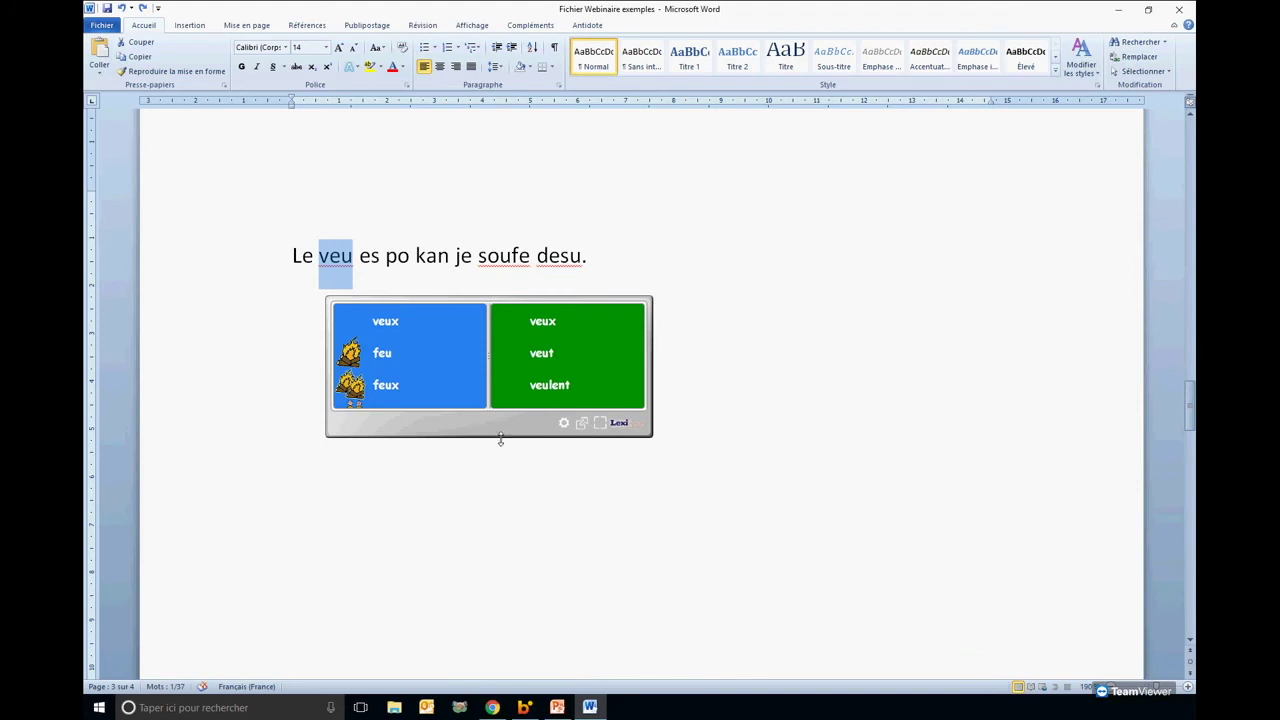
Make the prediction window taller and replace "veu" with the suggestion "feu".
left_click_drag(500, 440, 504, 469)
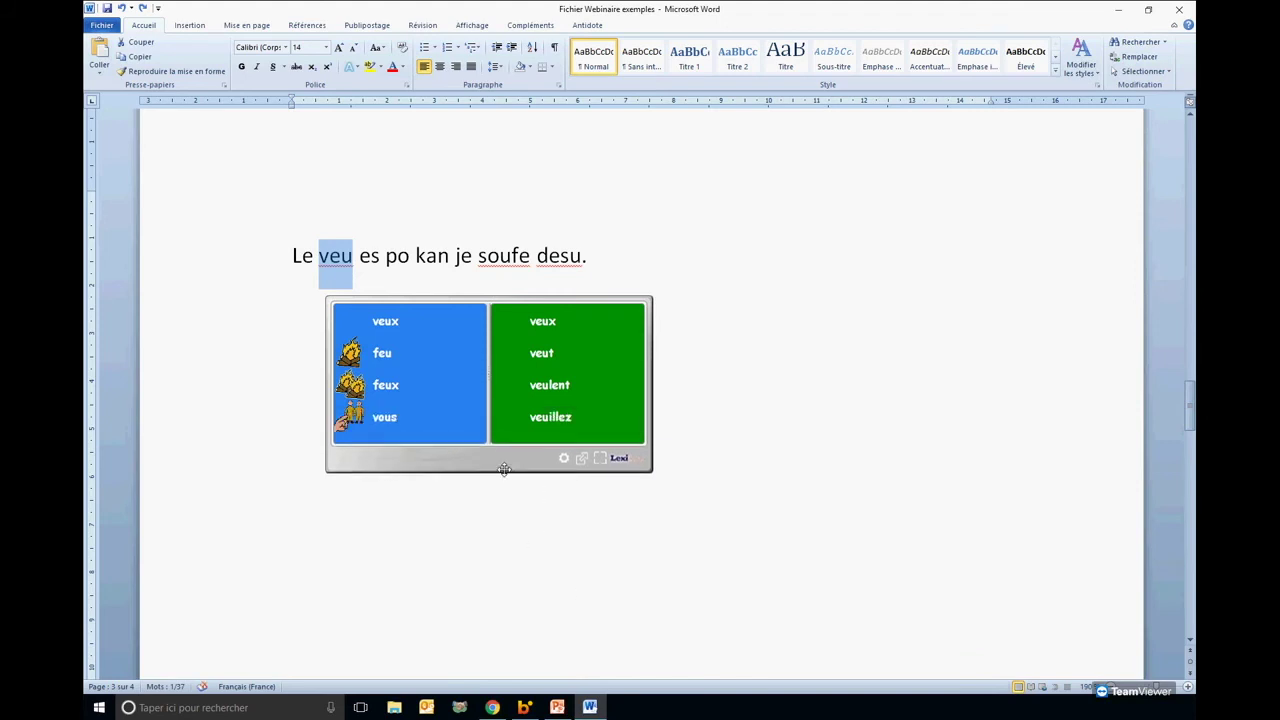
left_click(341, 256)
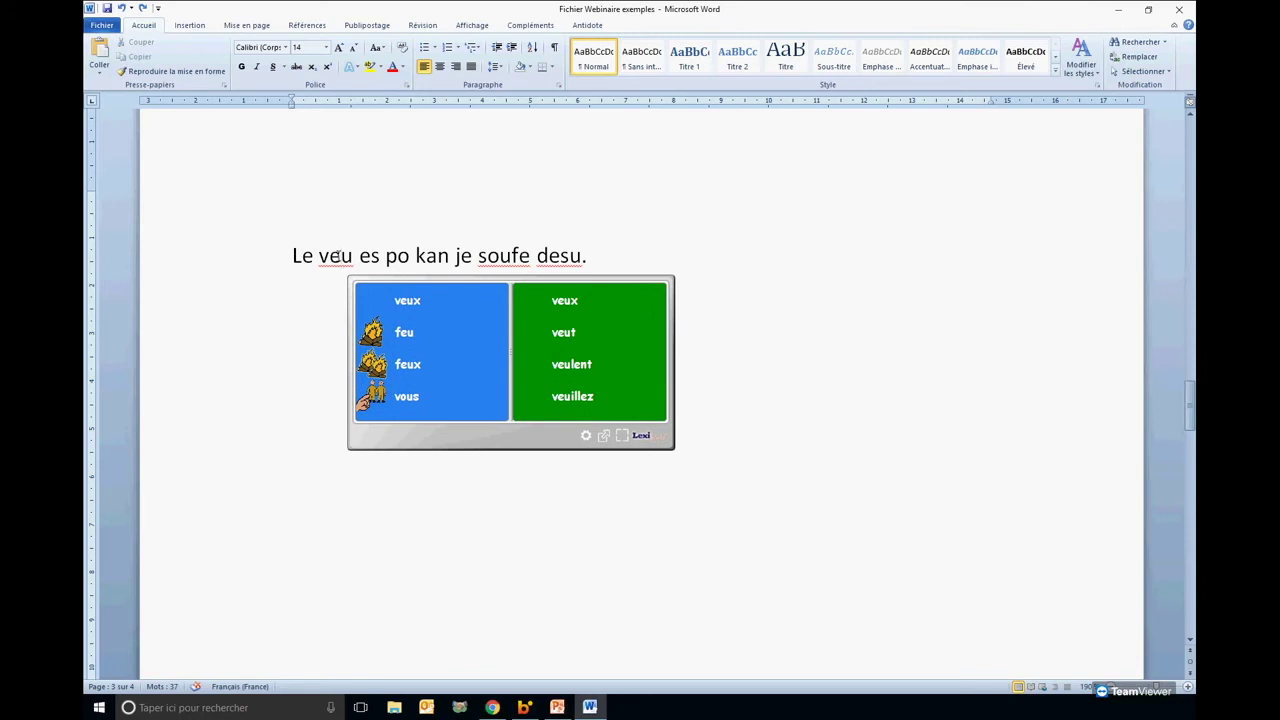
key("Down")
key("Down")
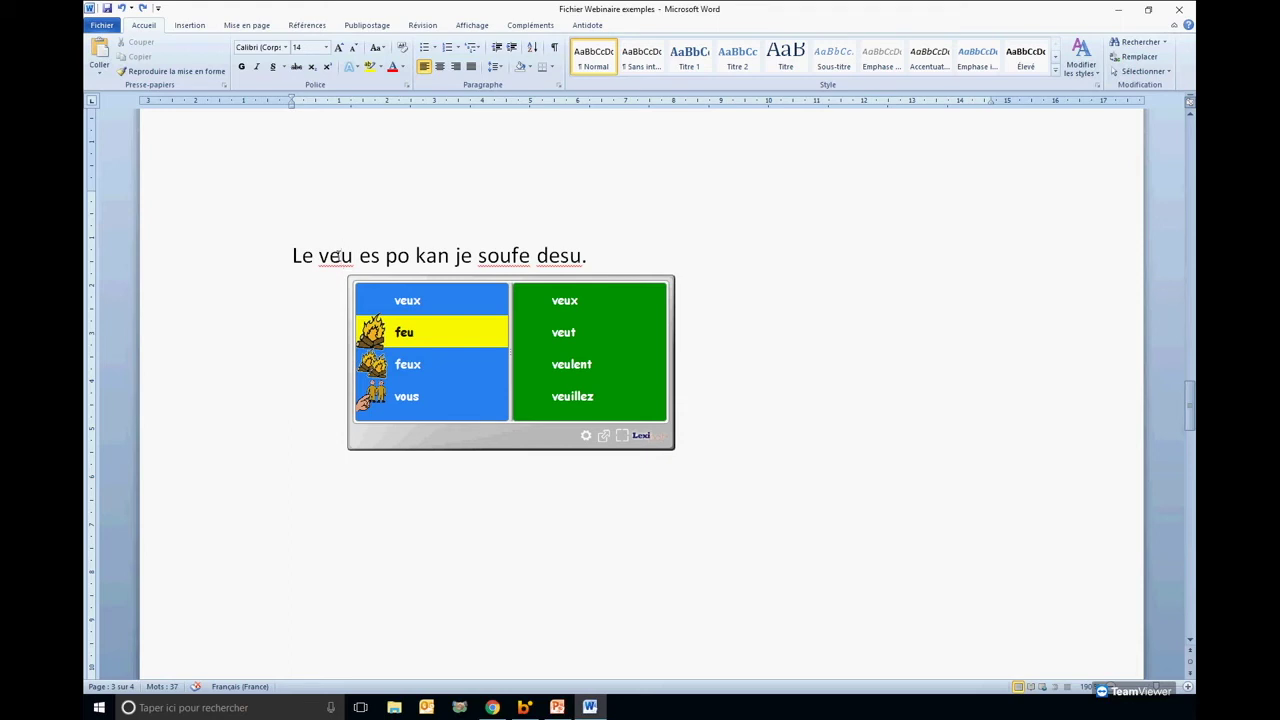
key("Return")
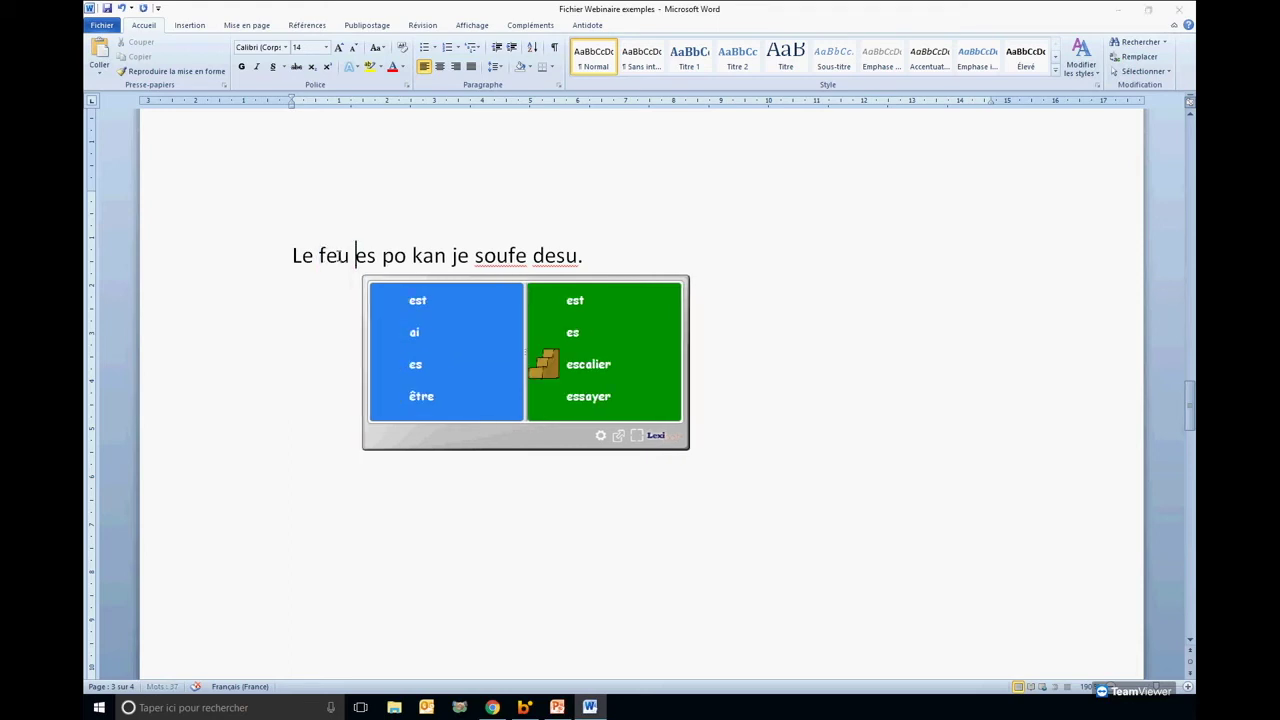
Bring up the suggestions for "po", make the prediction window taller and increase its zoom slightly.
key("Right")
key("Right")
key("Right")
key("Right")
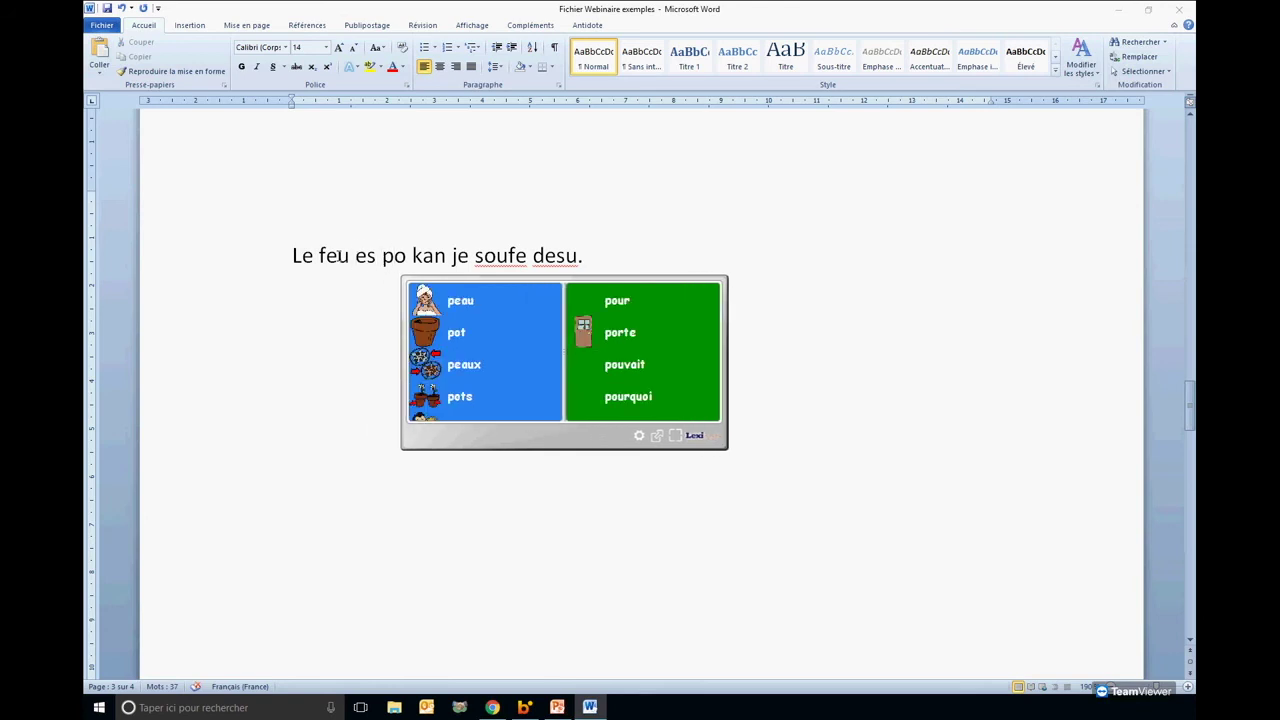
left_click_drag(459, 449, 466, 490)
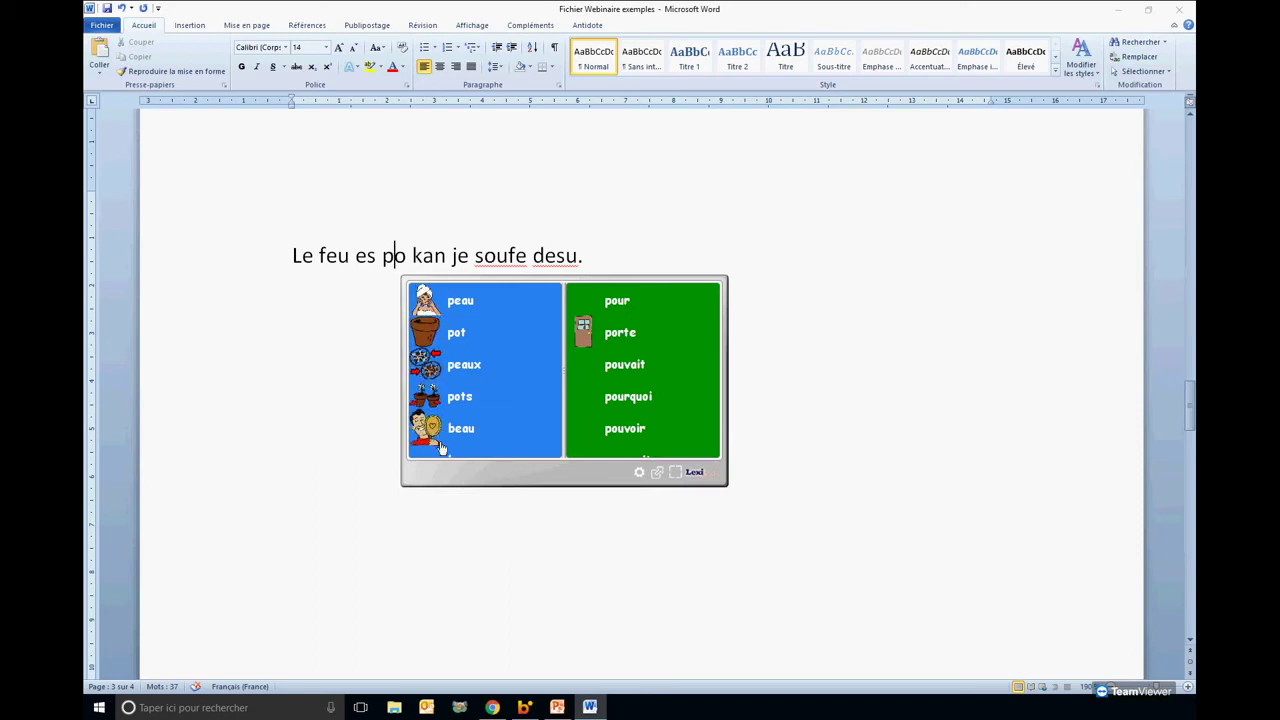
left_click(641, 473)
mouse_move(662, 432)
left_click_drag(664, 433, 678, 434)
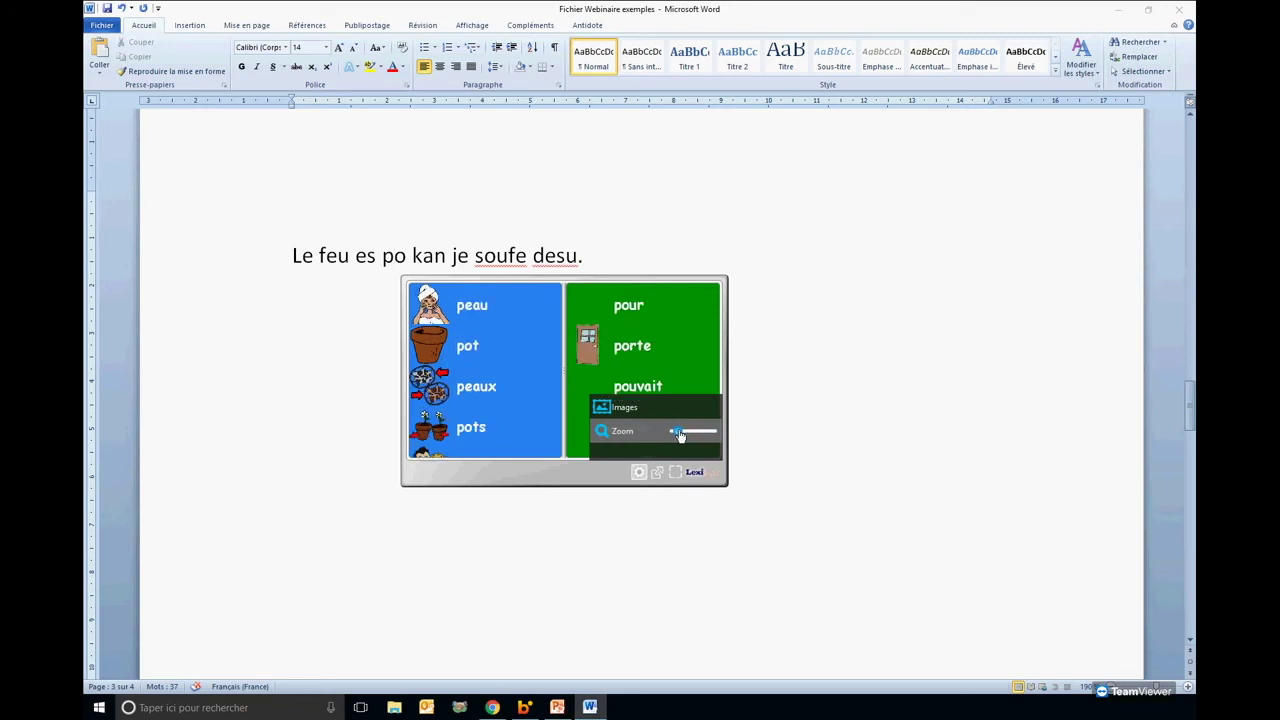
left_click_drag(531, 487, 527, 529)
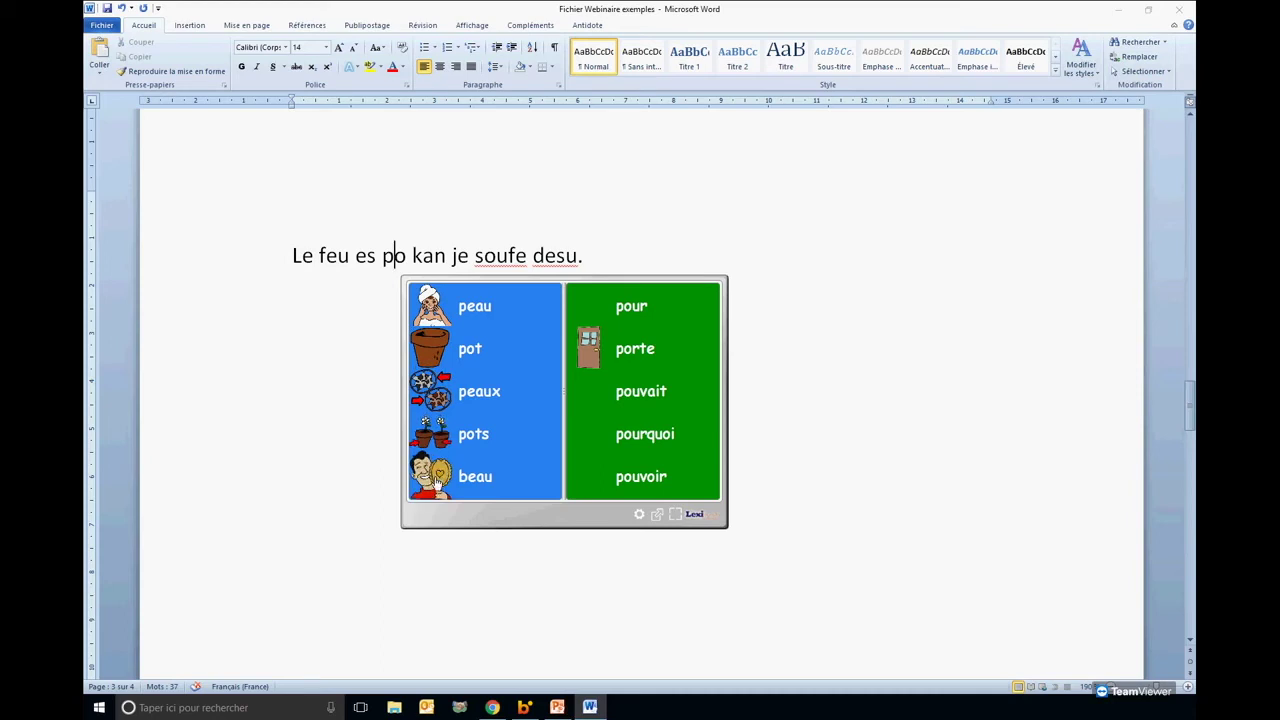
Use the illustrated suggestions to replace "po" with "beau", "kan" with "quand" and "desu" with "dessus".
scroll(440, 475, "down", 2)
left_click_drag(469, 416, 464, 468)
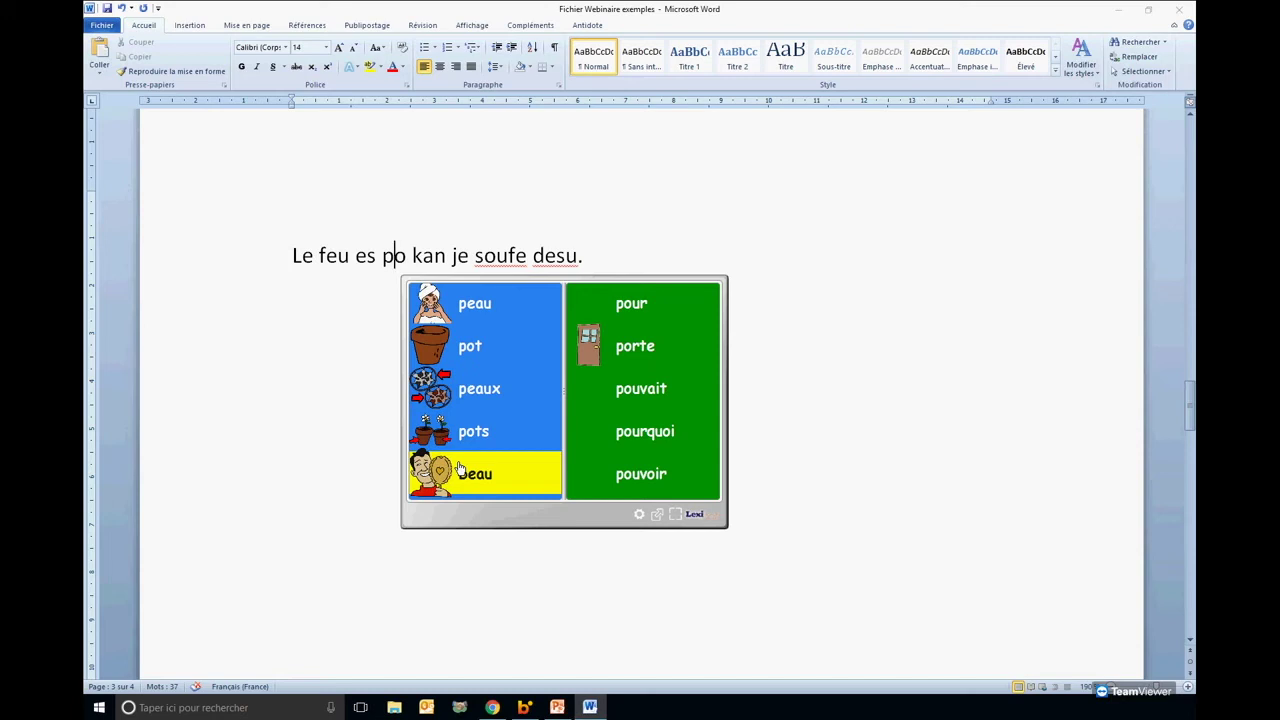
left_click(460, 470)
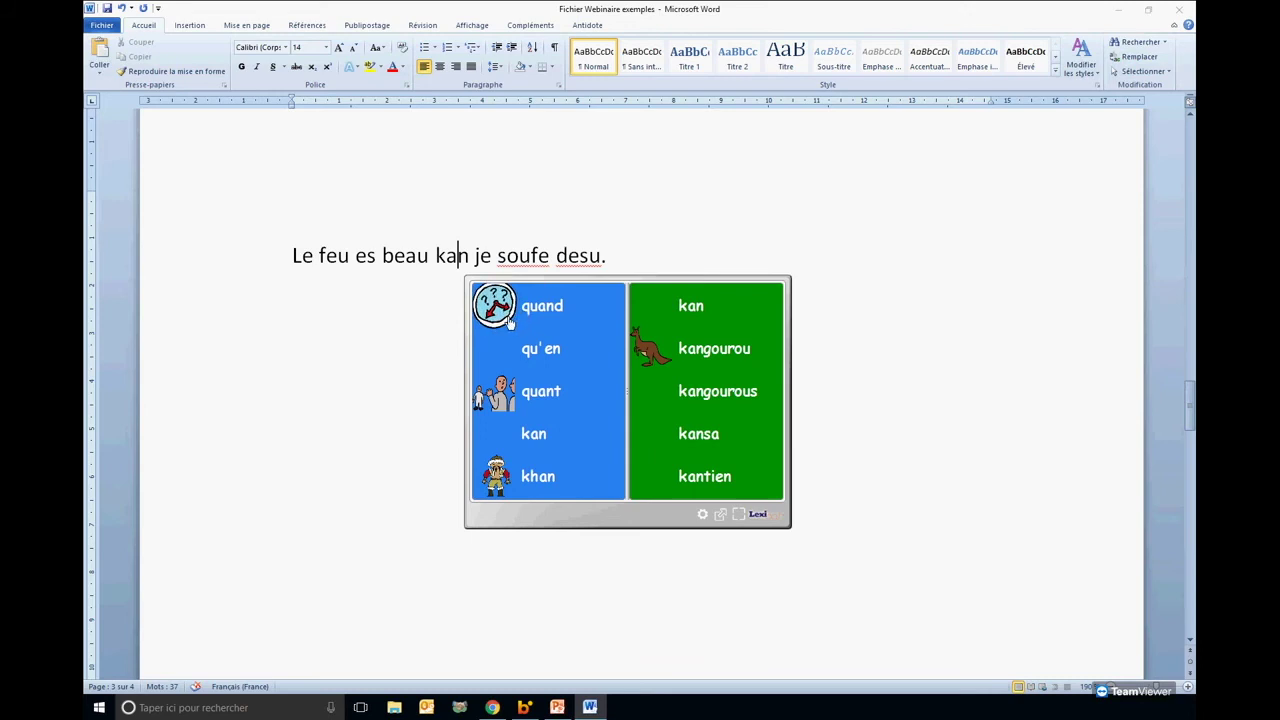
left_click(510, 318)
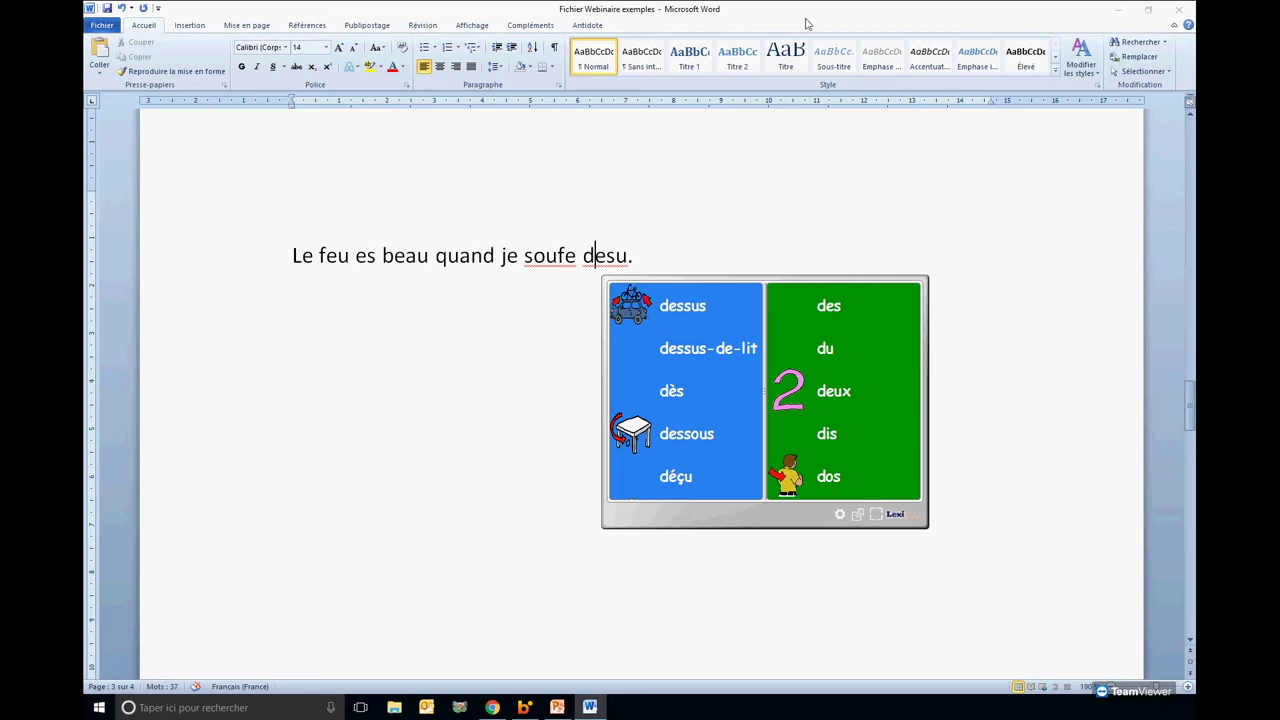
left_click(715, 309)
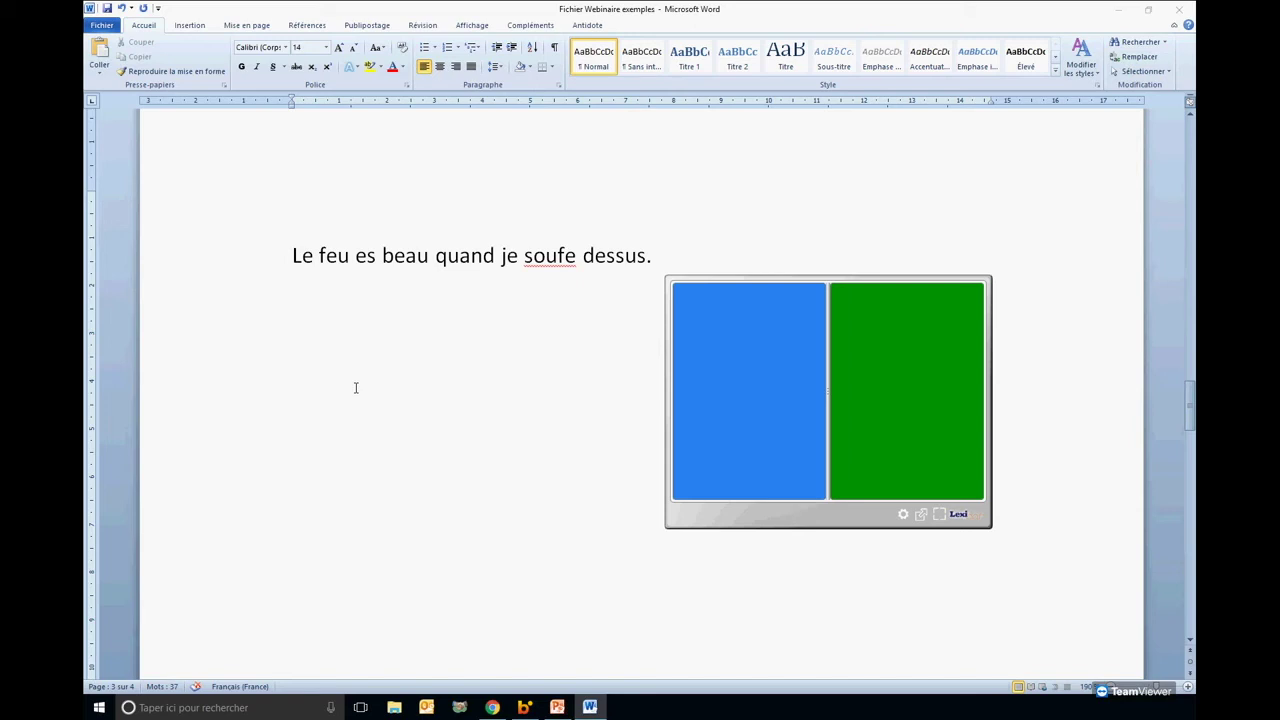
Bring up the suggestions for "dessus" and turn the prediction window's images off and back on.
left_click(638, 255)
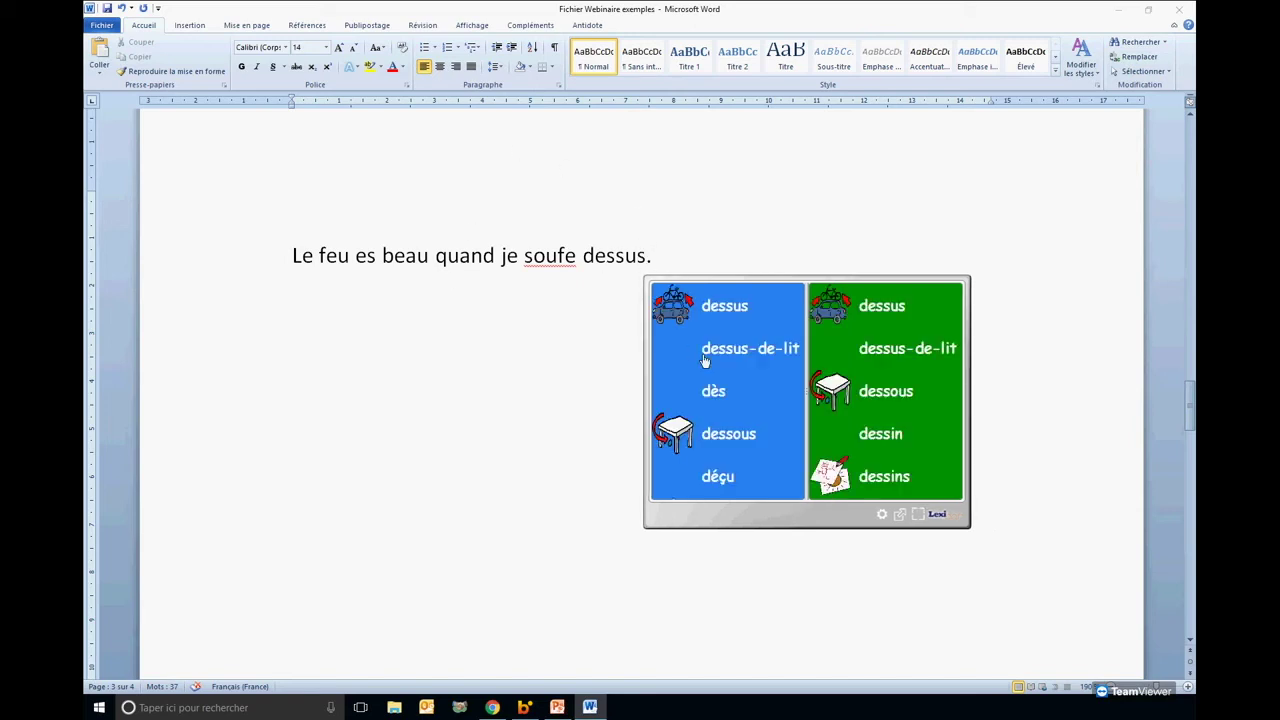
left_click(882, 512)
left_click(949, 451)
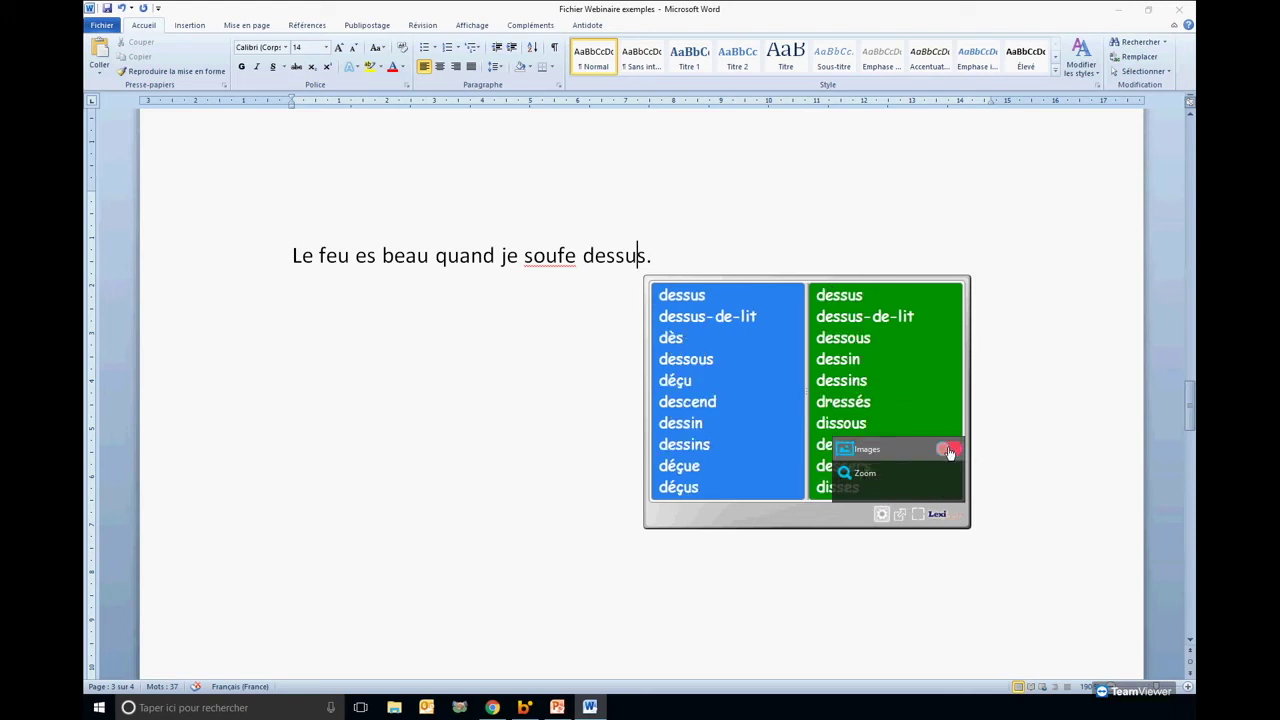
left_click(949, 451)
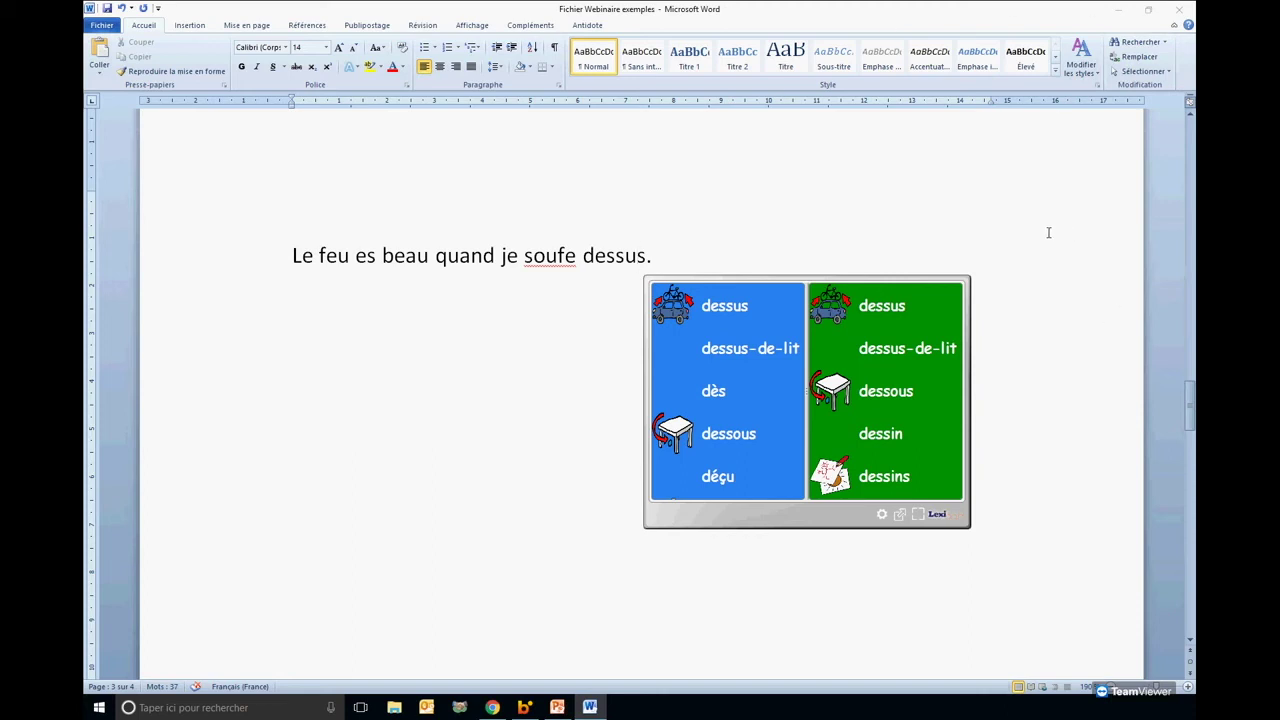
Enable the spelling checker (Vérificateur d'orthographe) among the help functions in Lexibar's settings and close the settings.
key("Up")
left_click(1140, 707)
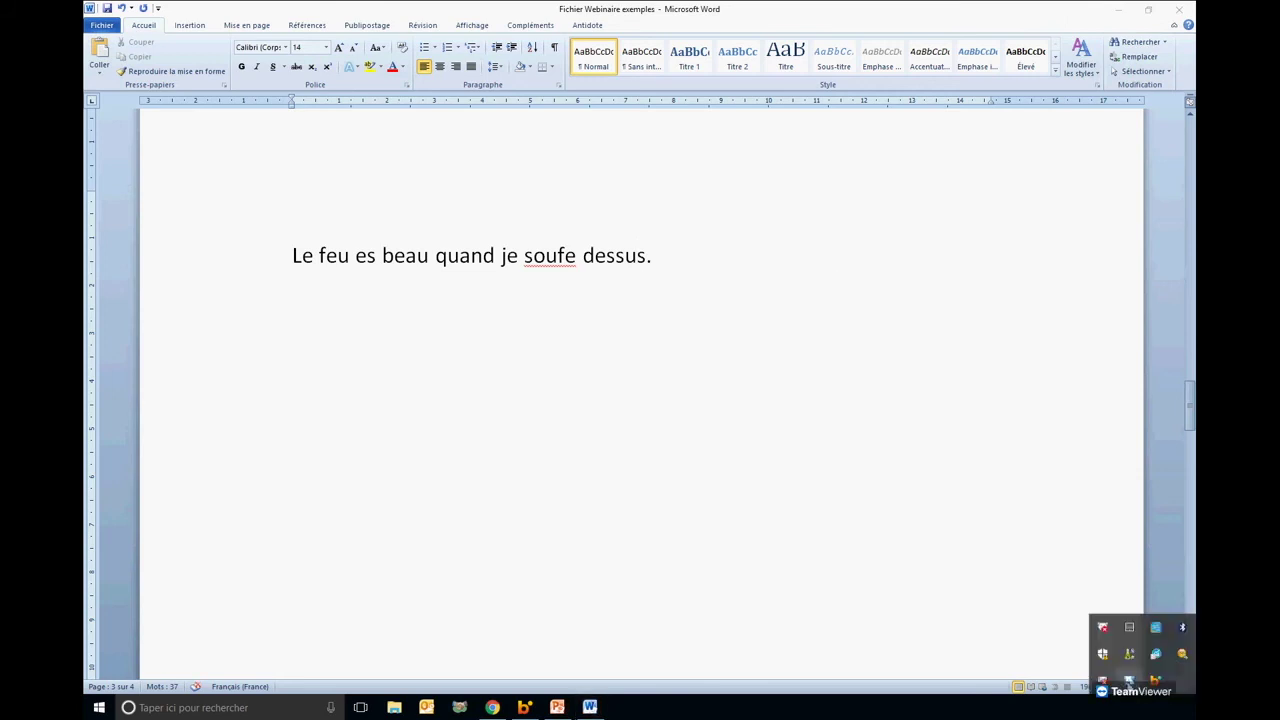
right_click(1128, 688)
left_click(1118, 612)
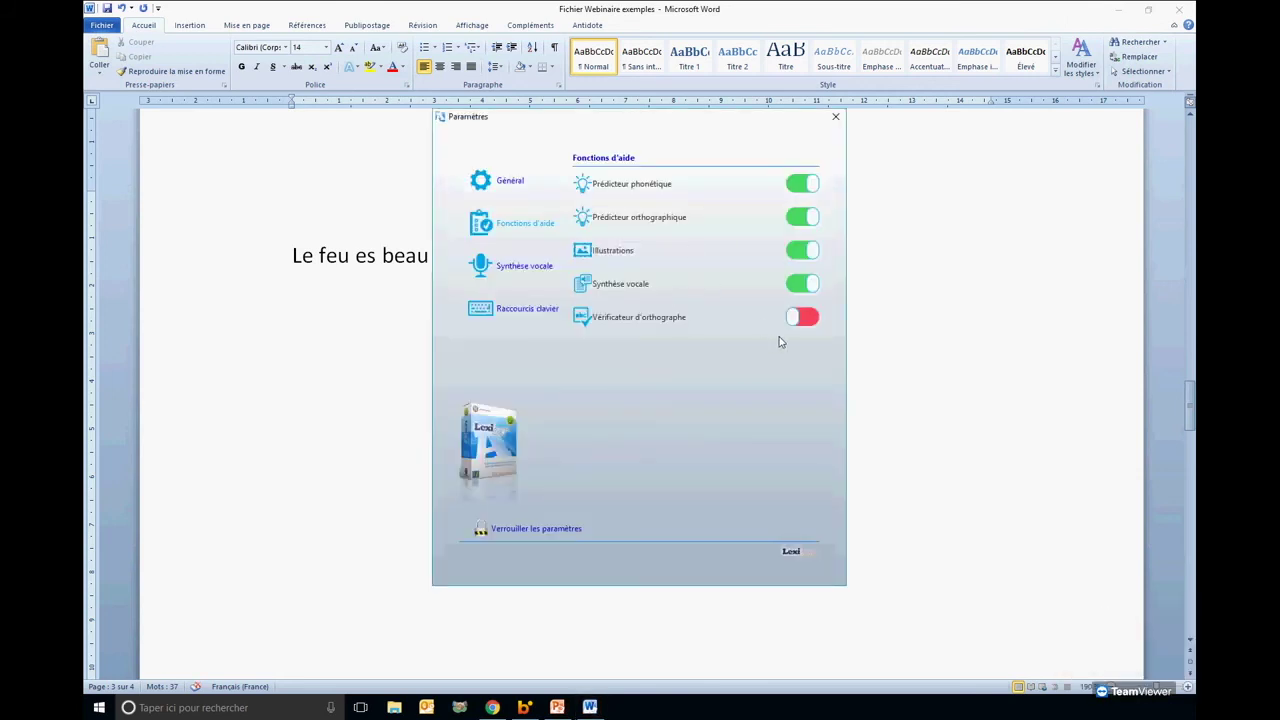
left_click(800, 317)
left_click(836, 116)
Select the sentence "Je veu alé vouair lerkipe de ocker ce souair." on page 4 and open it in the reading window.
scroll(837, 306, "down", 10)
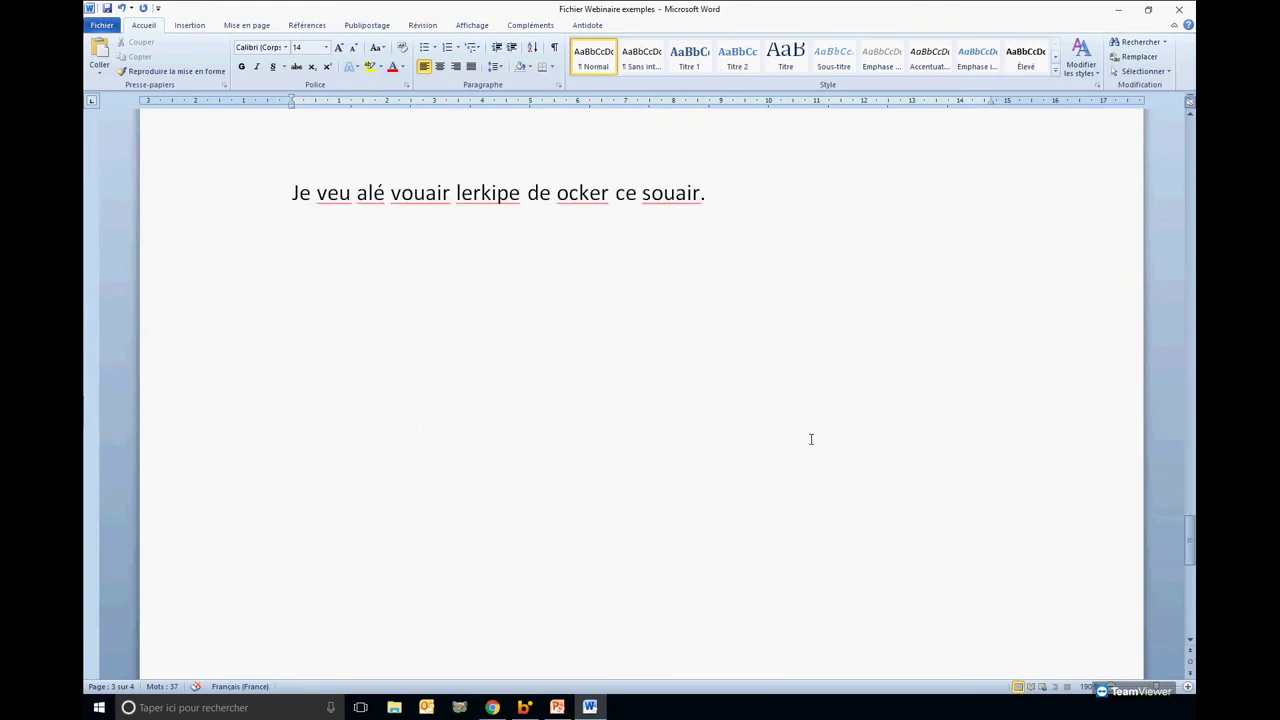
scroll(811, 439, "up", 1)
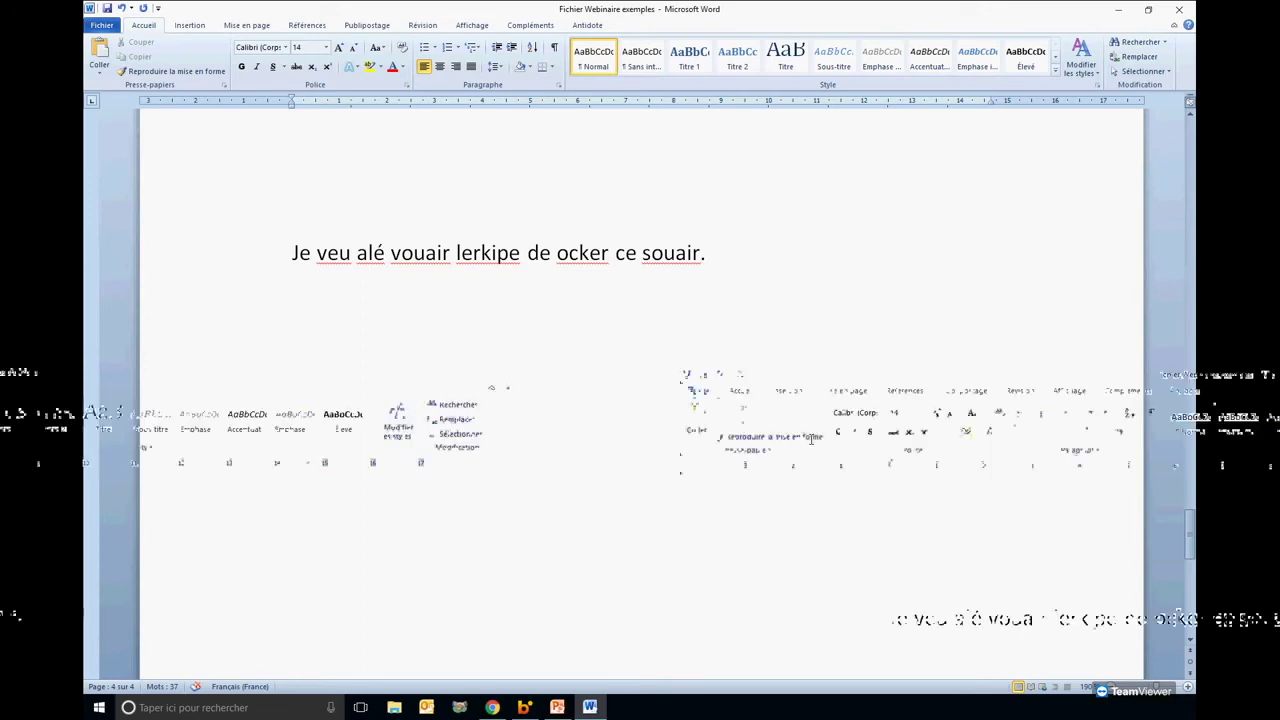
left_click_drag(724, 258, 274, 277)
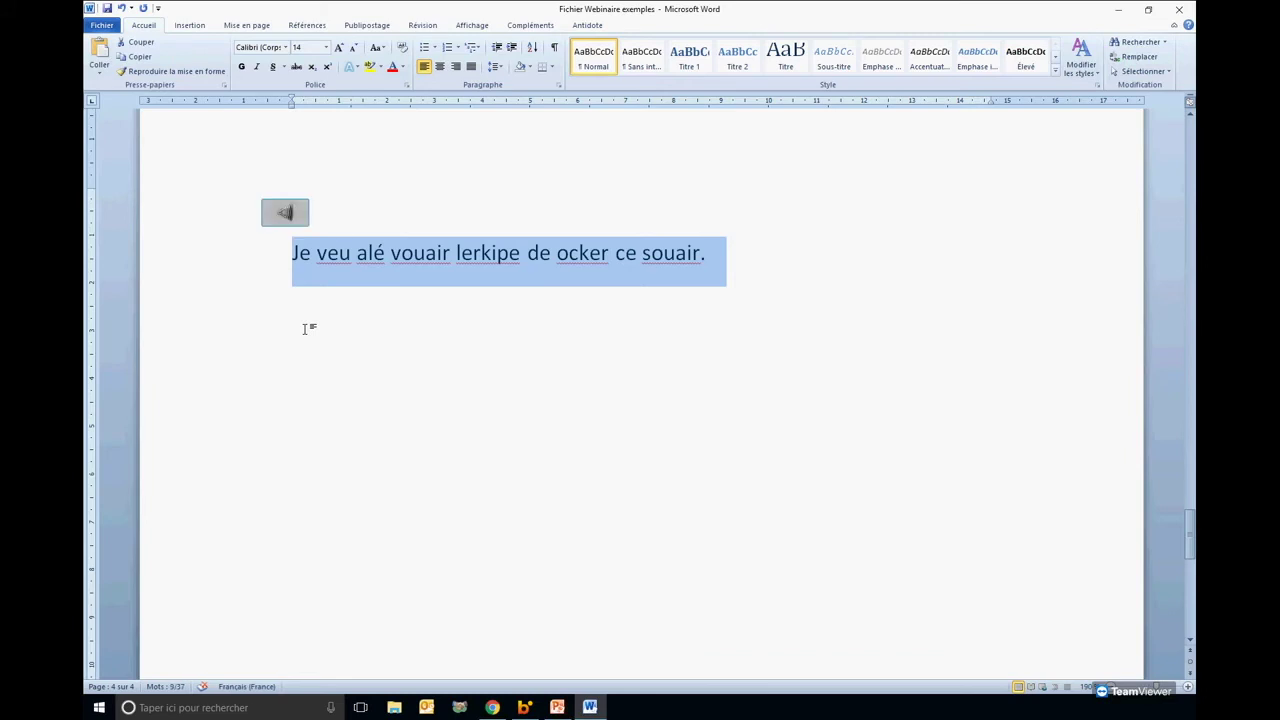
left_click(285, 212)
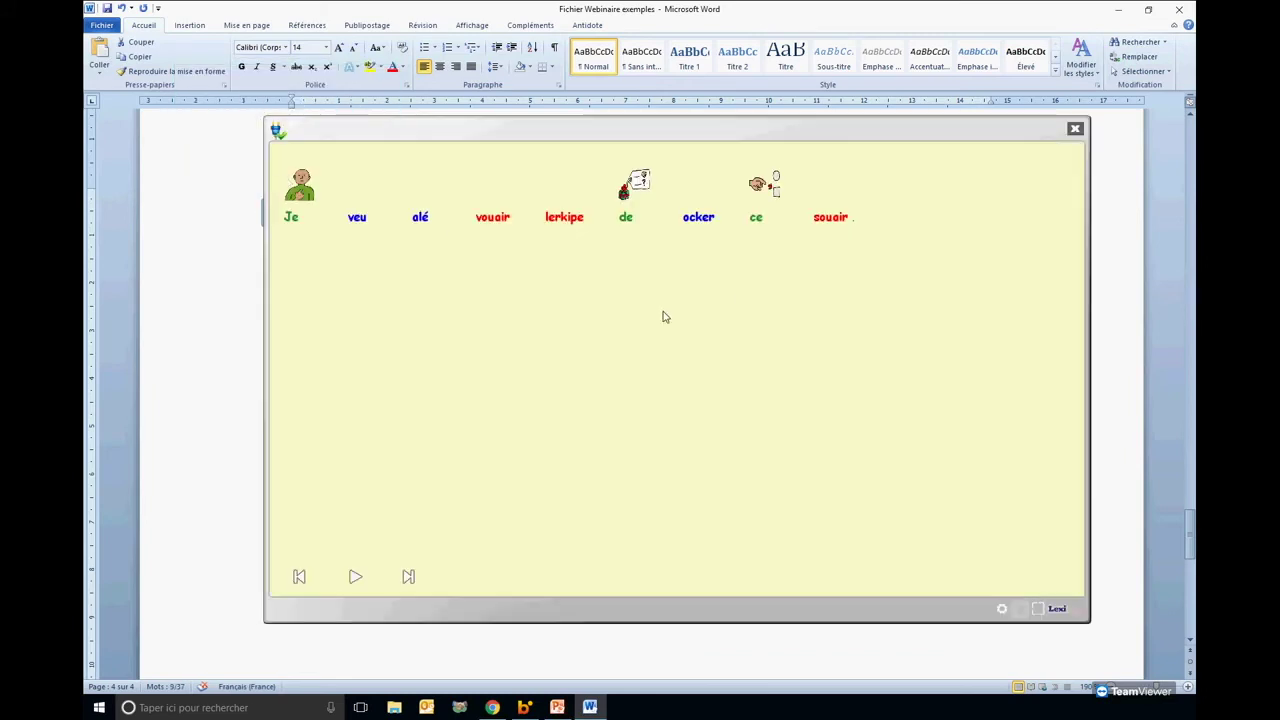
Reduce the reading window's height, move it lower over the document and increase its zoom slightly.
left_click_drag(808, 573, 808, 473)
left_click_drag(766, 118, 737, 213)
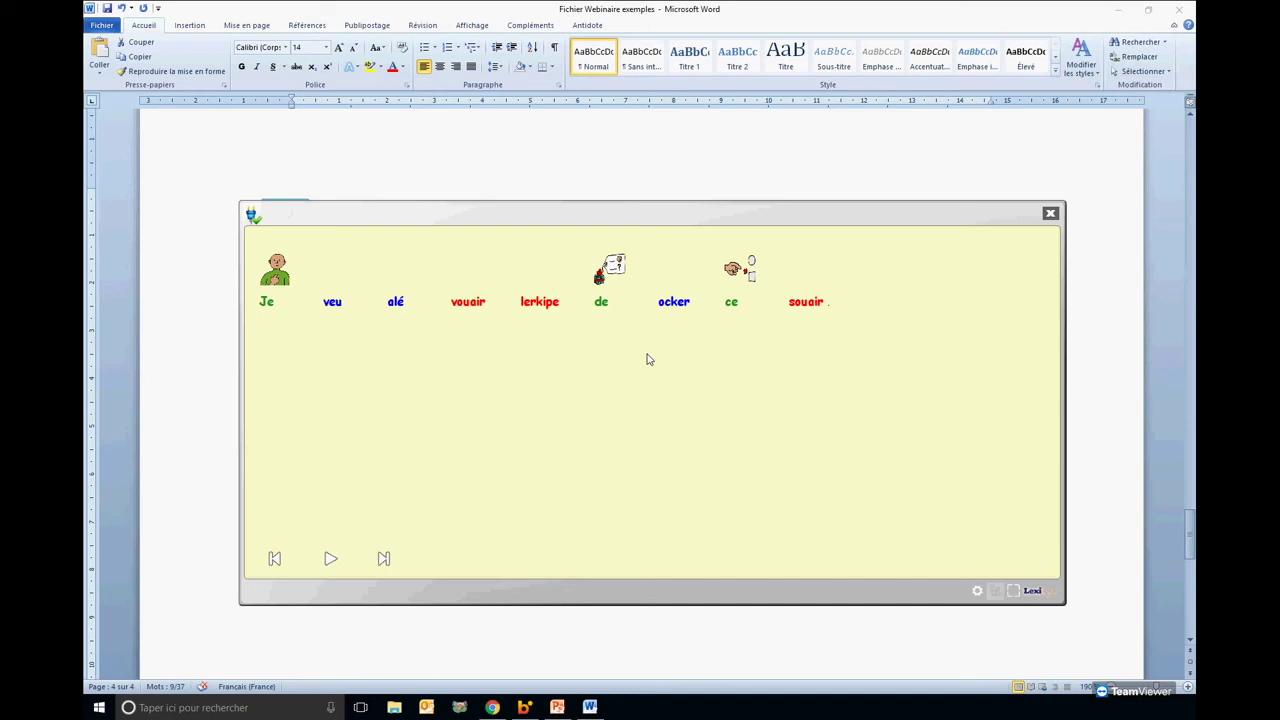
left_click(977, 590)
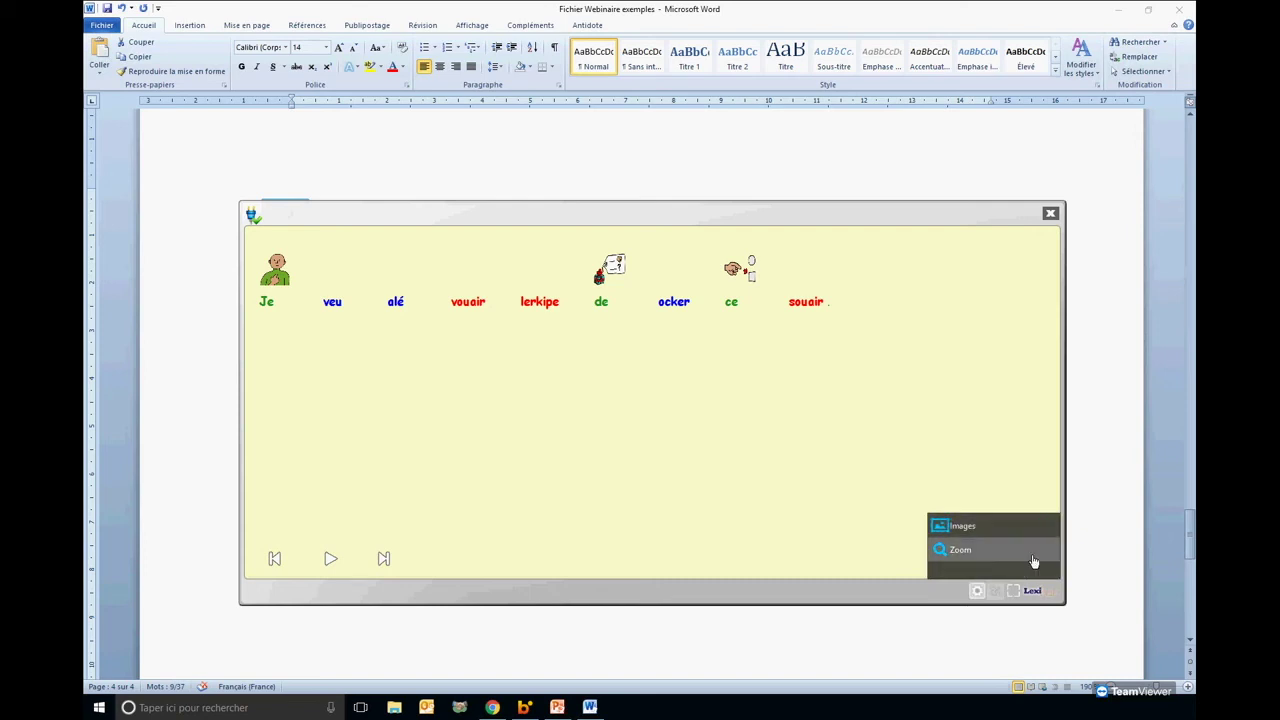
left_click_drag(1012, 557, 1023, 556)
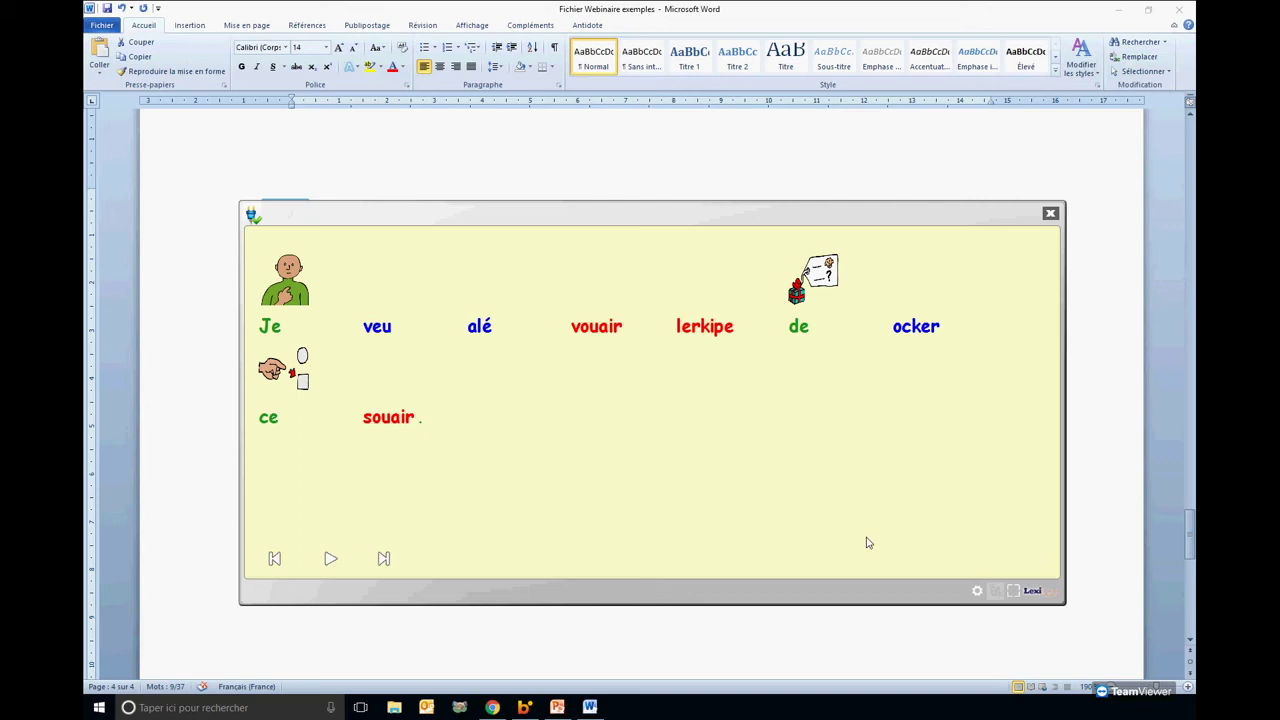
Replace "veu", "alé", "vouair" and "lerkipe" in the reading window with the suggestions "veux", "aller", "voir" and "l'équipe".
left_click(374, 318)
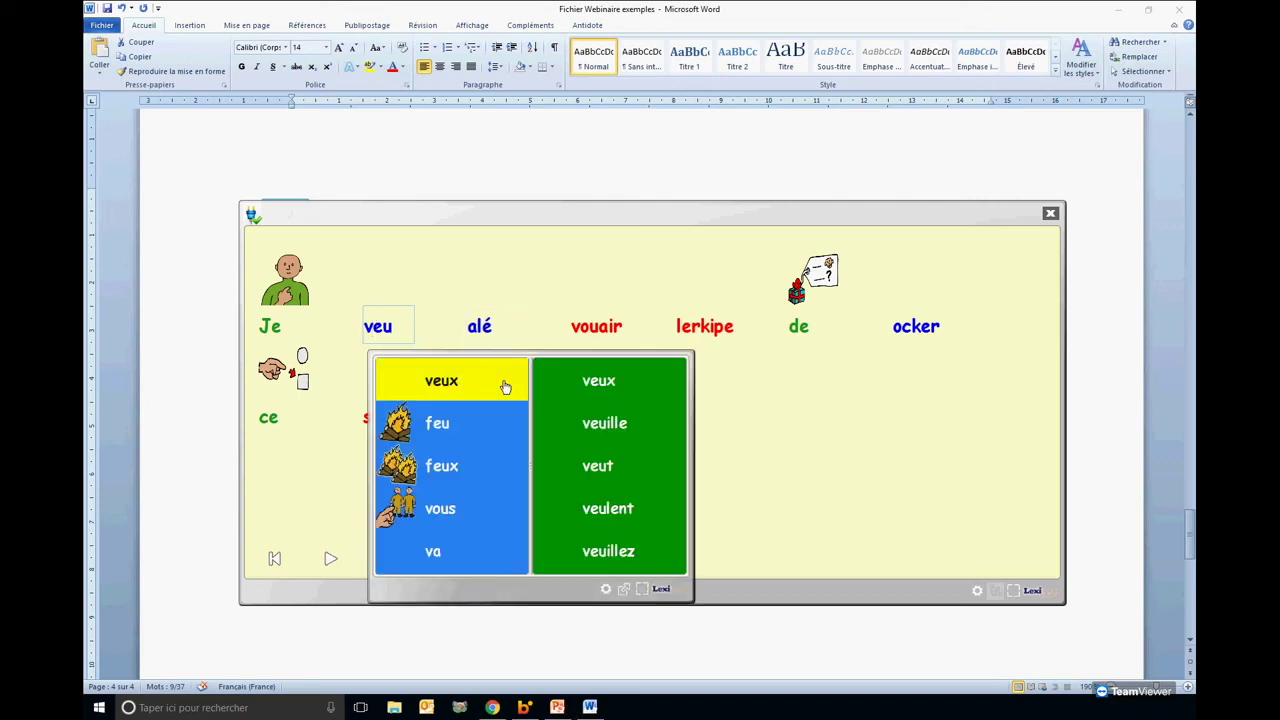
left_click(505, 384)
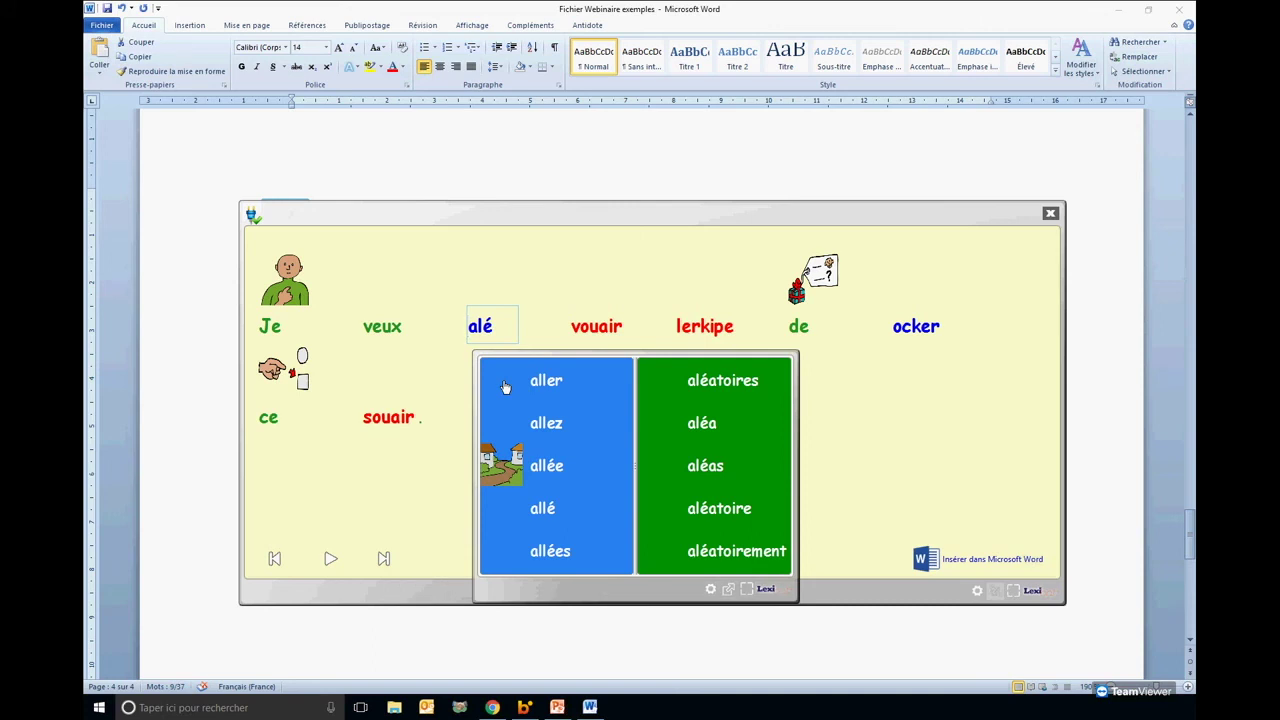
left_click(505, 386)
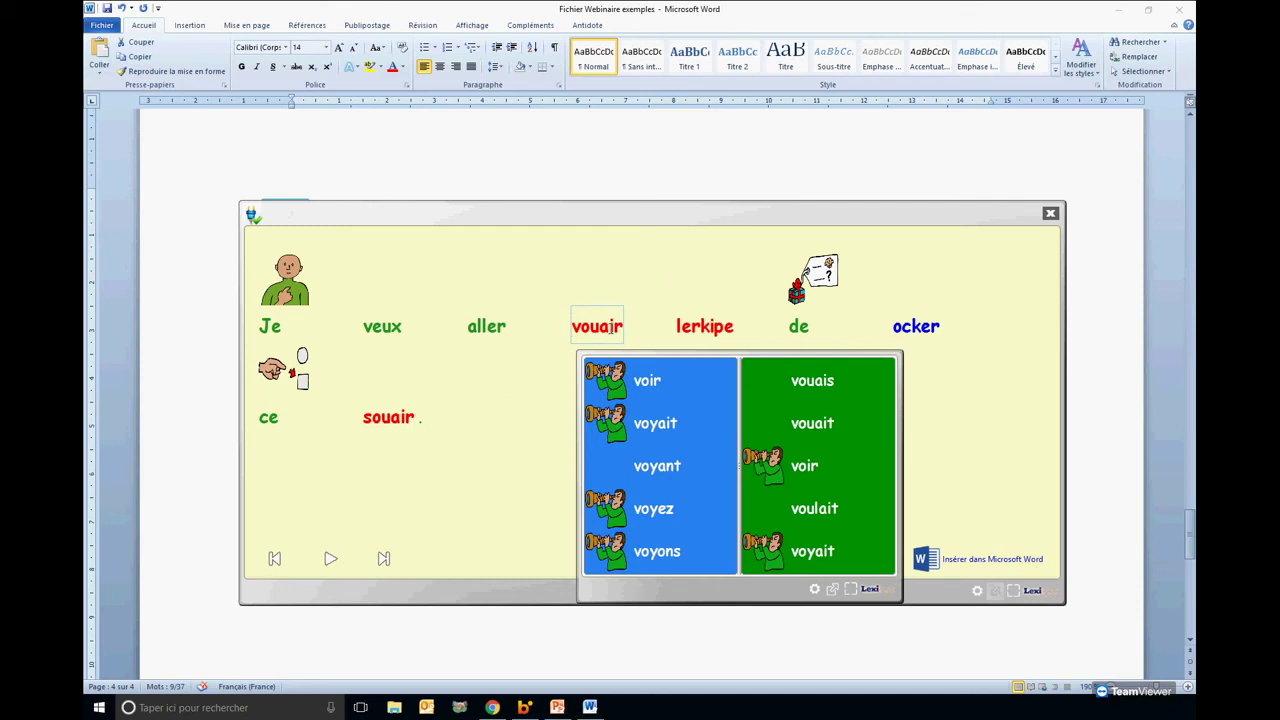
left_click(630, 379)
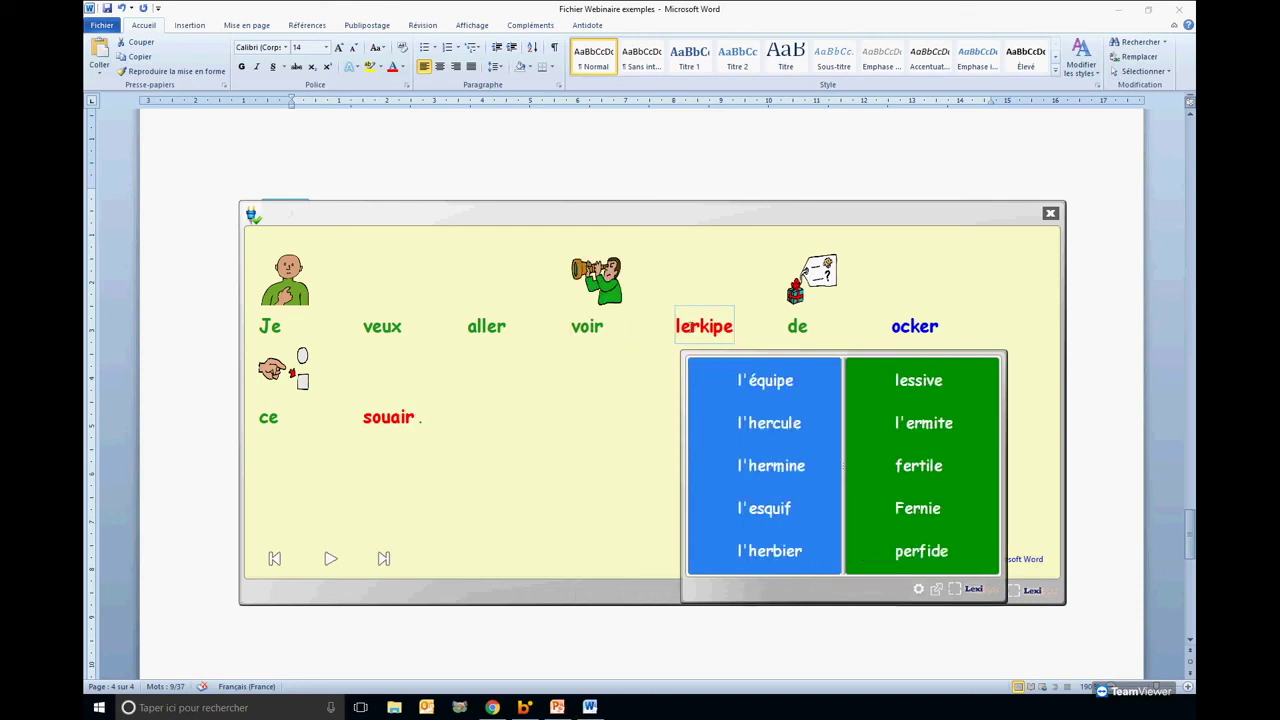
left_click(701, 340)
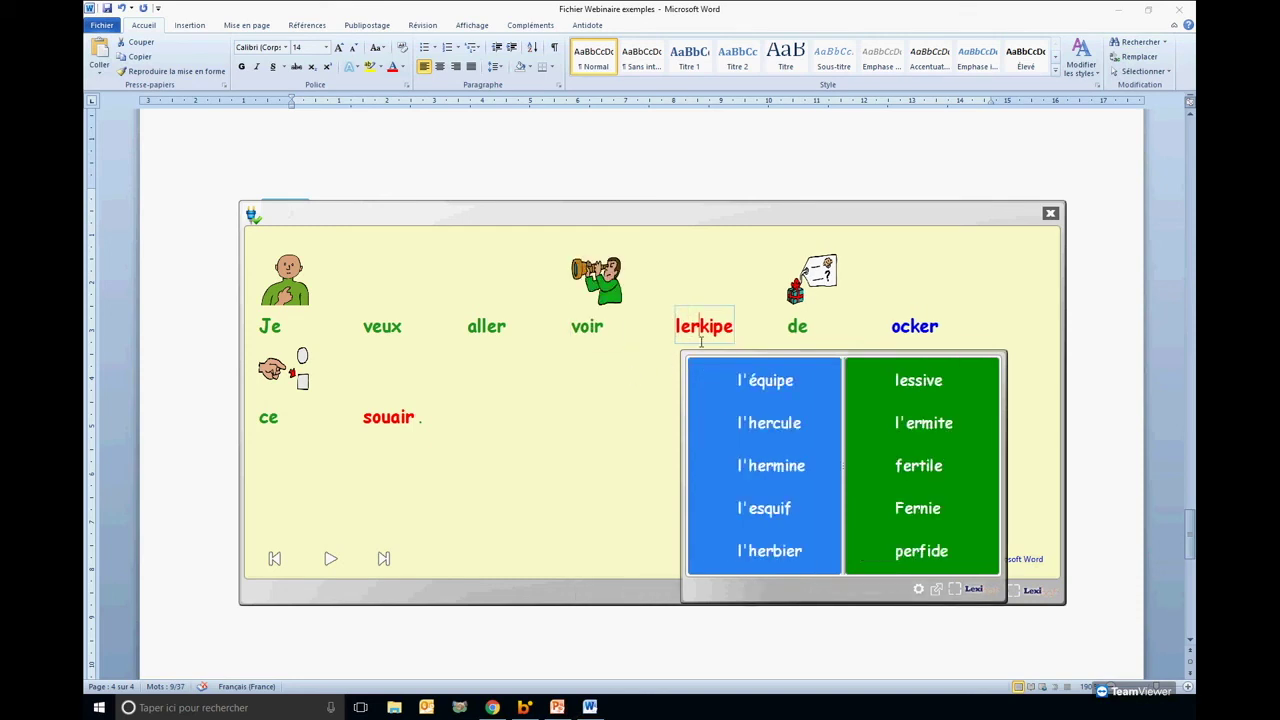
left_click(787, 378)
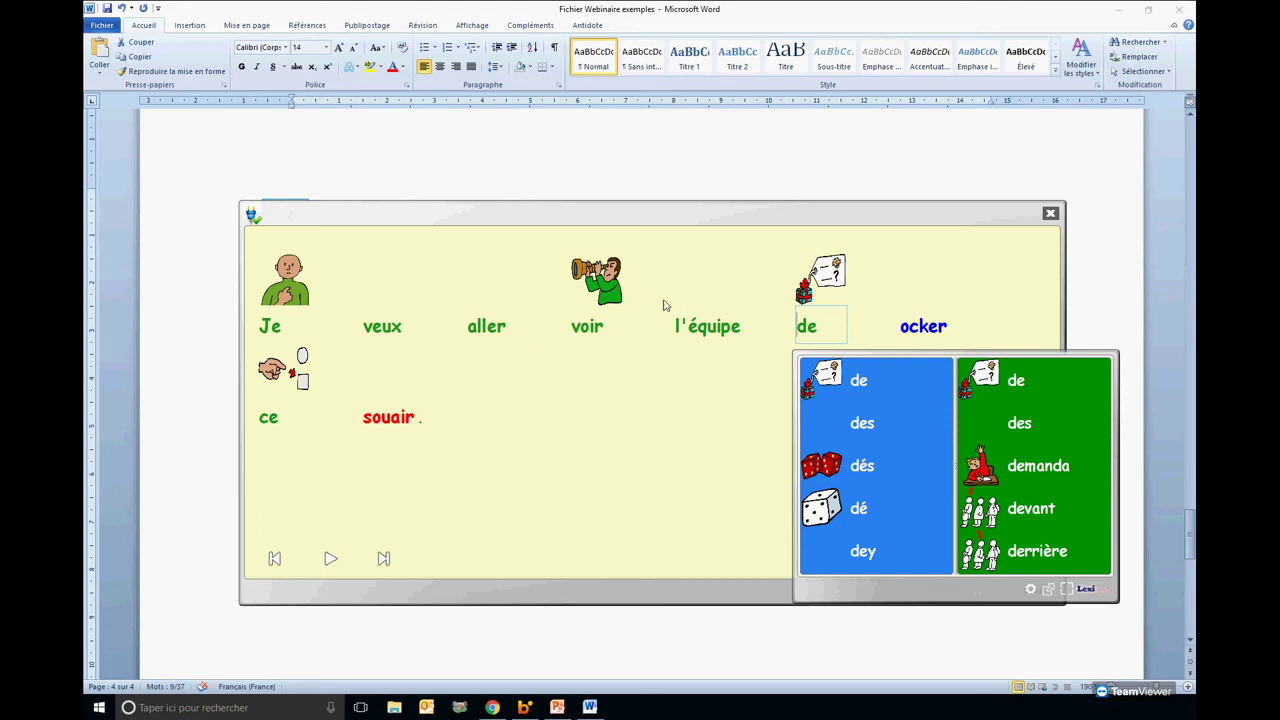
Replace "ocker" and "souair" in the reading window with the suggested words "hockey" and "soir".
left_click(923, 327)
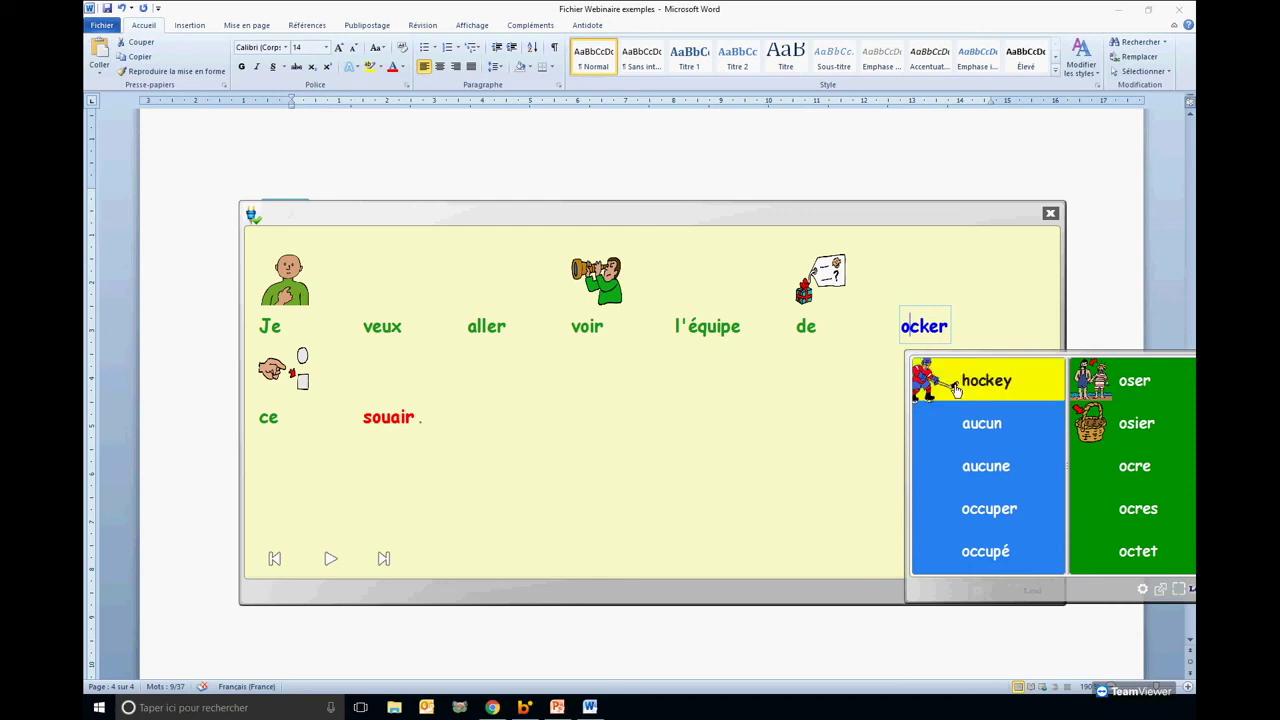
left_click(930, 386)
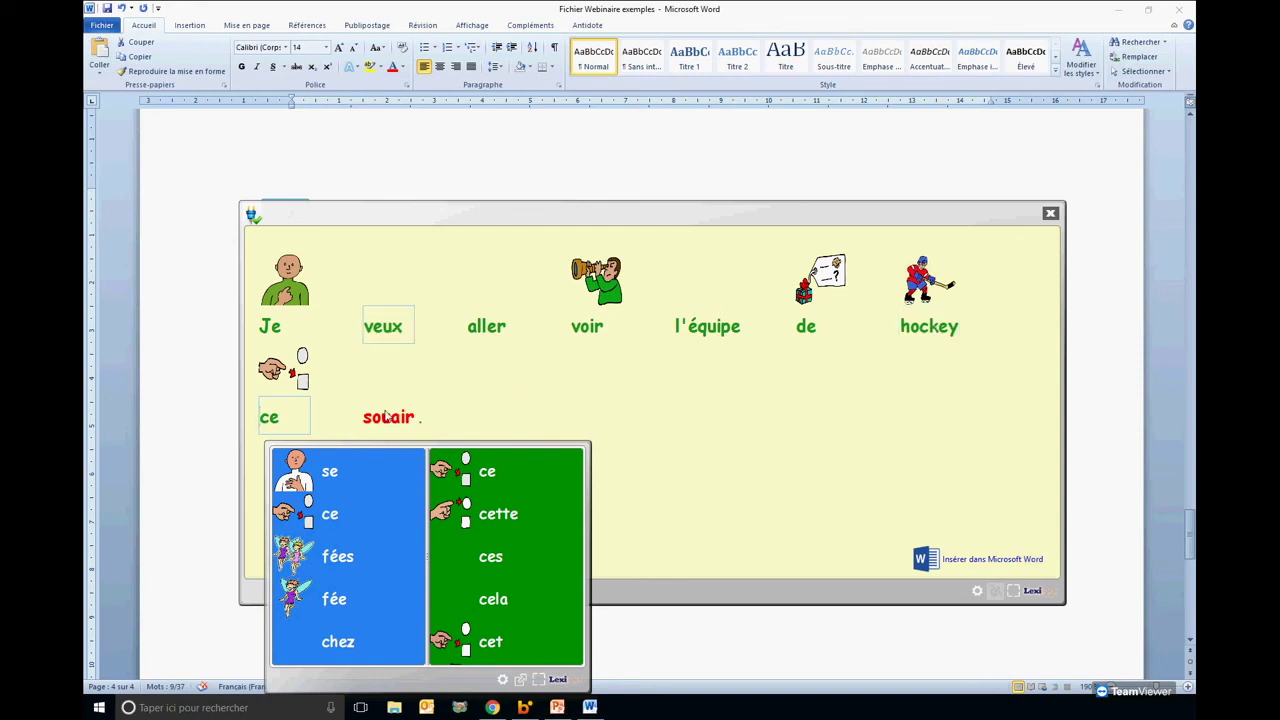
left_click(416, 420)
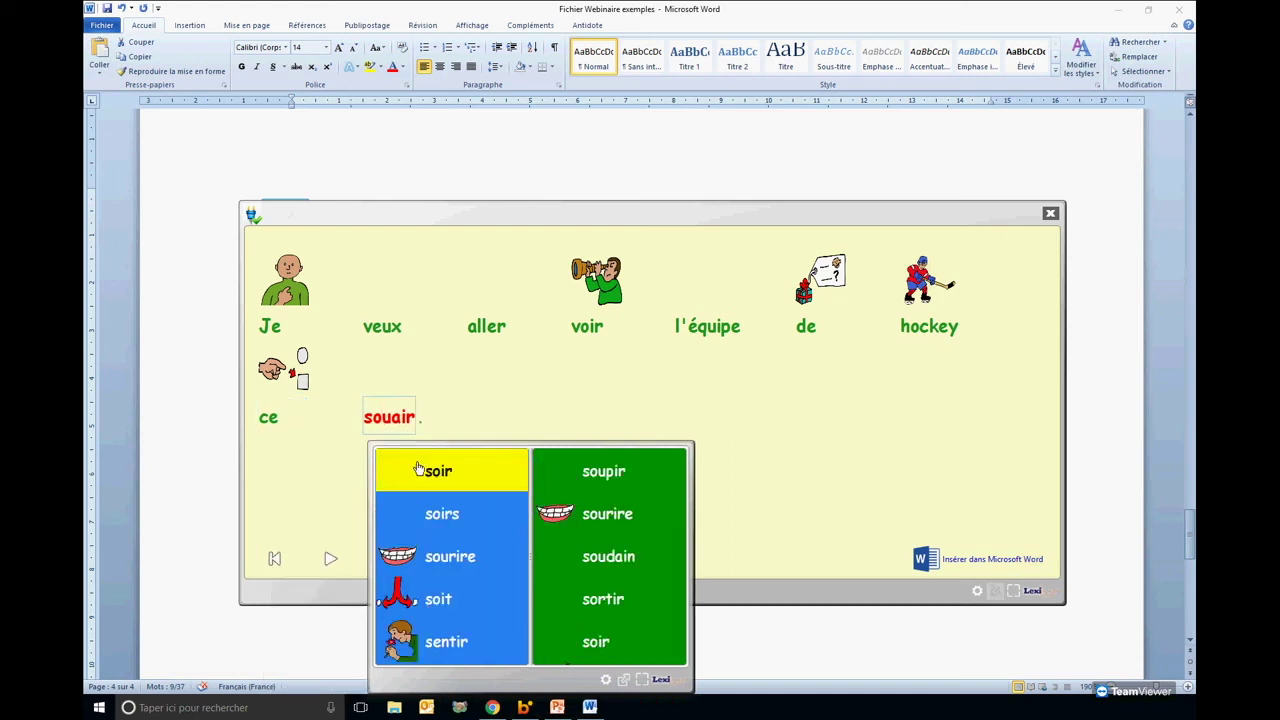
left_click(418, 466)
left_click(605, 422)
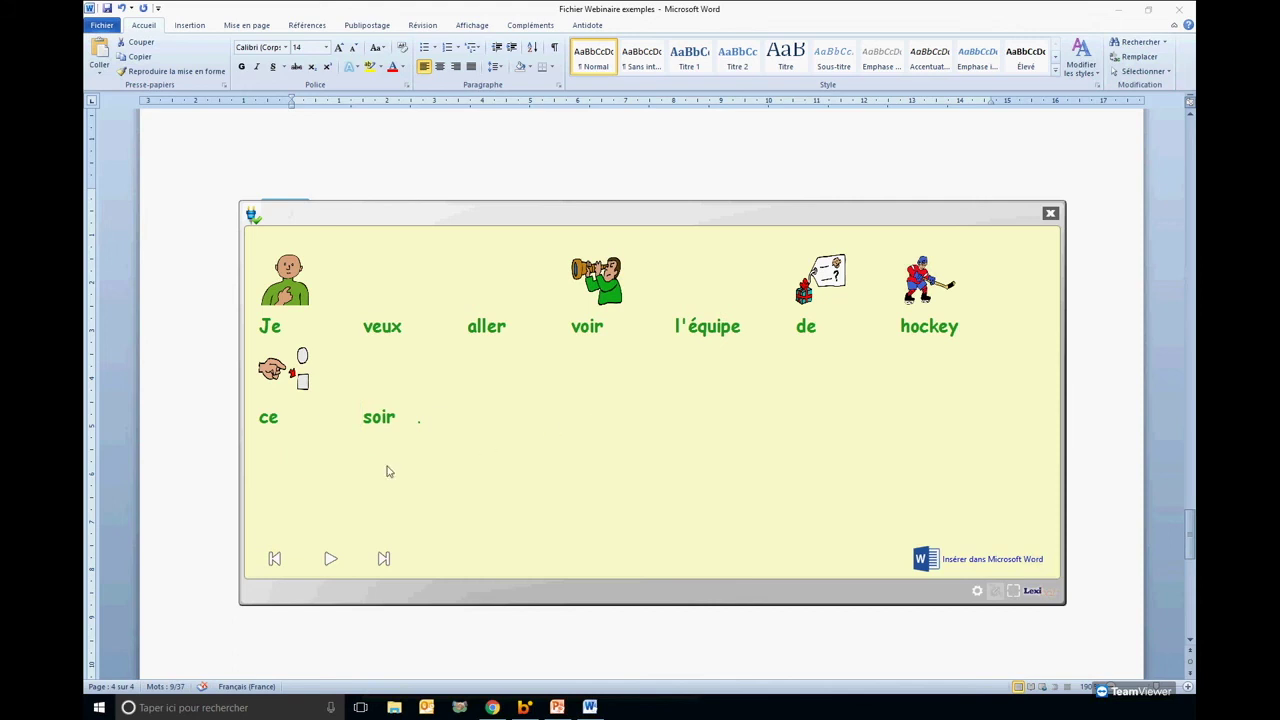
Have the corrected sentence read aloud and insert it into the Word document.
left_click(328, 567)
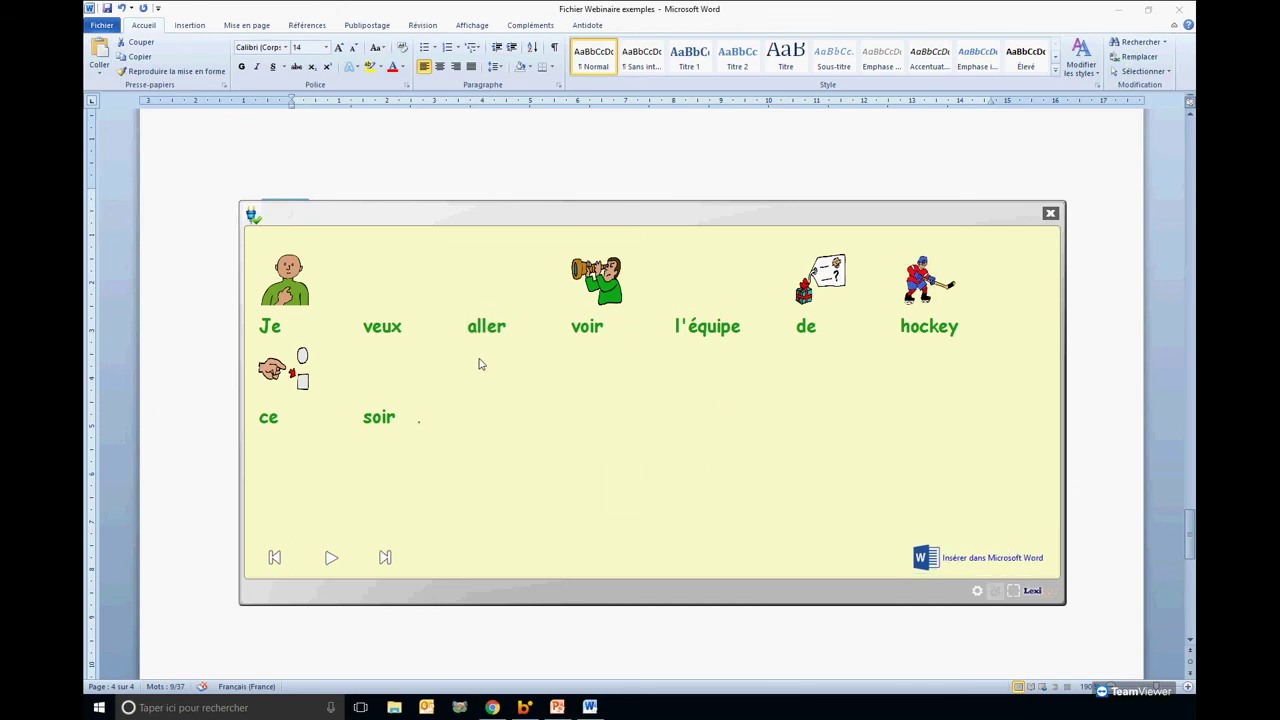
left_click(974, 566)
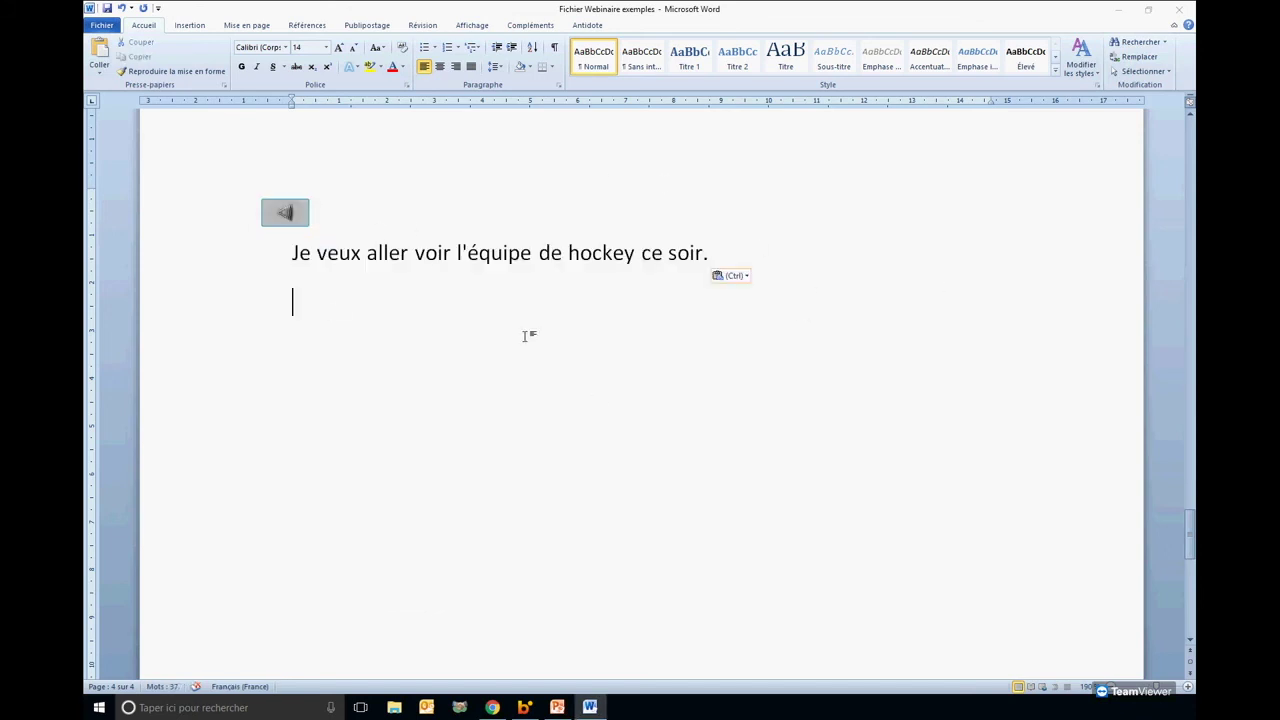
Reopen the sentence from Word in the reading window and add "Moi ausi je veu alé voir." after it.
left_click_drag(746, 248, 291, 251)
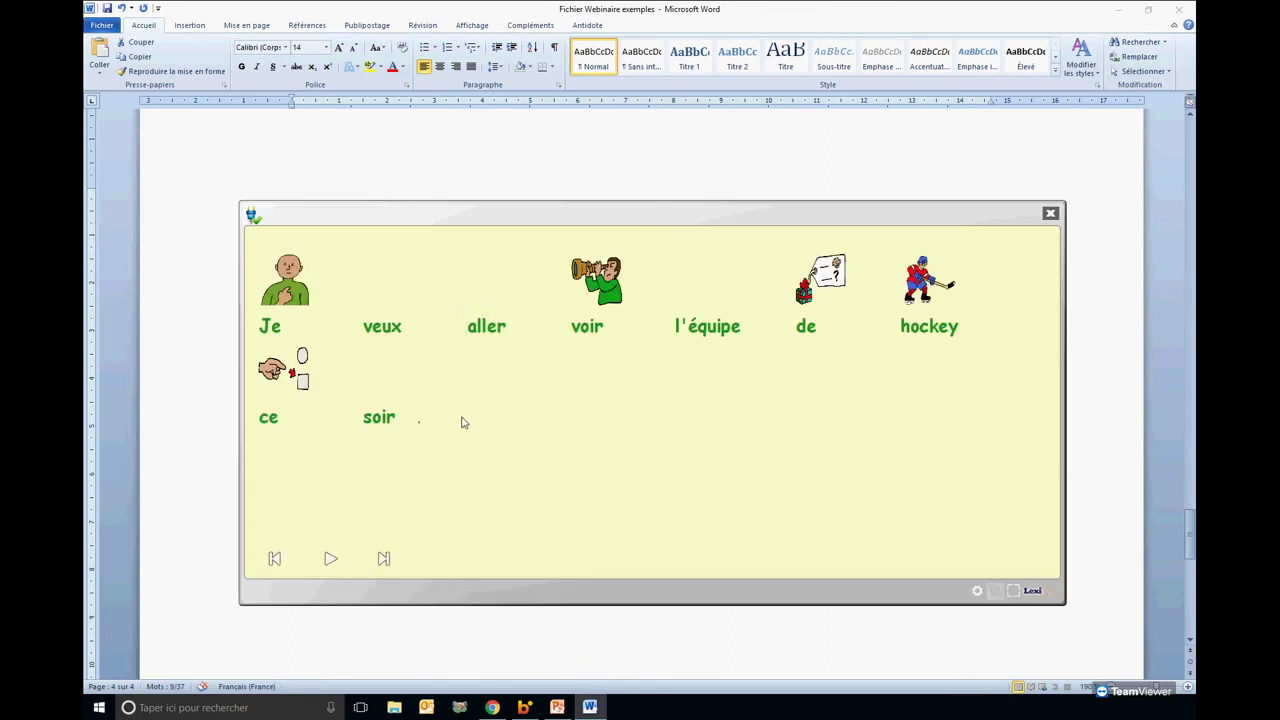
left_click(463, 422)
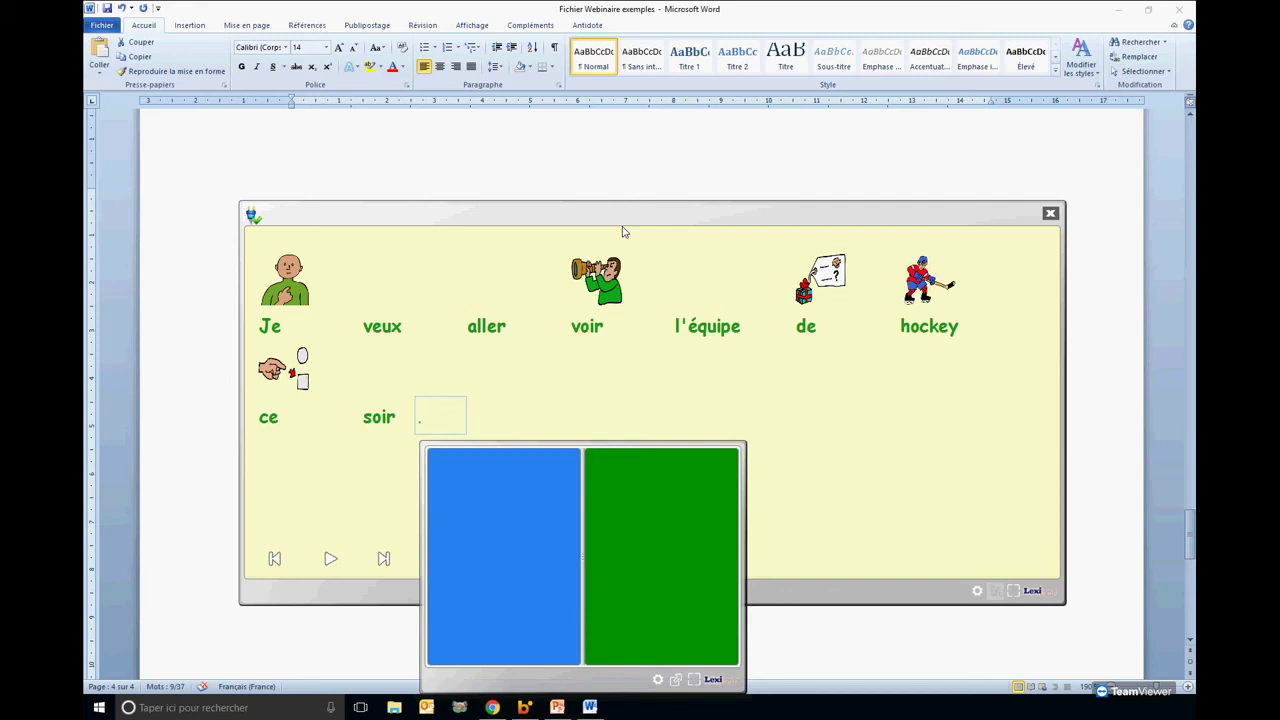
type("M")
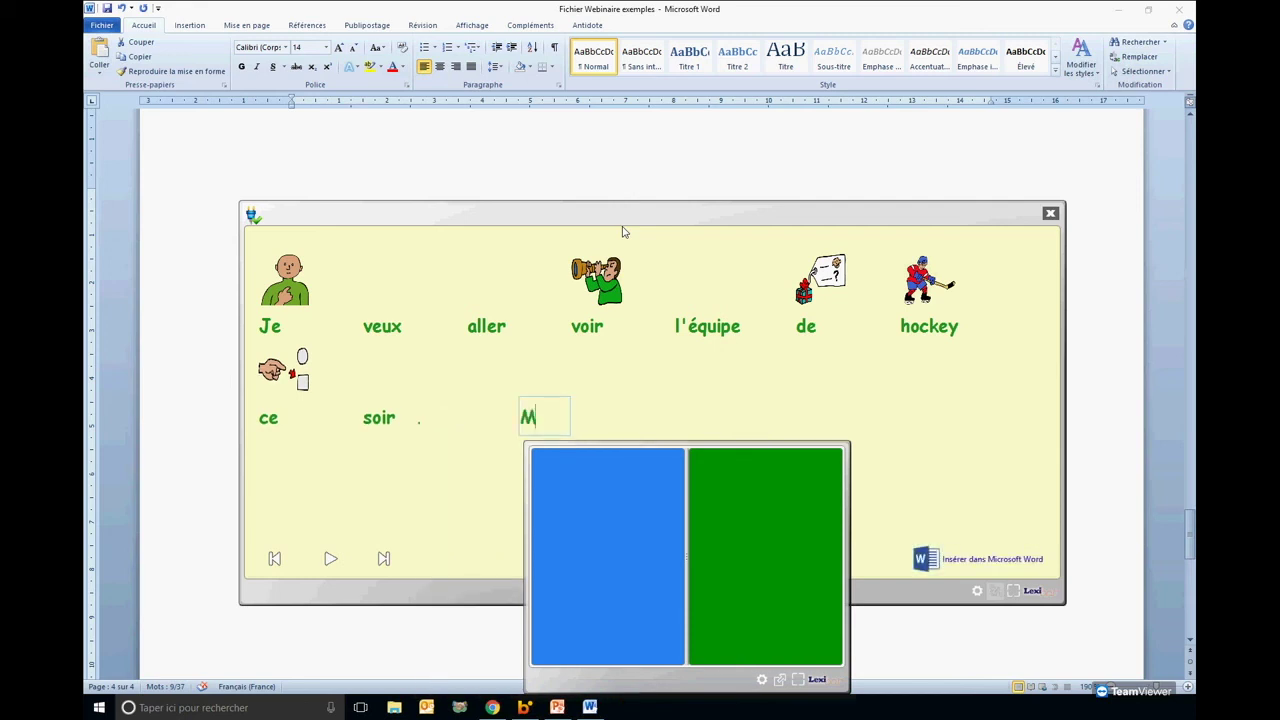
type("oi aus")
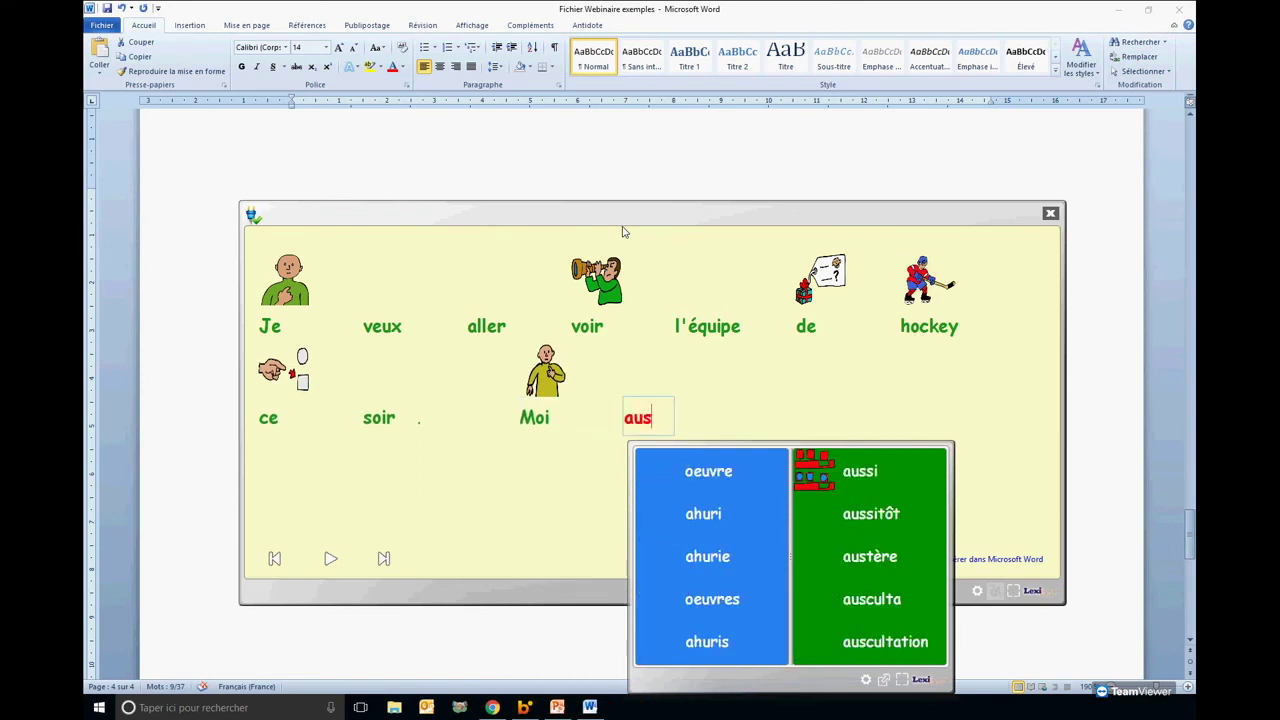
type("i")
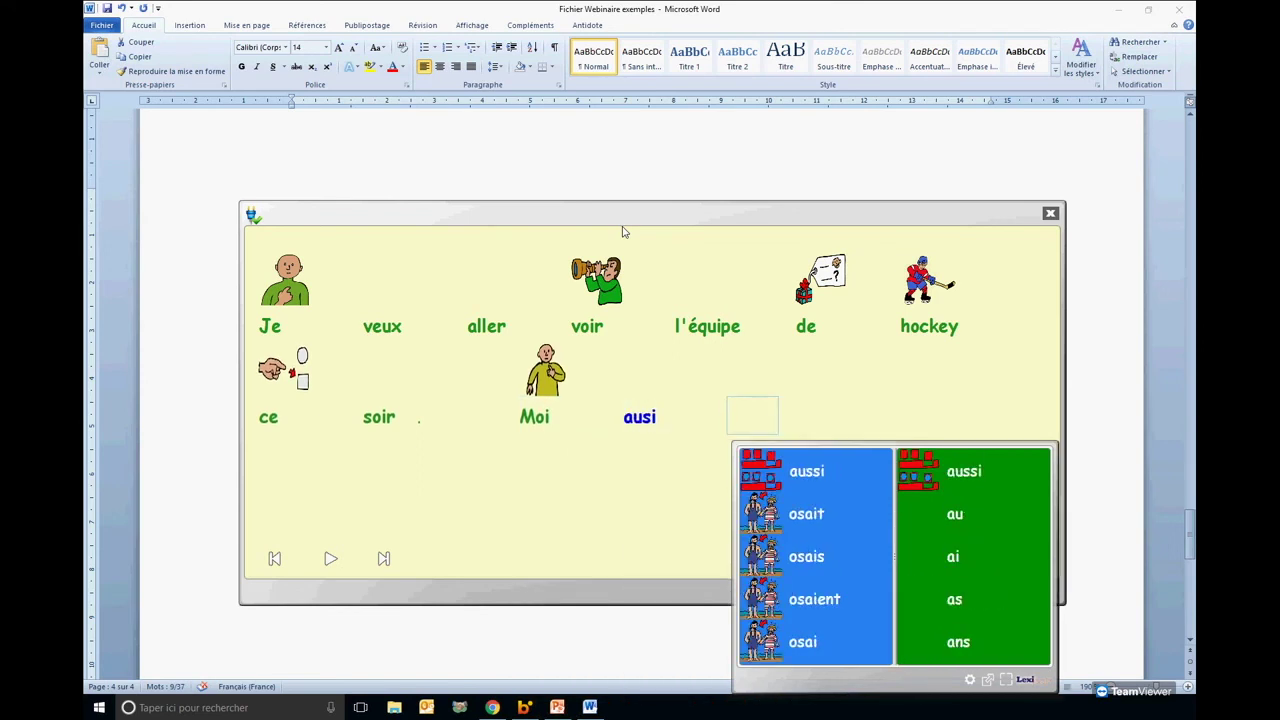
type(" je veu alé")
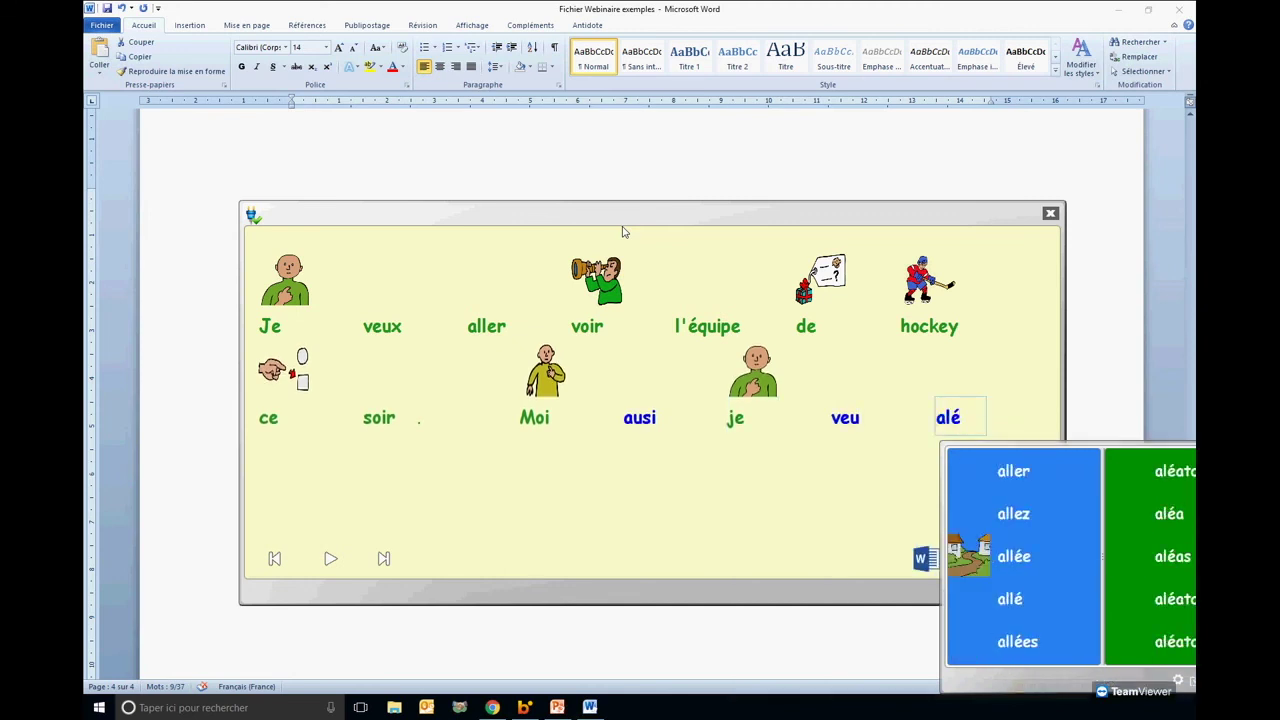
type(" voir.")
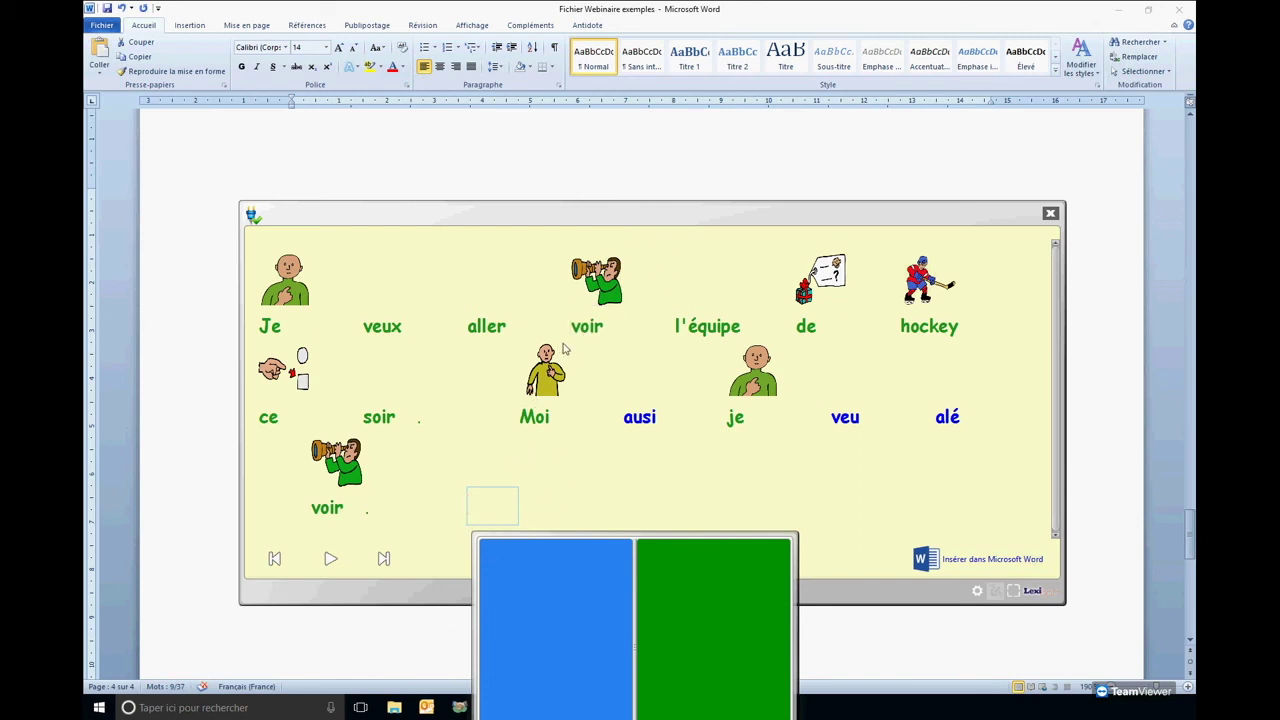
Correct "ausi", "veu" and "alé" to "aussi", "veux" and "aller", and insert the text into the Word document.
left_click(651, 416)
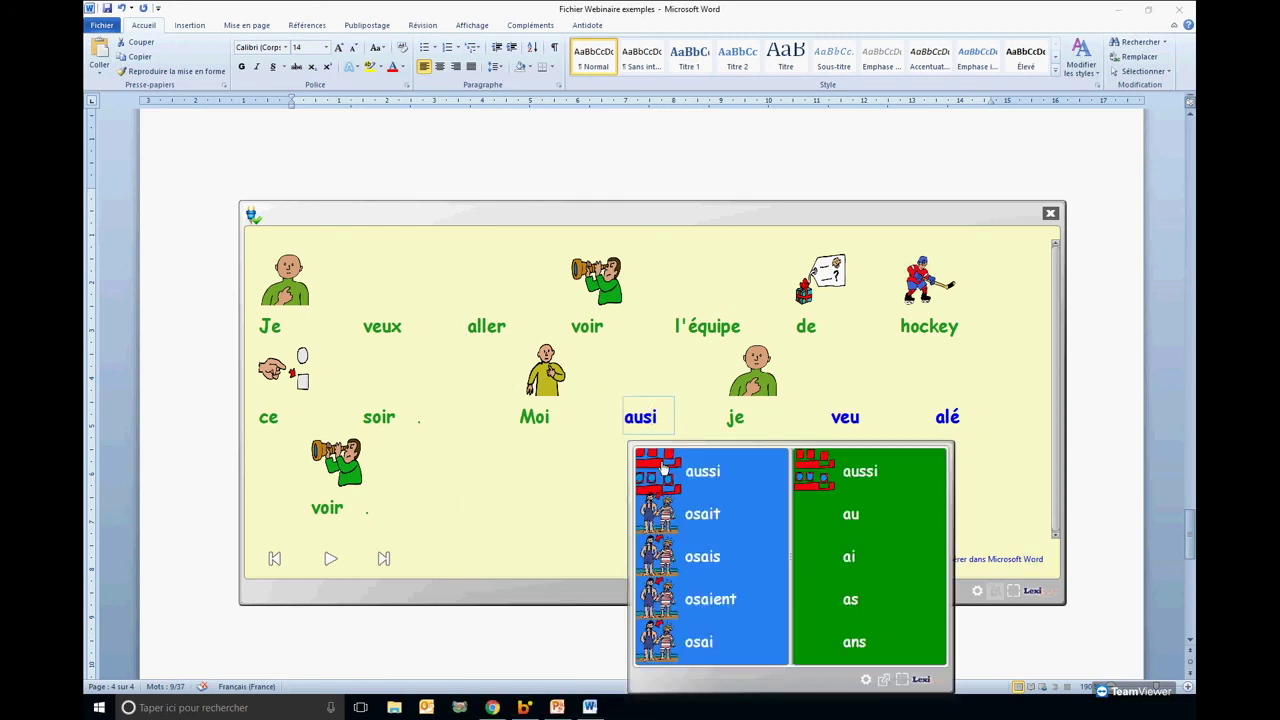
left_click(662, 467)
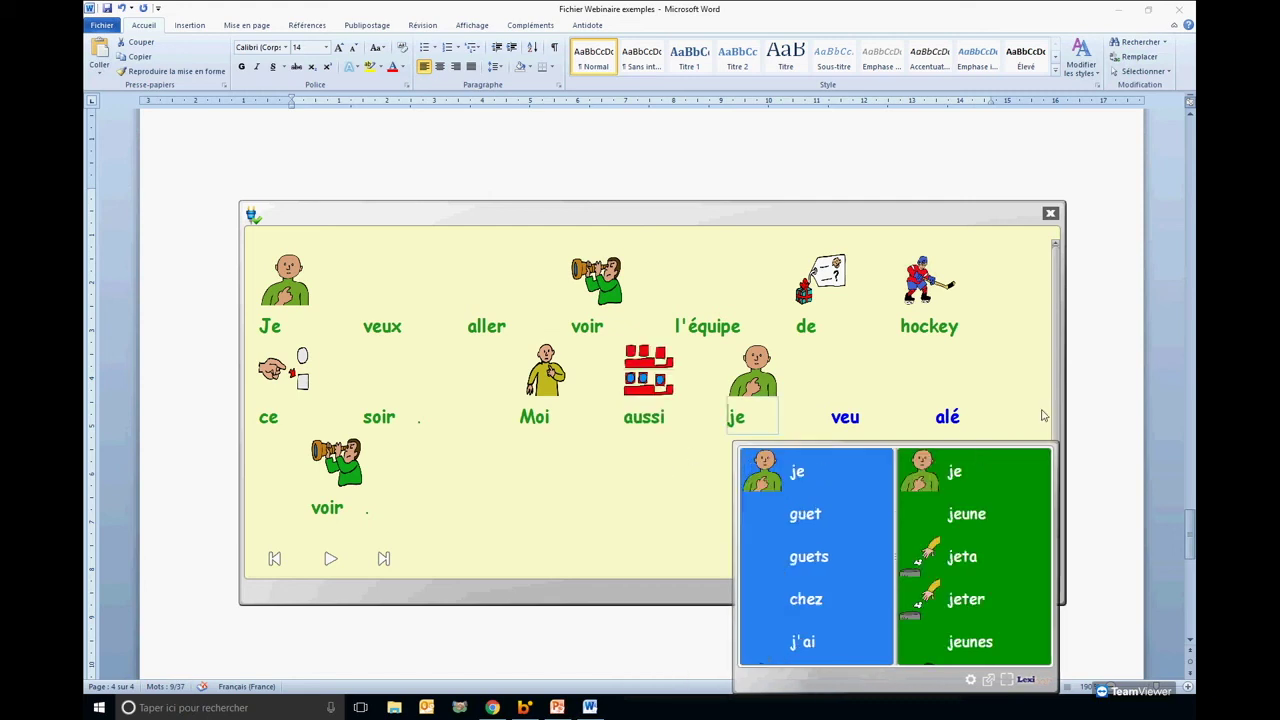
left_click(840, 412)
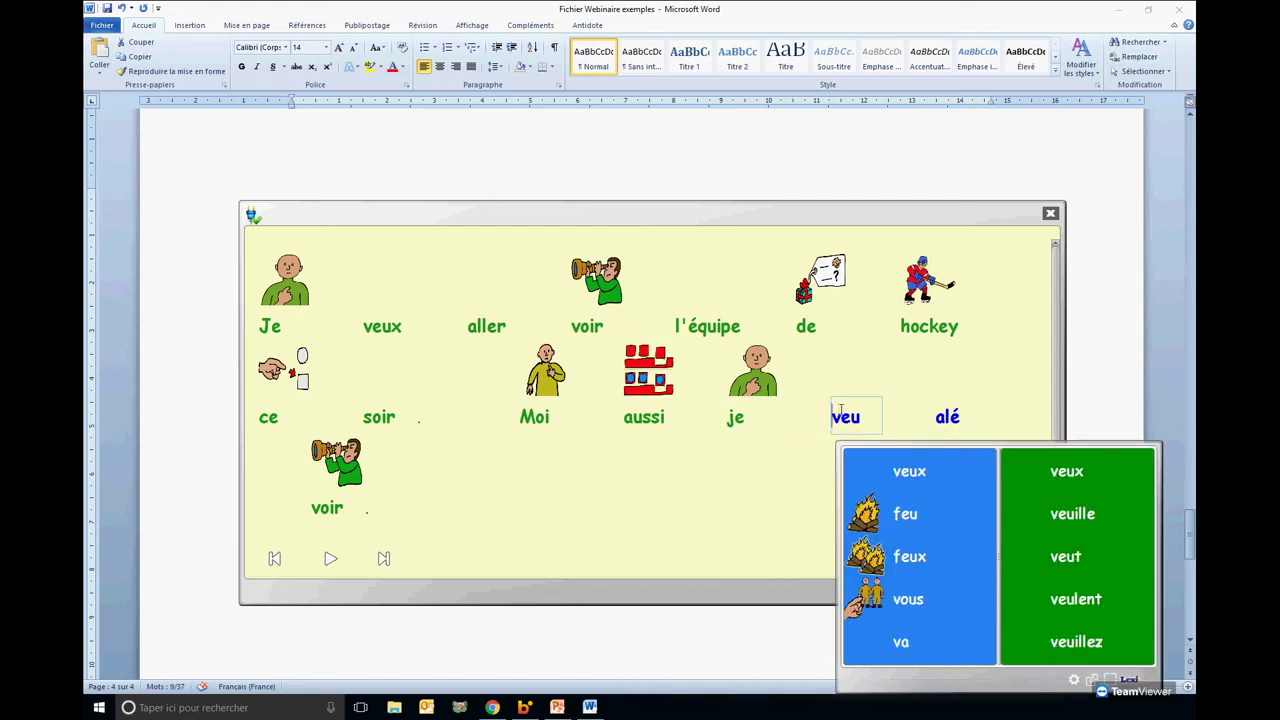
left_click(903, 471)
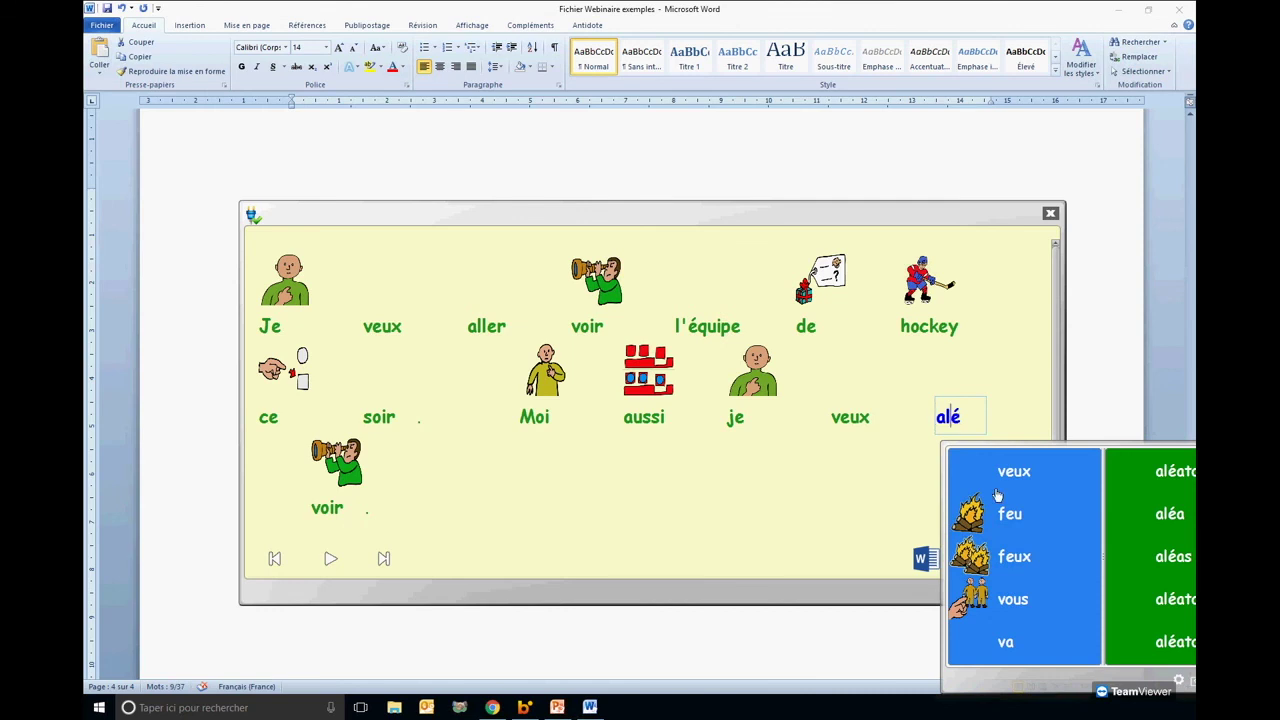
left_click(848, 417)
left_click(938, 404)
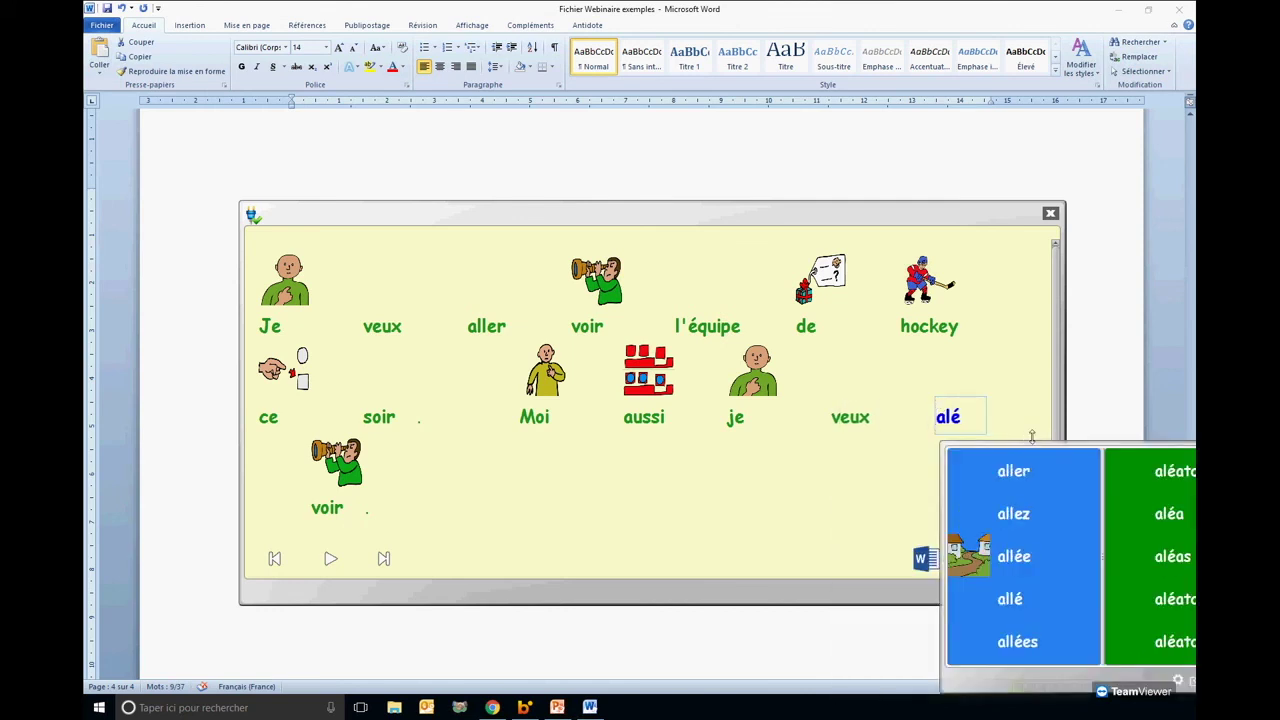
left_click(1036, 470)
left_click(921, 534)
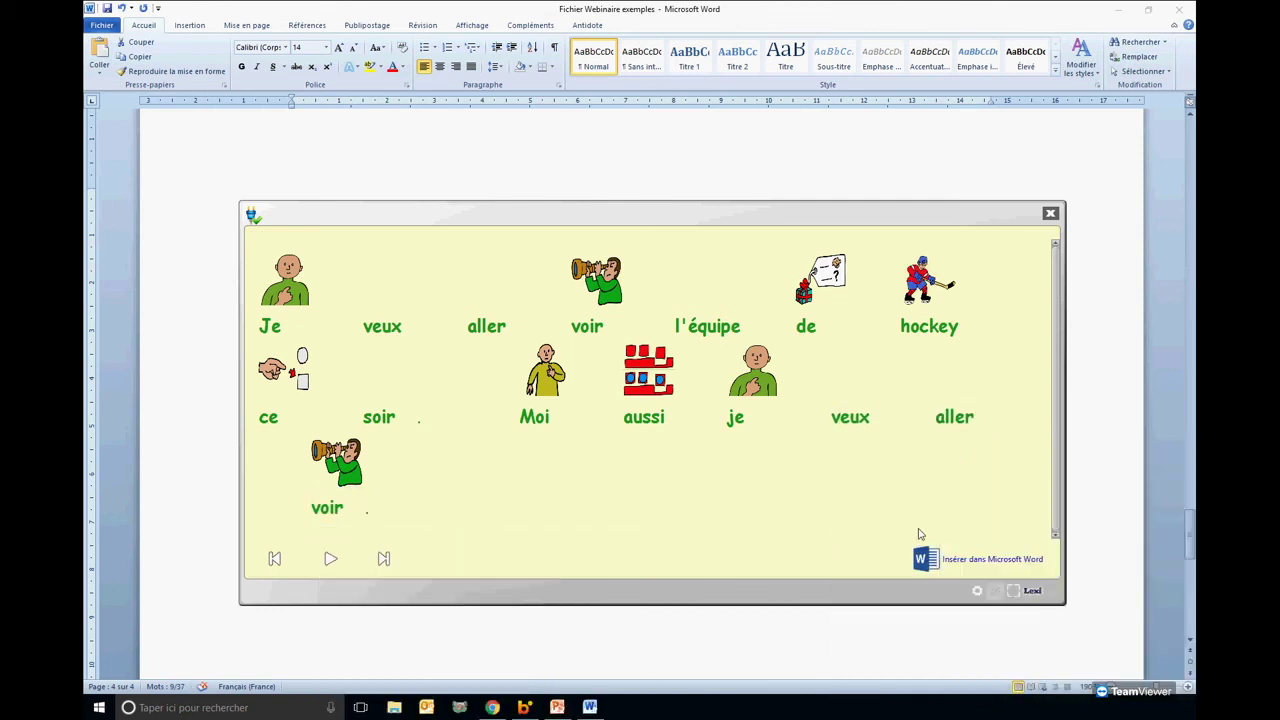
left_click(992, 560)
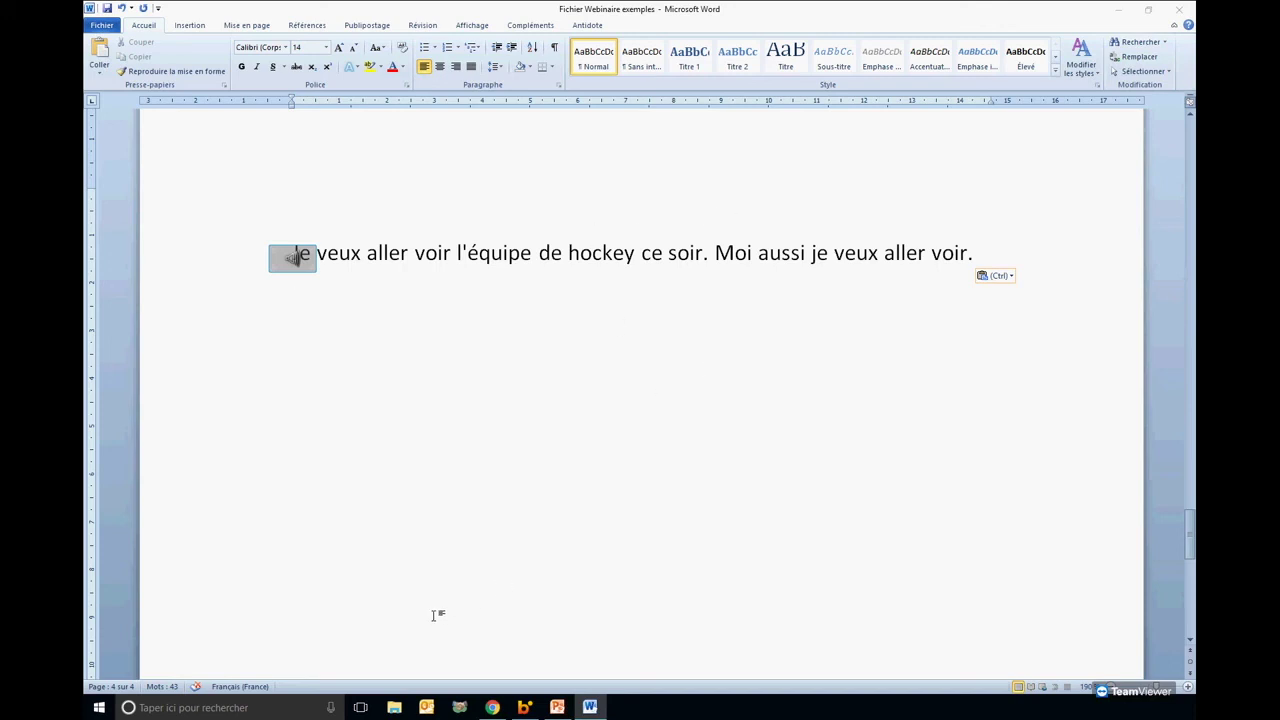
Search Windows for "libre" and launch LibreOffice Writer with a new blank document.
left_click(255, 710)
type("libre")
key("Return")
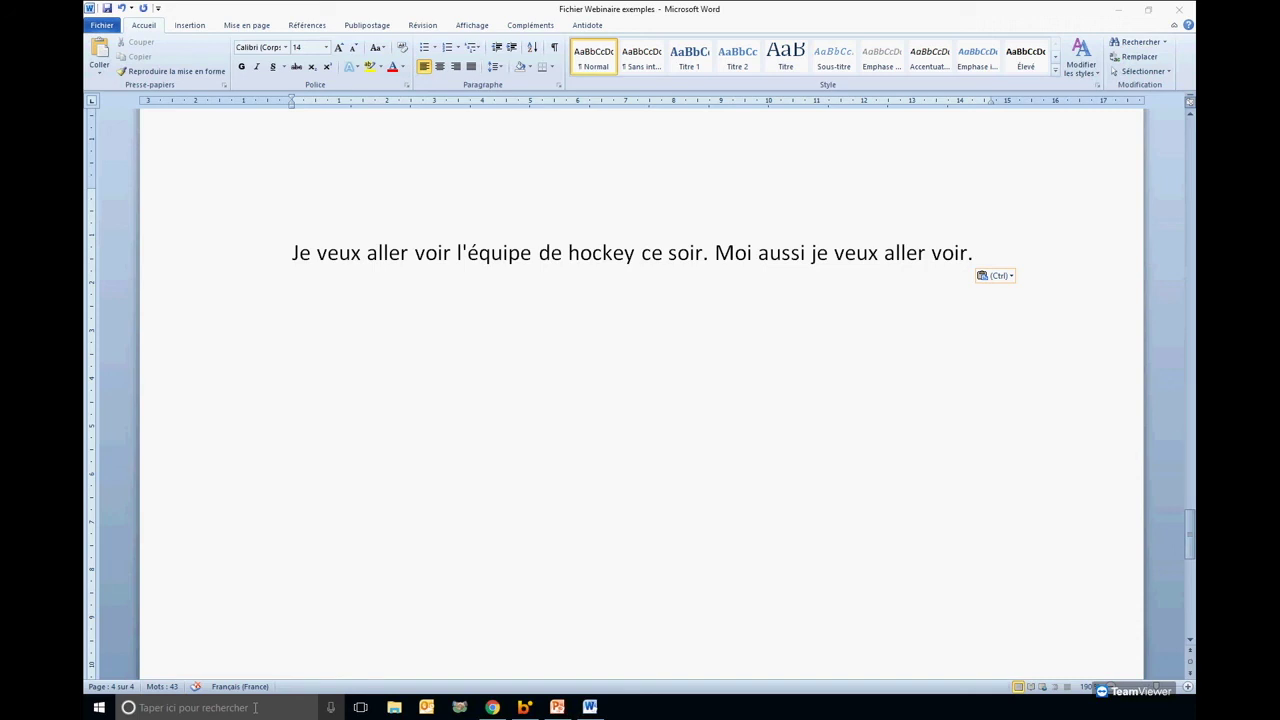
key("ctrl+v")
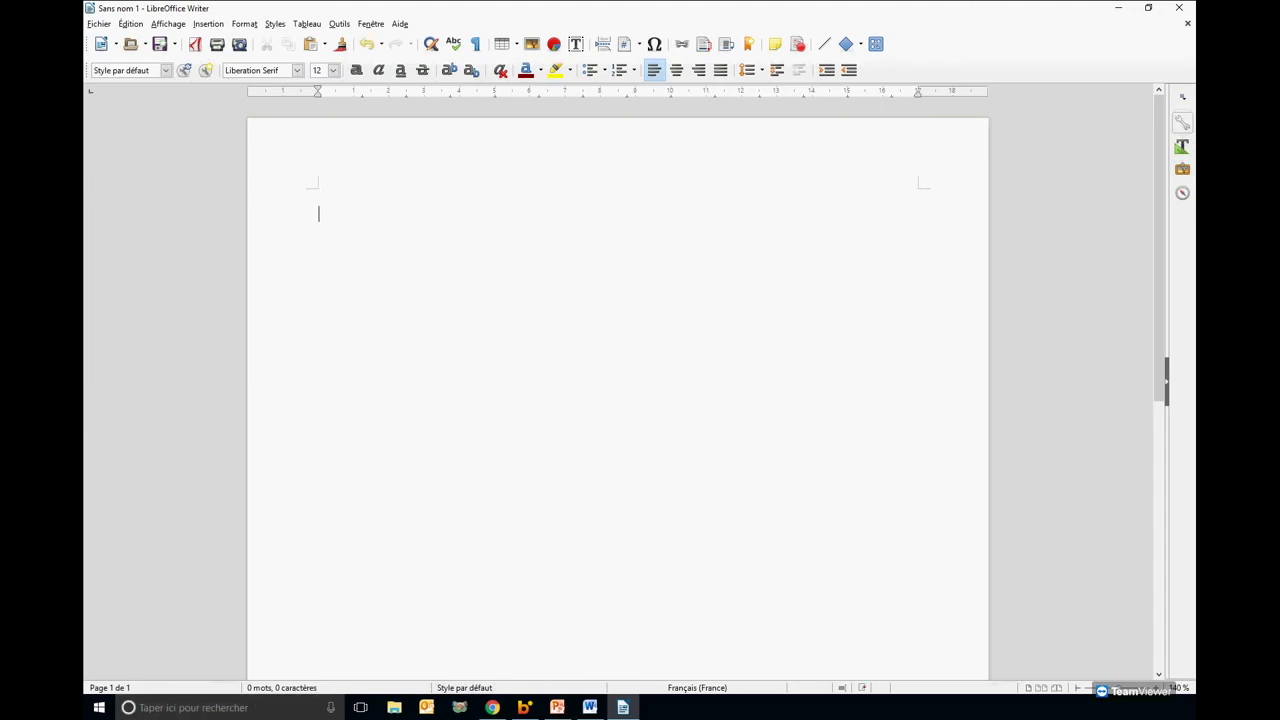
Enlarge the view of the blank Writer page and write "Je suis content." with the word predictor active.
left_click(1156, 692)
left_click(1156, 692)
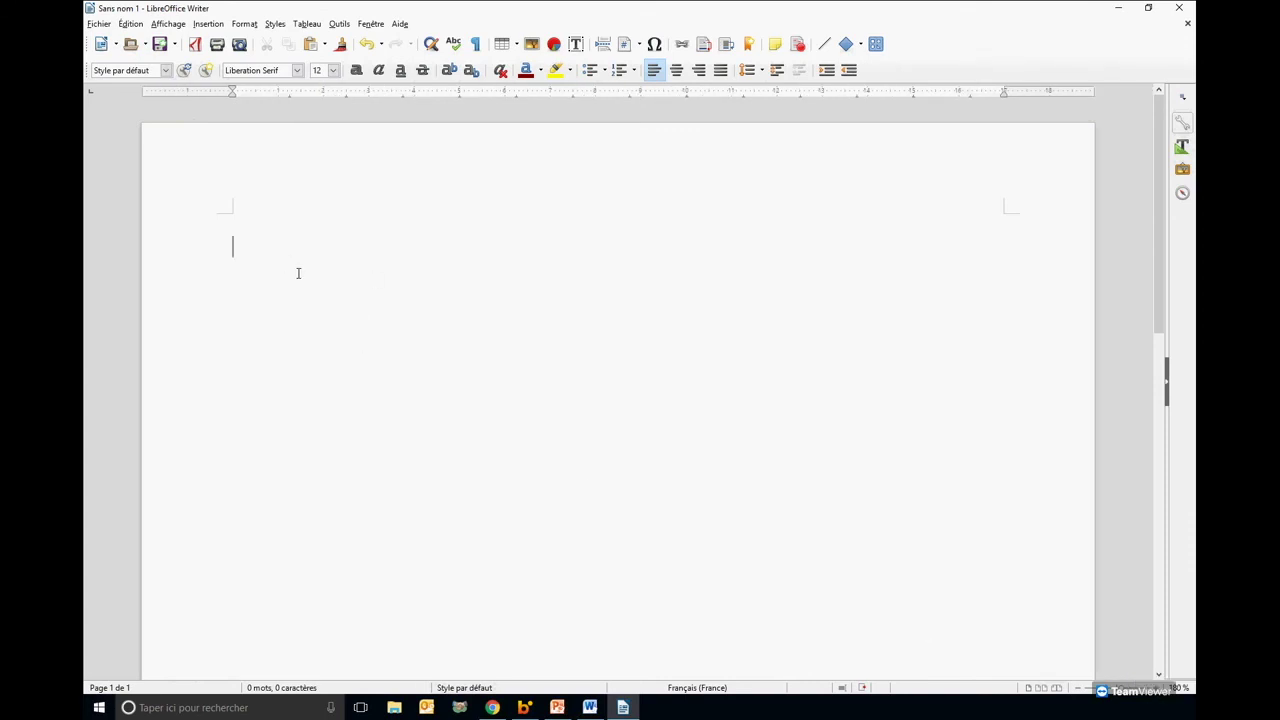
type("J")
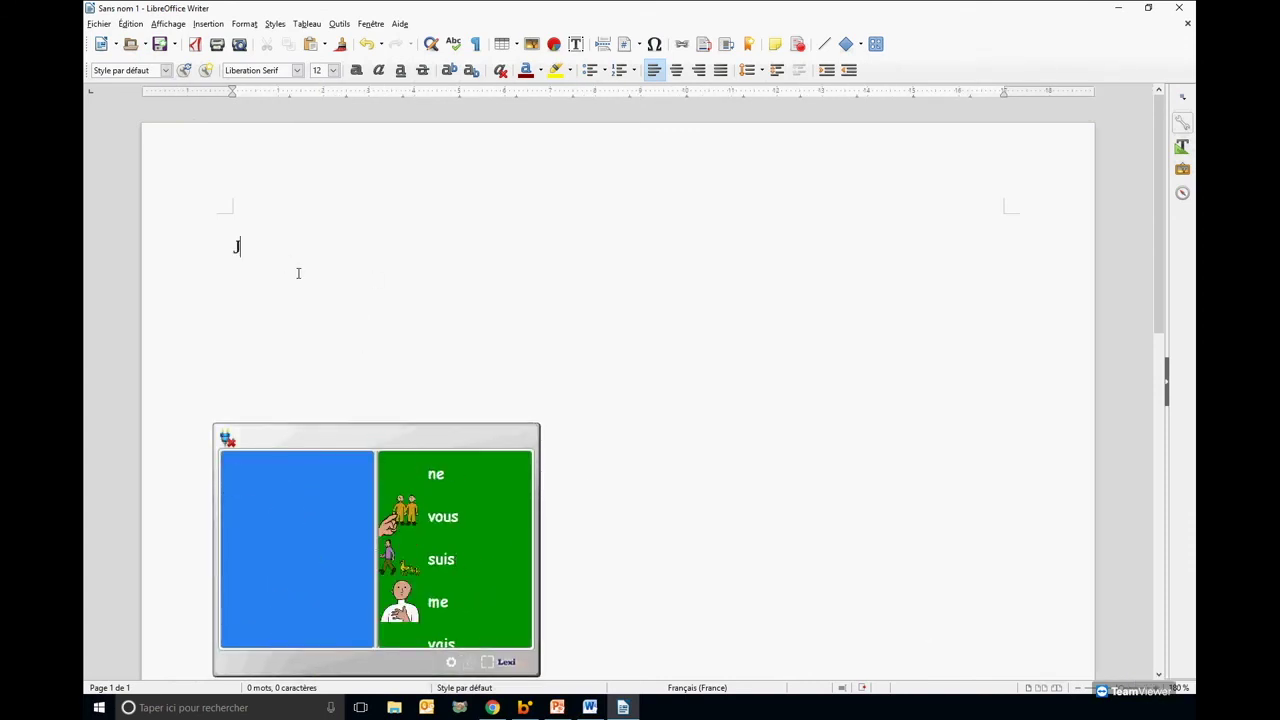
type("e suis content.")
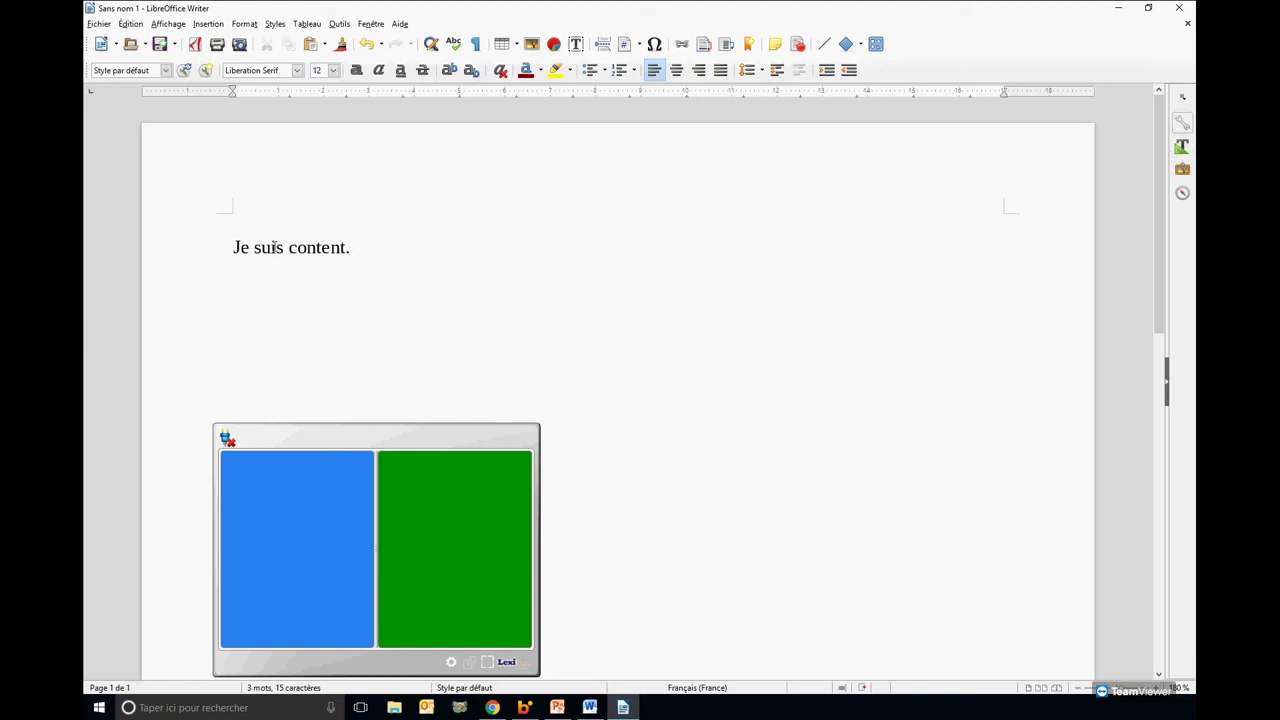
Step the text cursor back from "content" to the start of the sentence to check whether word predictions appear.
left_click(316, 250)
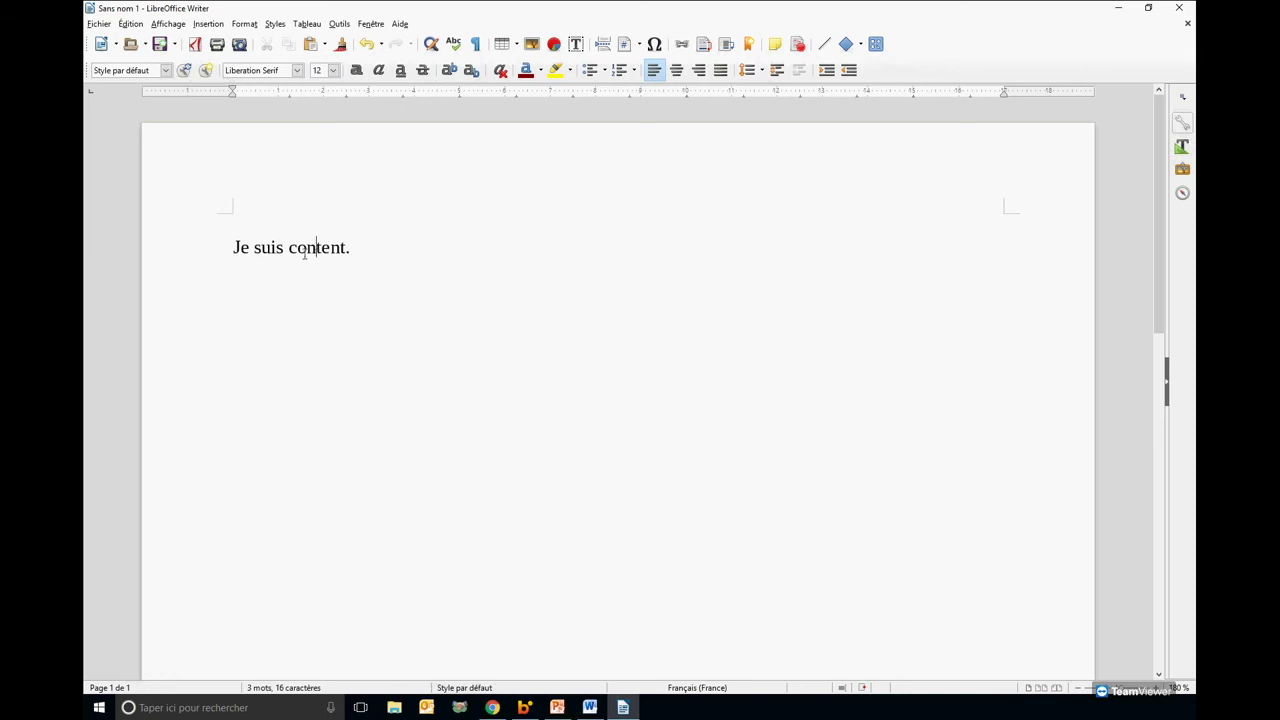
key("Right")
key("Left")
key("Left")
key("Left")
key("Left")
key("Left")
key("Left")
key("Left")
key("Left")
key("Left")
key("Left")
key("Left")
key("Left")
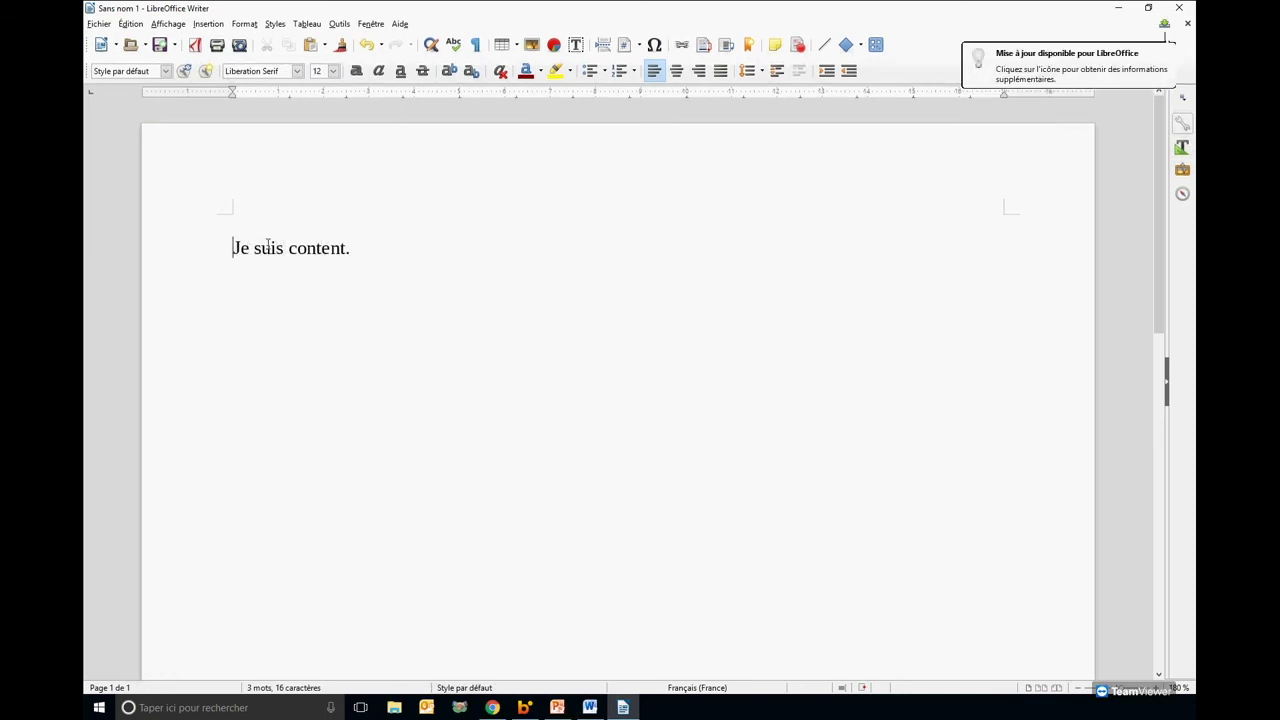
Start a new word with "l" after "Je suis content." to bring up the word predictions.
left_click(328, 249)
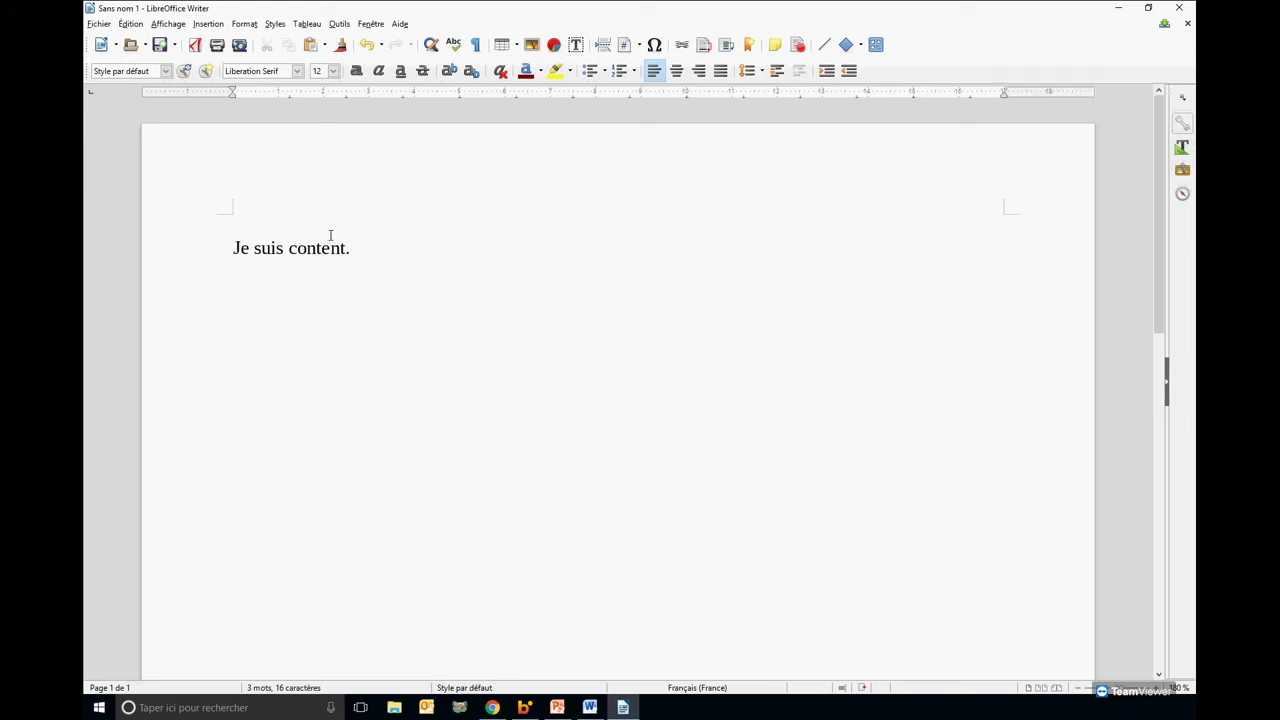
key("Home")
key("End")
type("l")
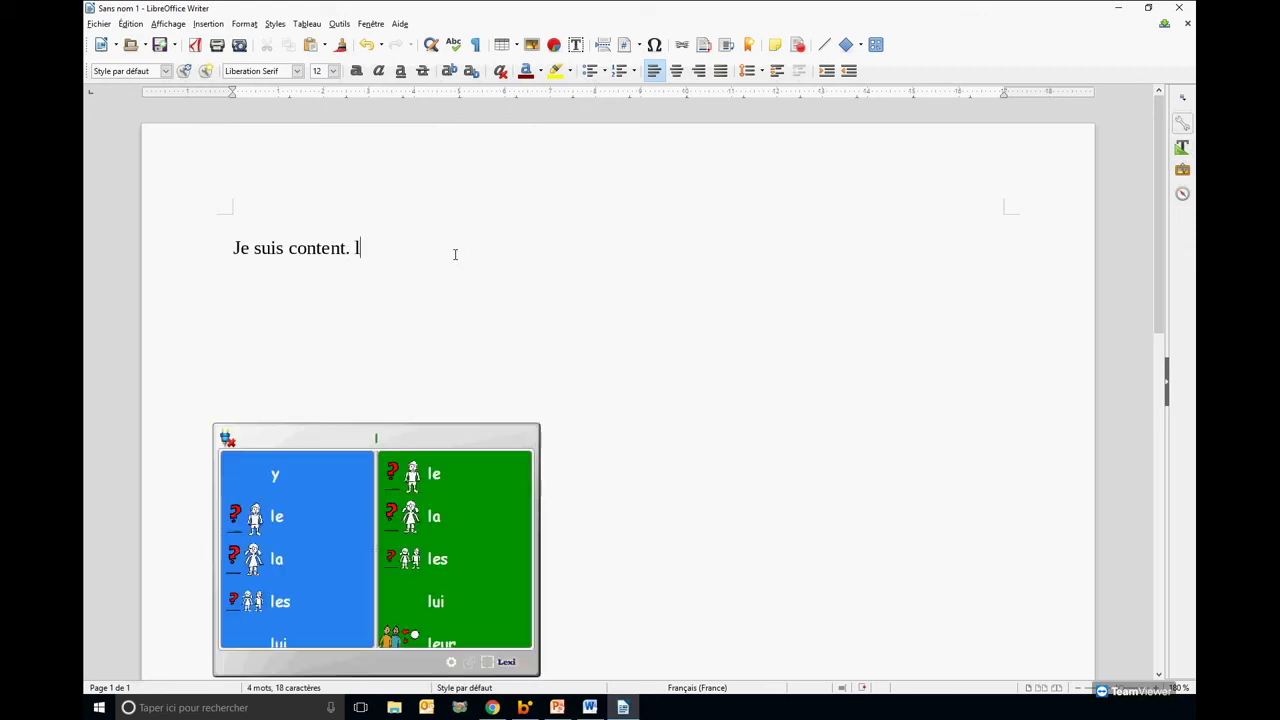
Reposition the word prediction window clear of the sentence and delete the stray "l" after "Je suis content.".
left_click_drag(473, 440, 549, 295)
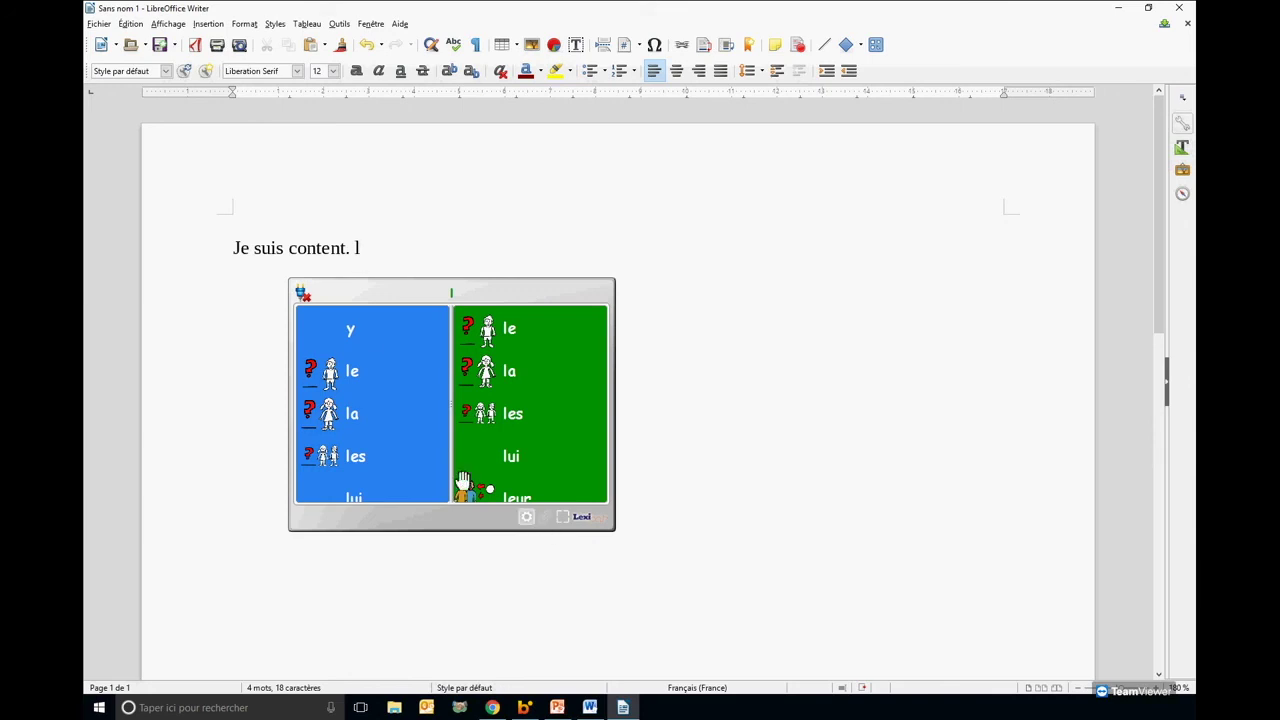
left_click_drag(370, 288, 582, 259)
left_click_drag(775, 294, 366, 369)
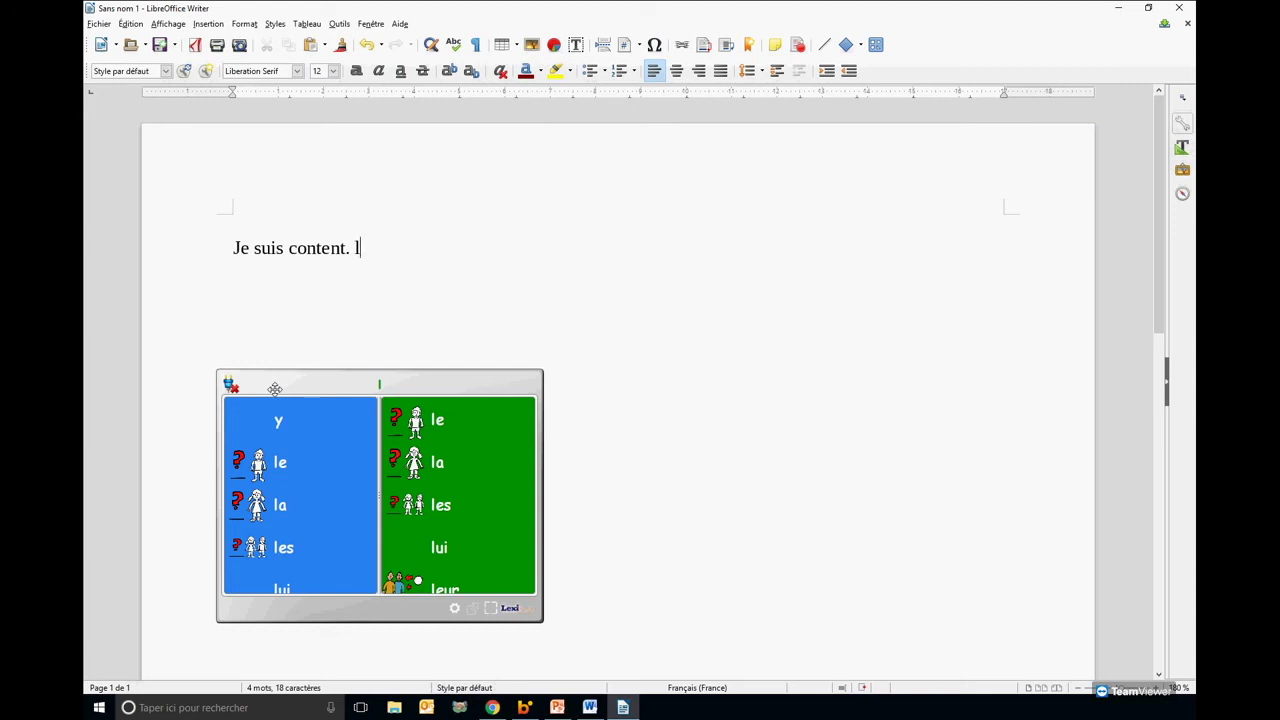
key("BackSpace")
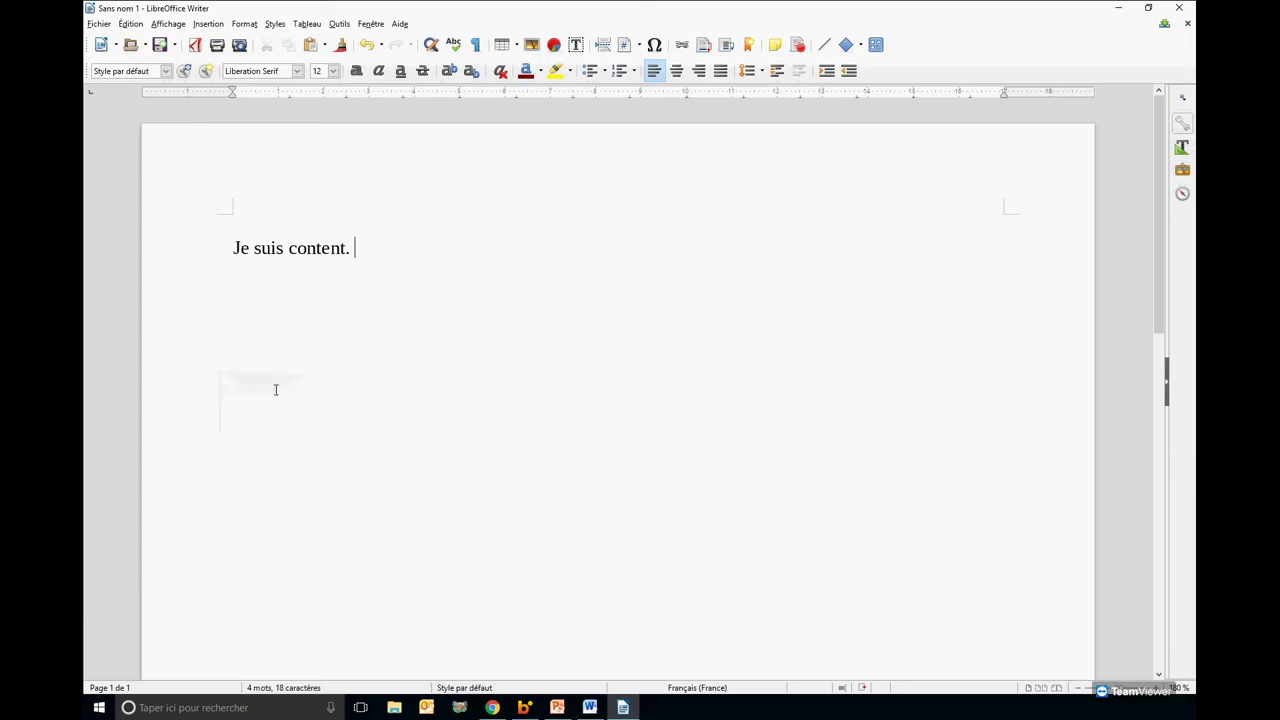
Insert "ien" after "cont" in "content", browse the word predictions offered, and delete the inserted letters.
left_click(322, 248)
type("ien")
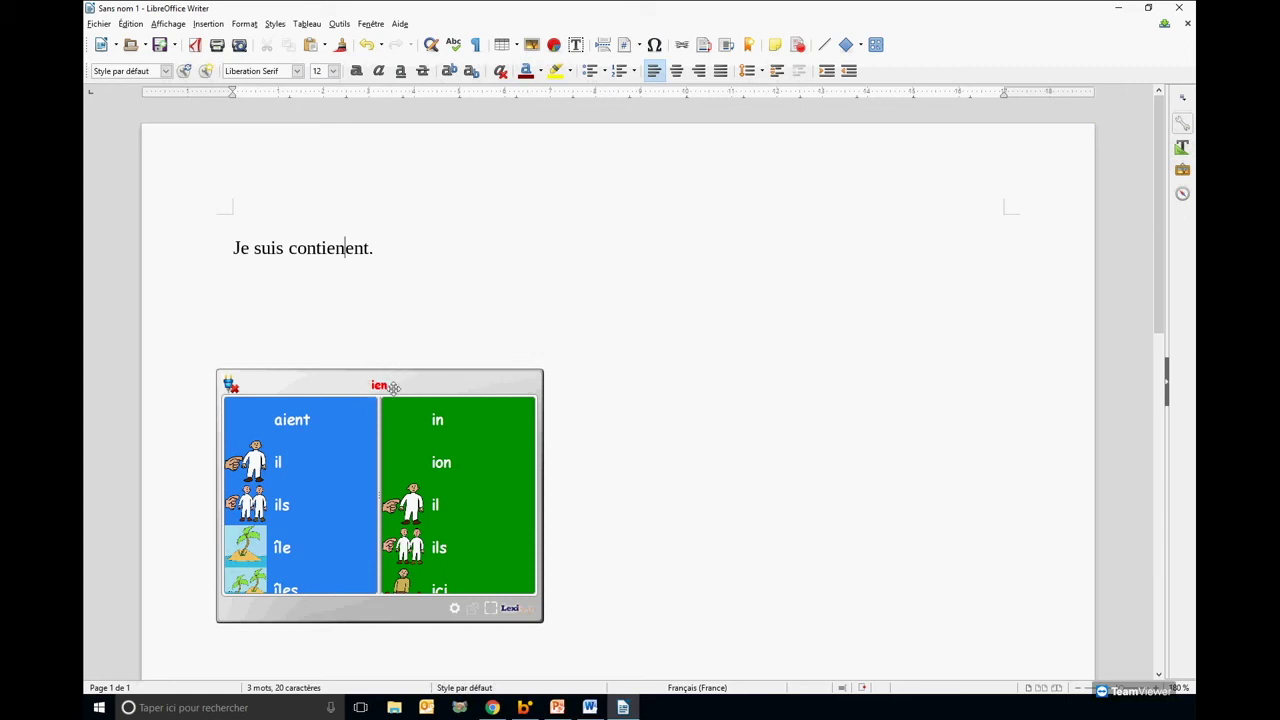
scroll(318, 500, "down", 2)
scroll(331, 535, "down", 2)
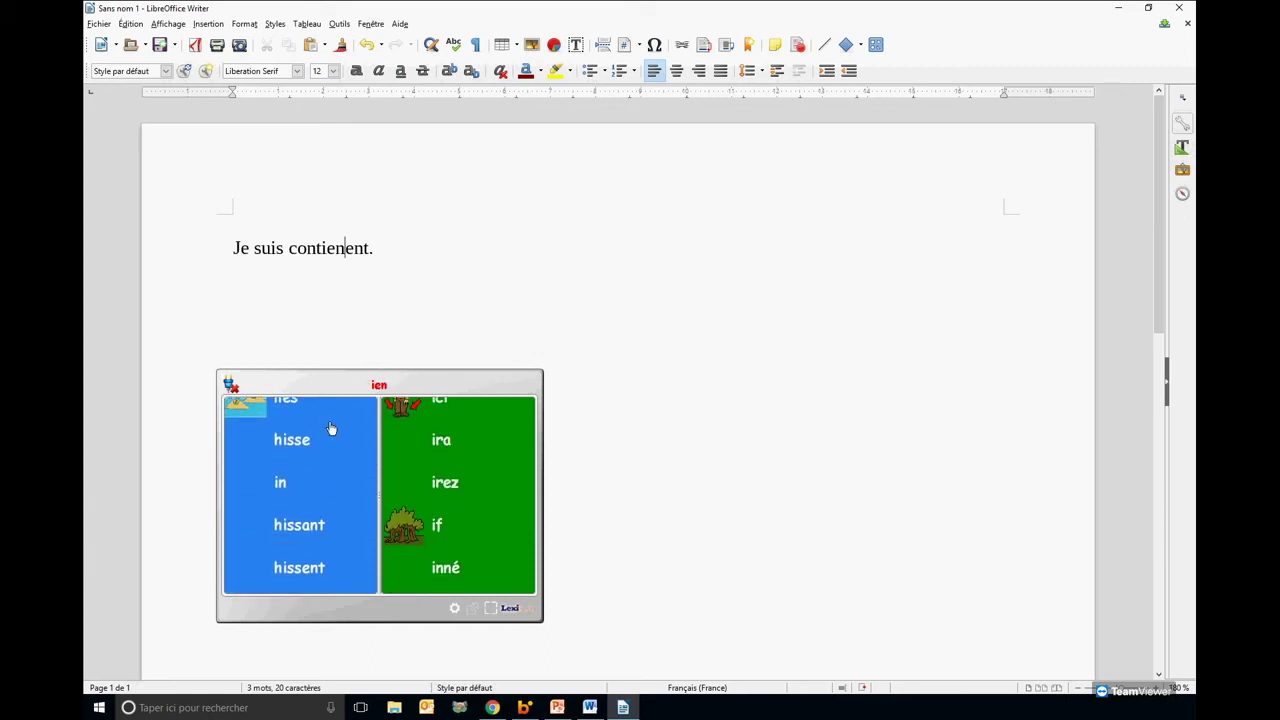
scroll(320, 508, "down", 2)
scroll(300, 420, "up", 5)
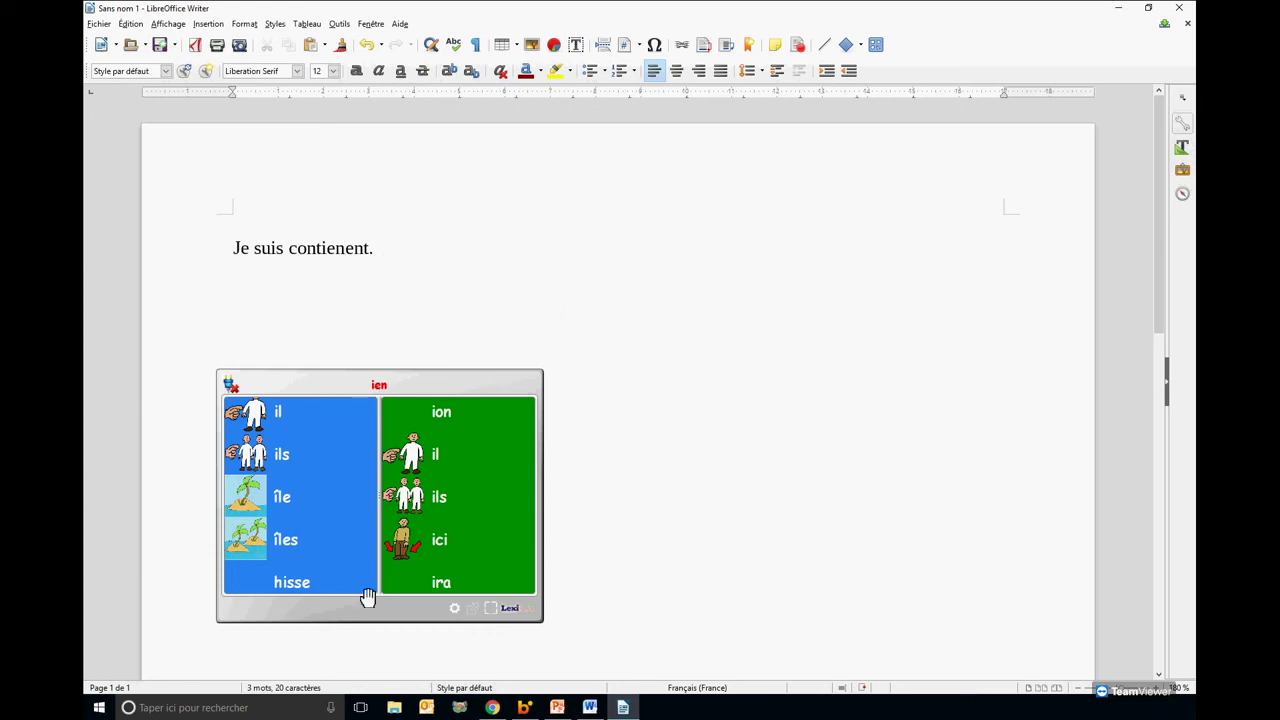
key("BackSpace")
key("BackSpace")
key("BackSpace")
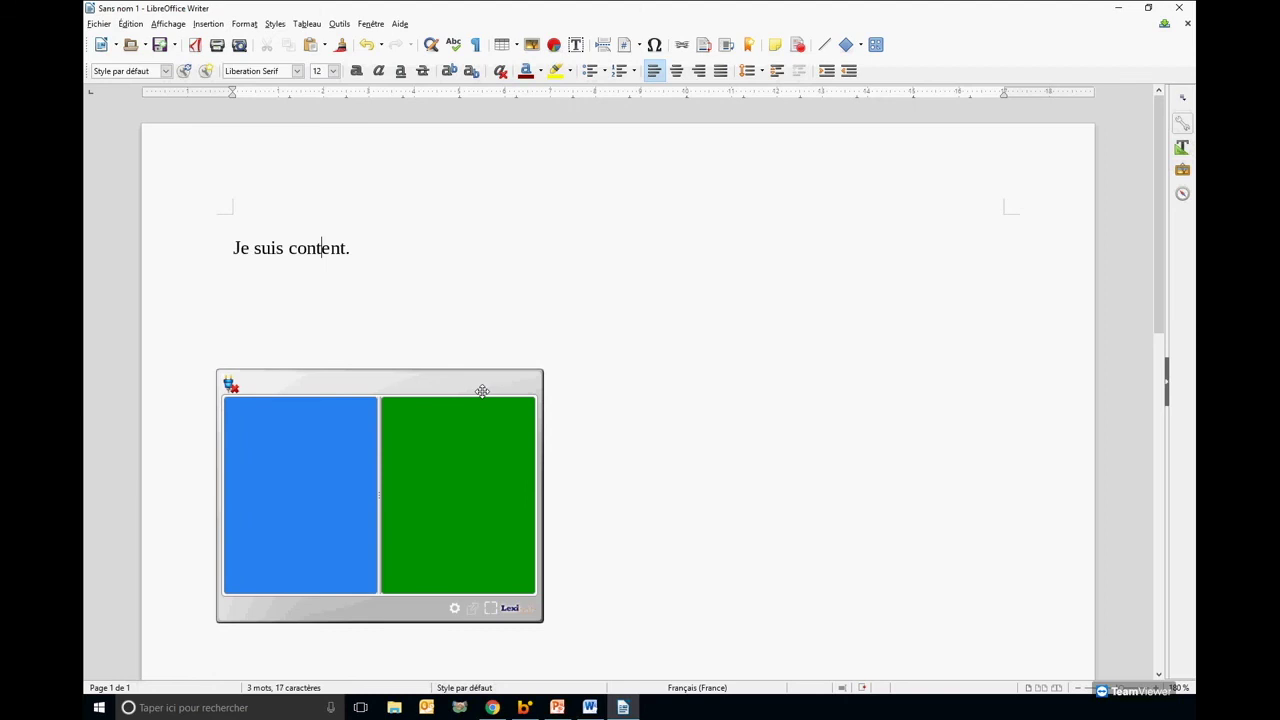
Try to open the sentence "Je suis content." in the speech reading window by selecting it.
left_click(560, 245)
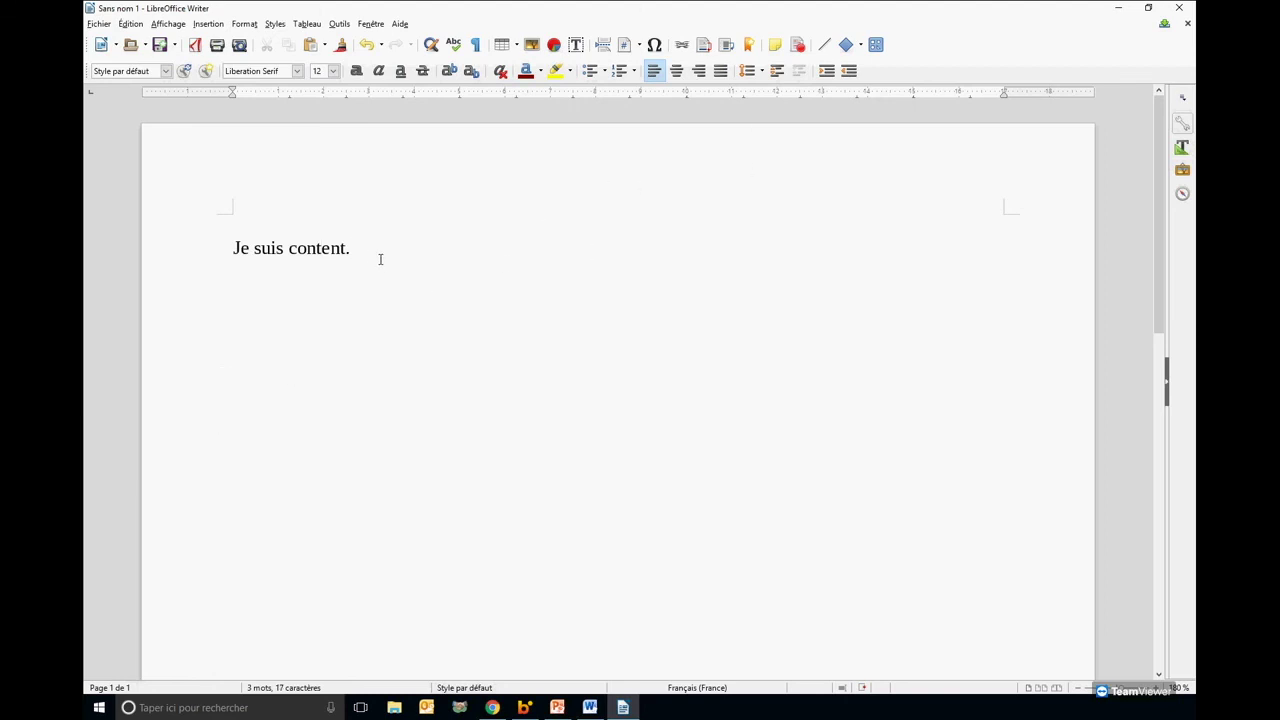
left_click(195, 244, "shift")
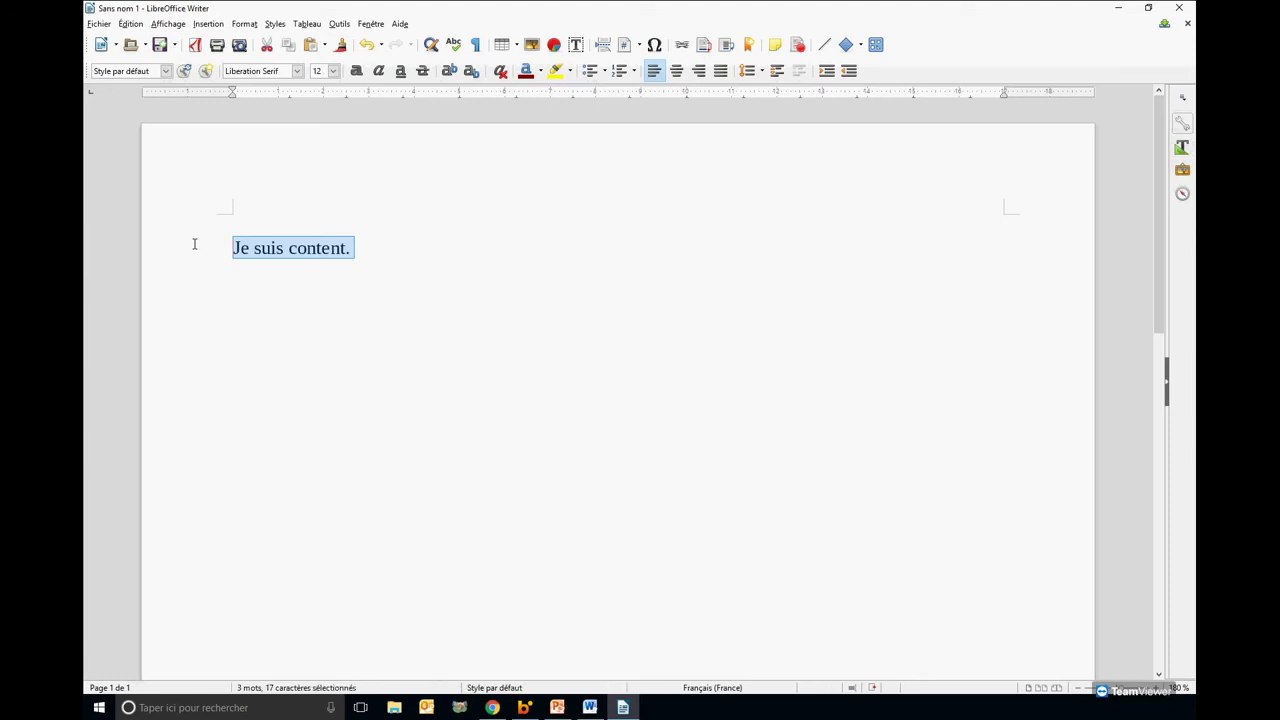
left_click(308, 293)
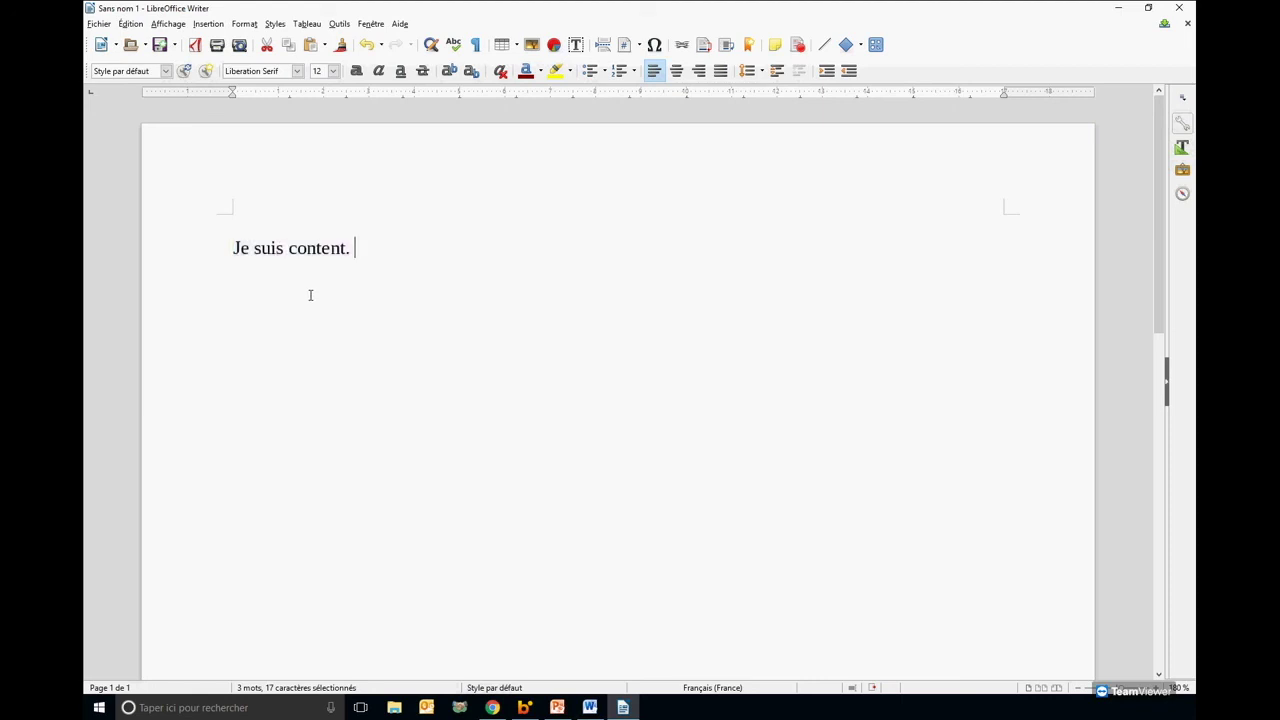
left_click_drag(352, 247, 214, 245)
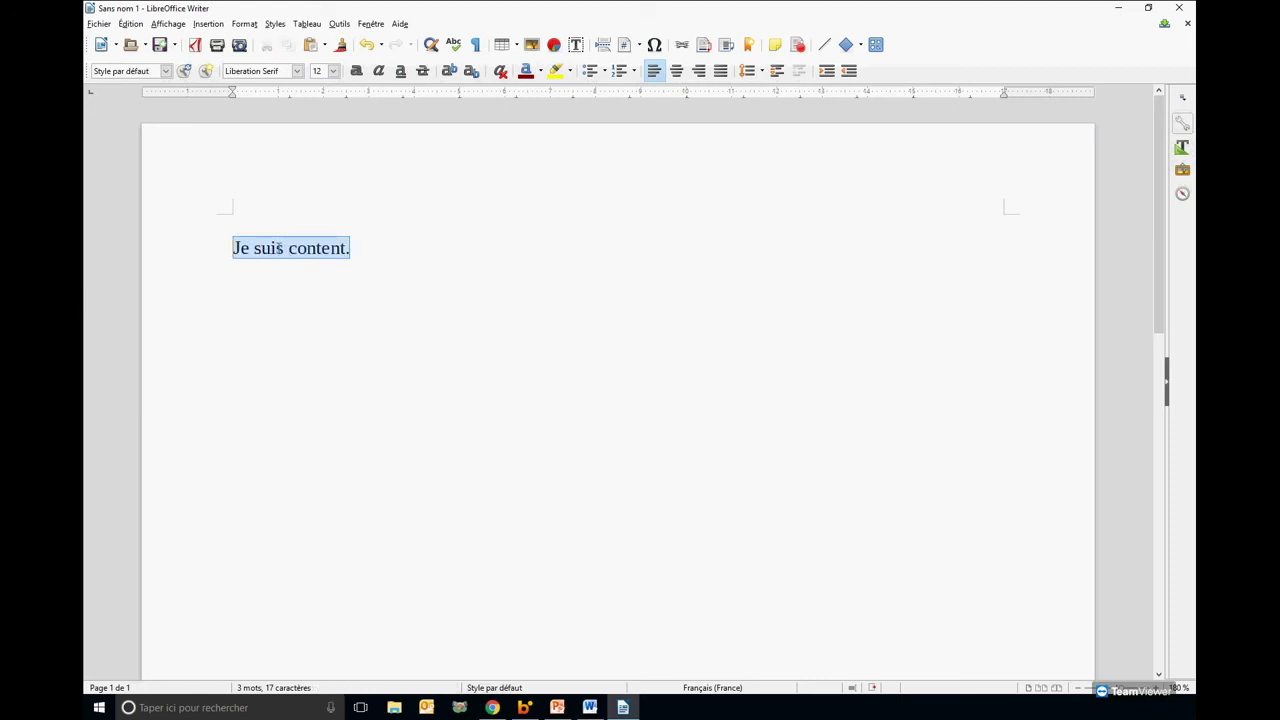
left_click(359, 246)
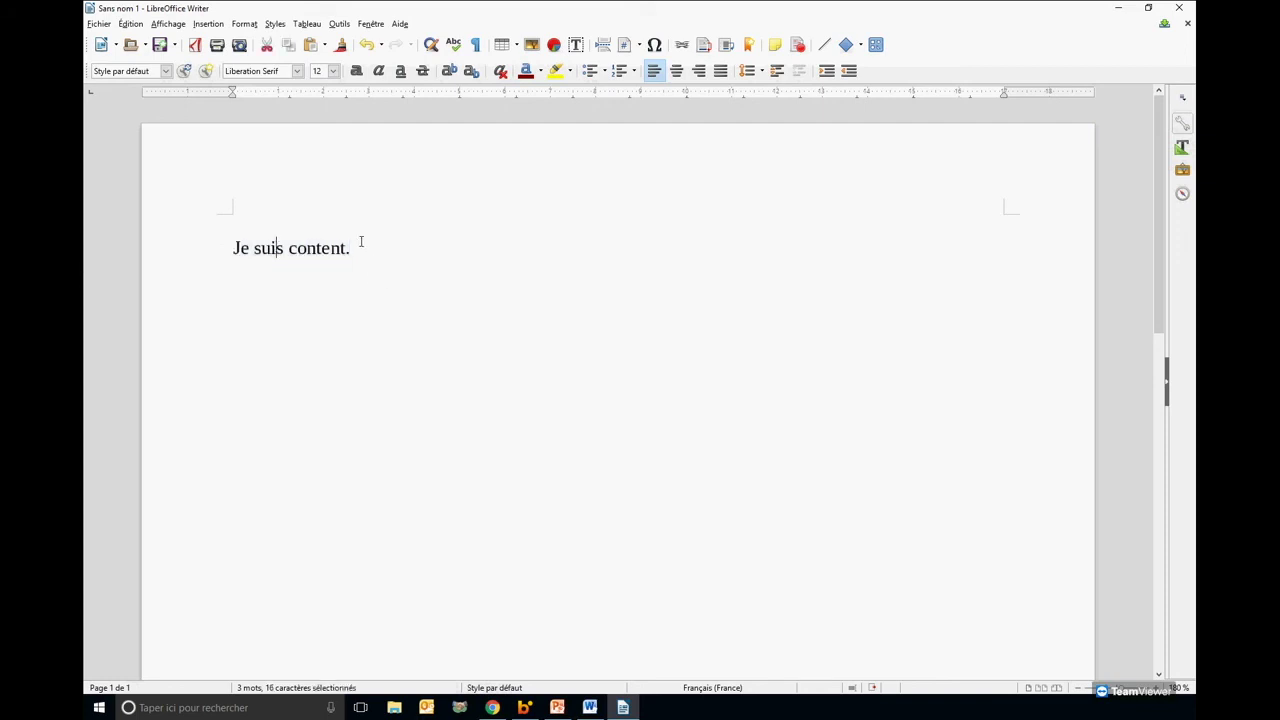
type("f")
key("BackSpace")
Select the whole sentence "Je suis content." to open it in the speech reading window, and reposition that window over the page.
left_click_drag(372, 247, 228, 250)
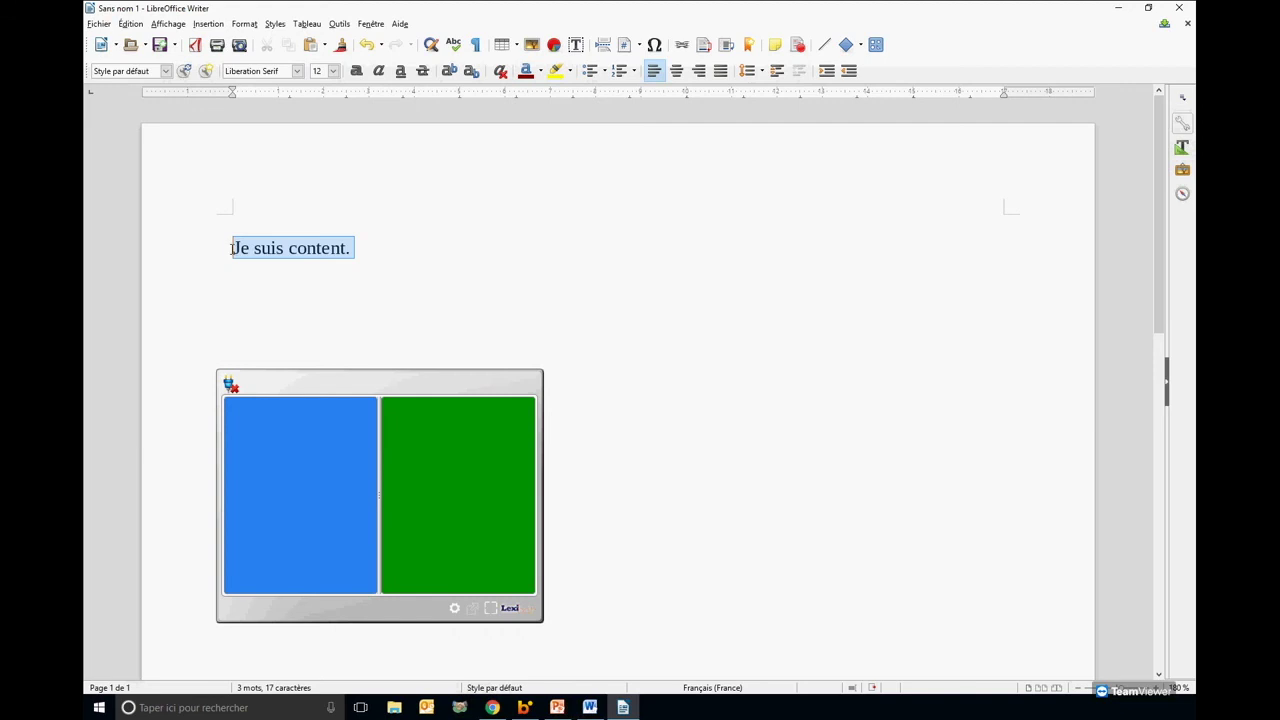
left_click_drag(575, 210, 541, 207)
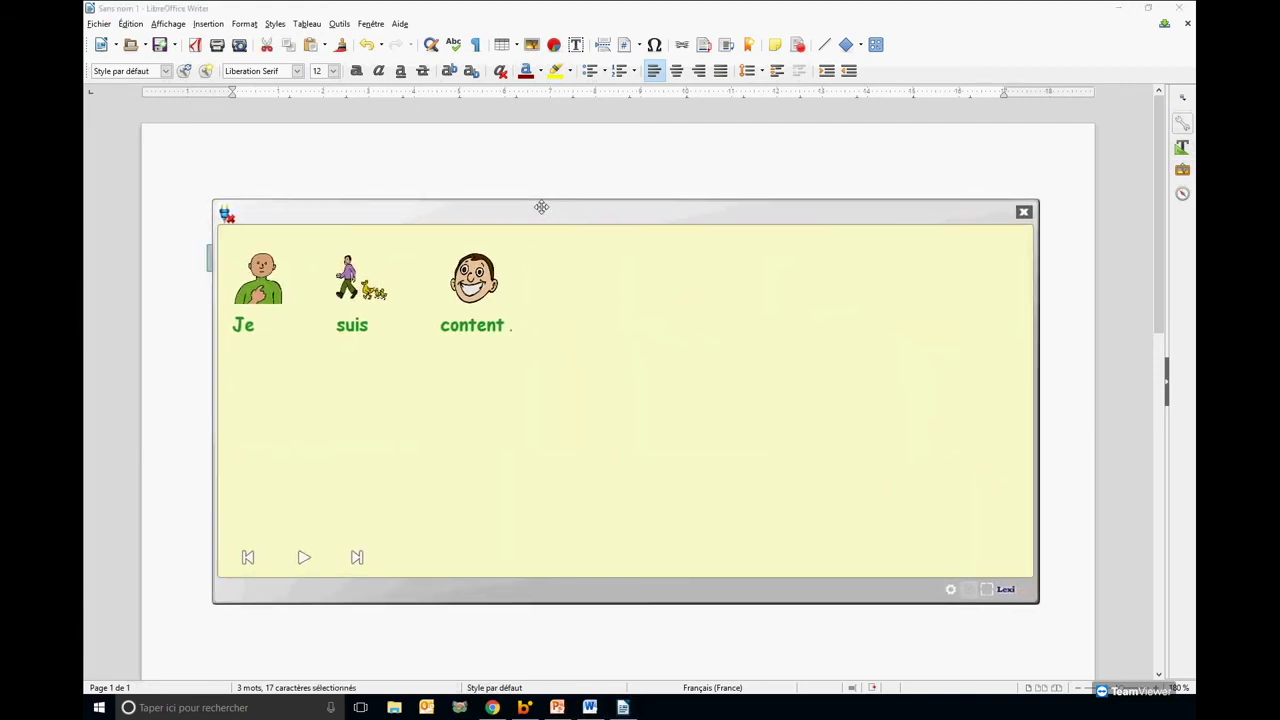
left_click_drag(541, 207, 561, 211)
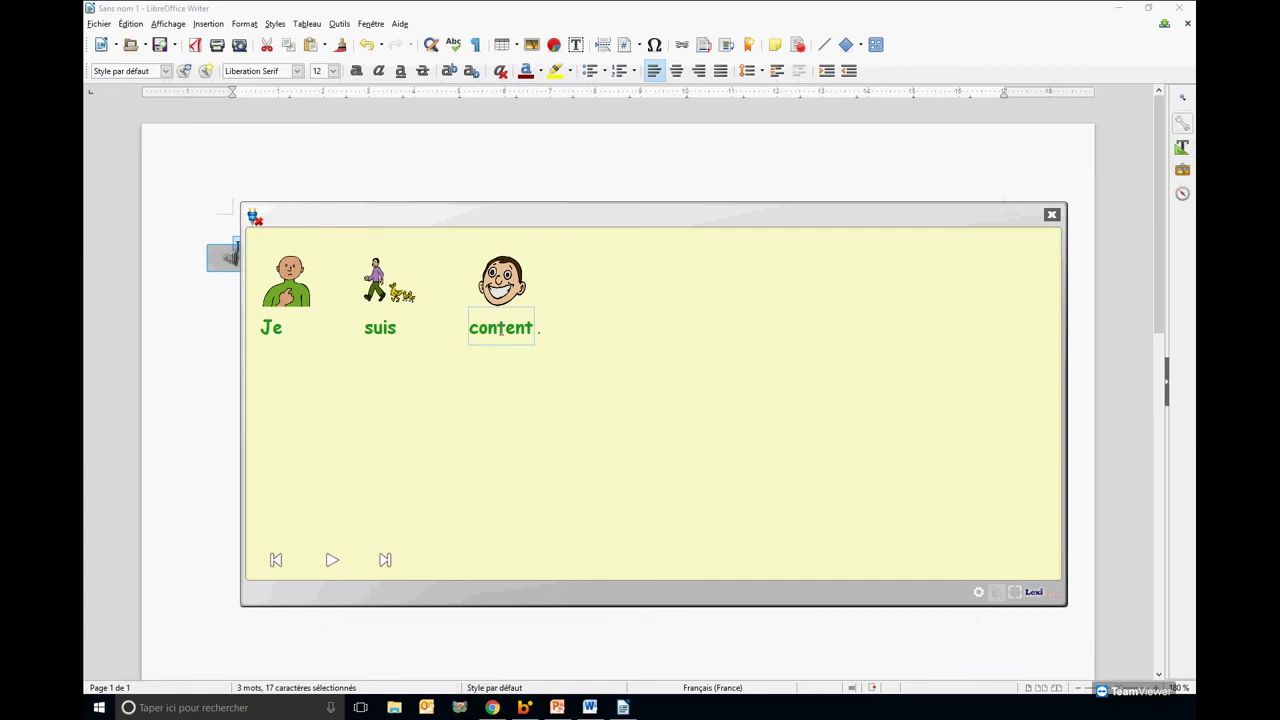
Misspell "content" as "contienent" in the reading window to bring up its spelling suggestions.
mouse_move(395, 327)
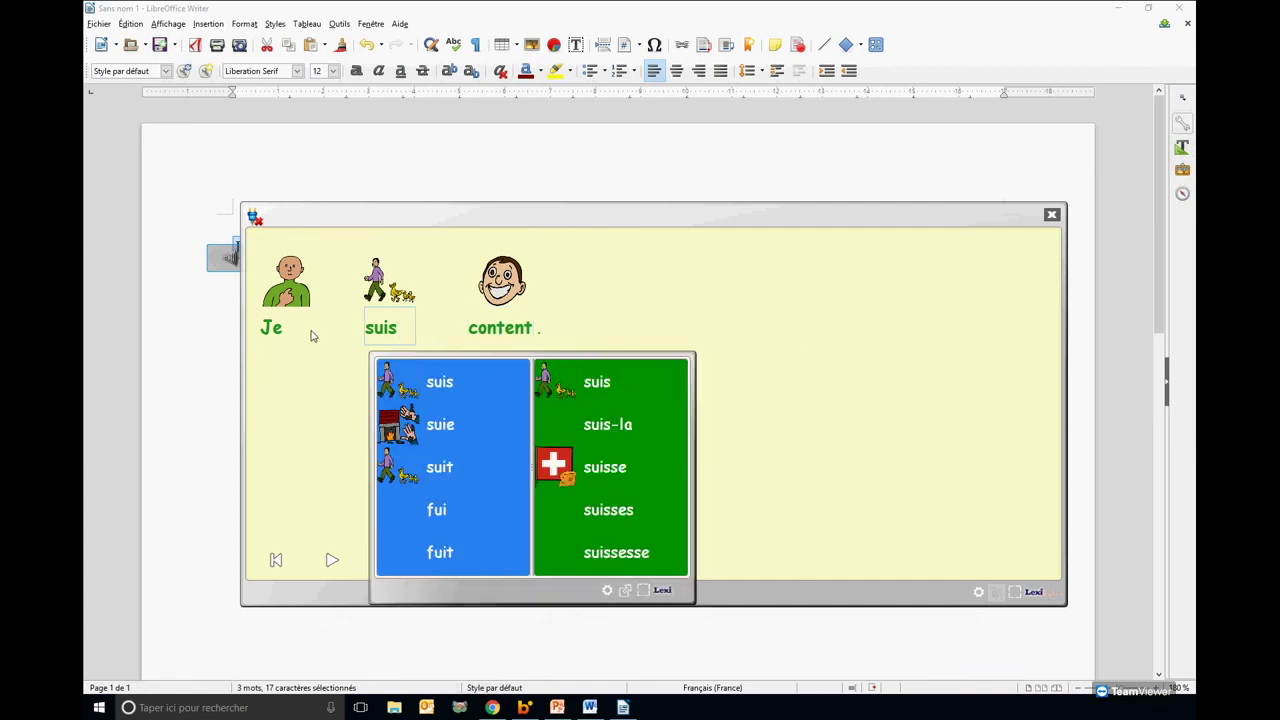
mouse_move(310, 336)
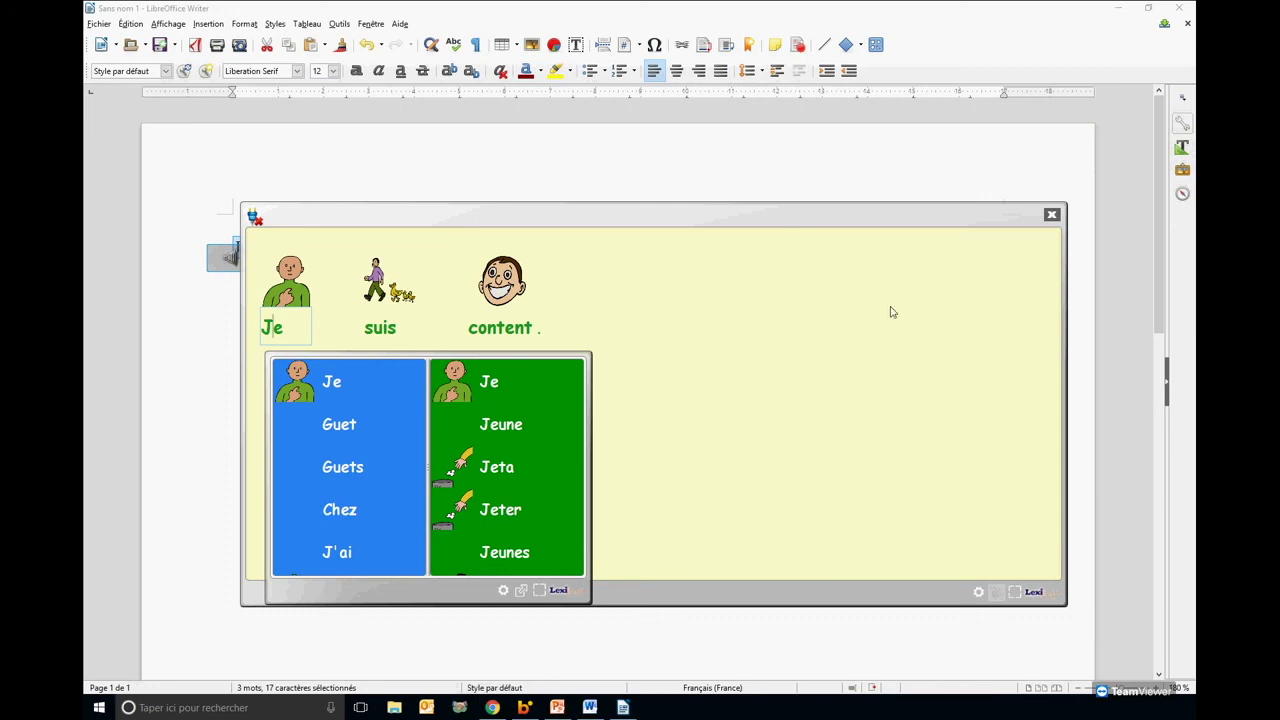
left_click(506, 332)
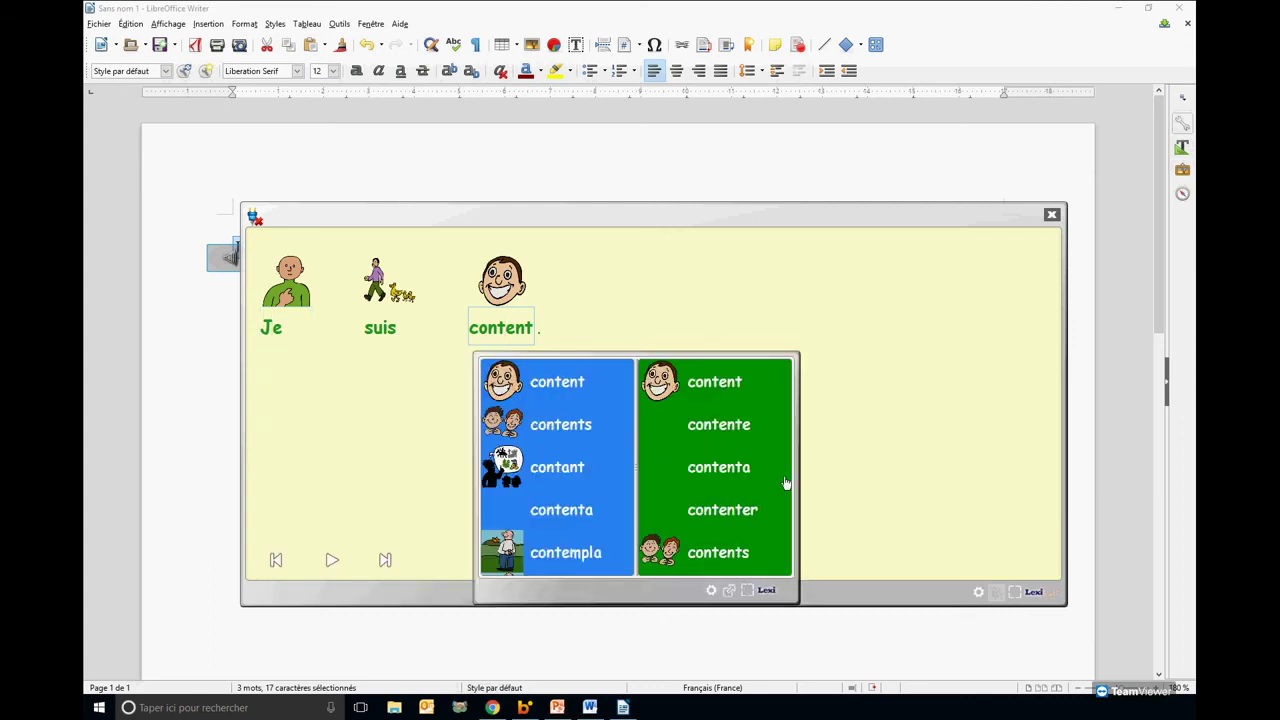
type("ien")
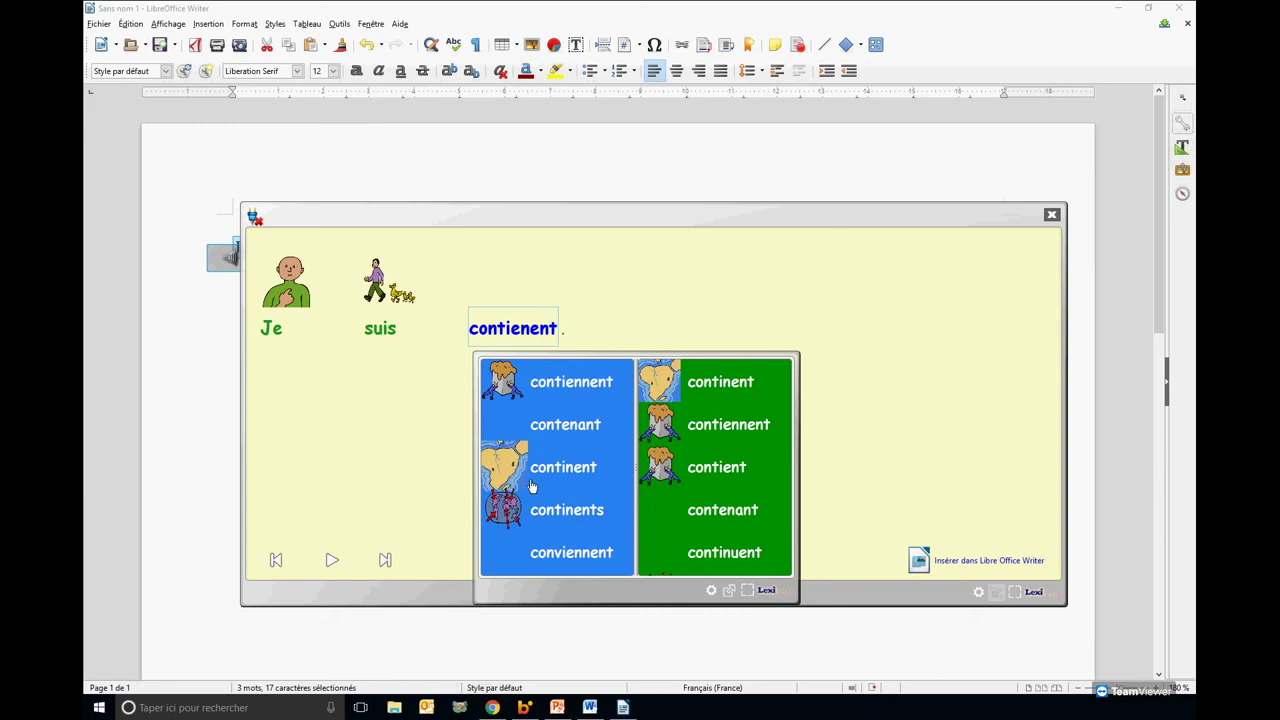
Replace "contienent" with the suggestion "continent" and insert the edited sentence into the LibreOffice Writer document.
scroll(531, 486, "down", 2)
scroll(555, 470, "up", 2)
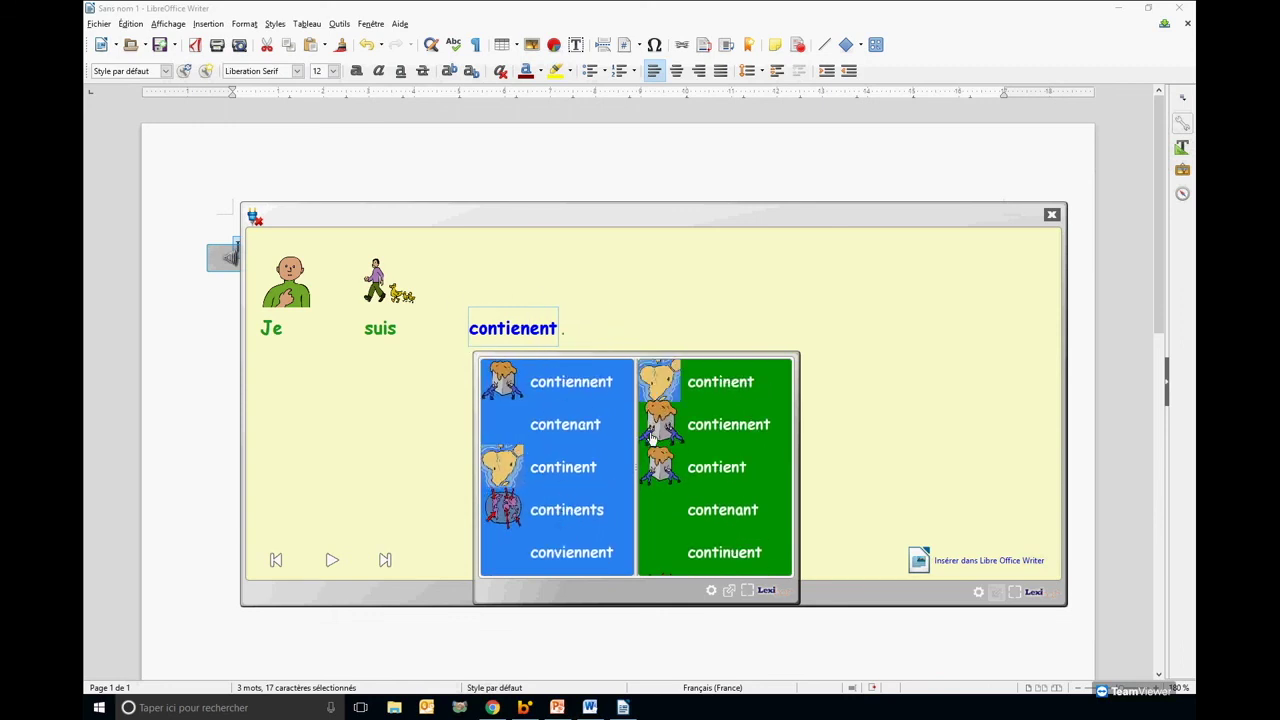
left_click(576, 474)
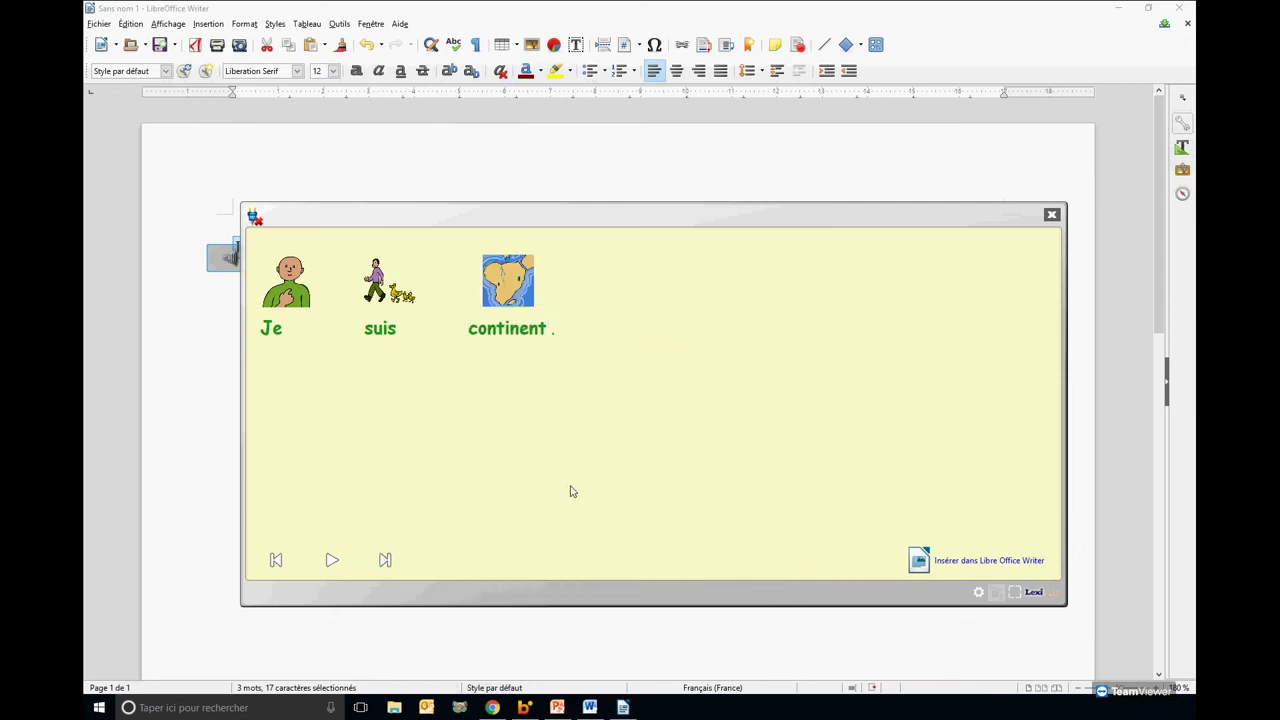
left_click(1001, 570)
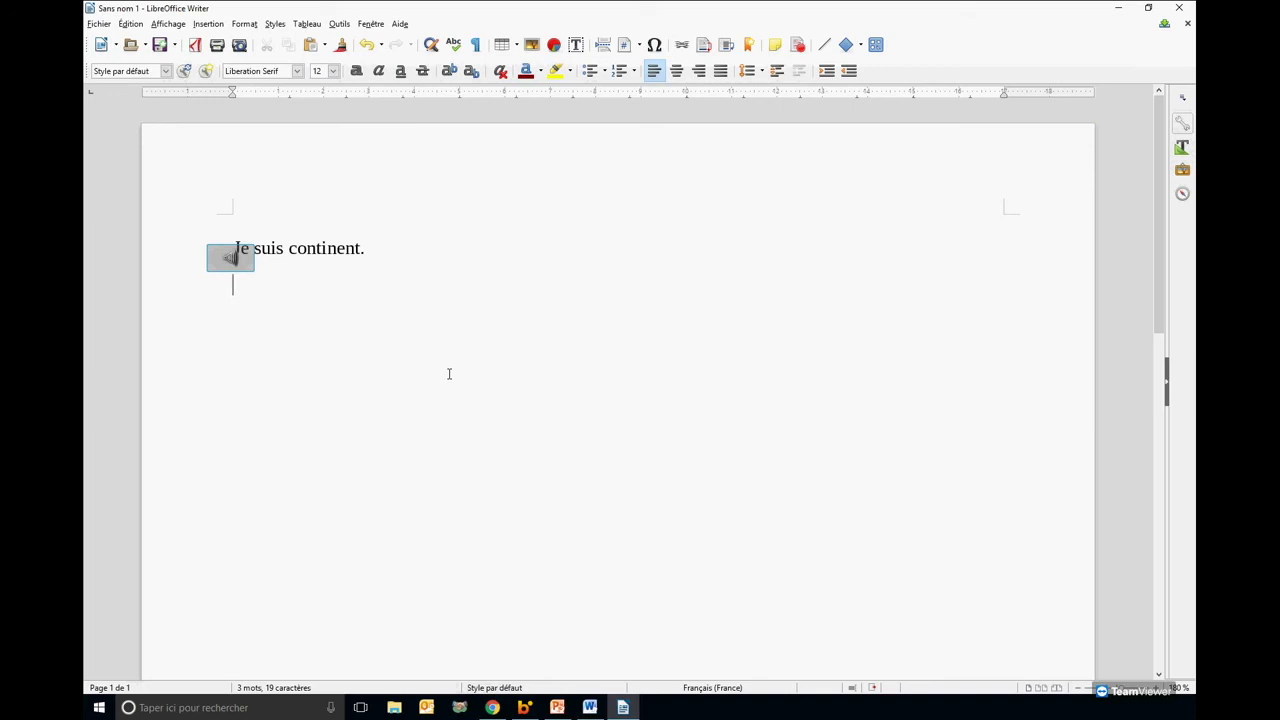
Close the Writer document, switch to the PowerPoint slideshow's Conclusion slide, and reveal its list of free help functions.
left_click(1179, 7)
left_click(645, 381)
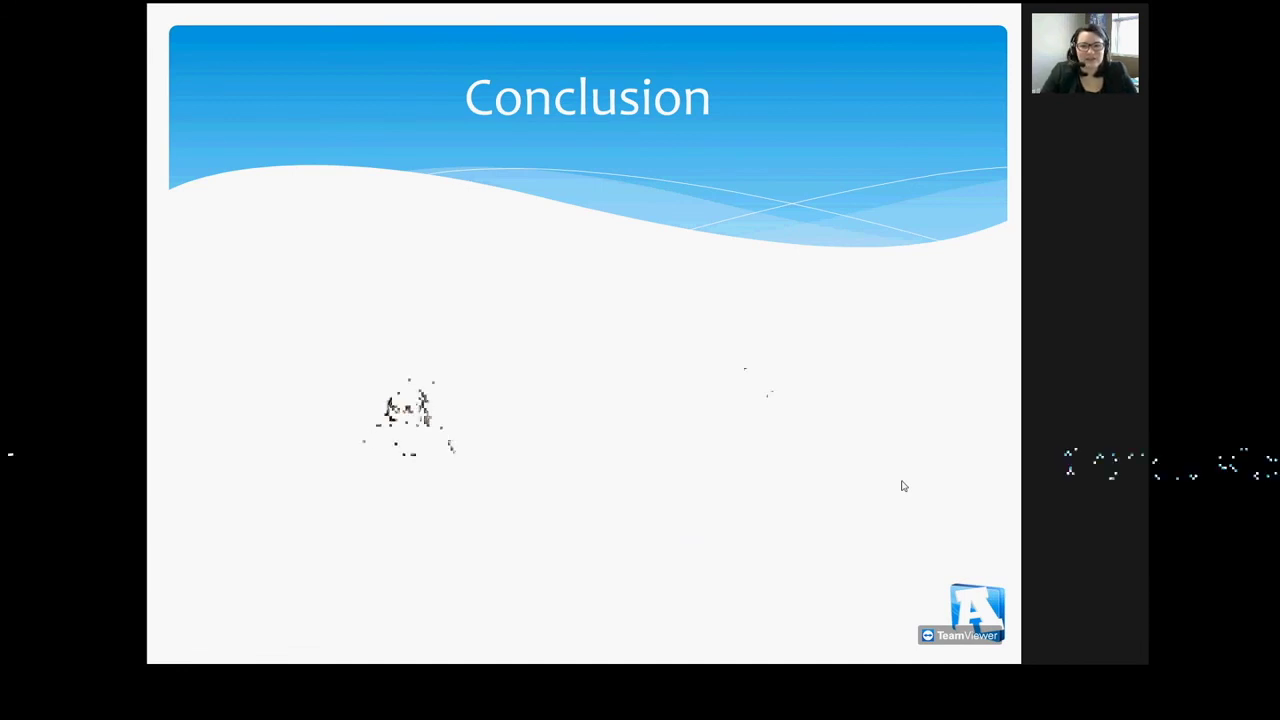
key("Right")
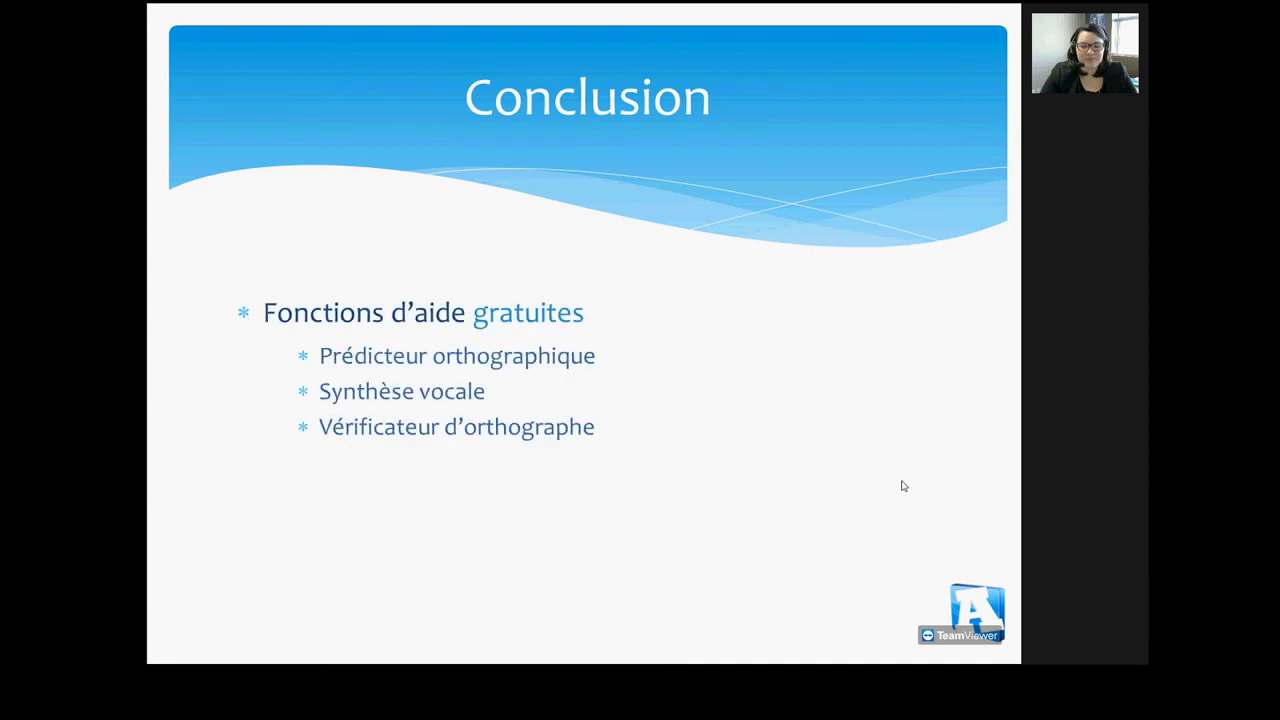